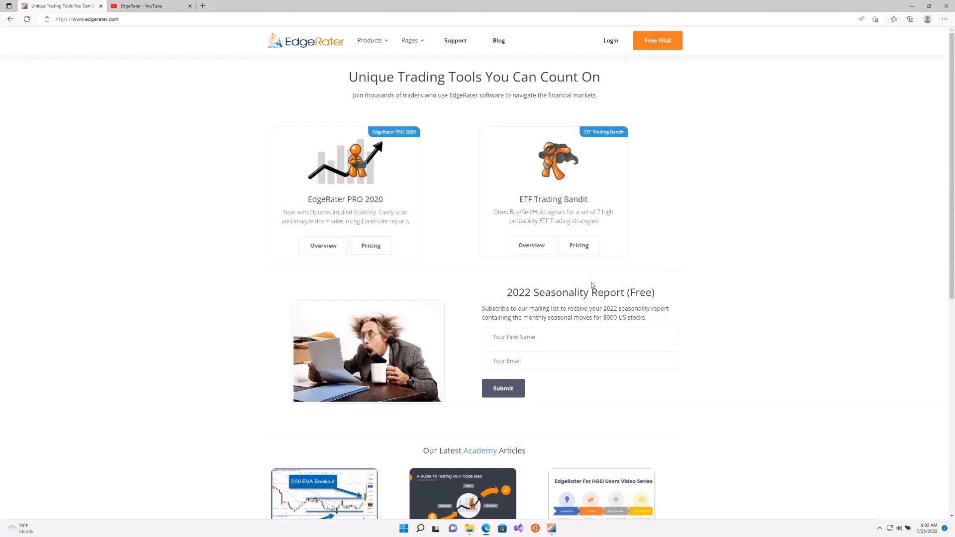
Step: Look through the EdgeRater website's home page, including its products and Academy articles
scroll(716, 308, "down", 5)
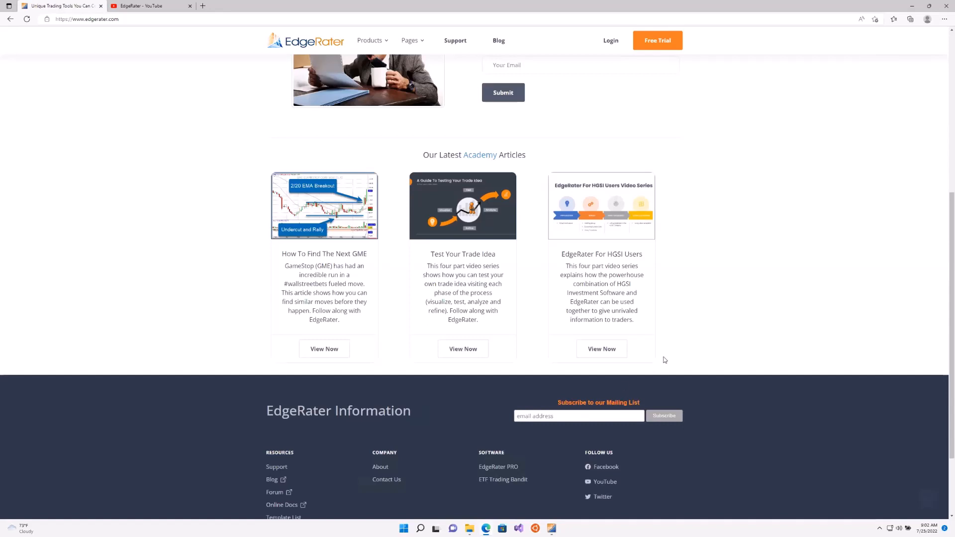
scroll(679, 354, "up", 4)
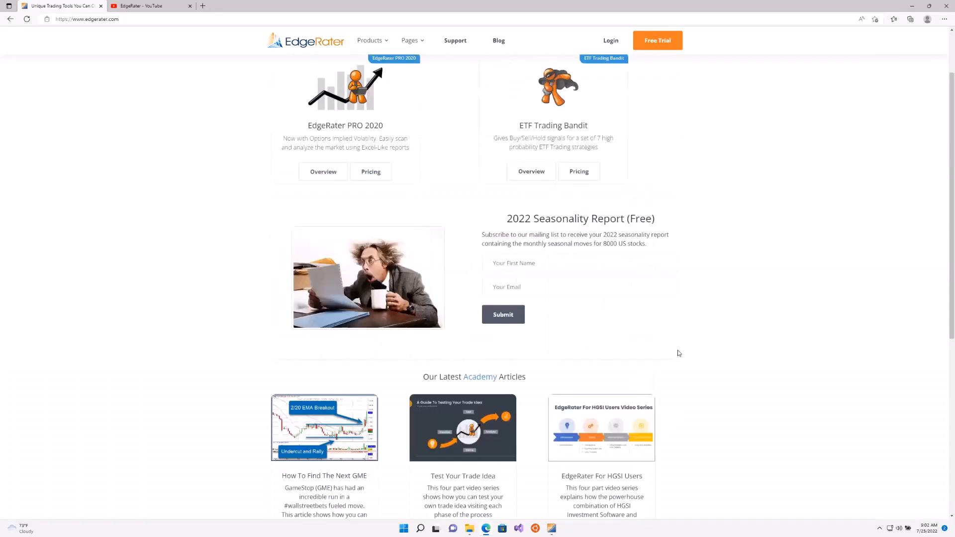
scroll(678, 353, "up", 2)
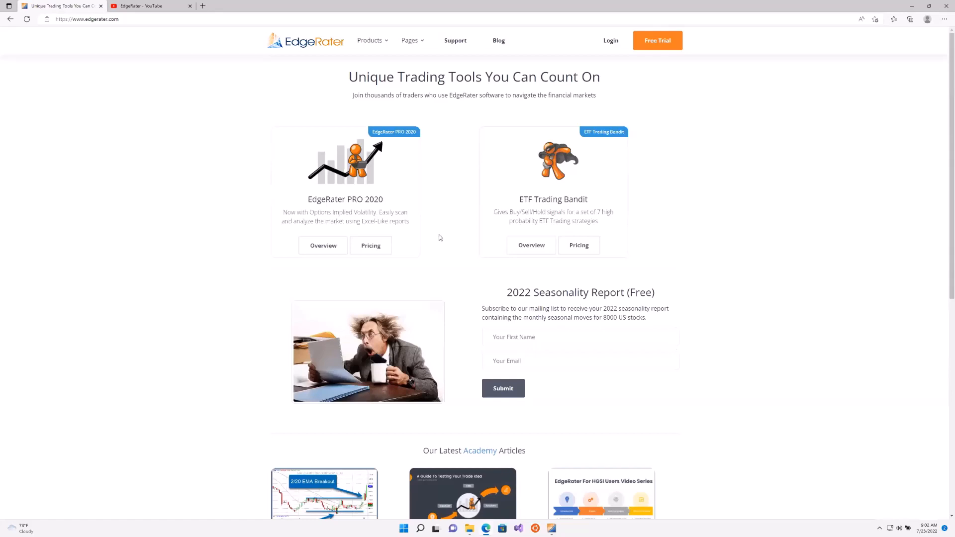
Step: Look over the EdgeRater YouTube channel's home page and its video sections
left_click(159, 7)
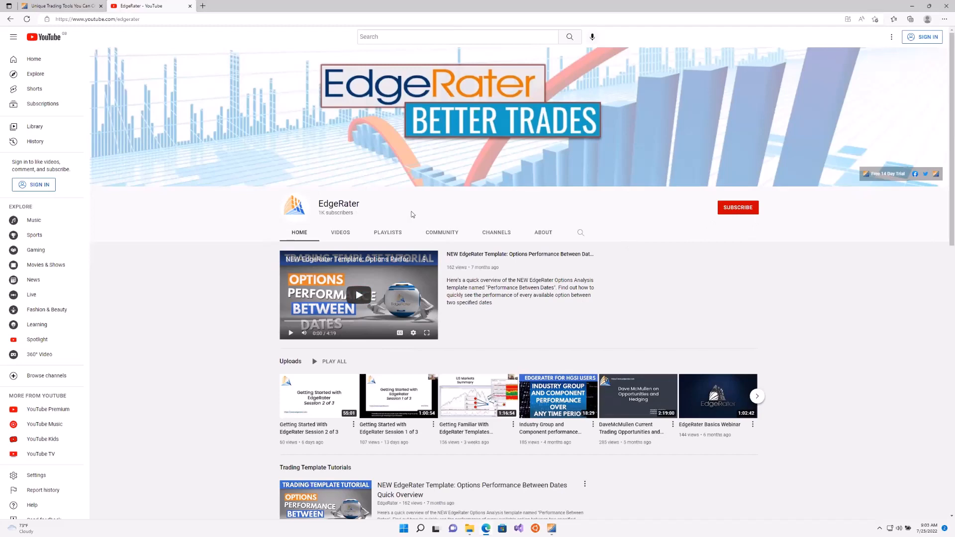
scroll(633, 326, "down", 3)
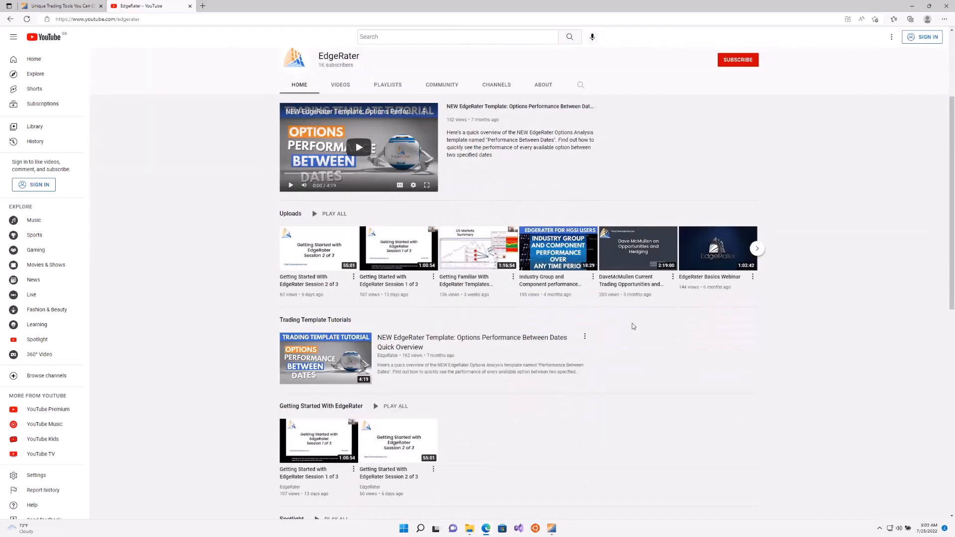
scroll(633, 327, "down", 9)
scroll(633, 326, "up", 12)
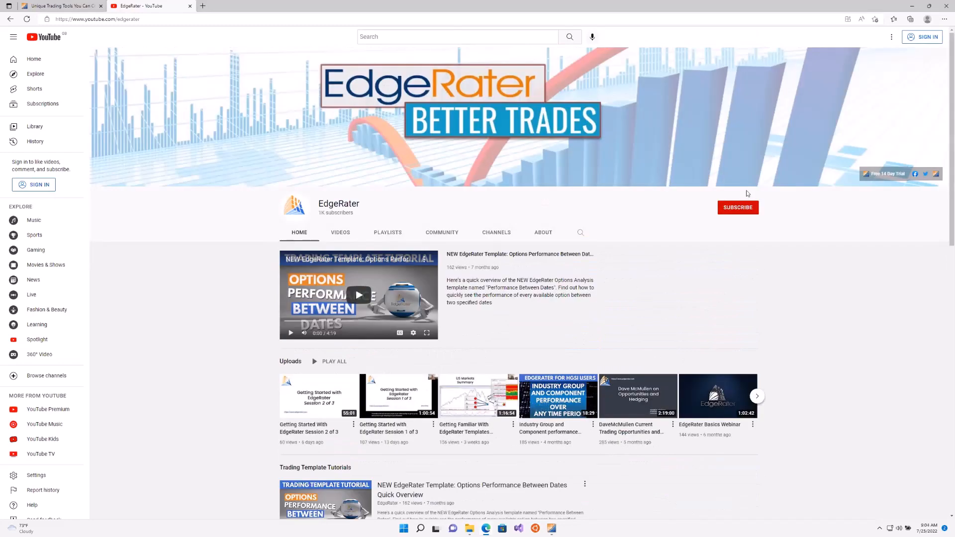
Step: Switch to EdgeRater PRO and view the Templates, Entries and Exits, and Trade Simulation workspaces
left_click(911, 8)
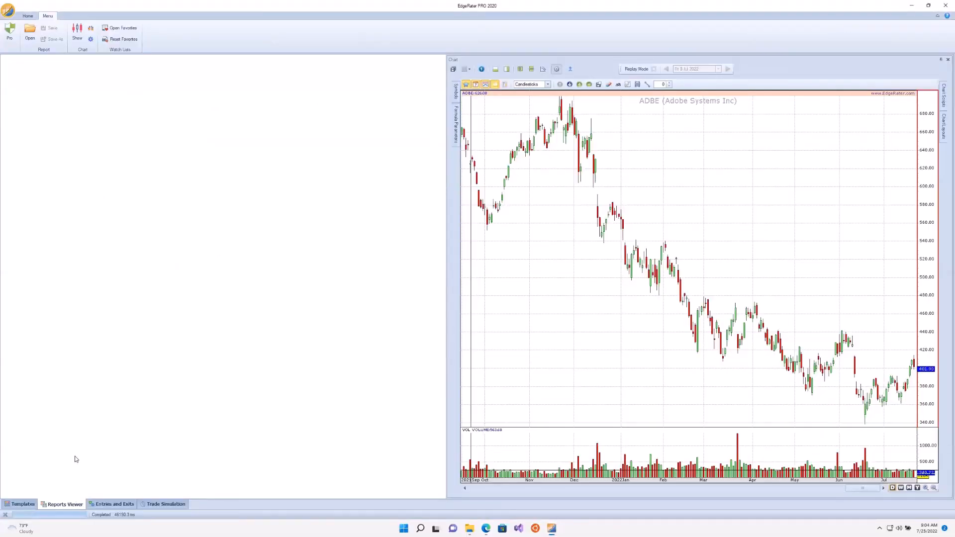
left_click(26, 505)
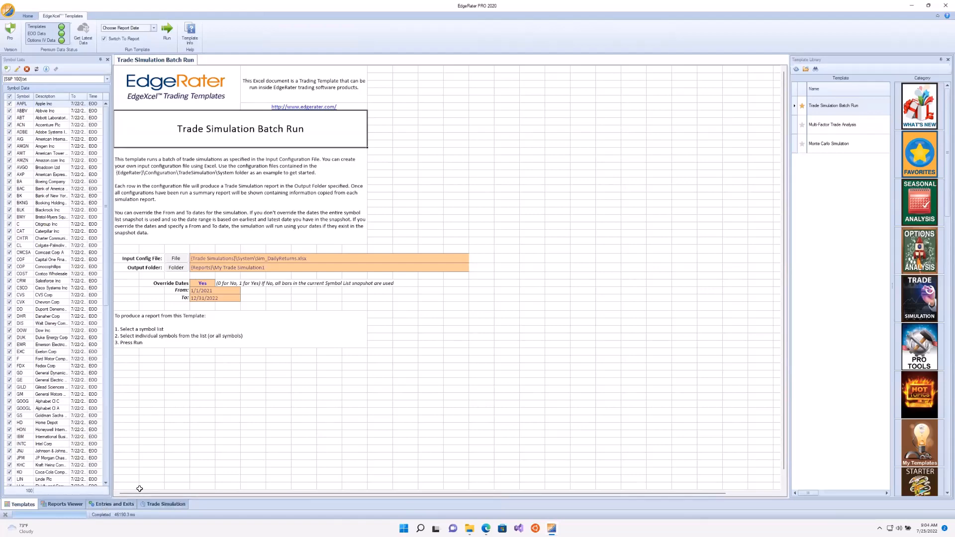
left_click(119, 505)
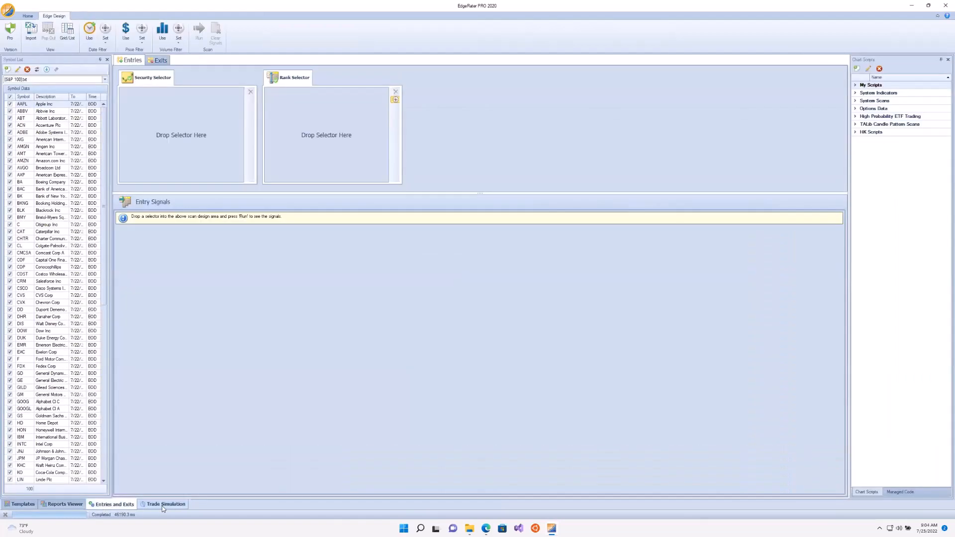
left_click(164, 504)
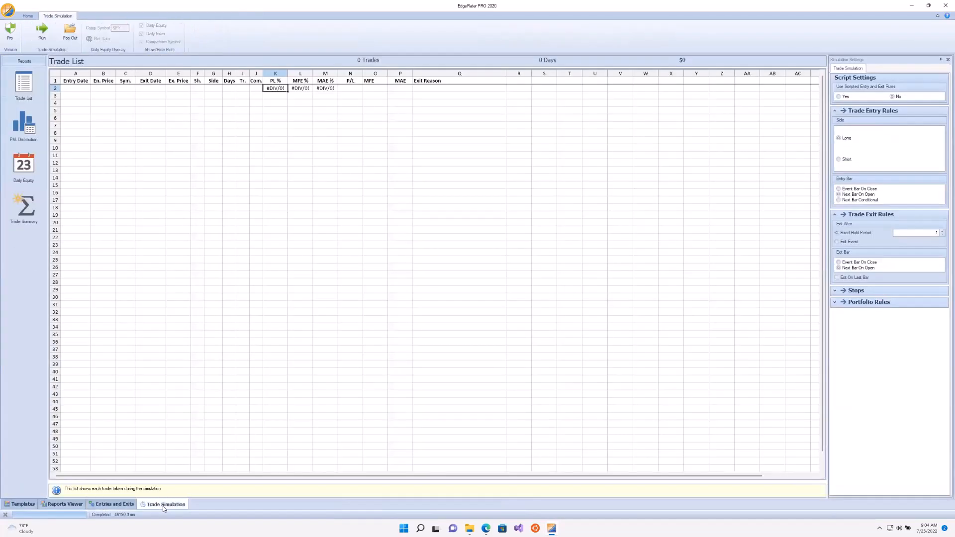
left_click(119, 505)
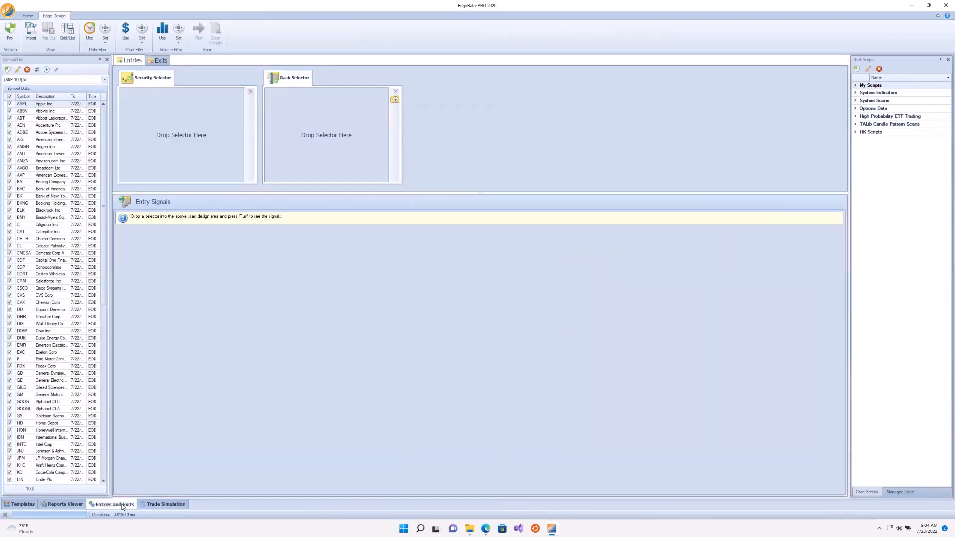
Step: Enlarge the ADBE chart to fill the Reports Viewer and extend its visible history back to December 2020
left_click(73, 504)
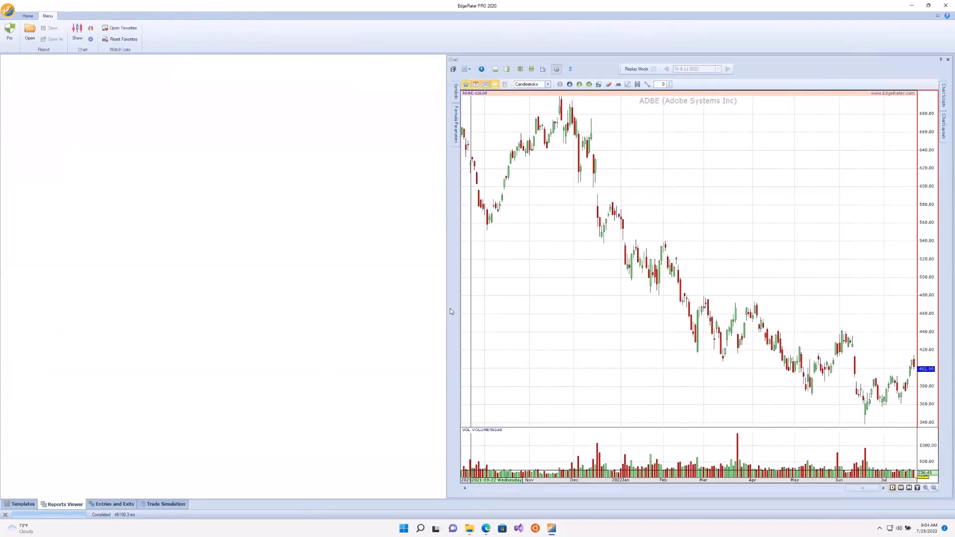
left_click_drag(447, 306, 151, 313)
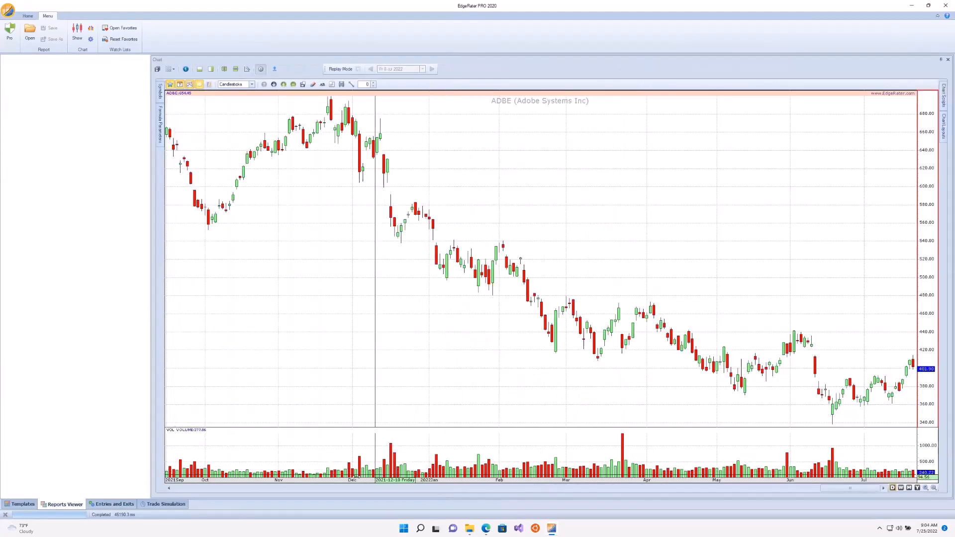
left_click_drag(187, 481, 647, 505)
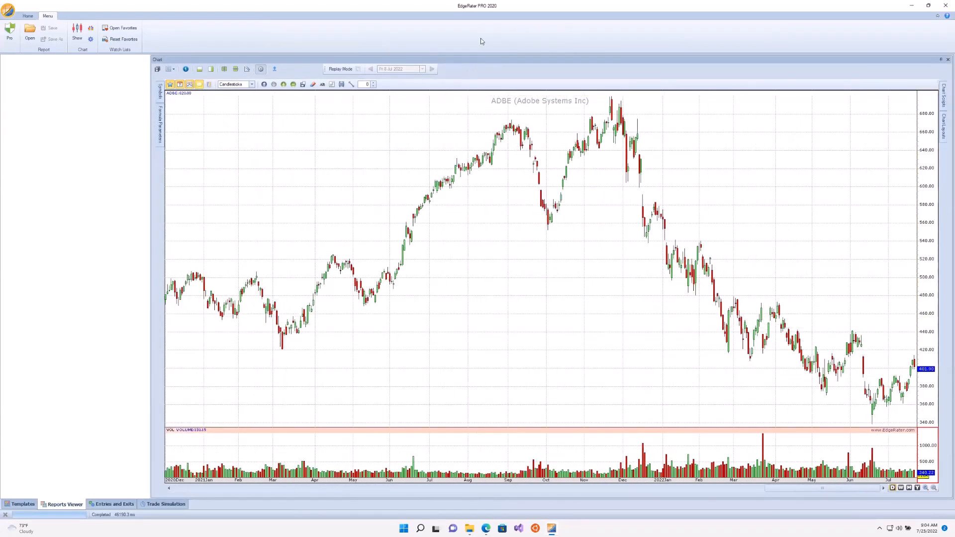
left_click_drag(494, 76, 476, 276)
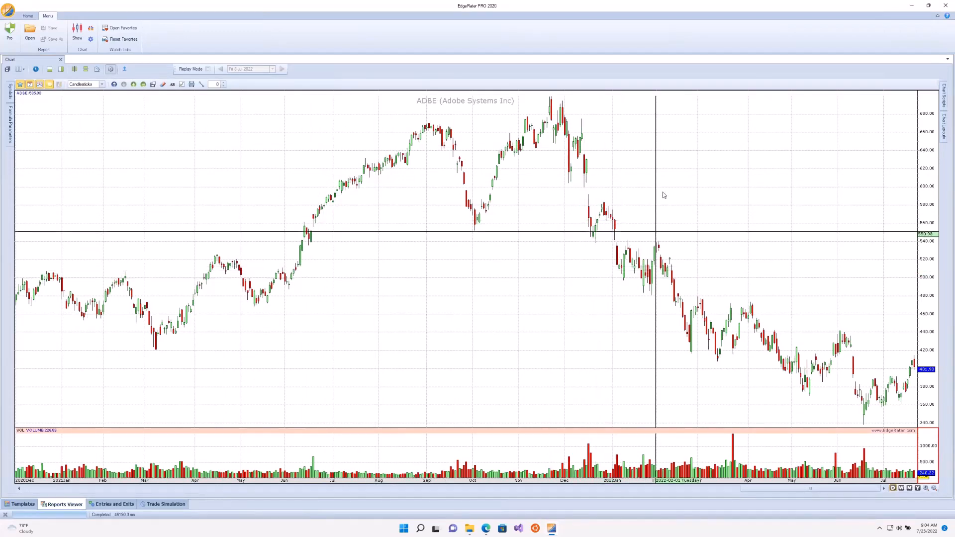
Step: Show the Chart Scripts list beside the ADBE chart and widen it
left_click(944, 102)
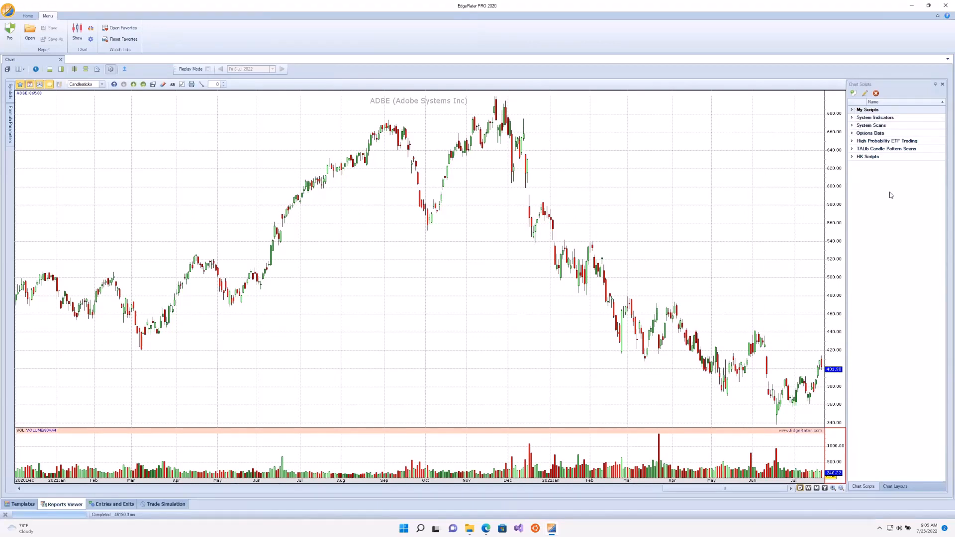
mouse_move(883, 158)
left_click_drag(847, 130, 822, 130)
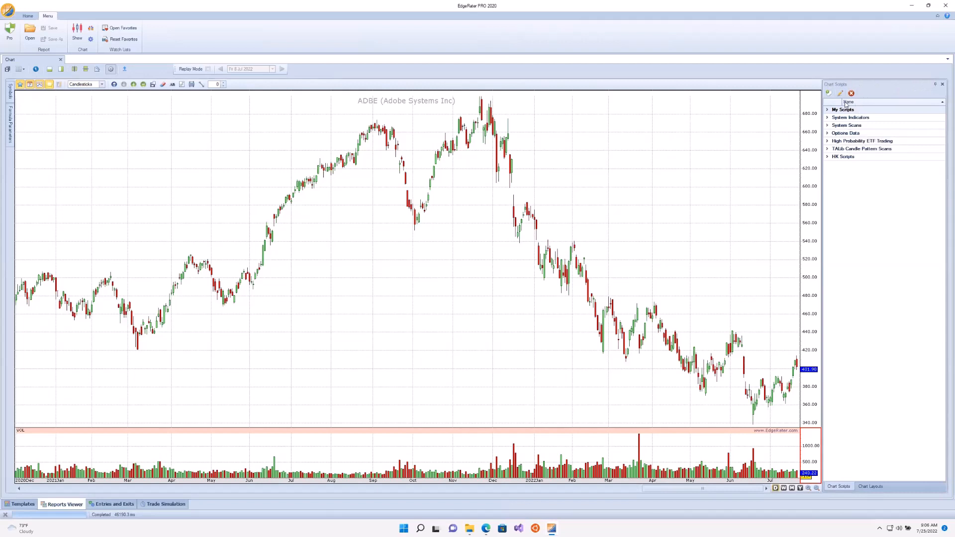
Step: Add the MAU (Moving Average Cross Up) system scan to the ADBE chart
left_click(828, 126)
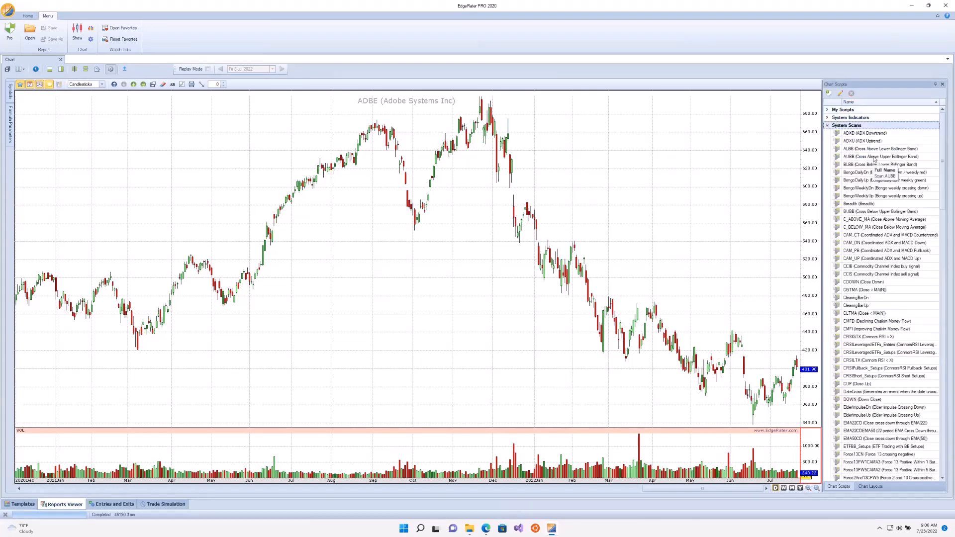
scroll(874, 159, "down", 15)
scroll(883, 262, "down", 12)
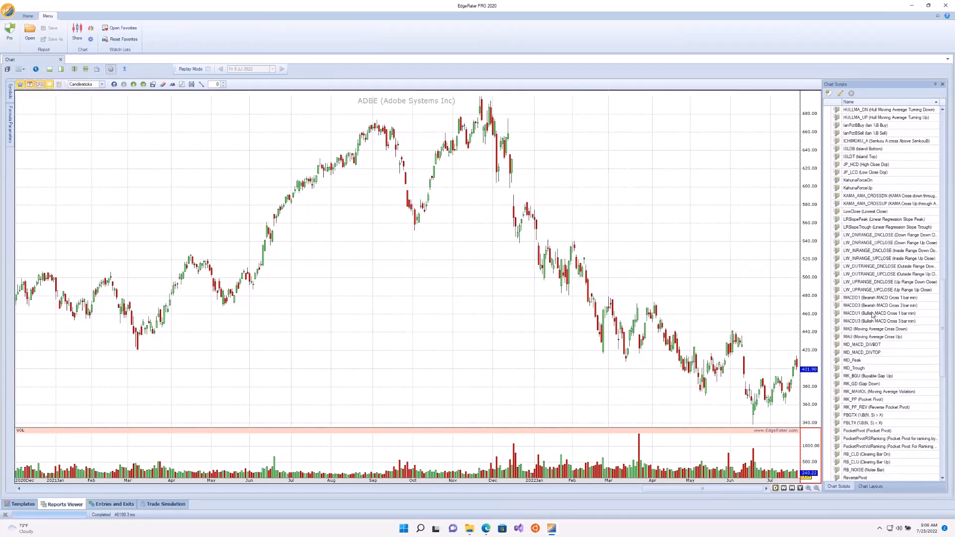
double_click(837, 338)
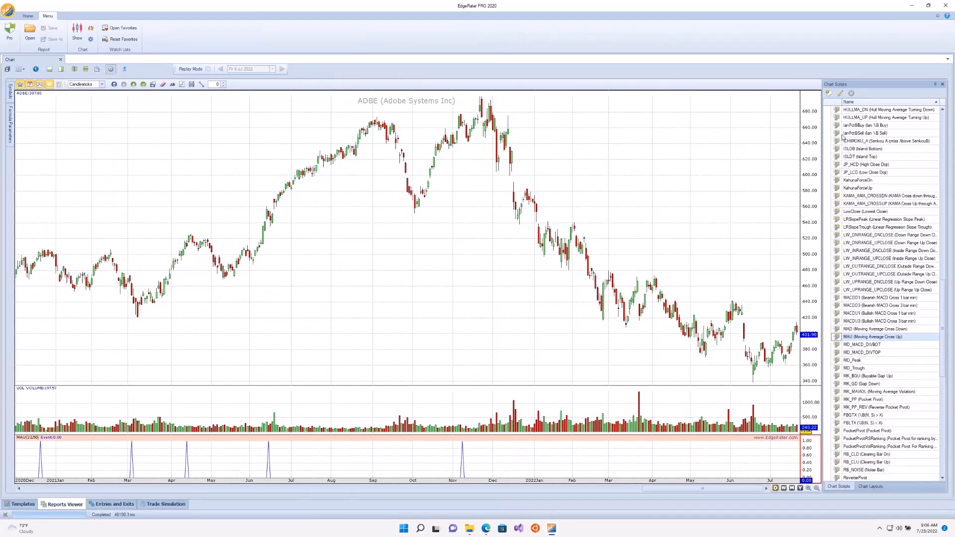
Step: Examine the MAU scan's formula in the Chart Script Editor and close the editor
left_click(841, 94)
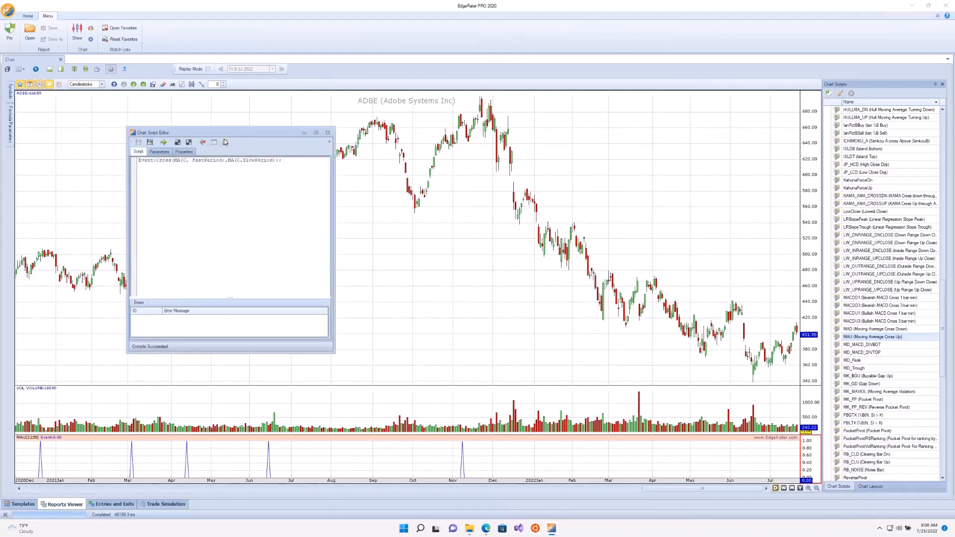
left_click_drag(234, 135, 408, 156)
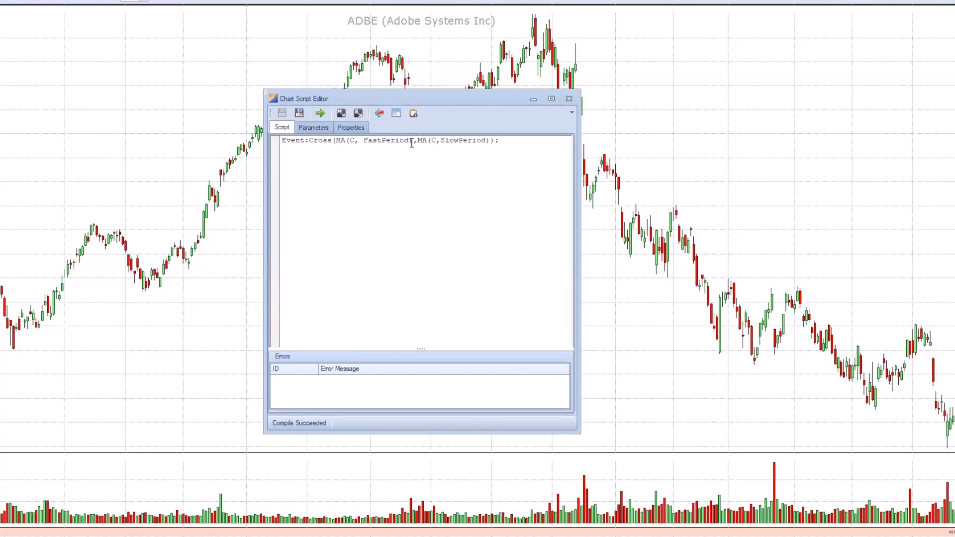
left_click(570, 99)
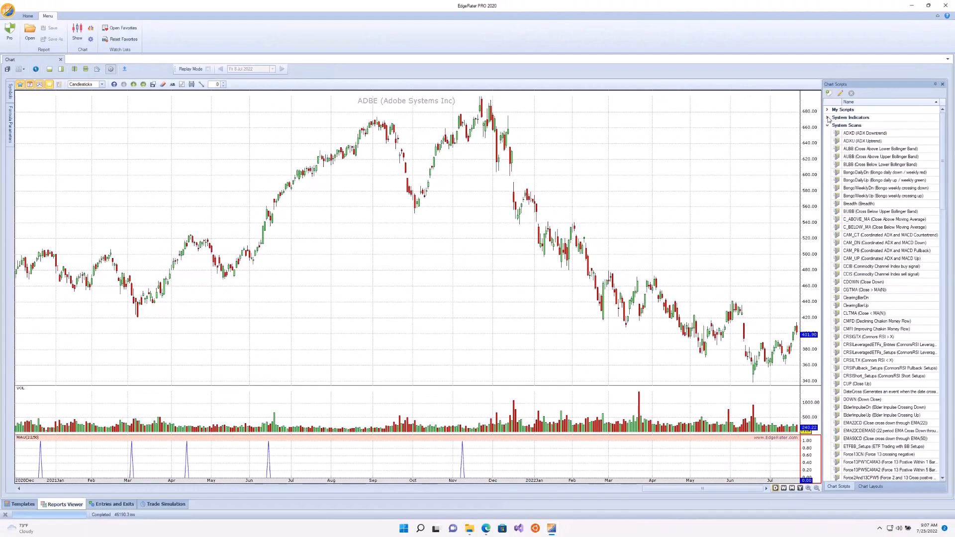
Step: Expand the System Indicators and filter the chart scripts by "moving"
left_click(827, 118)
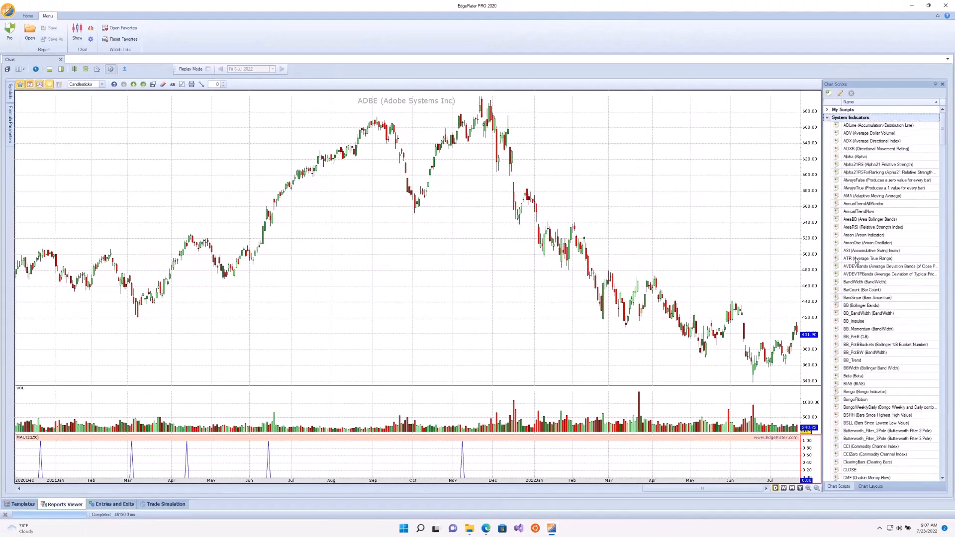
left_click(861, 230)
key("ctrl+f")
type("moving")
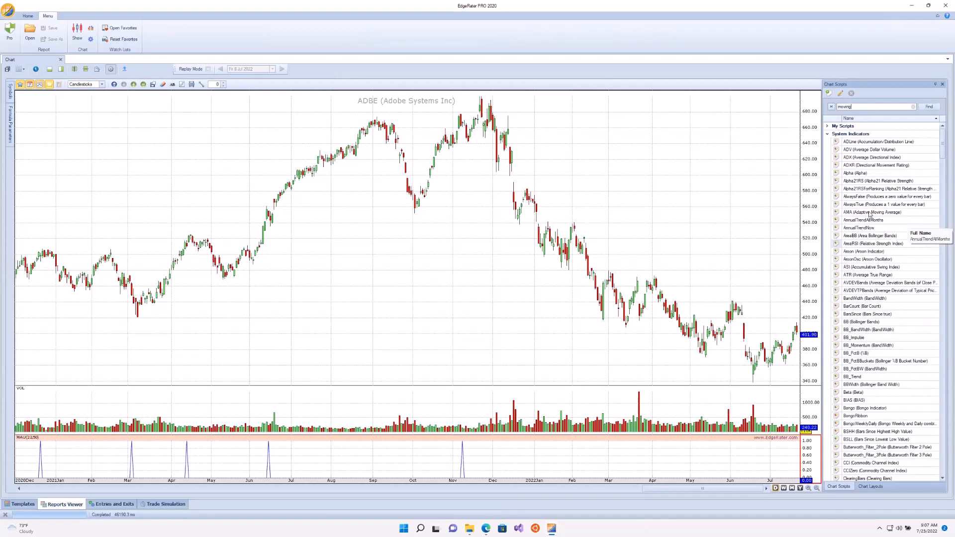
key("Return")
Step: Overlay two MA (Moving Average) indicators on the ADBE price plot
left_click(837, 208)
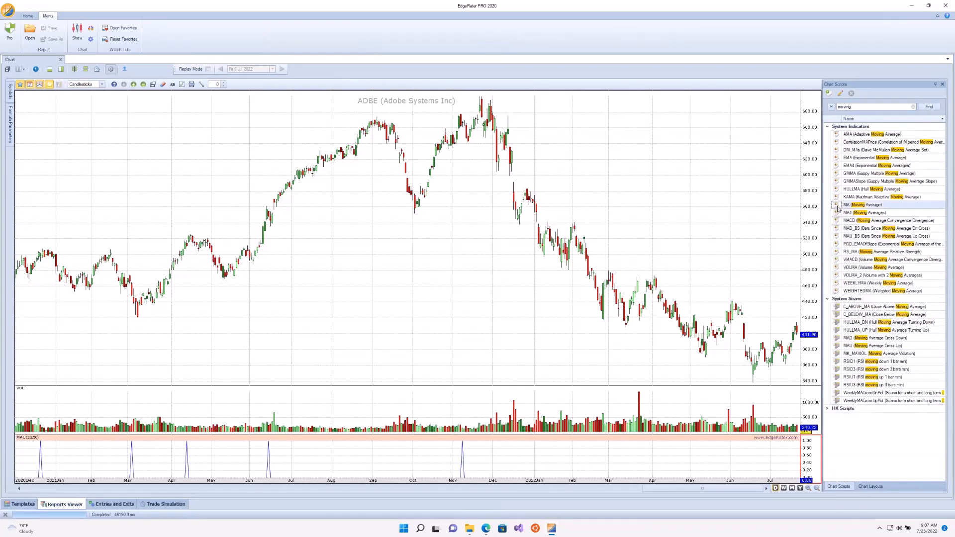
left_click_drag(838, 208, 658, 204)
left_click_drag(837, 207, 675, 199)
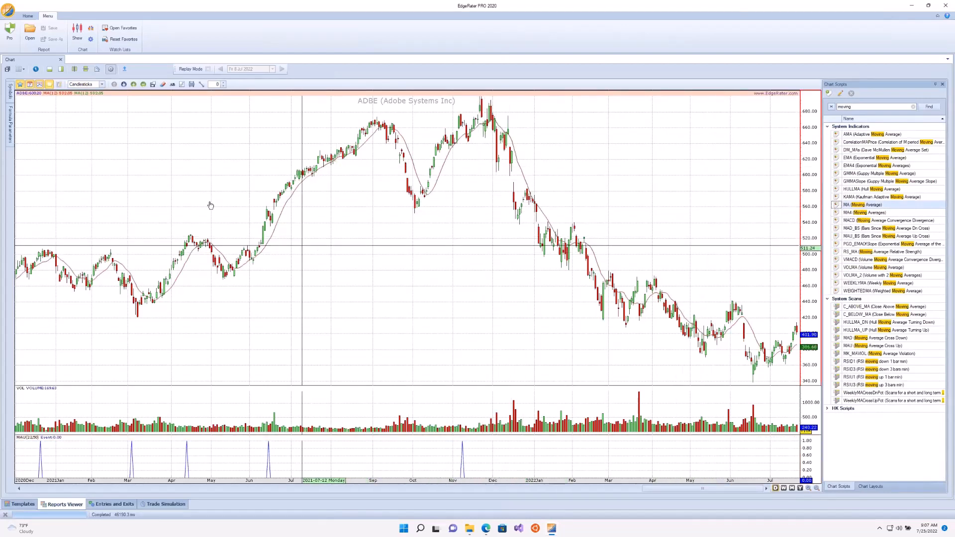
Step: Set the periods of the two moving averages on the price plot to 22 and 50
left_click(10, 128)
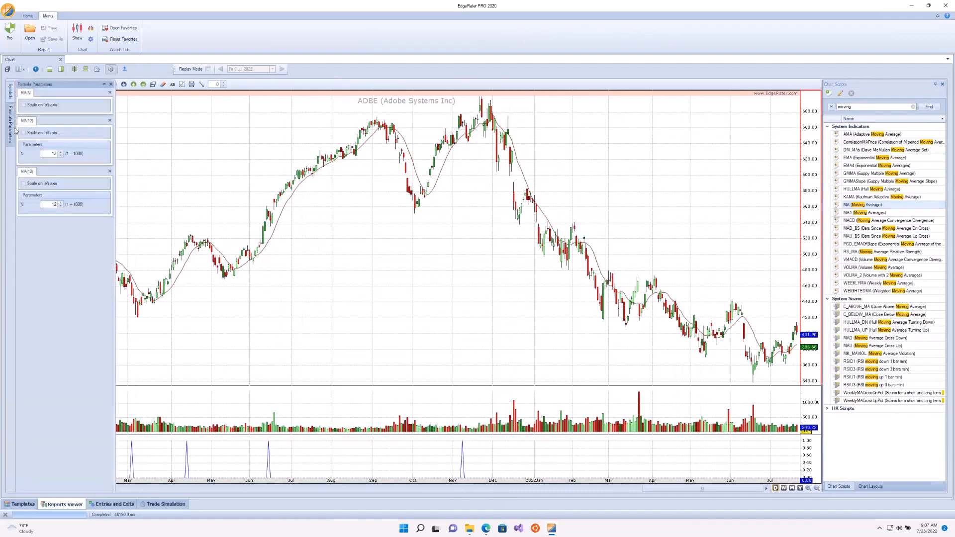
left_click_drag(49, 154, 71, 156)
type("22")
left_click(51, 204)
double_click(61, 205)
type("50")
key("Return")
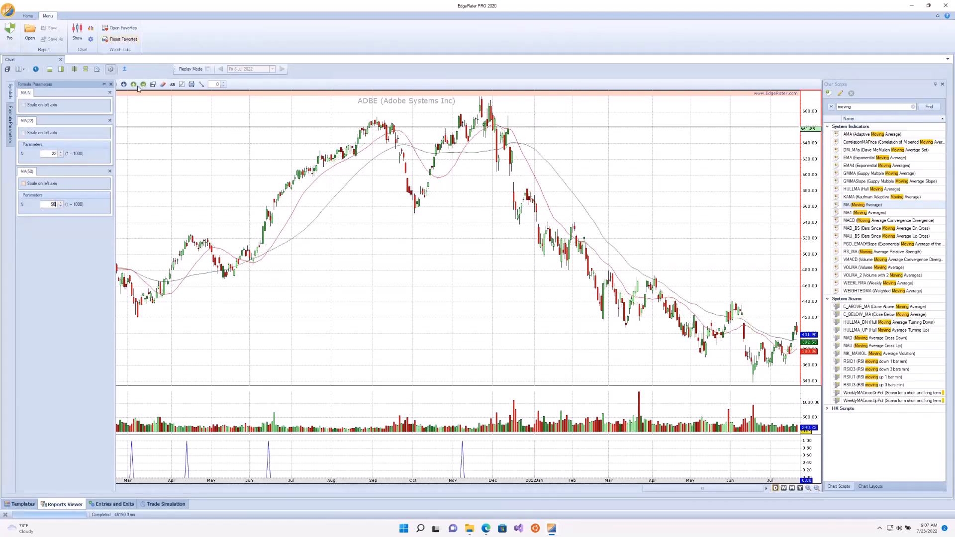
left_click(111, 84)
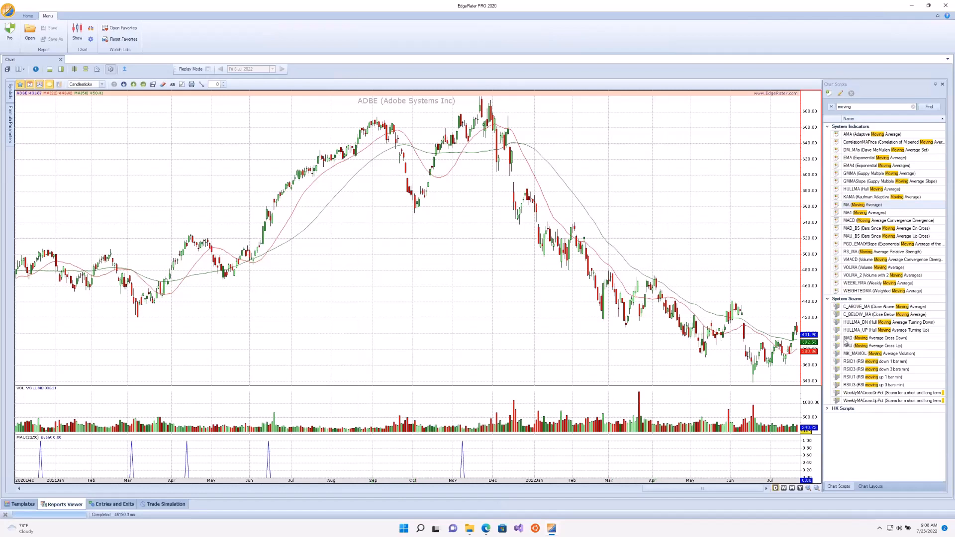
Step: Add the MAD (Moving Average Cross Down) system scan to the ADBE chart
left_click(838, 339)
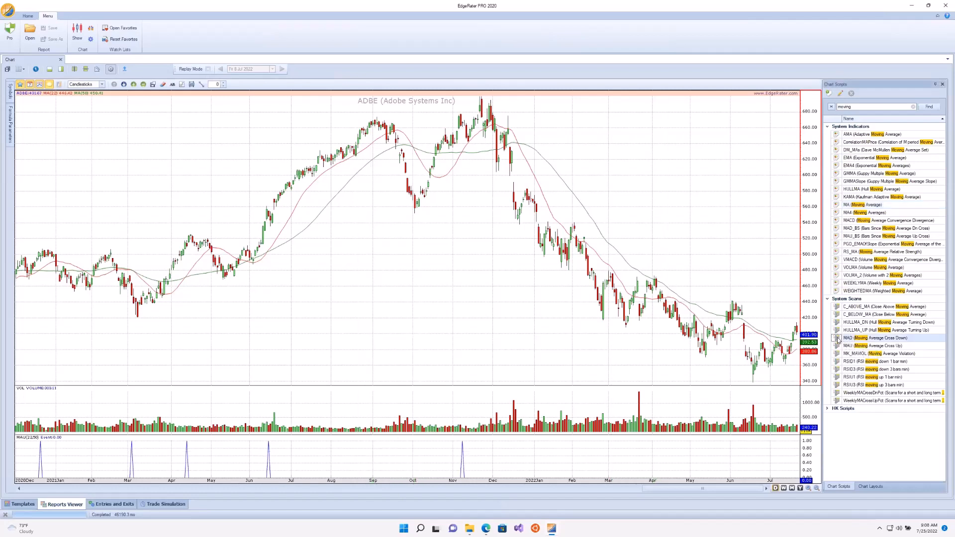
double_click(838, 338)
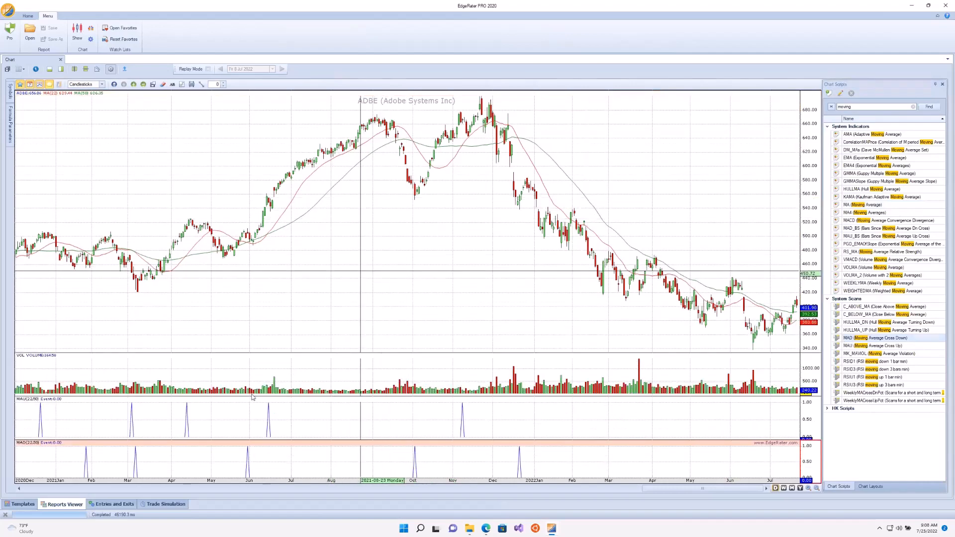
Step: Check the fast and slow period parameters of the MAU scan
left_click(165, 427)
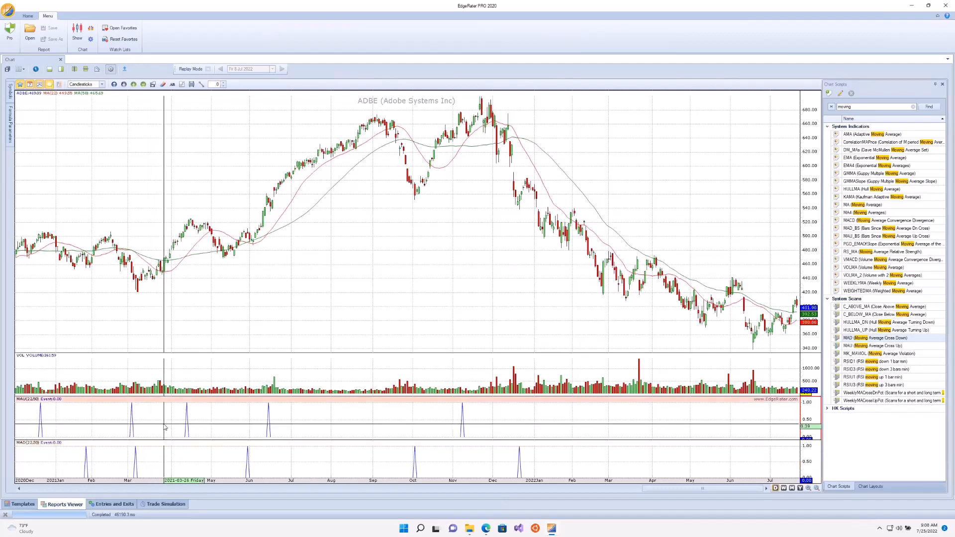
left_click(10, 138)
left_click(104, 84)
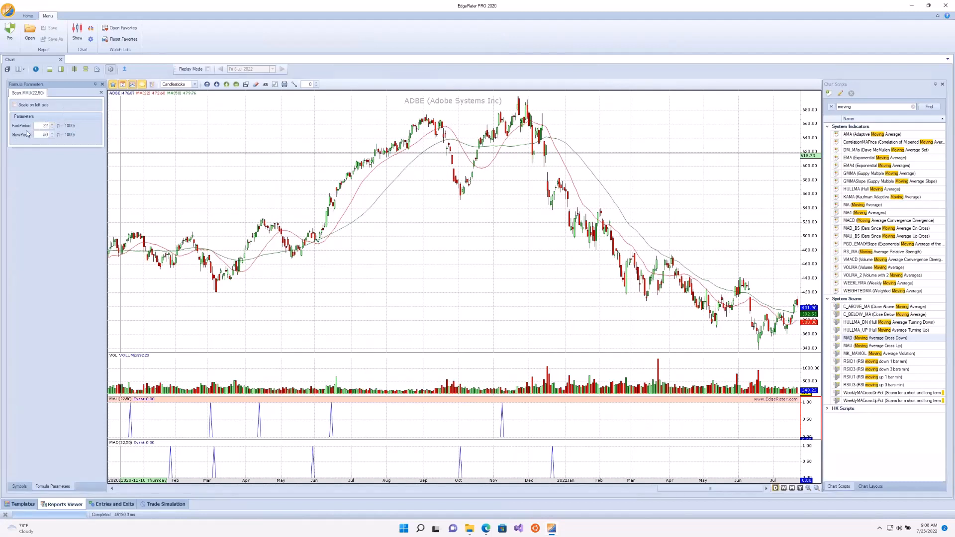
left_click(103, 85)
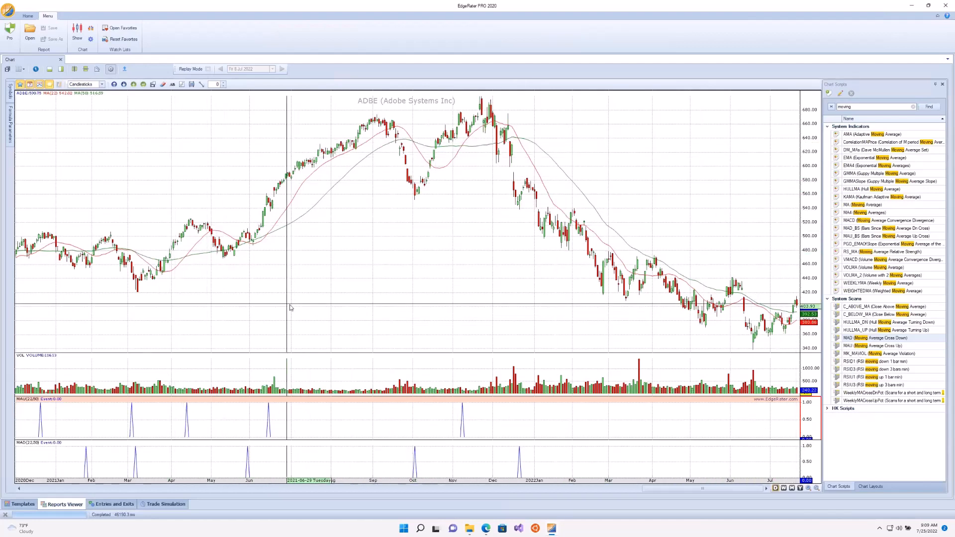
Step: Set the MAU (Moving Average Cross Up) system scan as the security selector for the entries
left_click(125, 505)
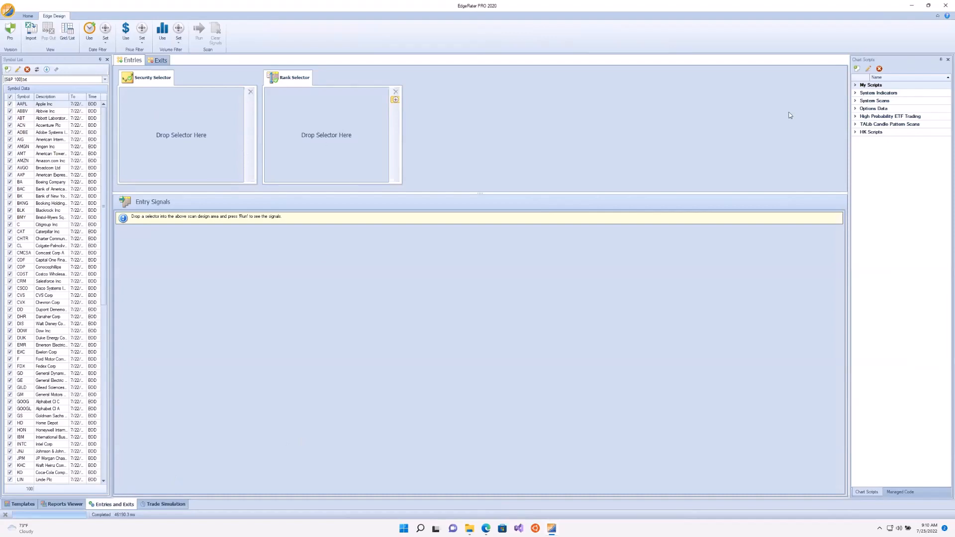
left_click(80, 506)
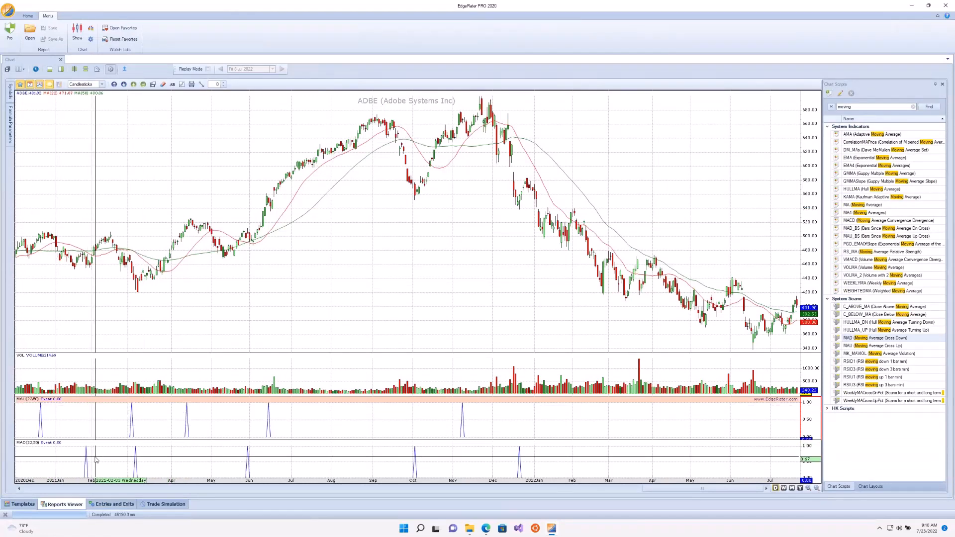
left_click(115, 505)
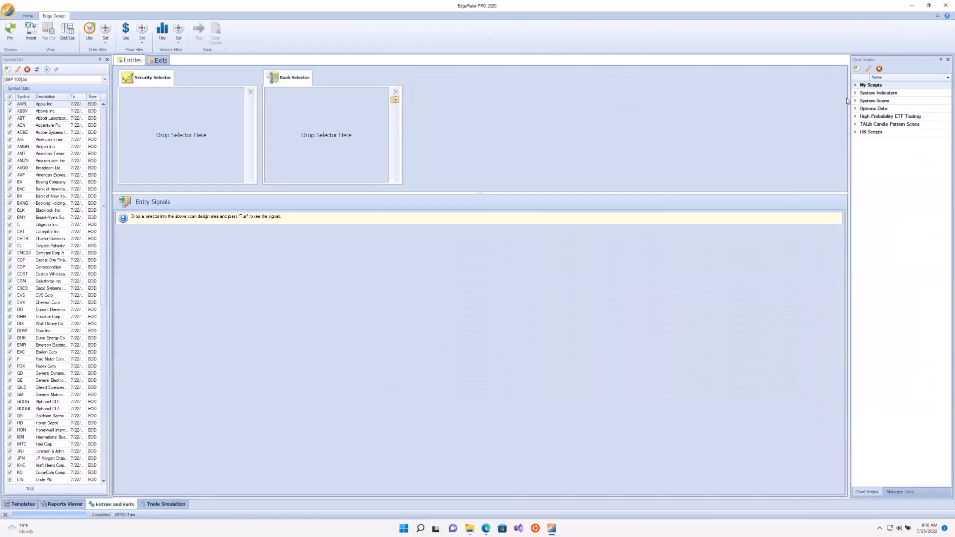
left_click(856, 100)
scroll(885, 299, "down", 10)
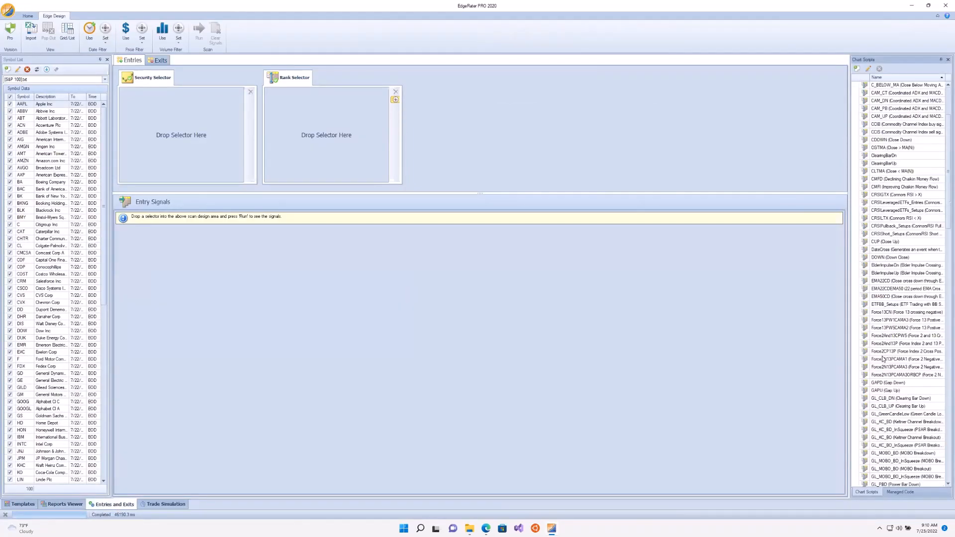
scroll(885, 359, "down", 8)
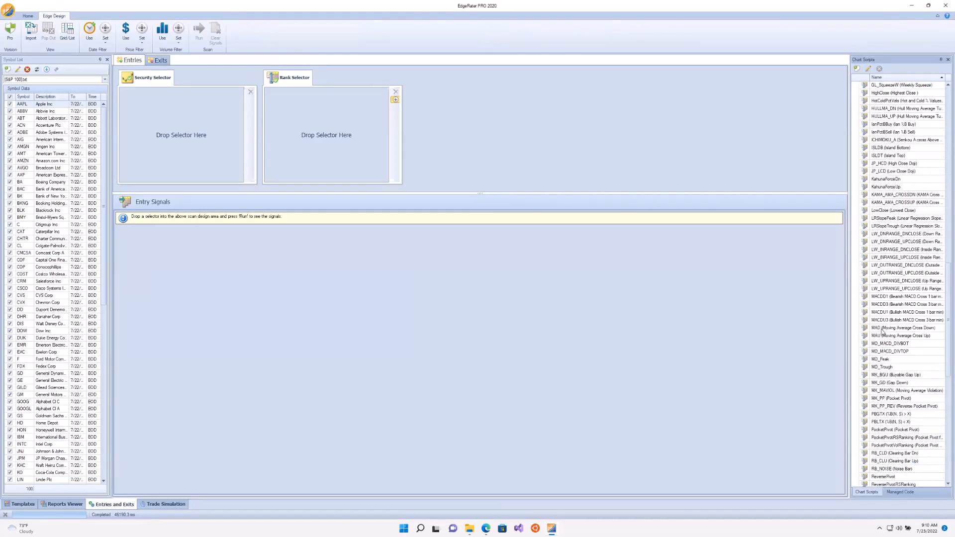
left_click_drag(883, 336, 141, 125)
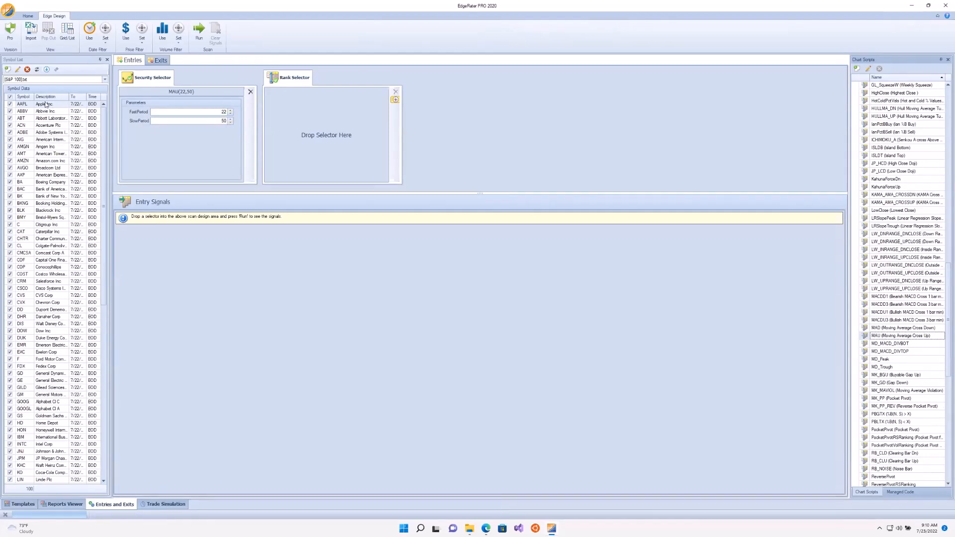
Step: Restrict the S&P 100 symbol list to ADBE only and run the entry scan
left_click(10, 97)
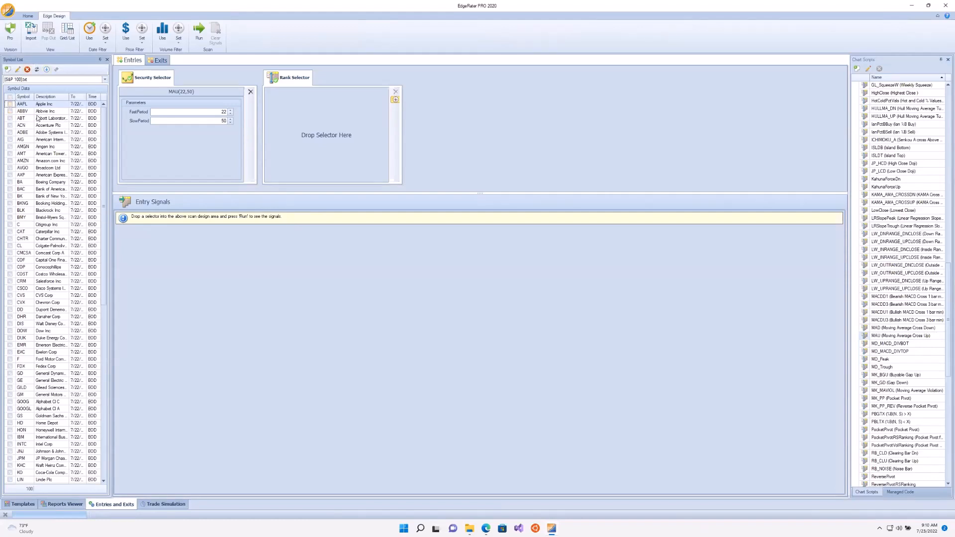
left_click(70, 504)
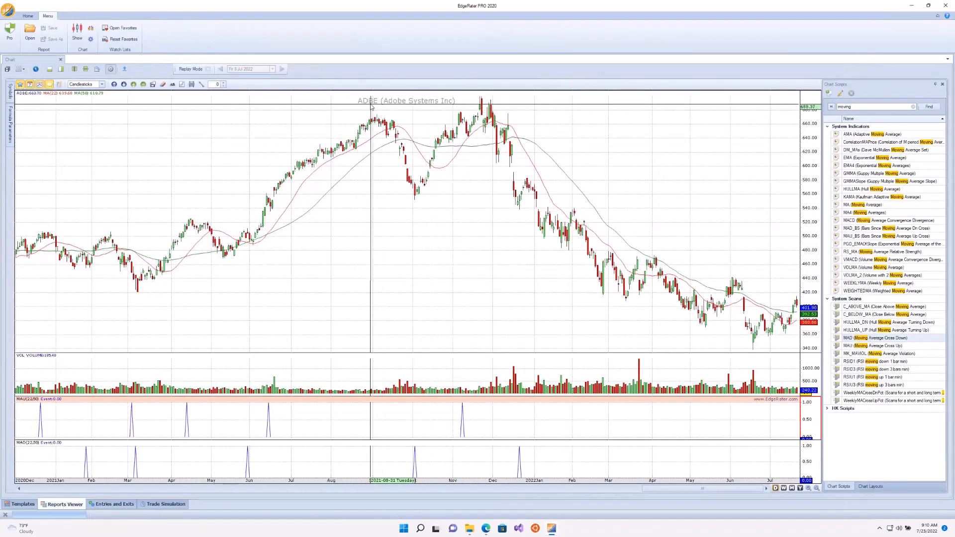
left_click(112, 504)
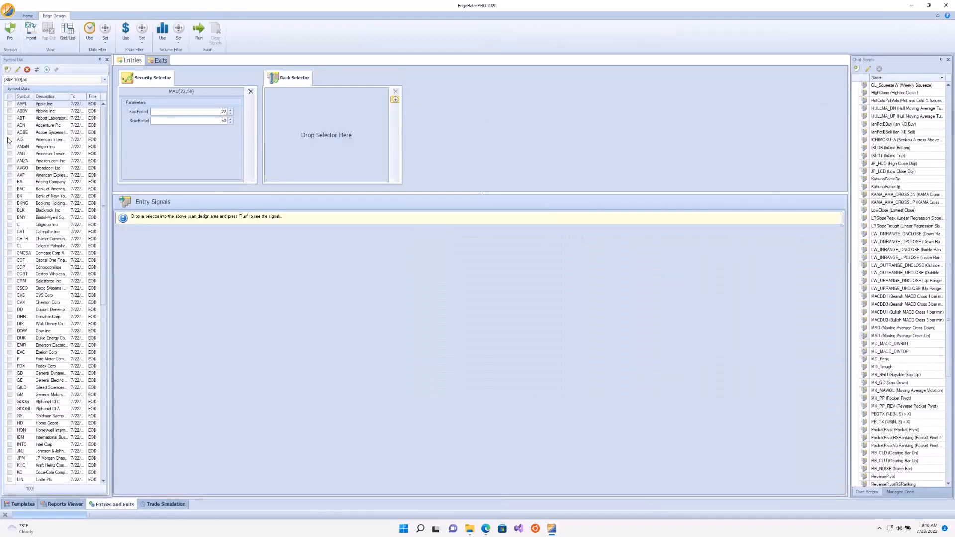
left_click(10, 133)
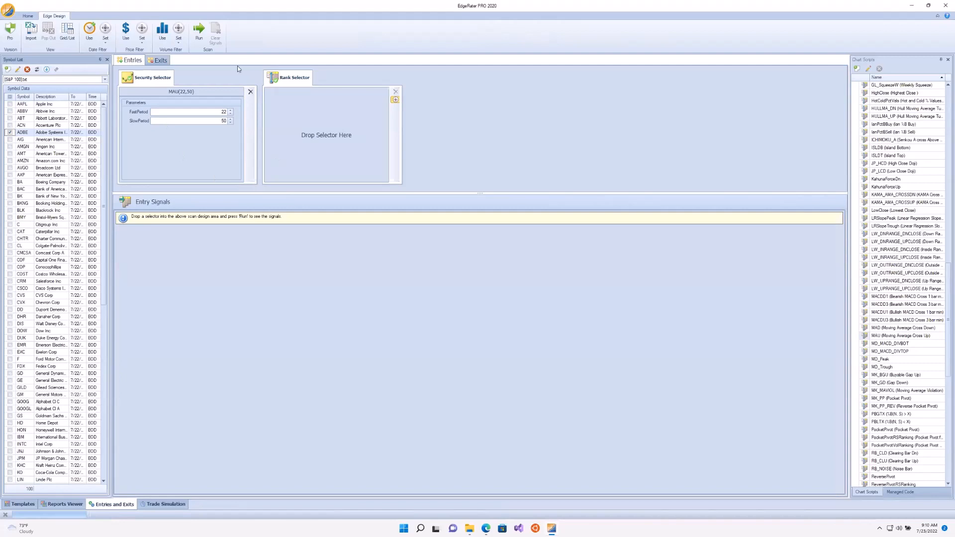
left_click(198, 31)
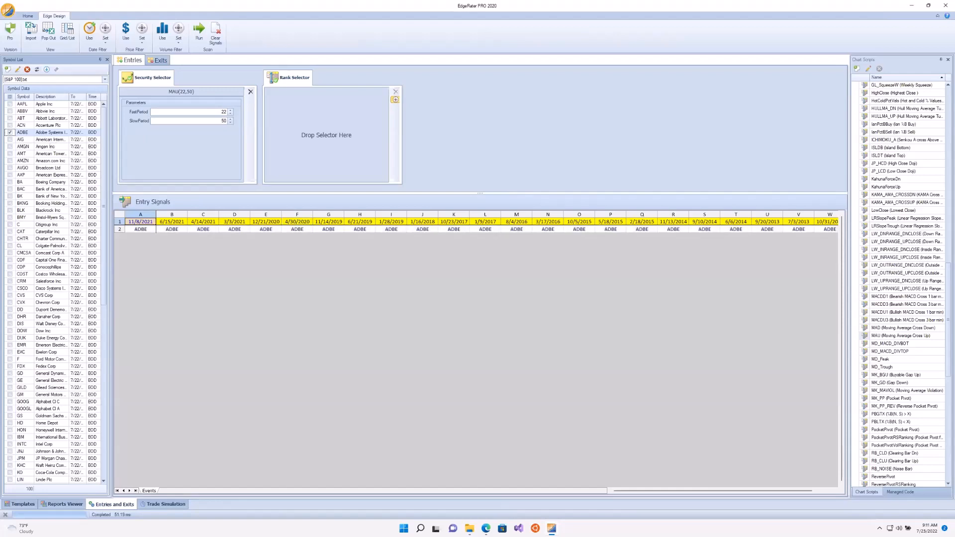
Step: Include AIG, AMGN, AMT and AMZN alongside ADBE and rerun the entry scan
left_click(10, 140)
left_click(10, 146)
left_click(10, 153)
left_click(10, 161)
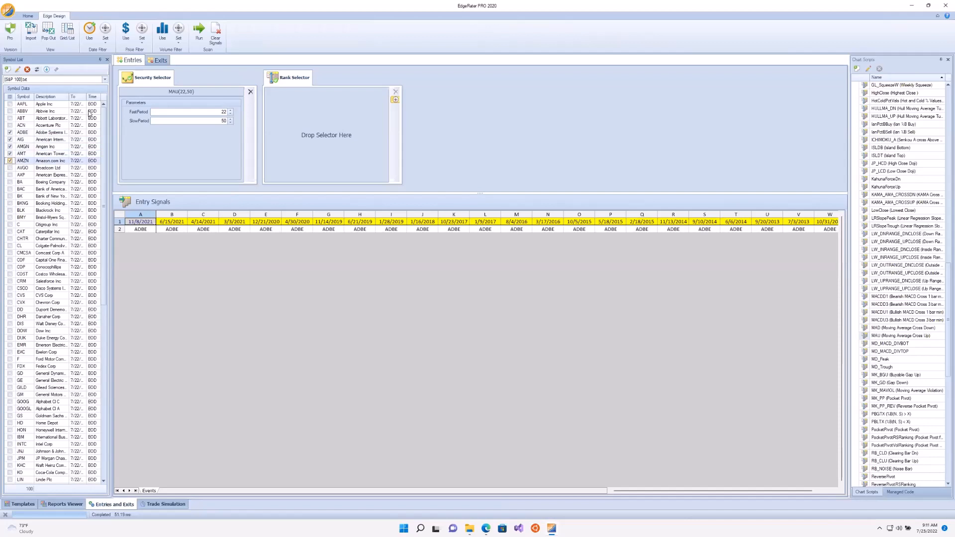
left_click(199, 31)
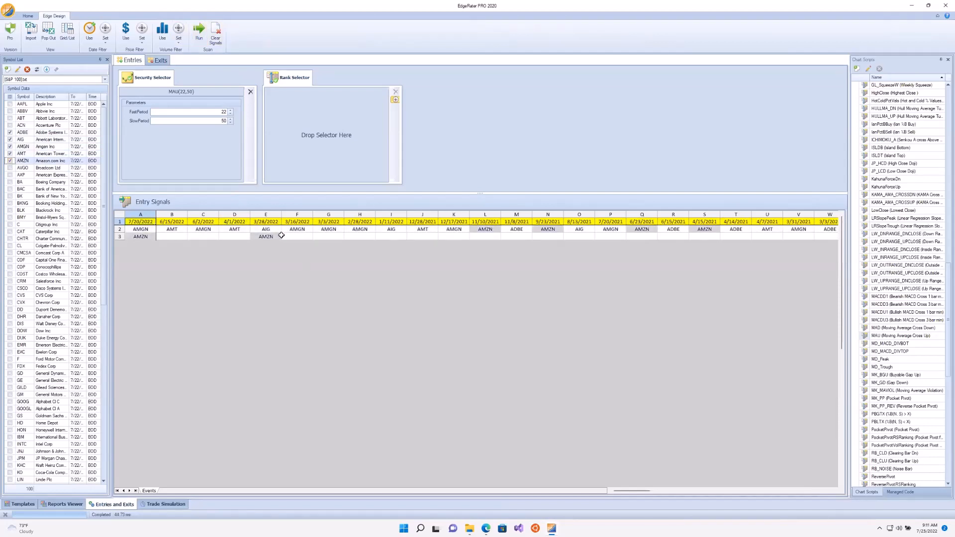
Step: Include every symbol in the S&P 100 list and run the entry scan on all of them
left_click(10, 98)
left_click(199, 36)
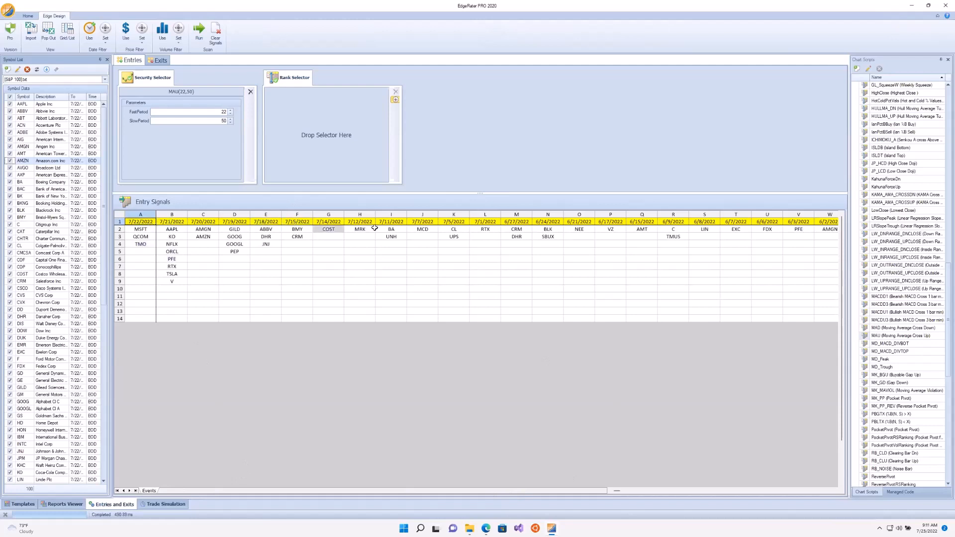
mouse_move(620, 492)
left_mouse_down()
mouse_move(833, 493)
mouse_move(619, 493)
left_mouse_up()
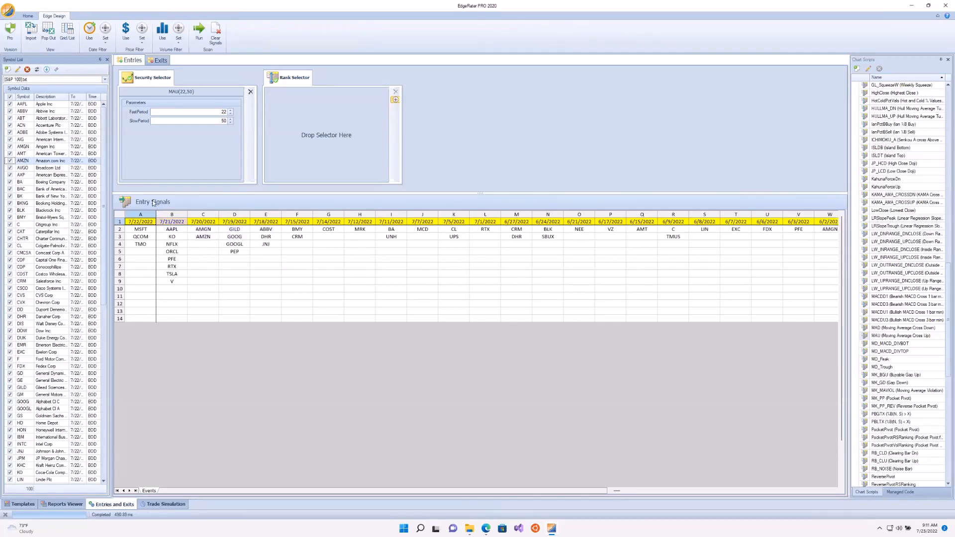
Step: Clear the symbol selection, include only ADBE and rerun the entry scan
left_click(10, 97)
left_click(10, 133)
left_click(198, 32)
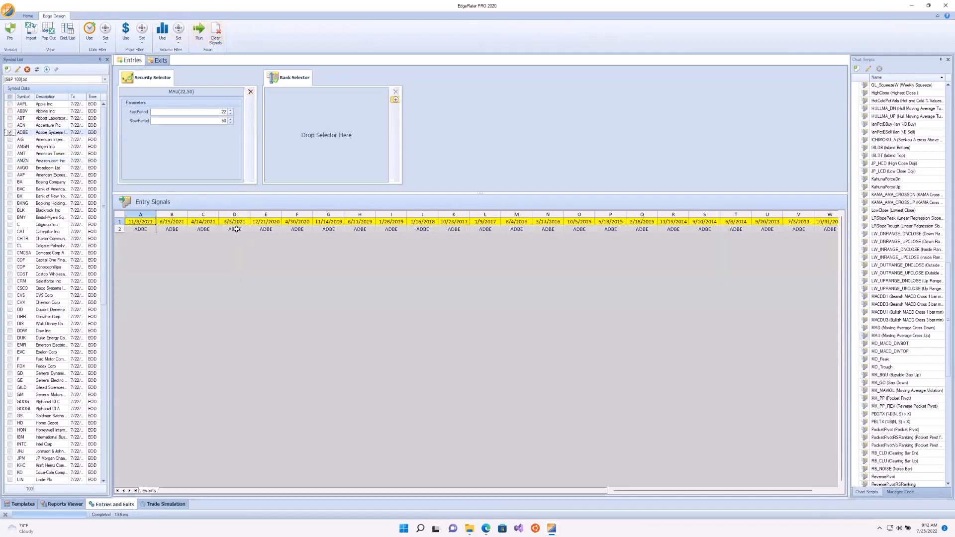
Step: Open the chart of the 3/3/2021 ADBE entry signal and enlarge its window beside the signal list
left_click(236, 229)
double_click(237, 229)
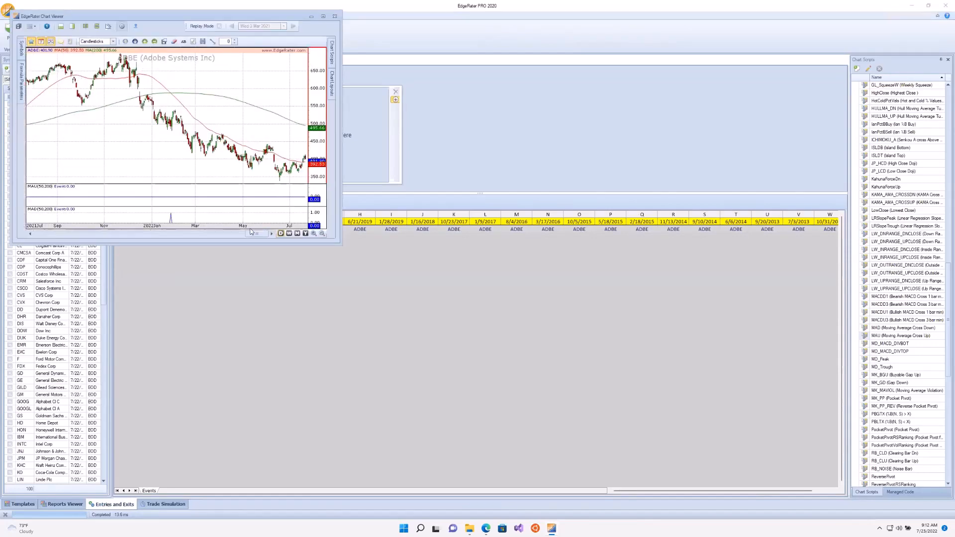
left_click_drag(236, 18, 822, 46)
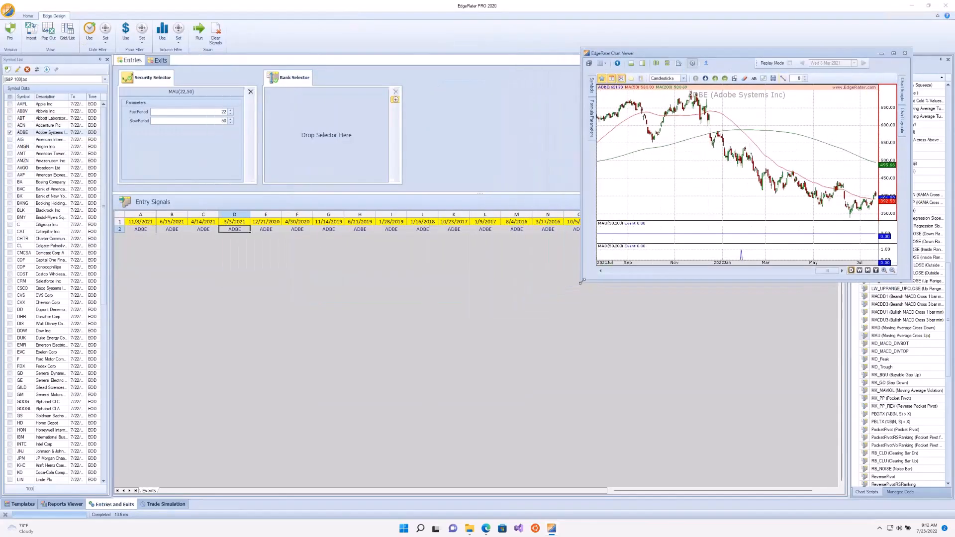
left_click_drag(580, 282, 481, 346)
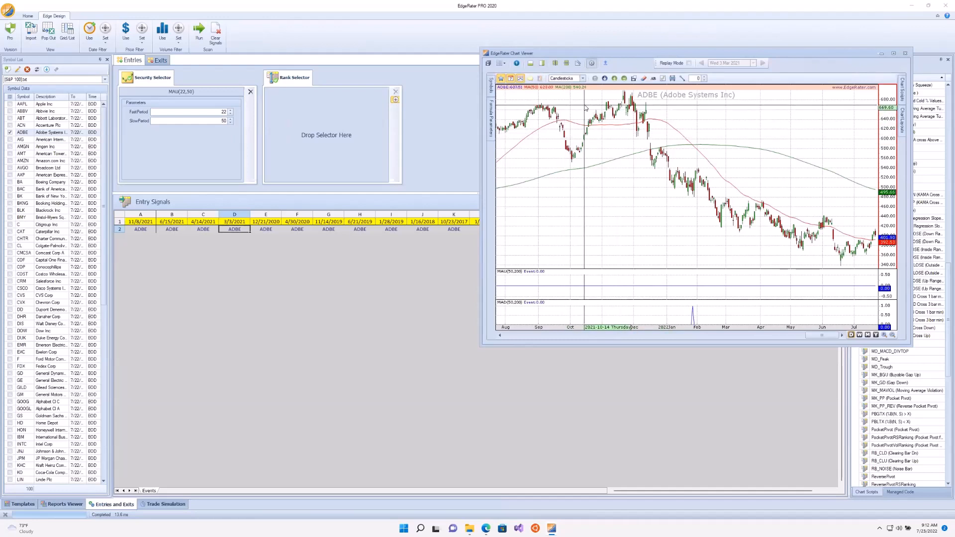
Step: Check the period parameters of the two moving averages in the signal's chart viewer
left_click(492, 126)
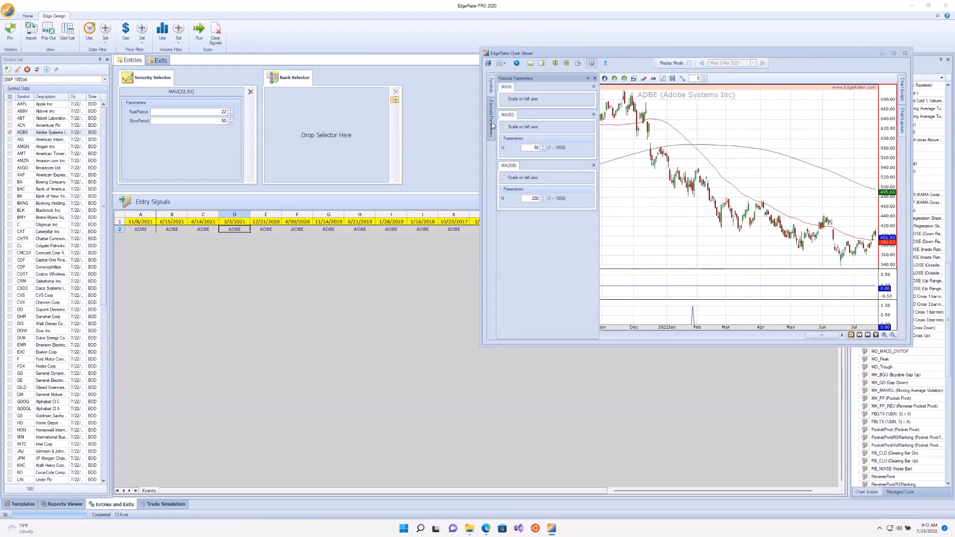
left_click(539, 147)
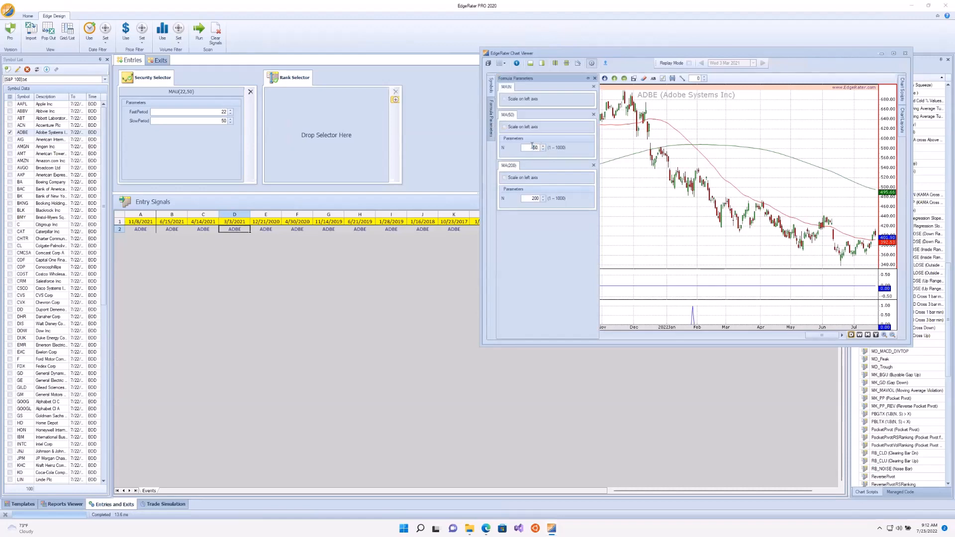
left_click(596, 79)
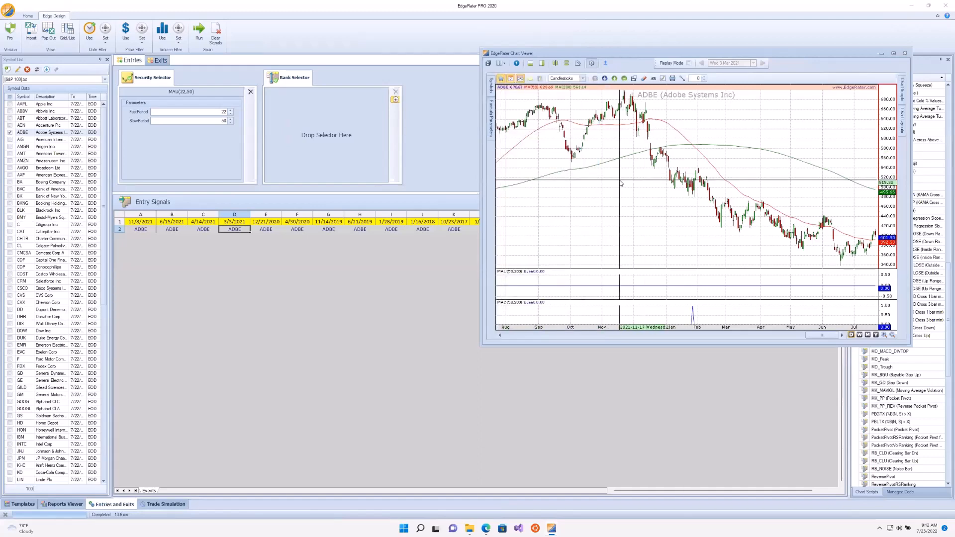
Step: Save the layout of the ADBE report chart as "MA22 and 50 and Cross Events"
left_click(74, 504)
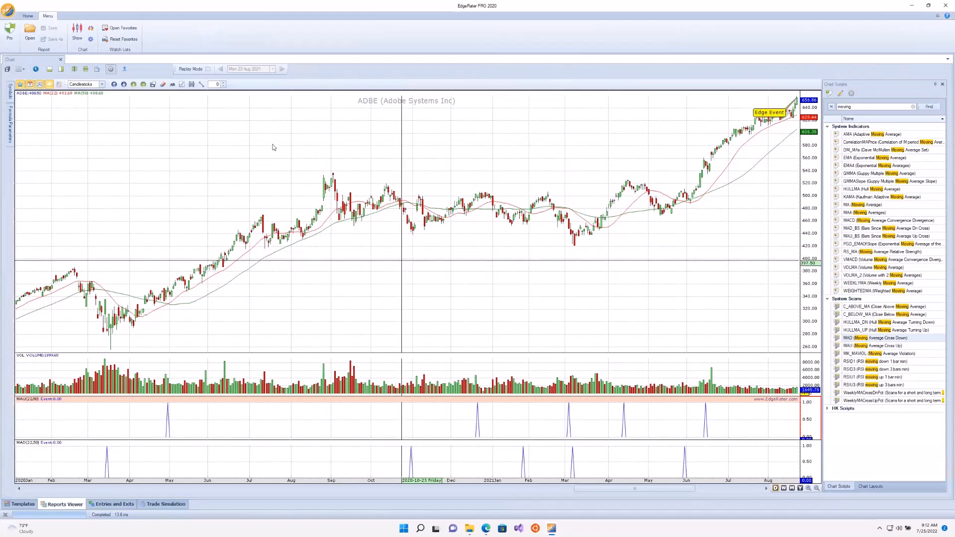
left_click(153, 84)
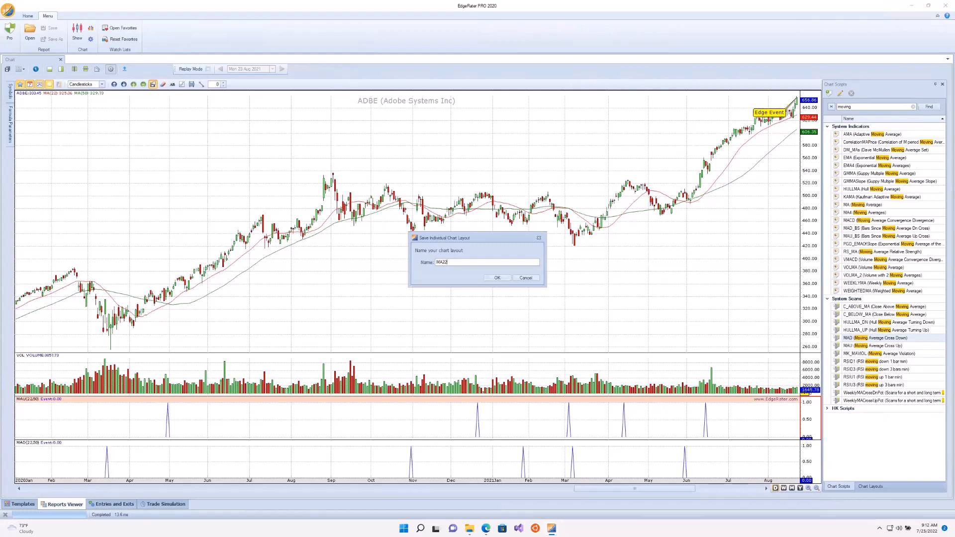
key("Return")
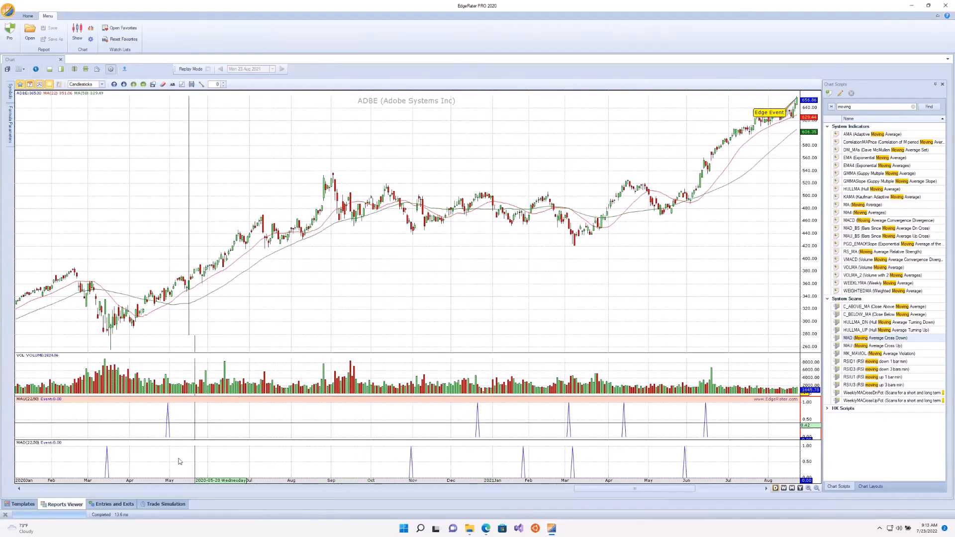
Step: Apply the saved layout "MA22 and 50 and Cross Events" to the chart of the 3/3/2021 ADBE signal
mouse_move(558, 528)
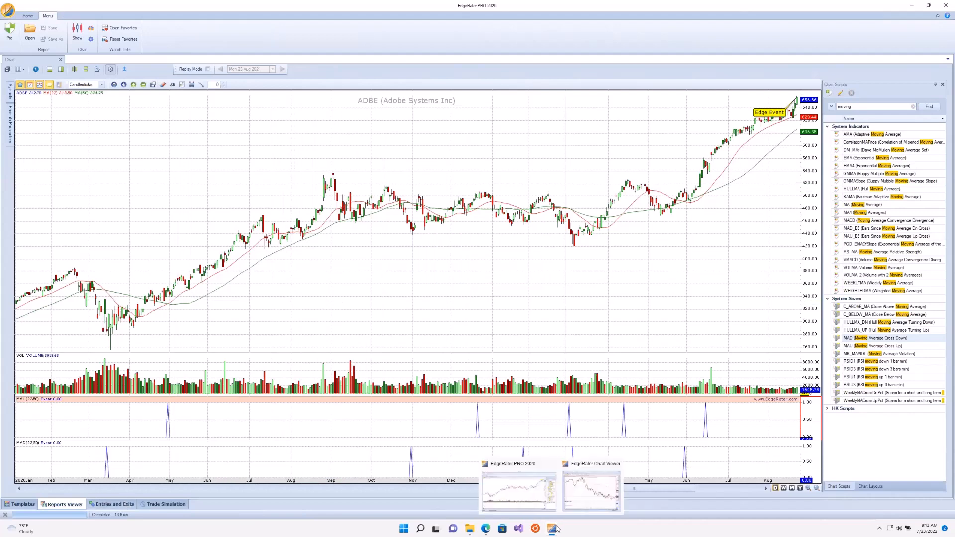
left_click(595, 496)
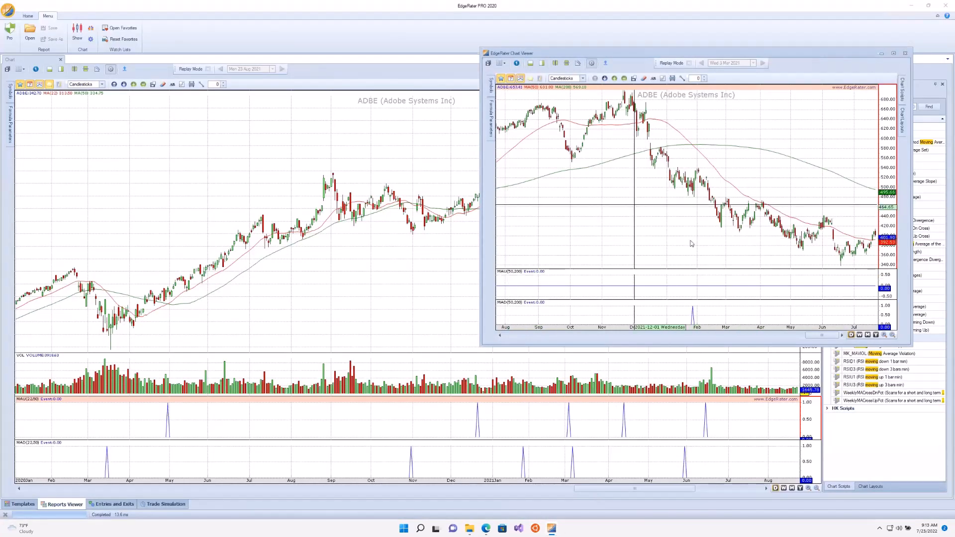
left_click(112, 505)
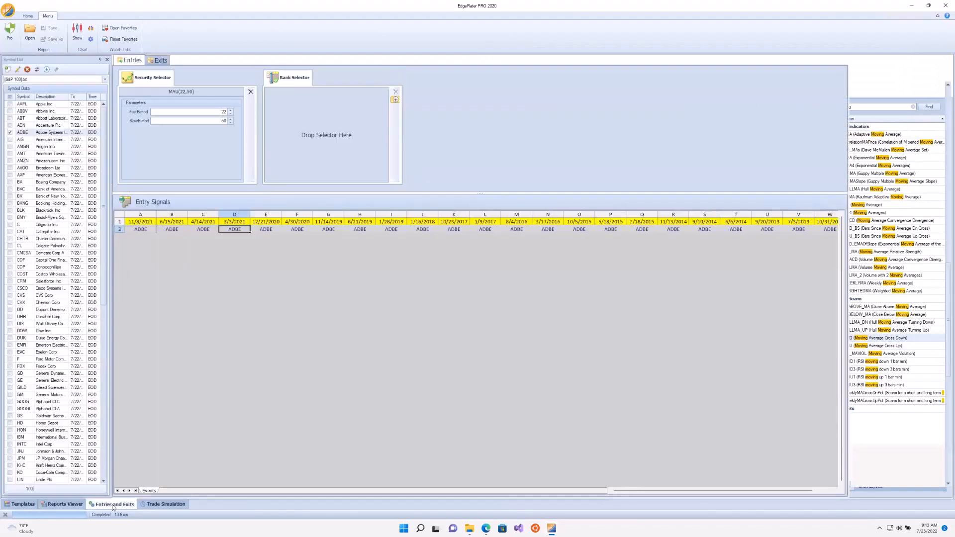
double_click(235, 229)
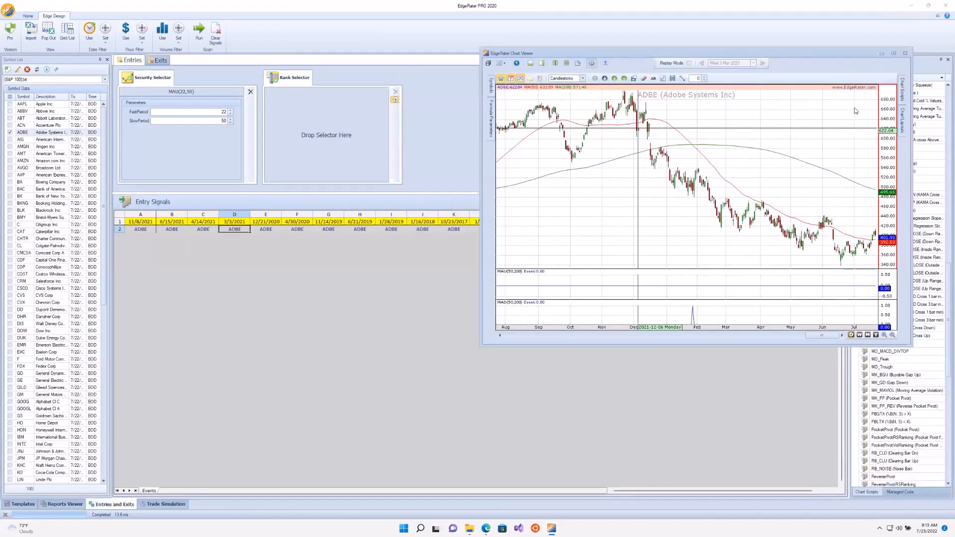
mouse_move(900, 124)
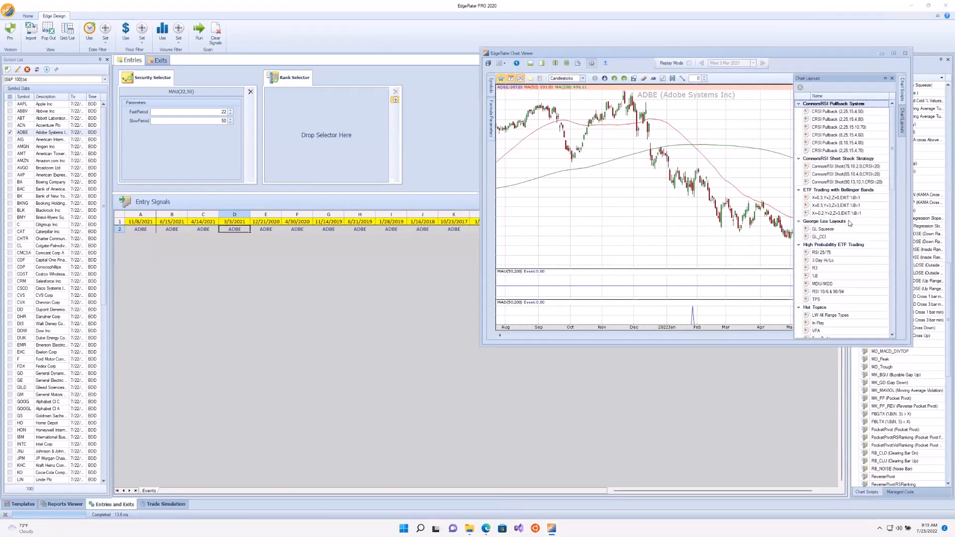
scroll(844, 206, "down", 8)
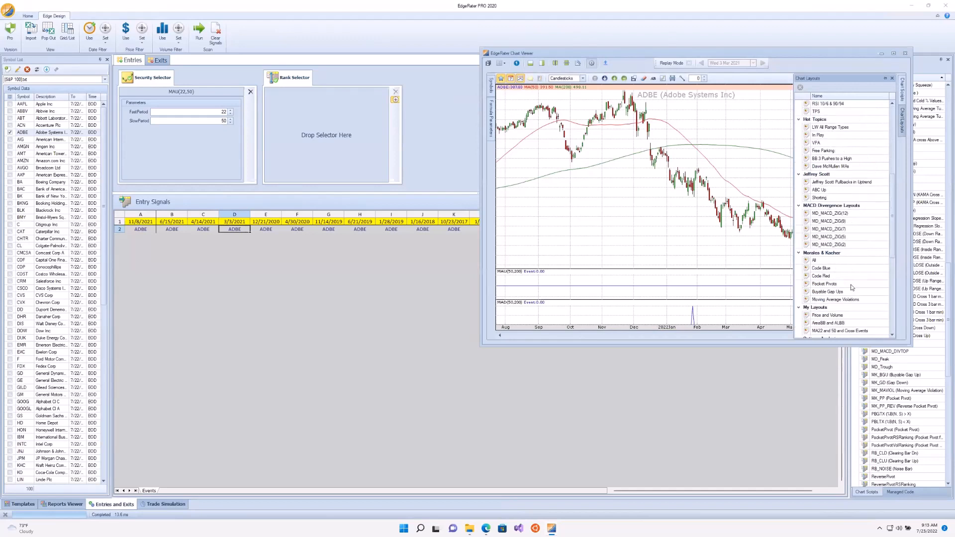
scroll(831, 314, "down", 1)
left_click(839, 308)
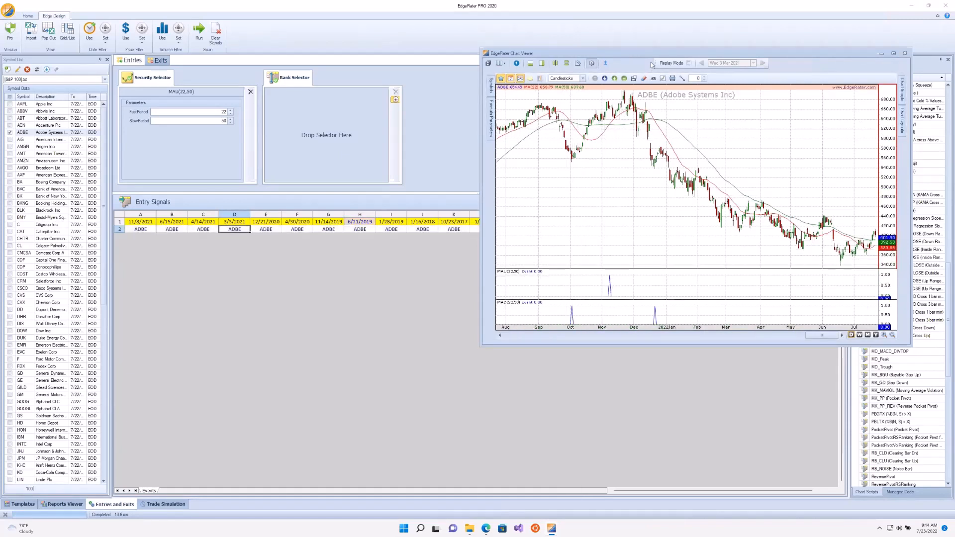
Step: Move the chart viewer clear of the entry signals, make it follow signal dates, and view the 12/21/2020 and 4/30/2020 ADBE signals
left_click_drag(656, 54, 698, 126)
left_click_drag(692, 187, 682, 187)
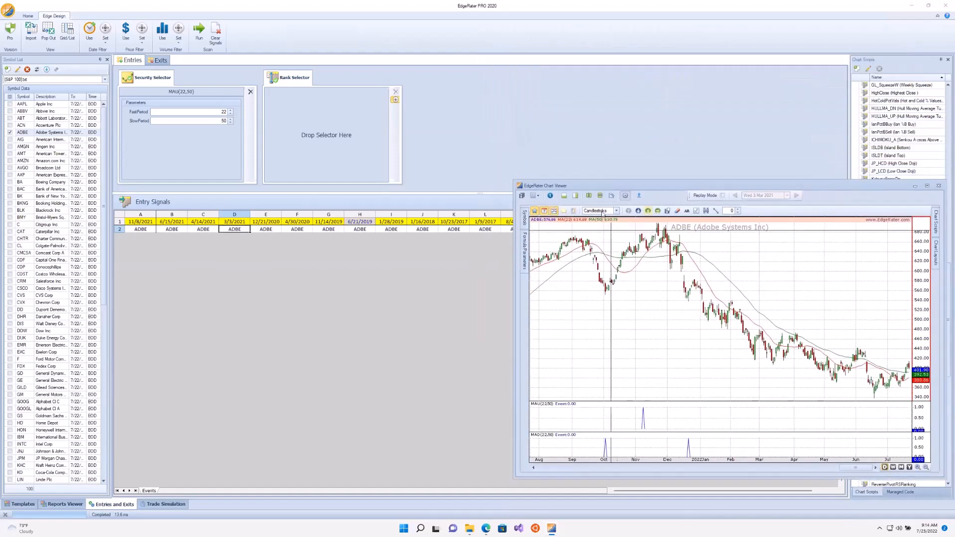
left_click(640, 196)
left_click(269, 229)
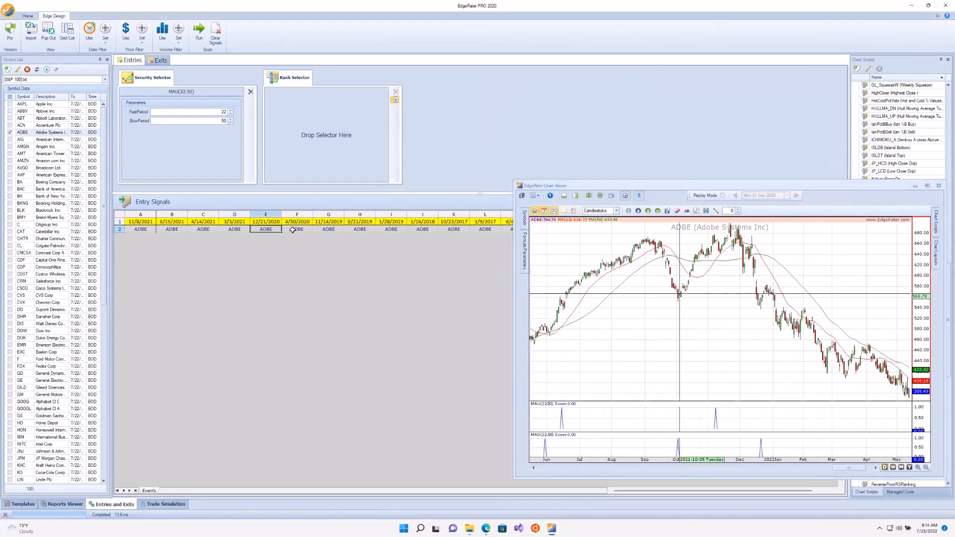
left_click(298, 229)
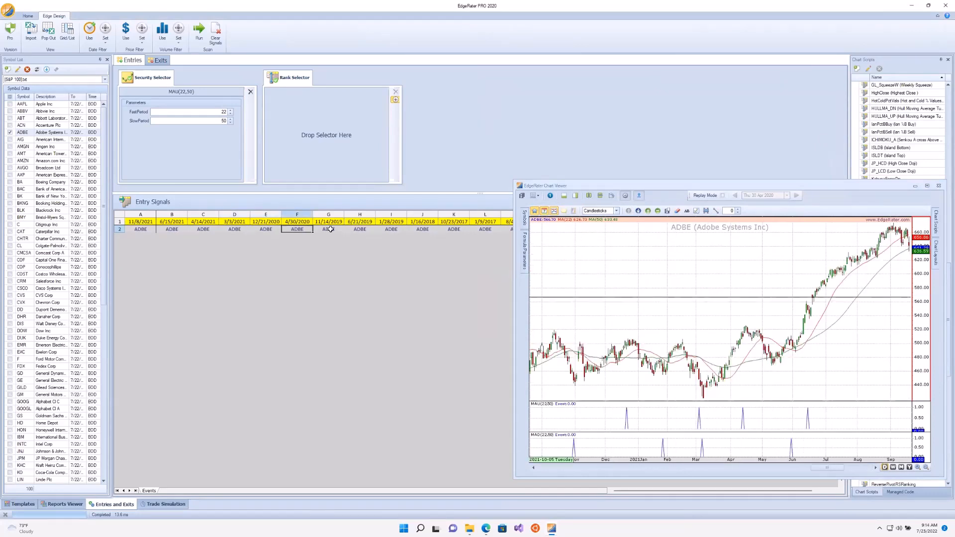
Step: Show the Edge Event label on the ADBE chart with the bars following the signal, and view the 11/14/2019 and 6/21/2019 signals
left_click(564, 211)
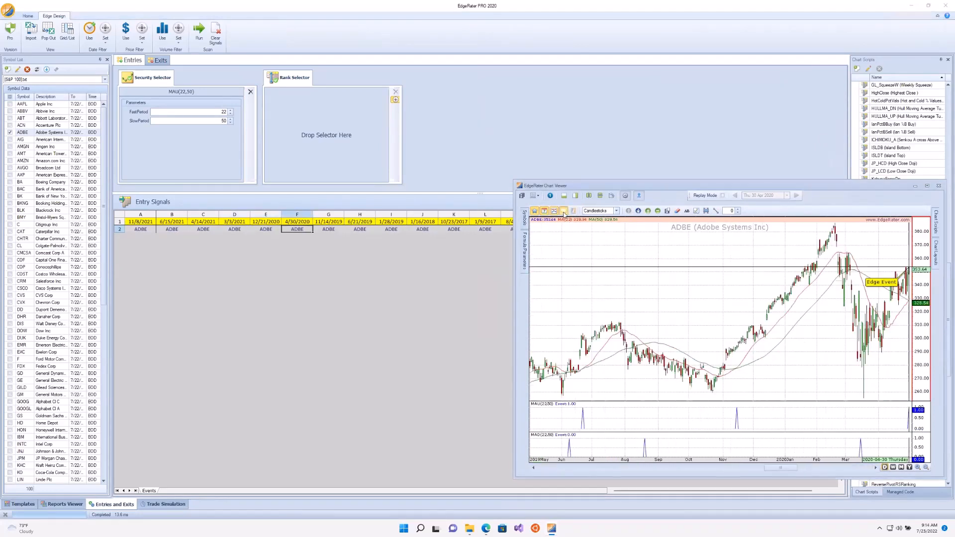
left_click_drag(780, 467, 801, 468)
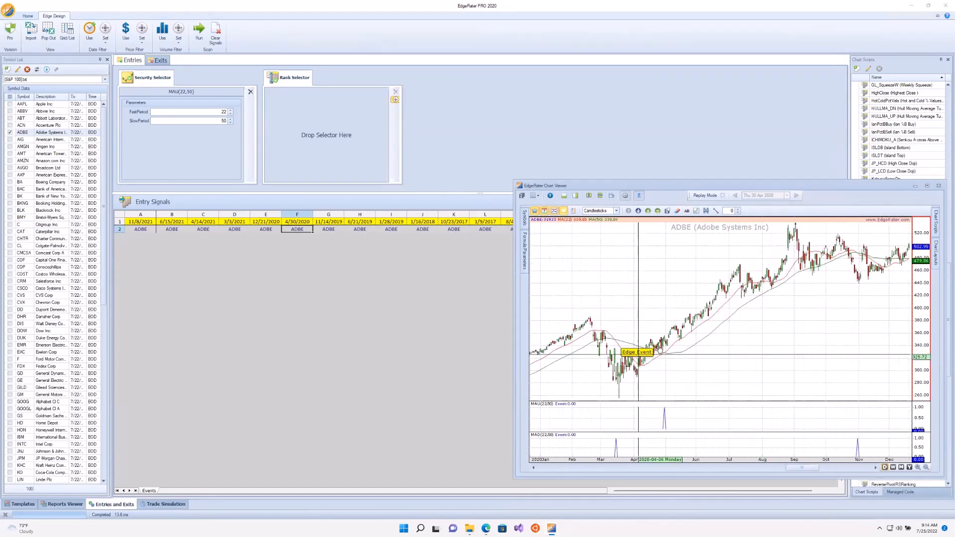
left_click(329, 230)
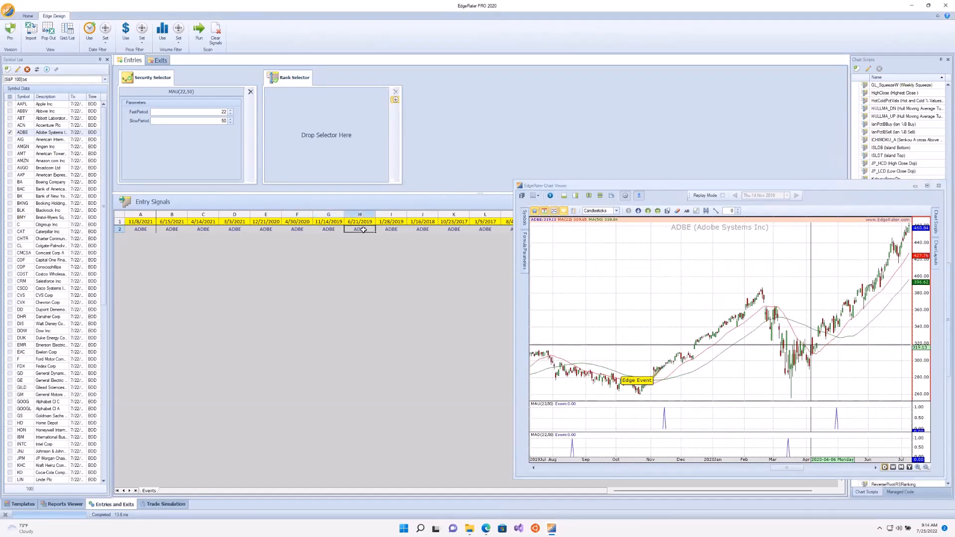
left_click(366, 230)
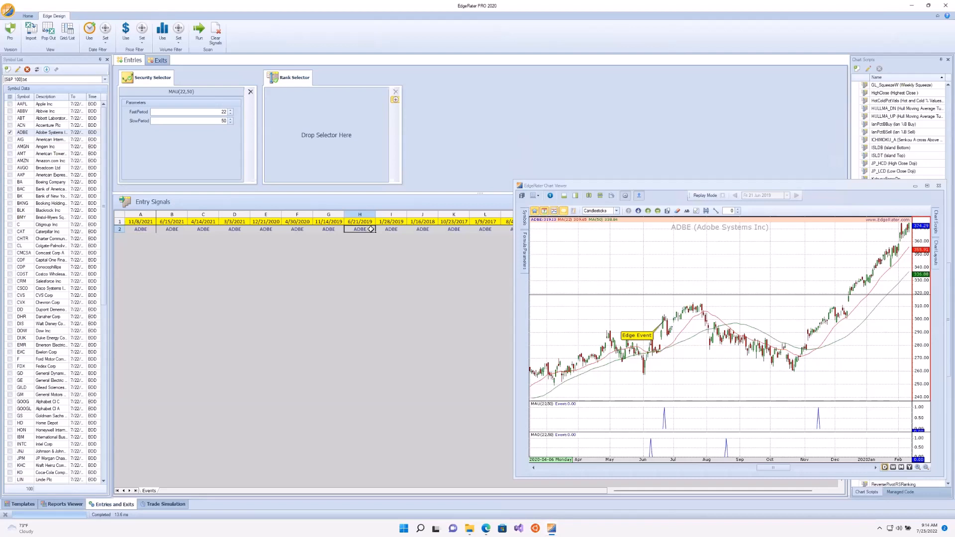
Step: View the charts of the earlier ADBE entry signals one by one, from 1/28/2019 back to 3/17/2016
left_click(390, 229)
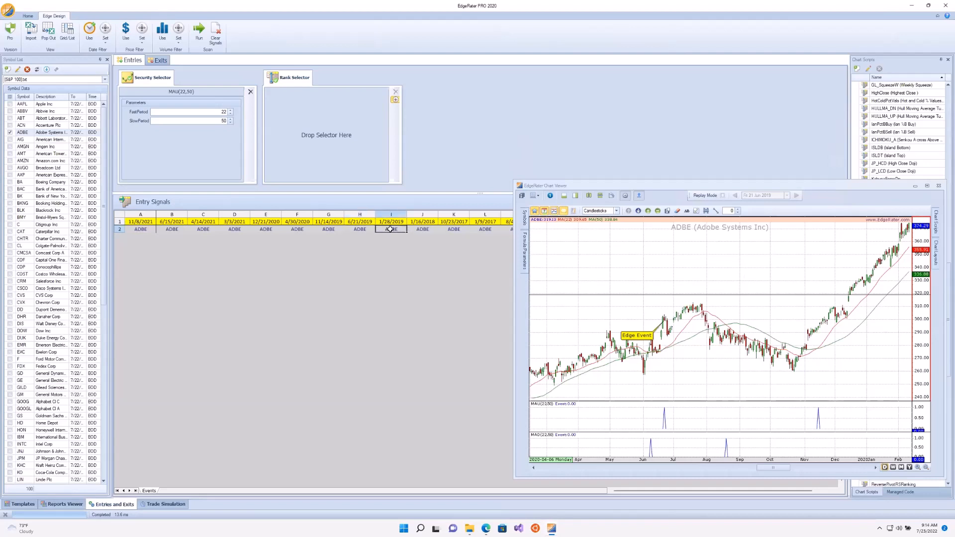
left_click(419, 228)
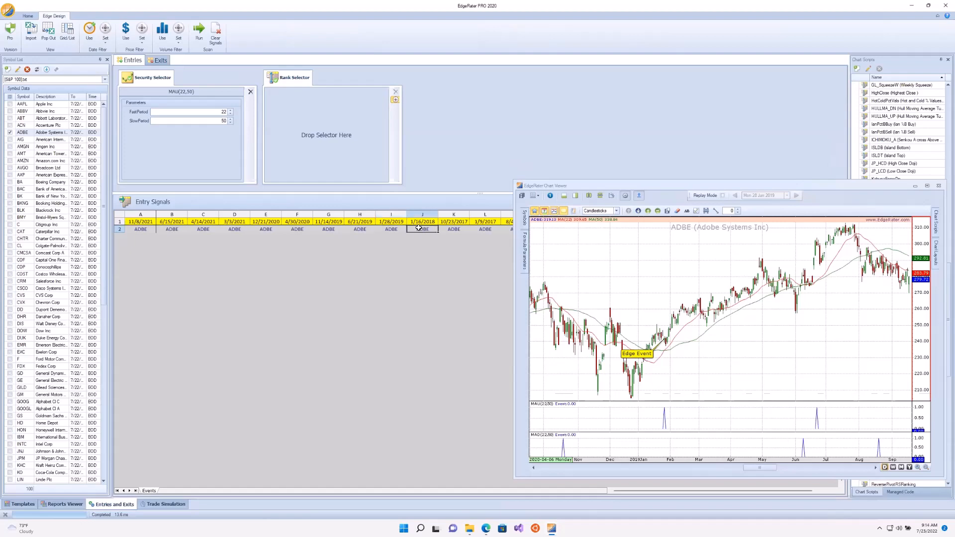
left_click(459, 229)
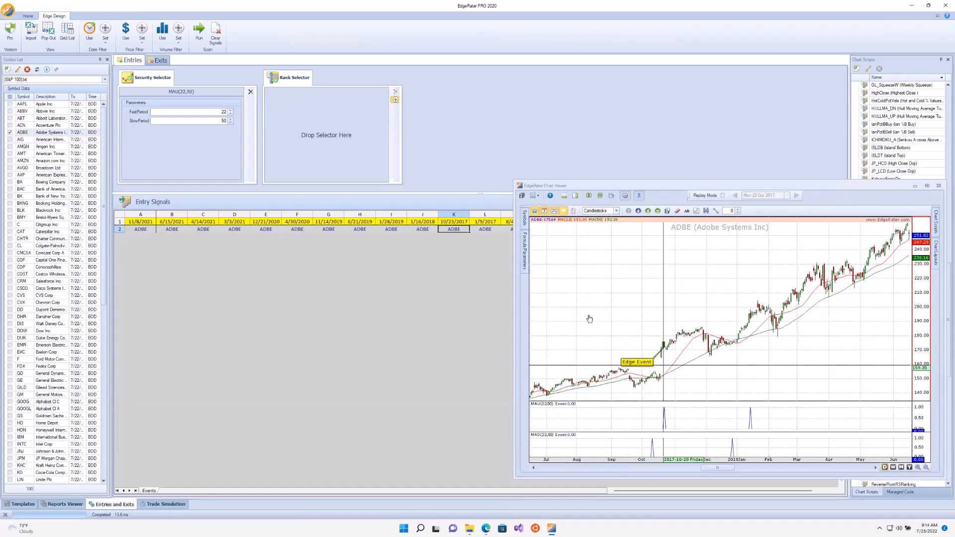
left_click(486, 227)
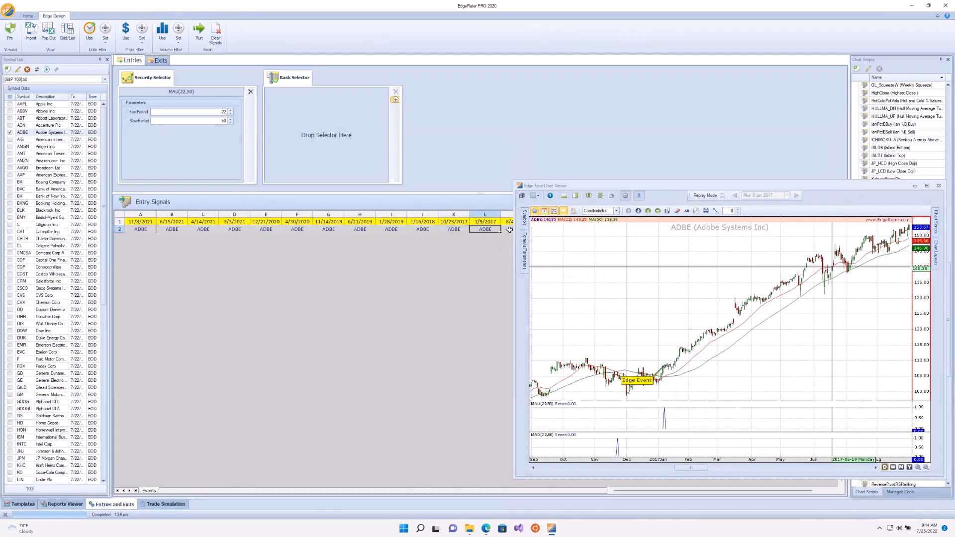
left_click(508, 229)
left_click_drag(674, 491, 706, 491)
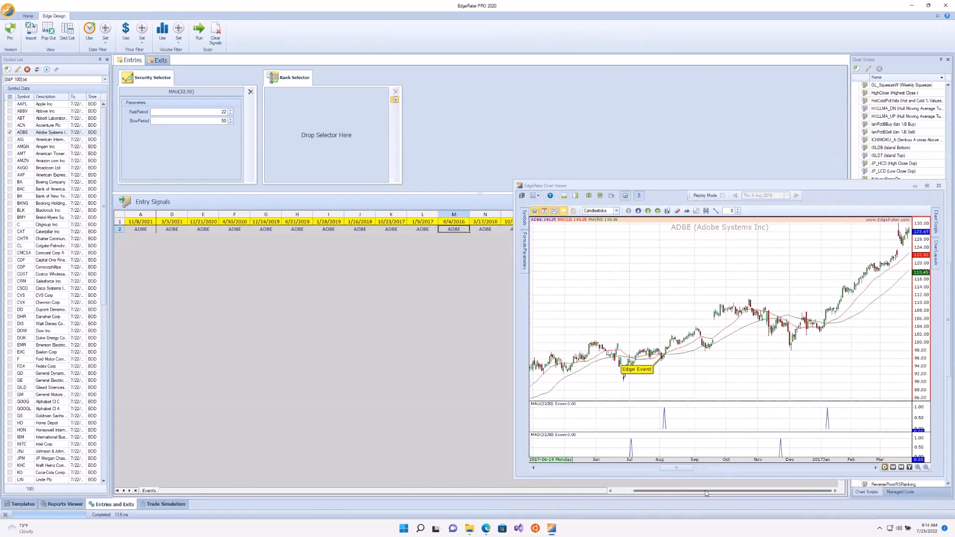
left_click(489, 229)
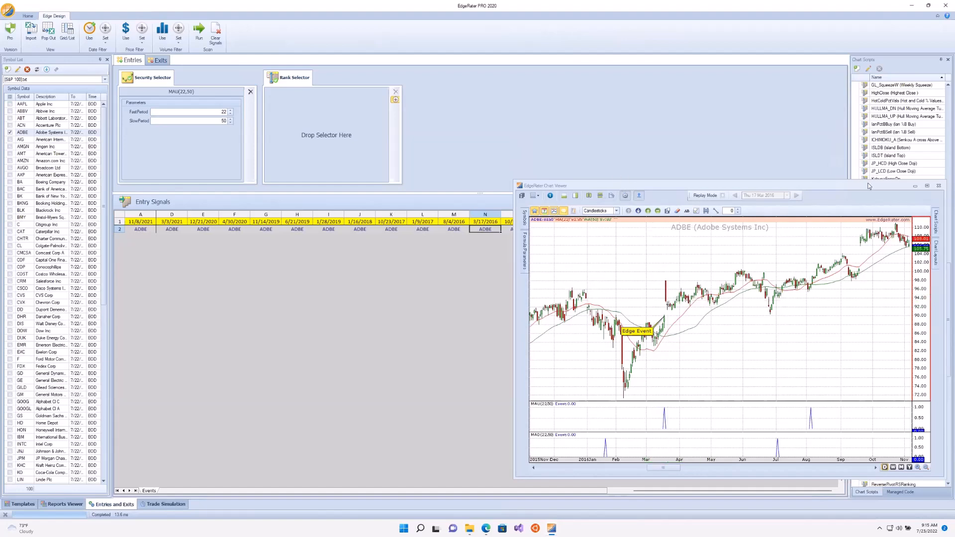
Step: Close the chart viewer and look through the full row of ADBE entry signal dates
left_click(938, 185)
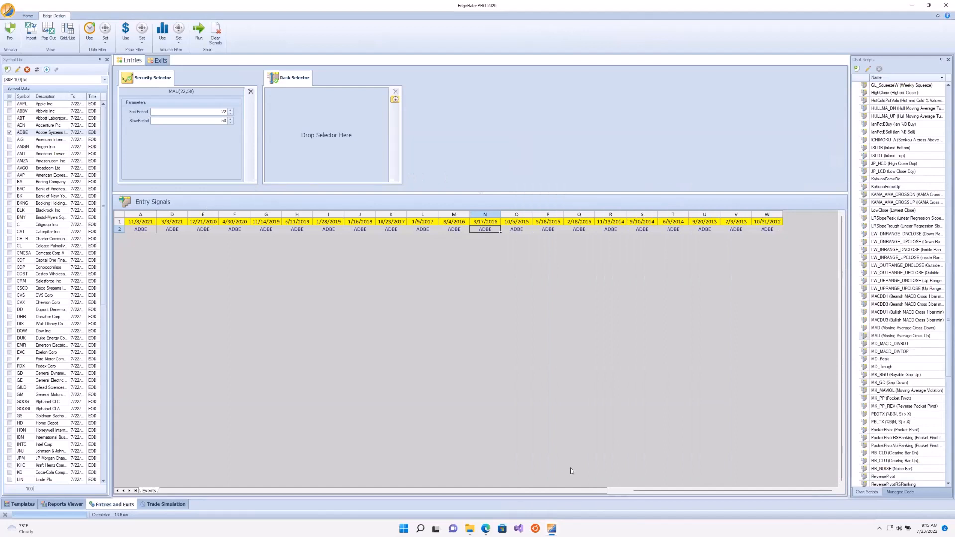
left_click_drag(637, 492, 686, 489)
left_click_drag(689, 491, 668, 492)
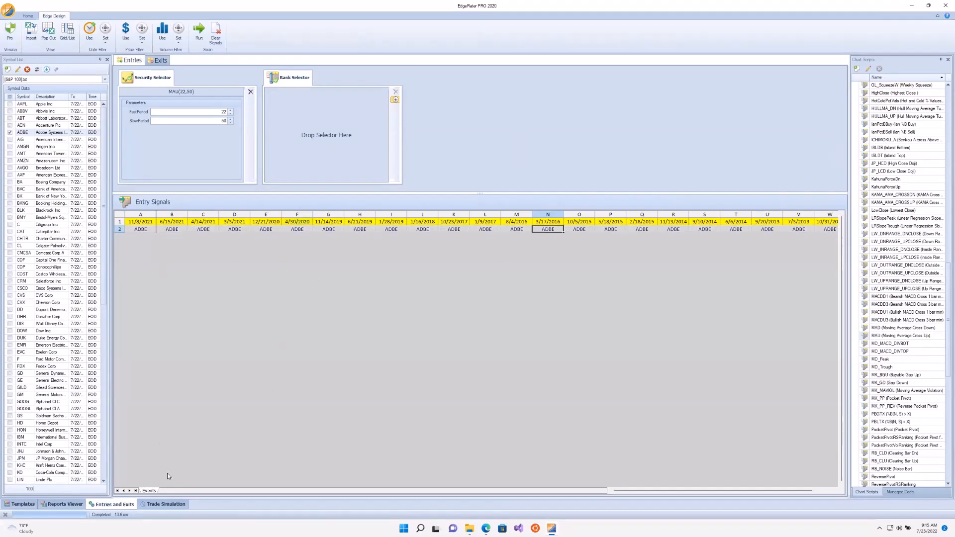
Step: Set up a long trade simulation that enters at Event Bar On Close and exits after a fixed hold period of 10
left_click(167, 504)
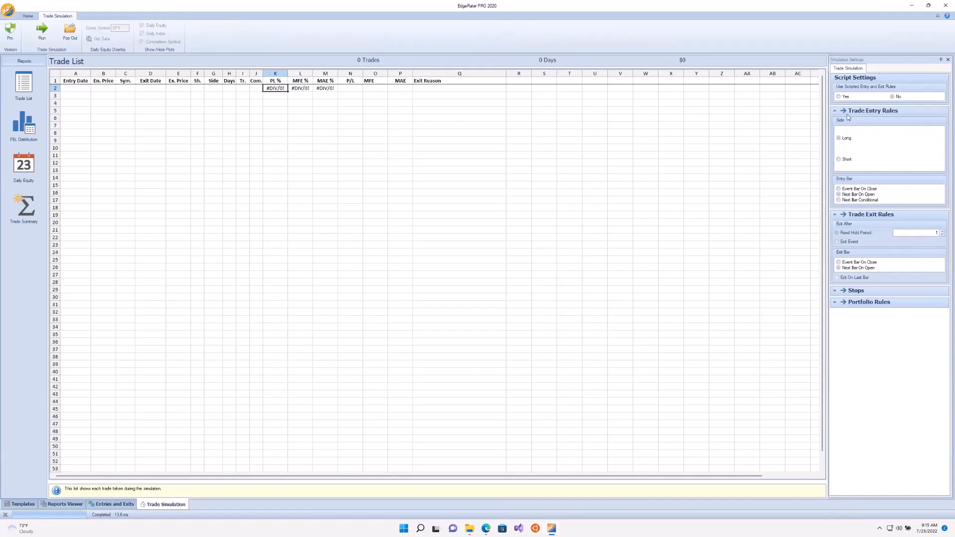
left_click(847, 141)
left_click(851, 189)
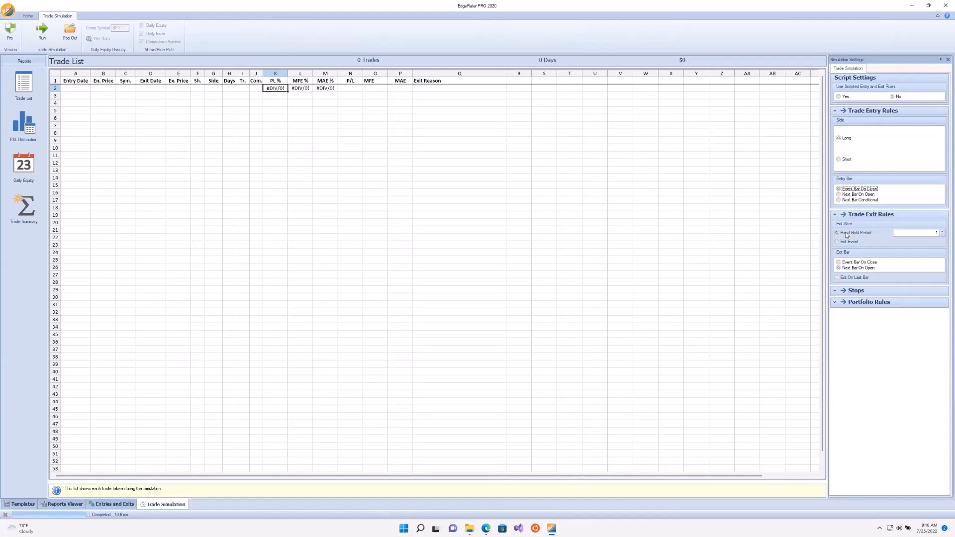
left_click(930, 233)
Step: Review the stops, disallow duplicates in the portfolio rules, and run the trade simulation
left_click(835, 292)
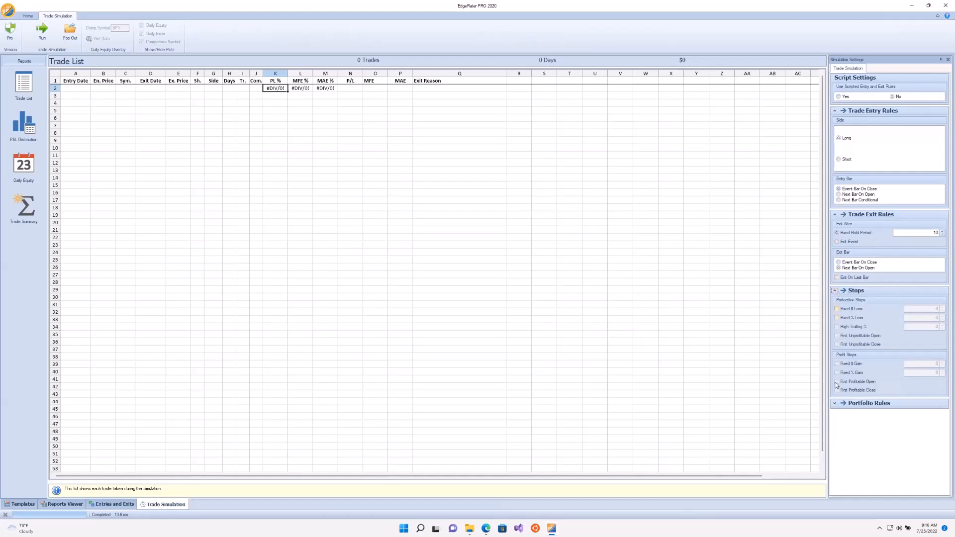
left_click(834, 405)
scroll(870, 349, "down", 2)
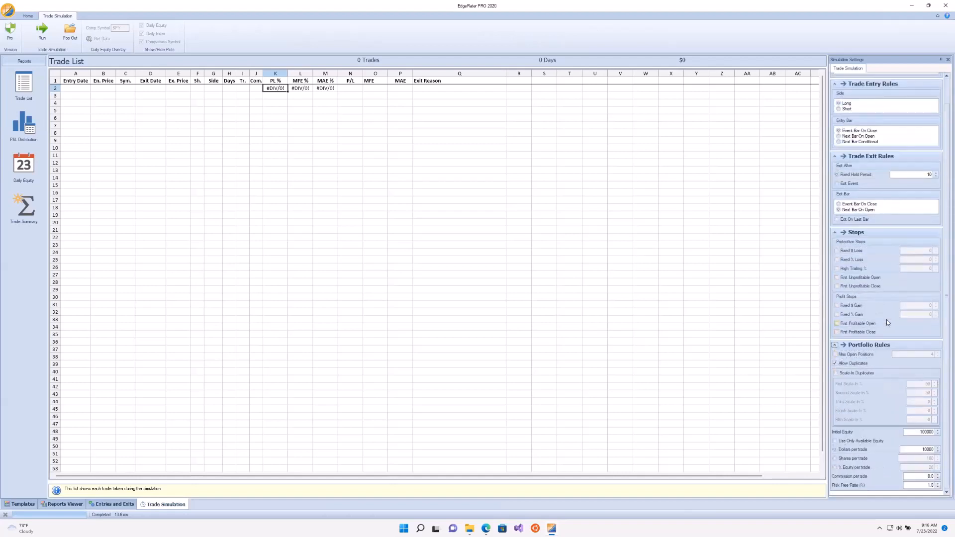
left_click(835, 365)
scroll(907, 418, "up", 1)
scroll(907, 417, "down", 1)
scroll(896, 371, "up", 1)
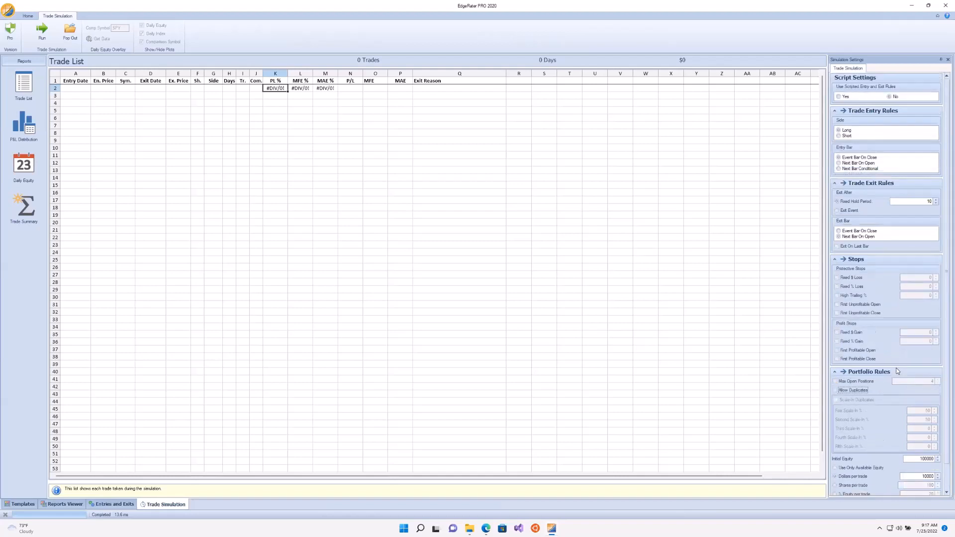
left_click(44, 38)
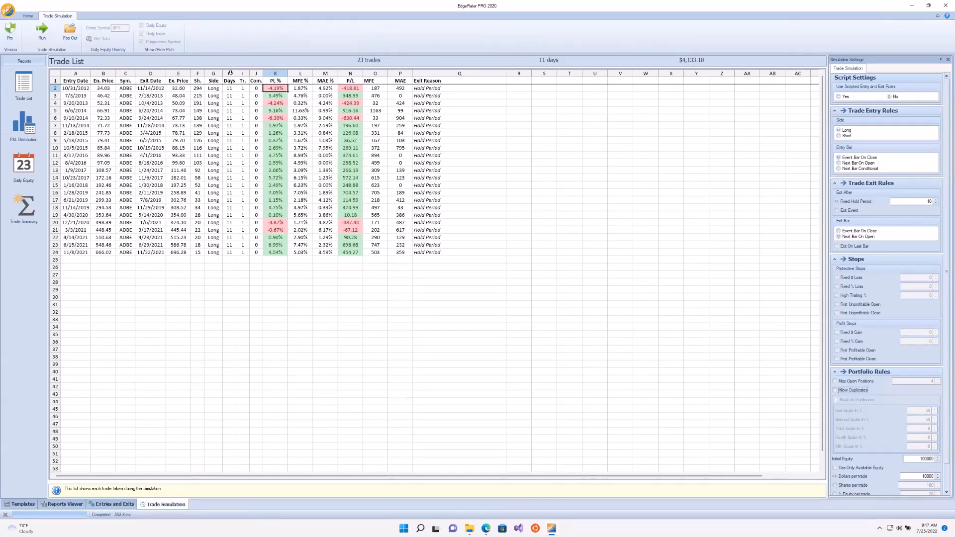
Step: Check the trade lengths in the trade list, set the exit bar to Event Bar On Close, and rerun the simulation
left_click(230, 73)
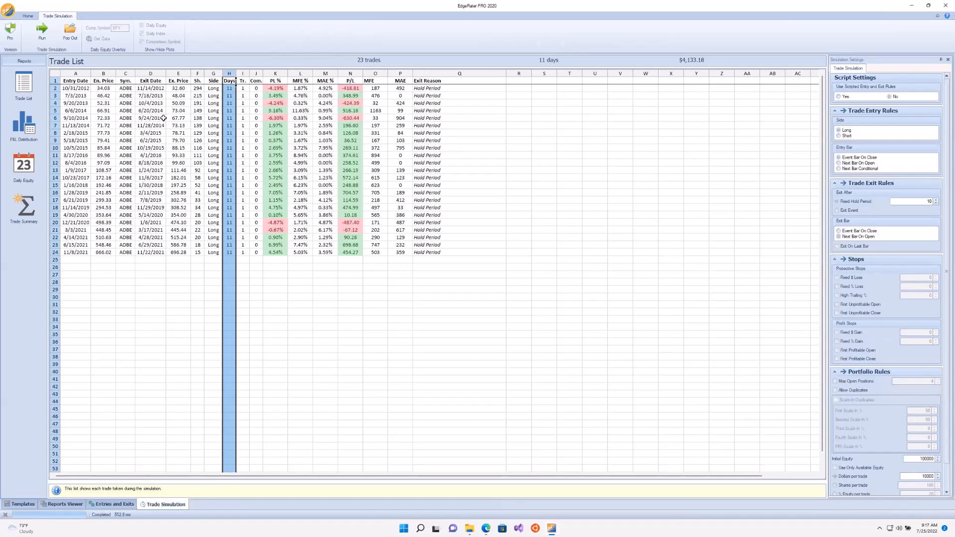
left_click(859, 232)
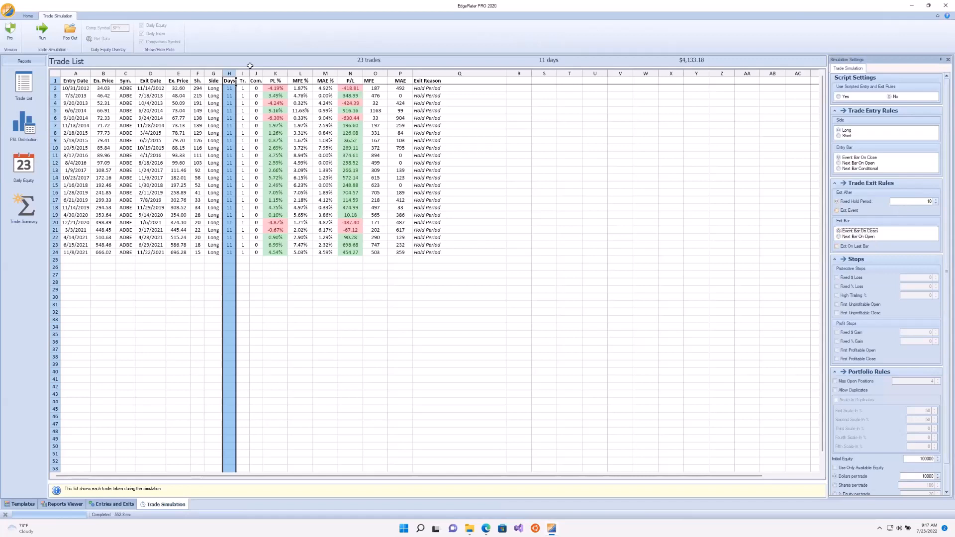
left_click(42, 31)
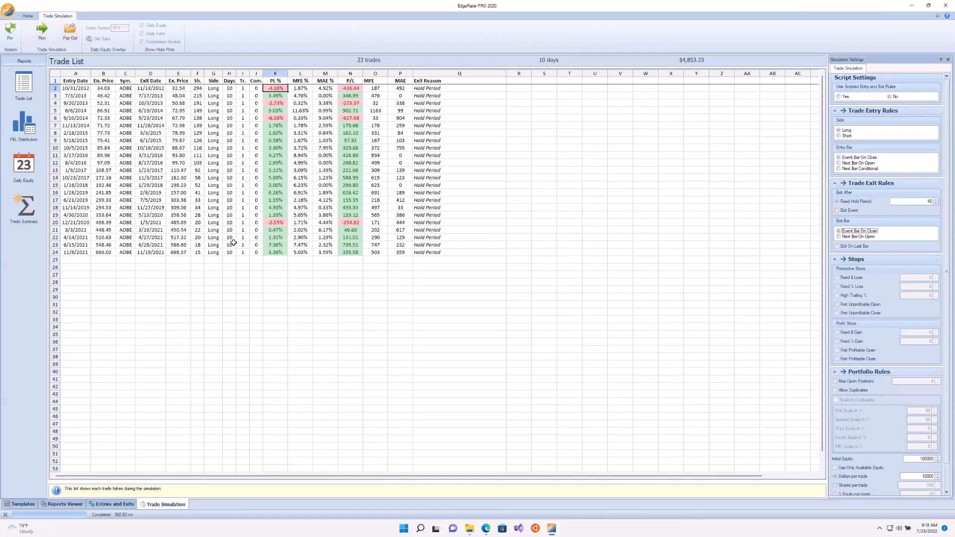
Step: Chart the 10/31/2012 trade in a viewer moved clear of the list, and examine each following trade up to the 5/18/2015 entry
double_click(140, 88)
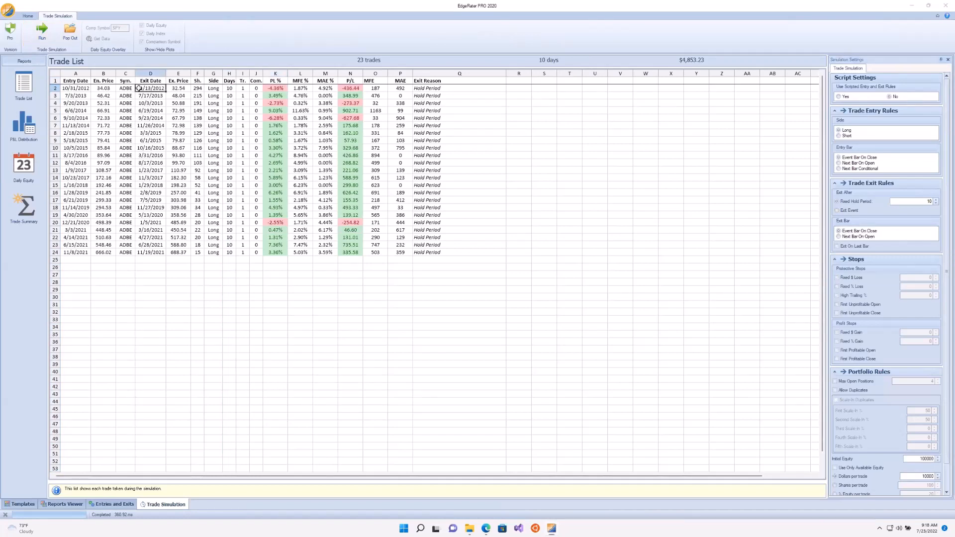
left_click_drag(678, 189, 657, 117)
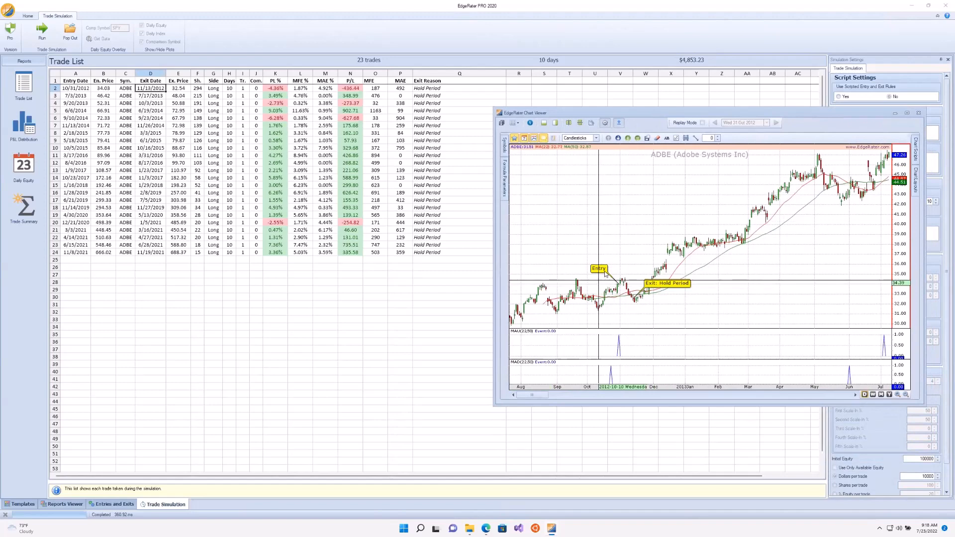
left_click(157, 95)
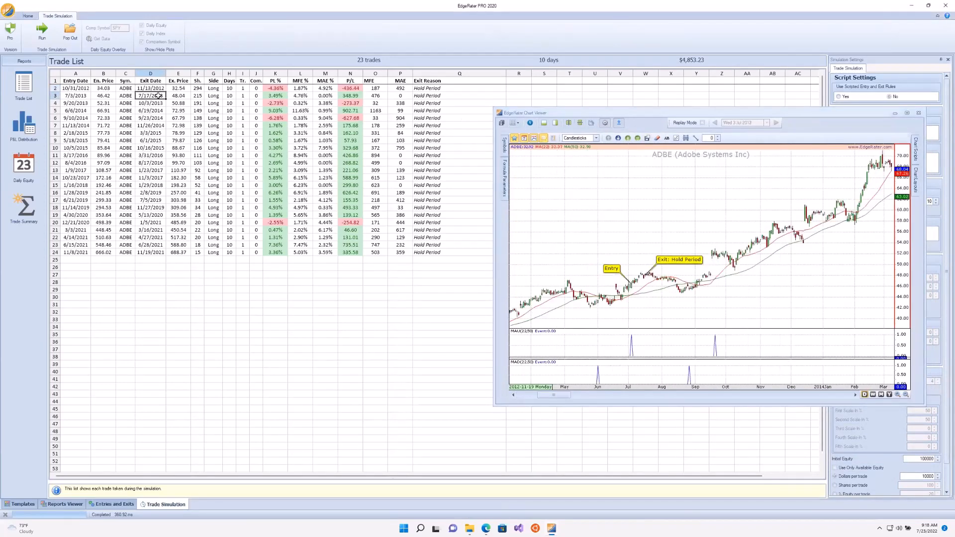
key("Down")
key("Down")
key("Down")
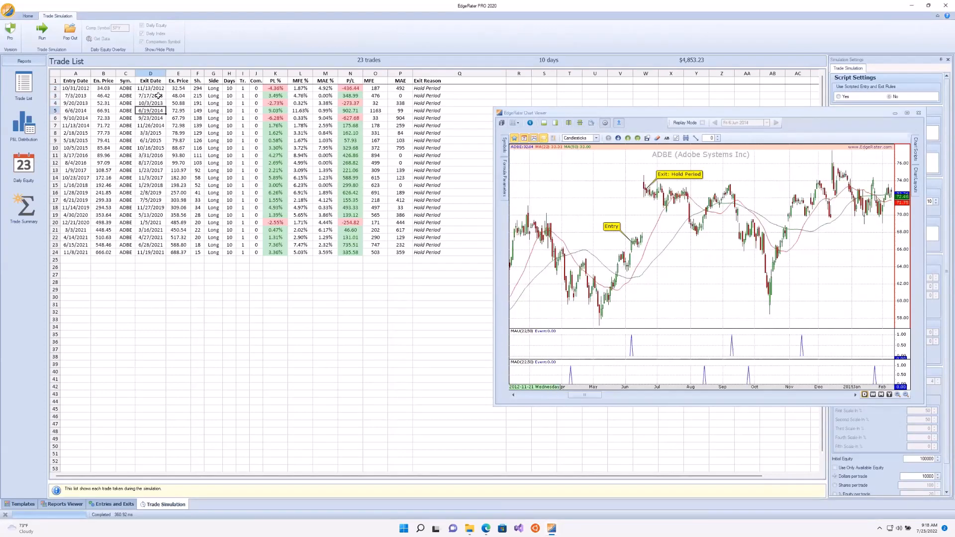
key("Down")
key("Down")
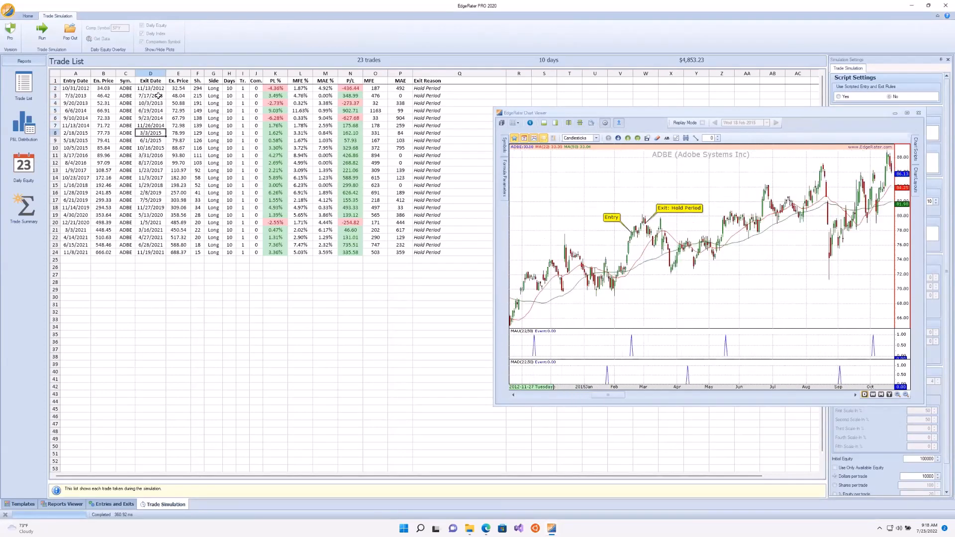
key("Down")
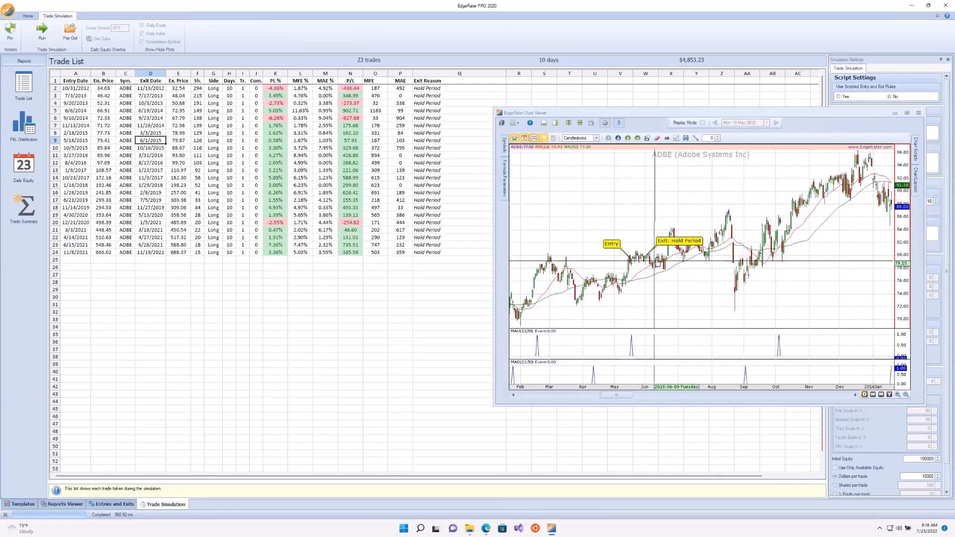
Step: Examine the trades entered from 10/5/2015 to 1/9/2017, widen the chart to the full 2012–2017 history, and dismiss the viewer
left_click(148, 148)
key("Down")
key("Down")
key("Down")
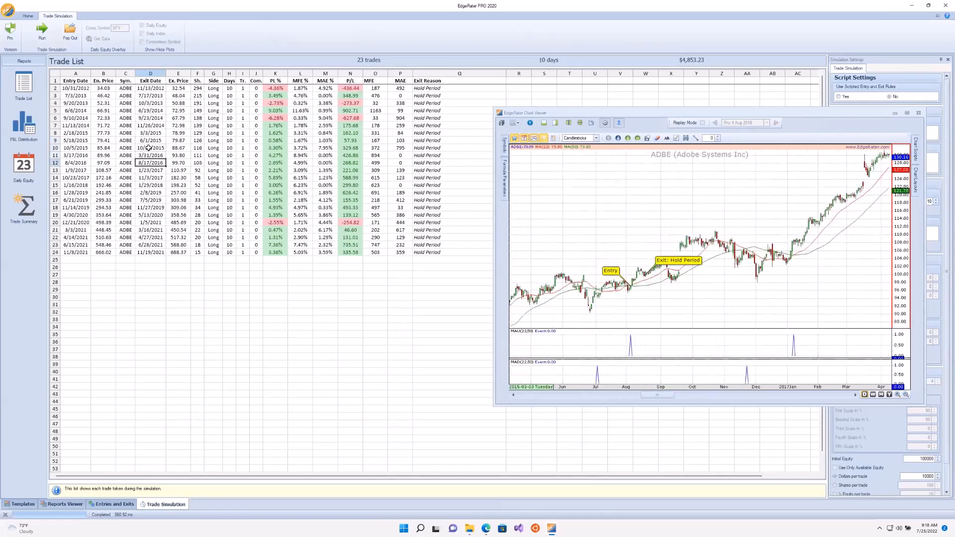
left_click_drag(524, 374, 901, 374)
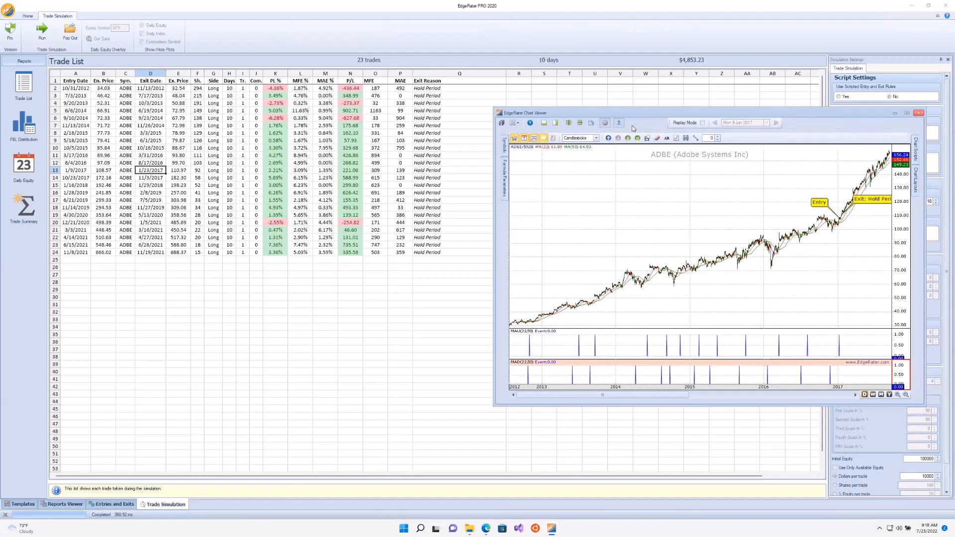
left_click(895, 114)
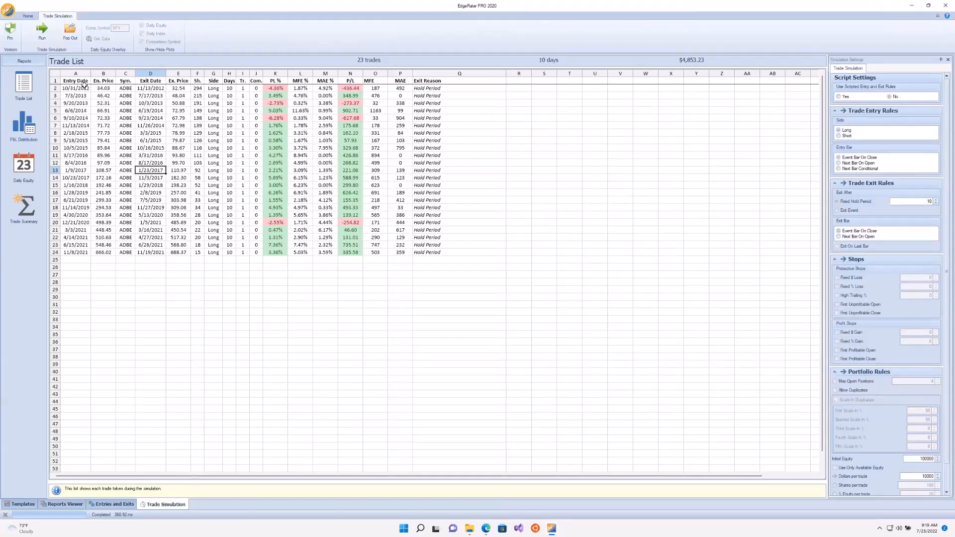
Step: Open the P&L Distribution report and set its histogram to 0.5 % per bar
left_click(25, 124)
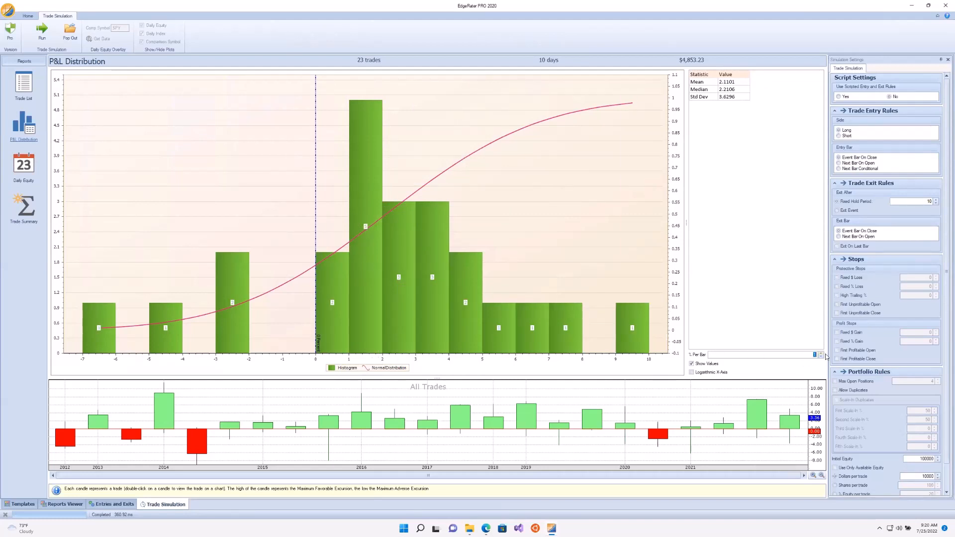
key("Return")
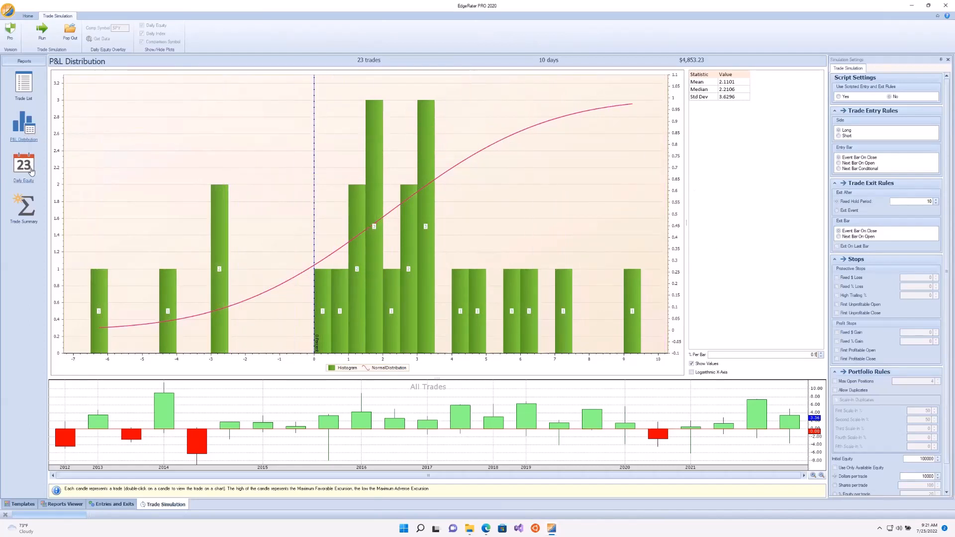
Step: Review the Trade Summary report, and show the Daily Equity report without the daily index plot
left_click(34, 205)
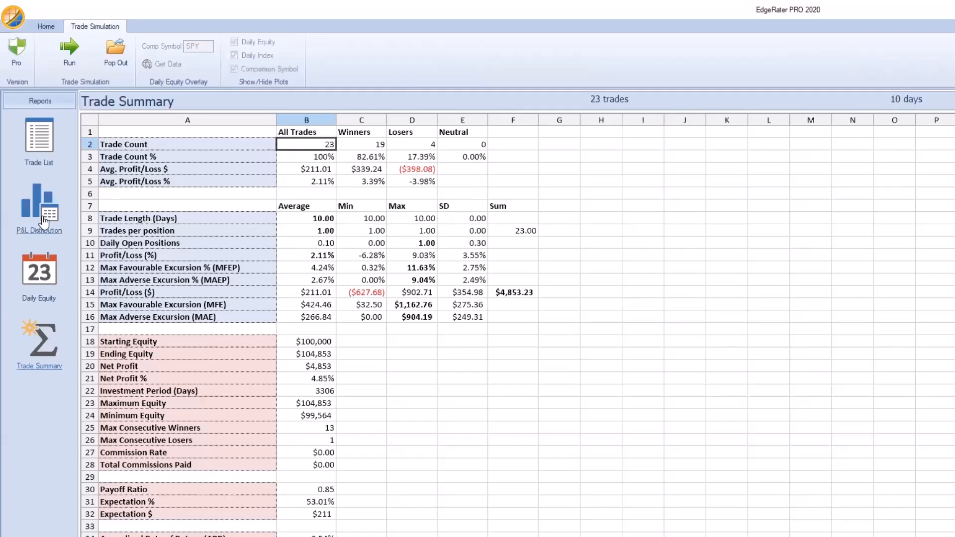
left_click(45, 300)
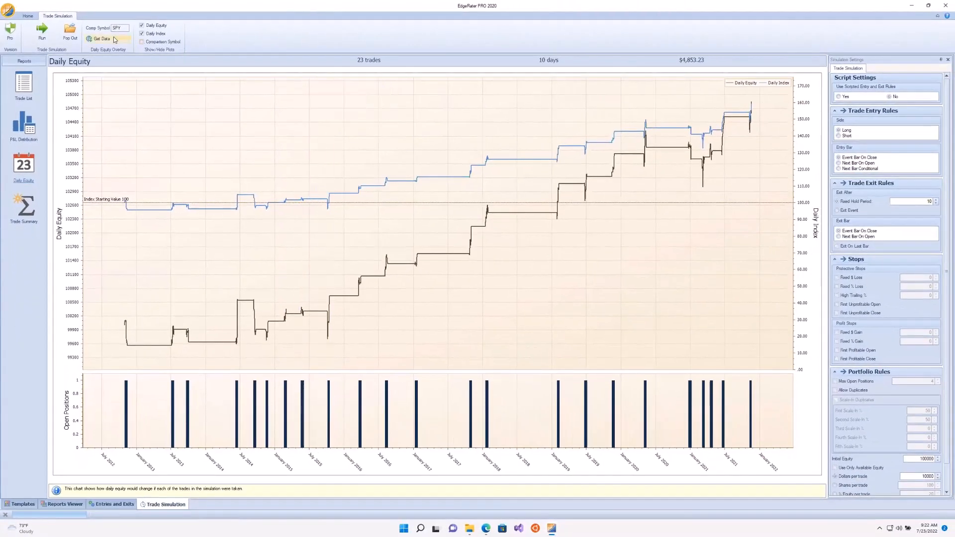
left_click(143, 34)
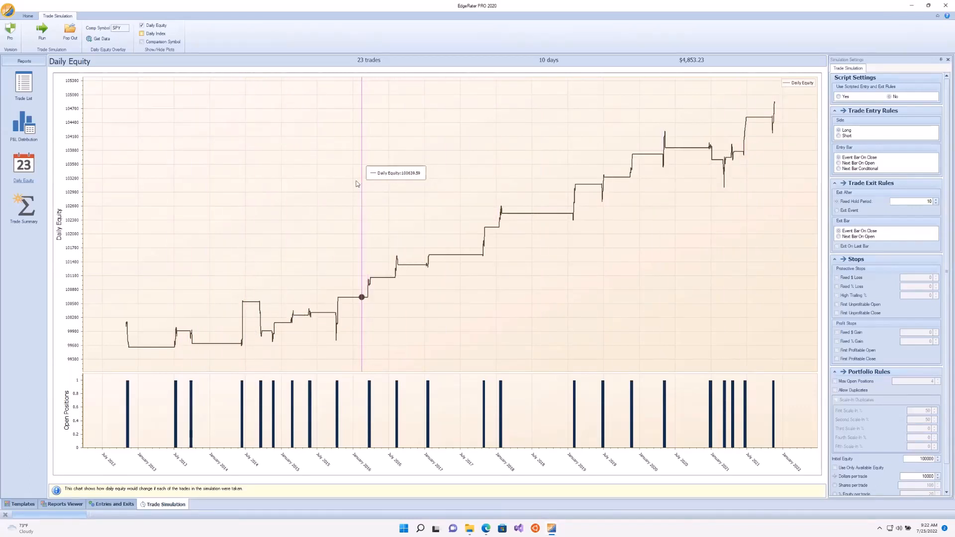
Step: Scan all S&P 100 symbols for MAU(22,50) entry signals, and simulate long trades on them with the 10-day hold
left_click(118, 504)
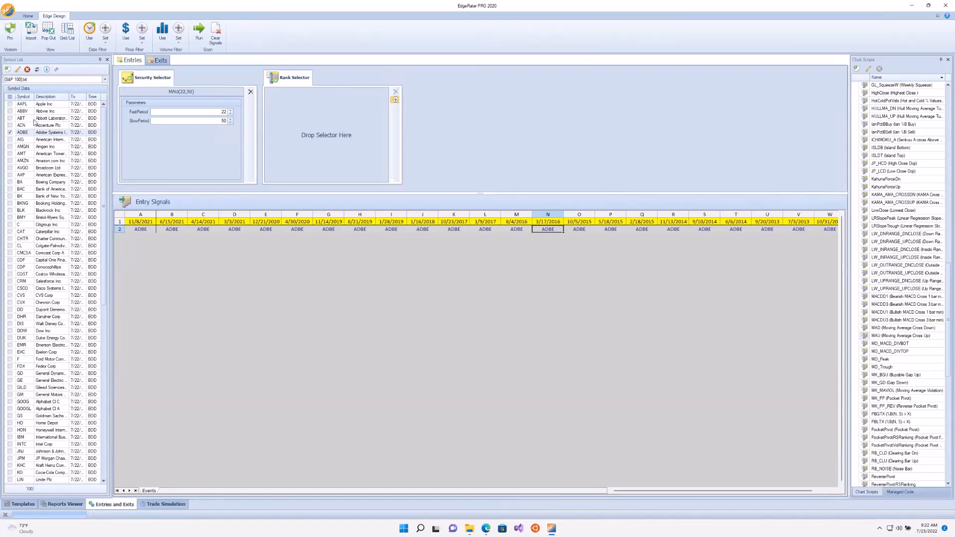
left_click(11, 98)
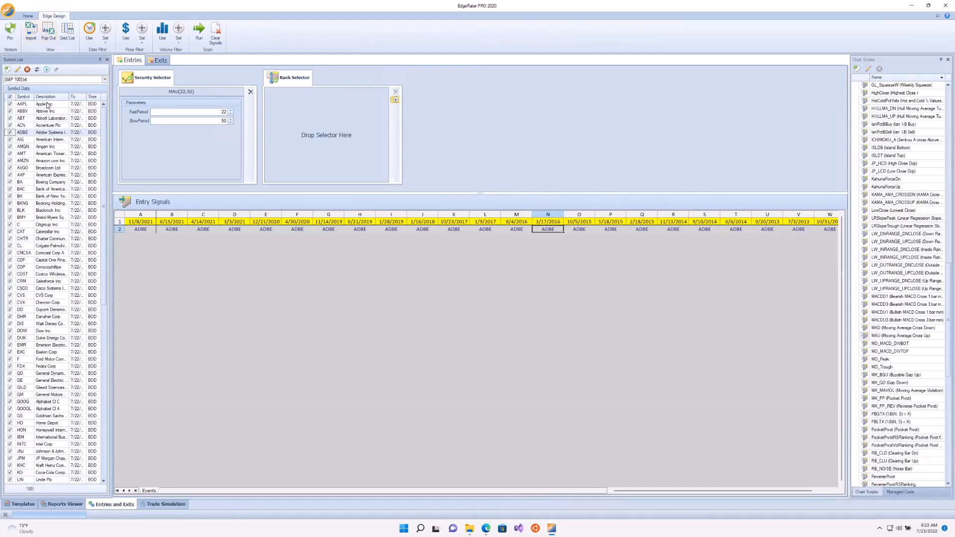
left_click(200, 37)
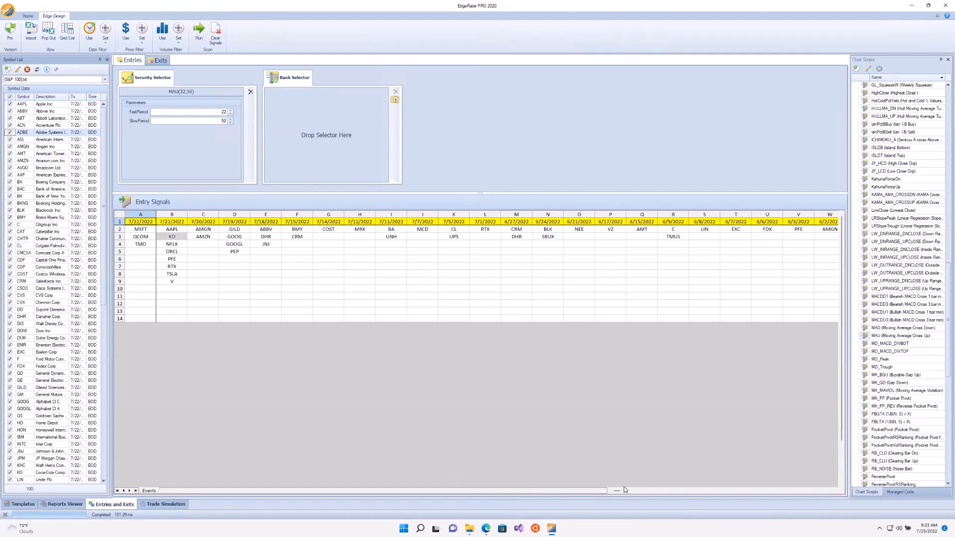
mouse_move(617, 491)
left_mouse_down()
mouse_move(676, 494)
mouse_move(614, 496)
left_mouse_up()
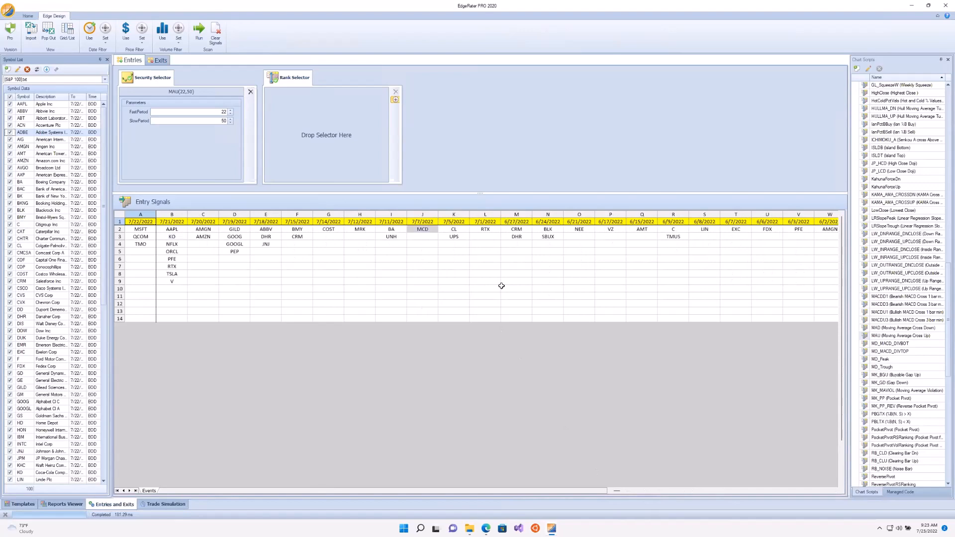
left_click(167, 504)
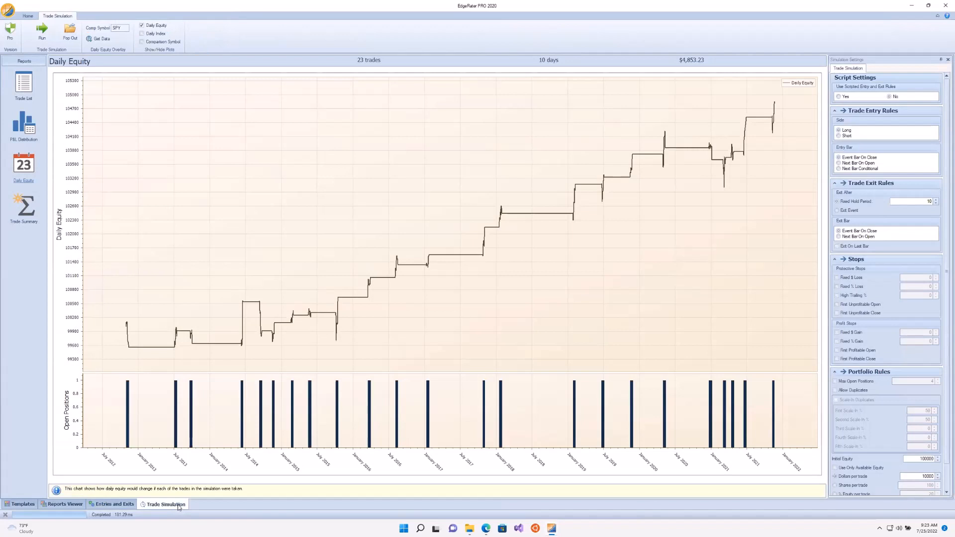
left_click(48, 33)
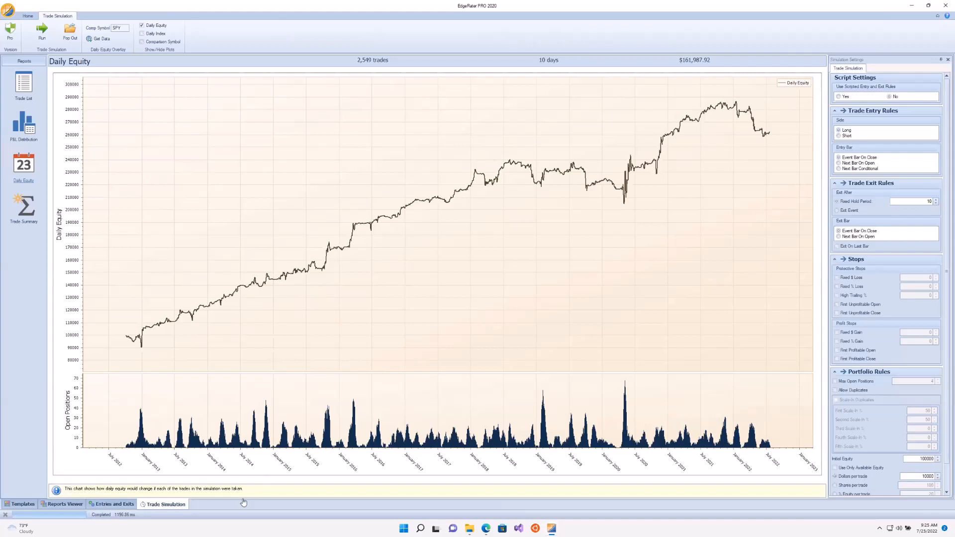
Step: Examine the META chart's moving average cross-up and cross-down events over its most recent period, from late 2020 to July 2022
left_click(68, 505)
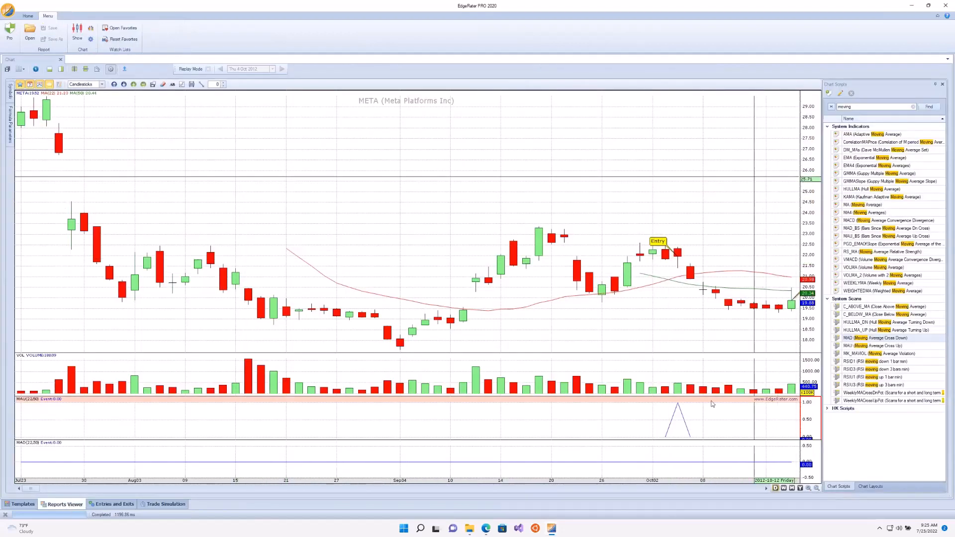
left_click(757, 489)
left_click(757, 489)
left_click(756, 488)
left_click(757, 488)
left_click(757, 488)
left_click_drag(120, 489, 566, 491)
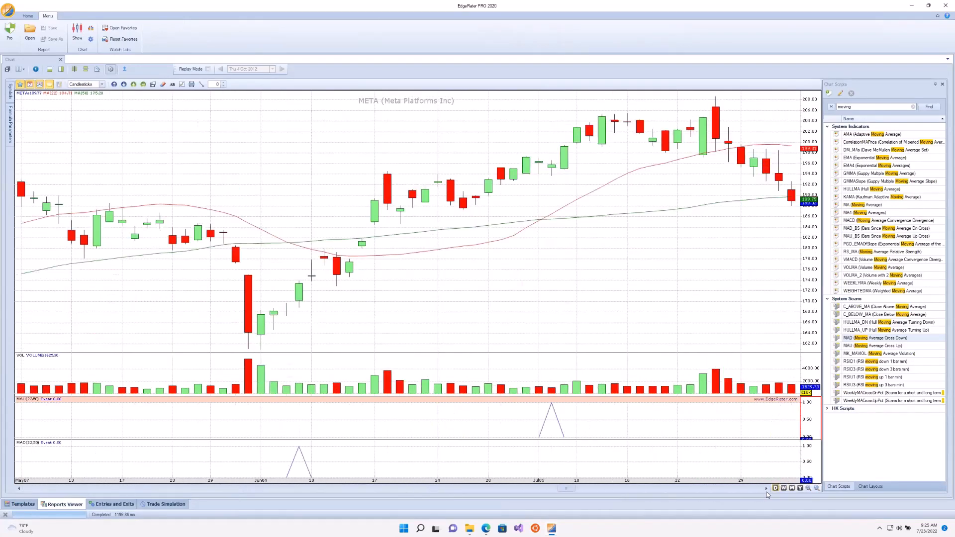
left_click(763, 490)
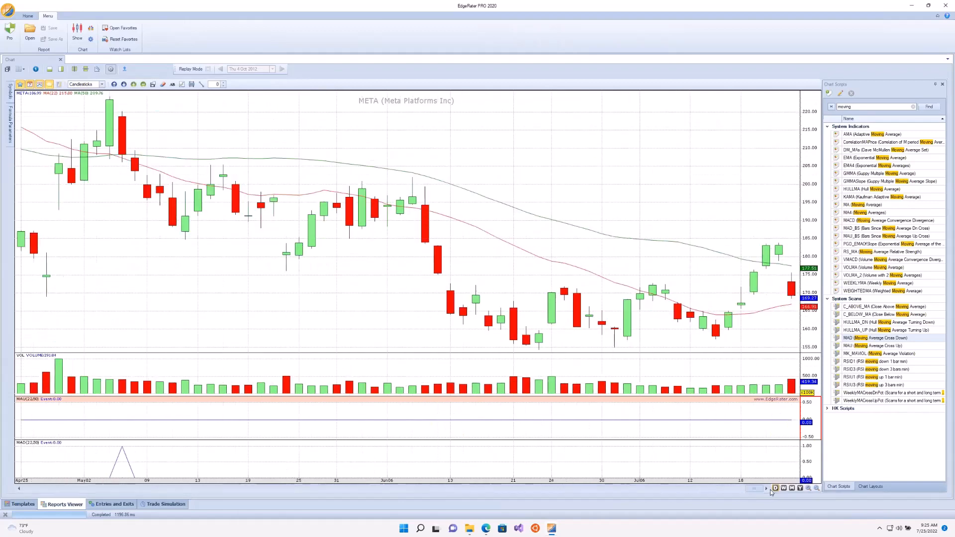
left_click(816, 489)
left_click(816, 488)
left_click(816, 488)
left_click(816, 488)
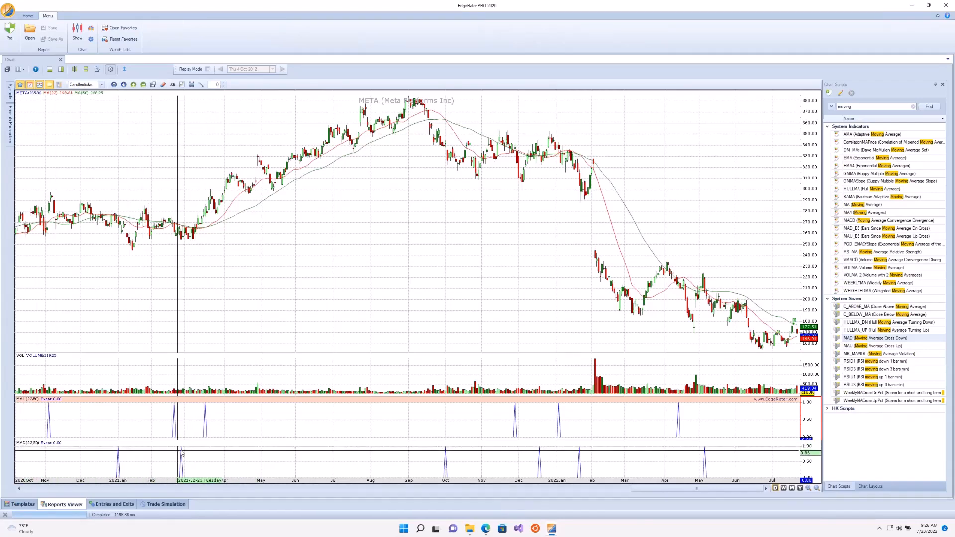
Step: Replace the entry selector with MAD (Moving Average Cross Down) at 22/50 and scan all listed symbols for entry signals
left_click(113, 504)
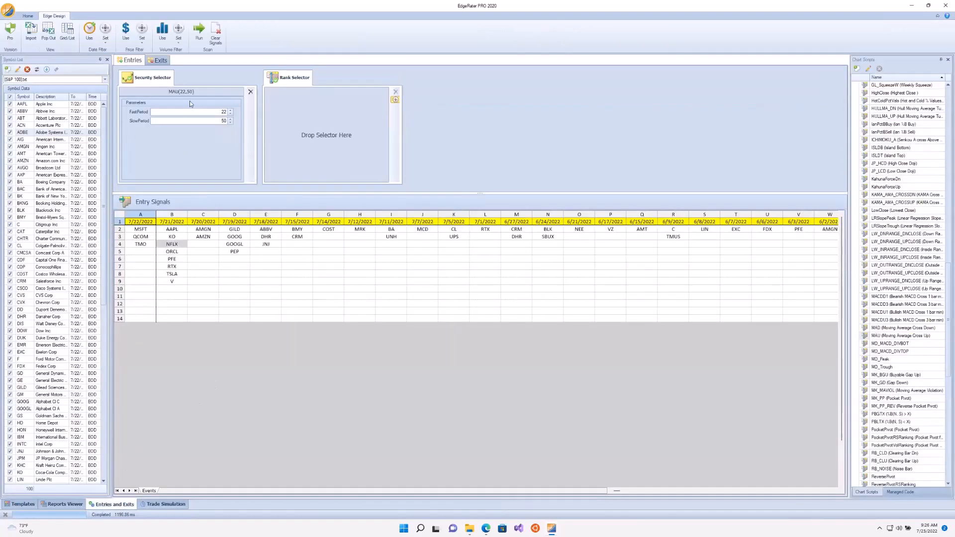
left_click(878, 330)
double_click(877, 329)
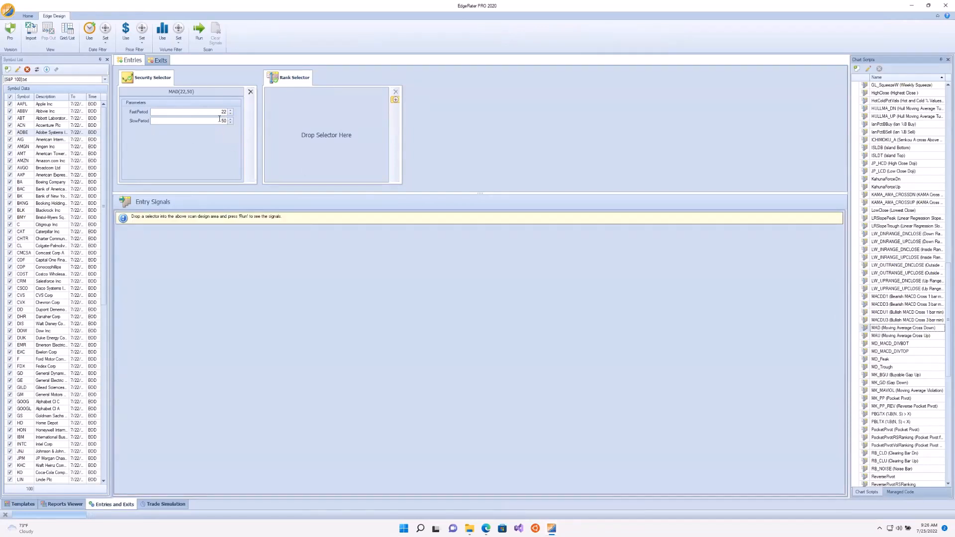
left_click(200, 33)
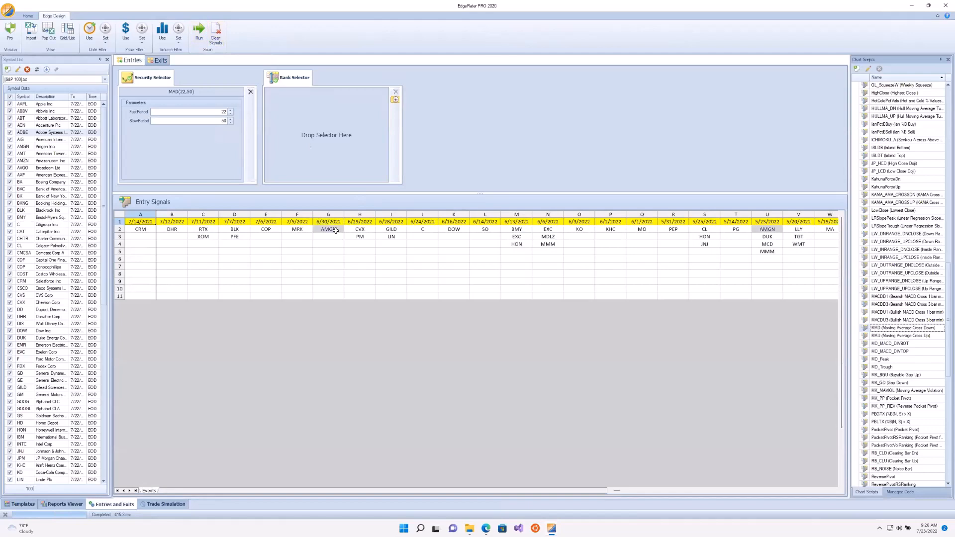
Step: Set the trade side to Short and simulate the cross-down entries with the 10-day hold
left_click(169, 504)
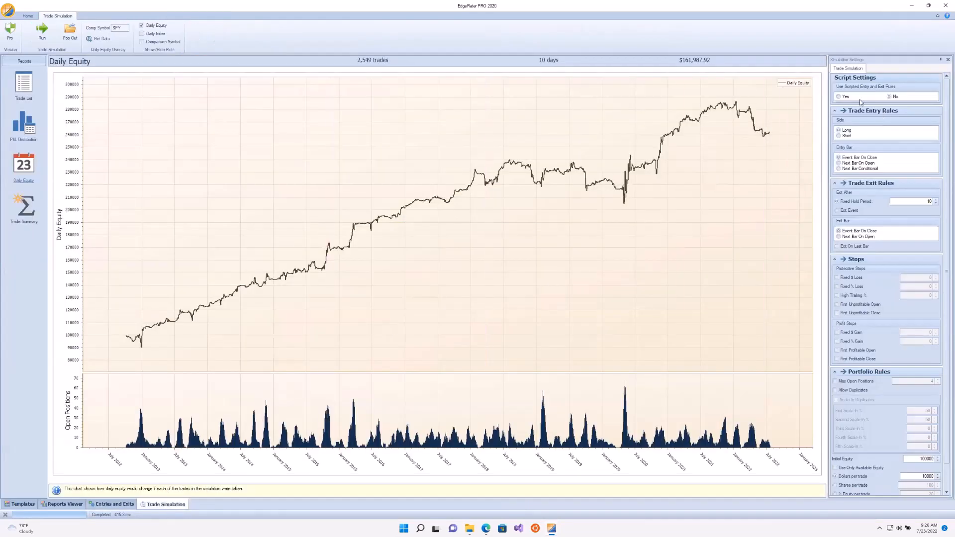
left_click(840, 136)
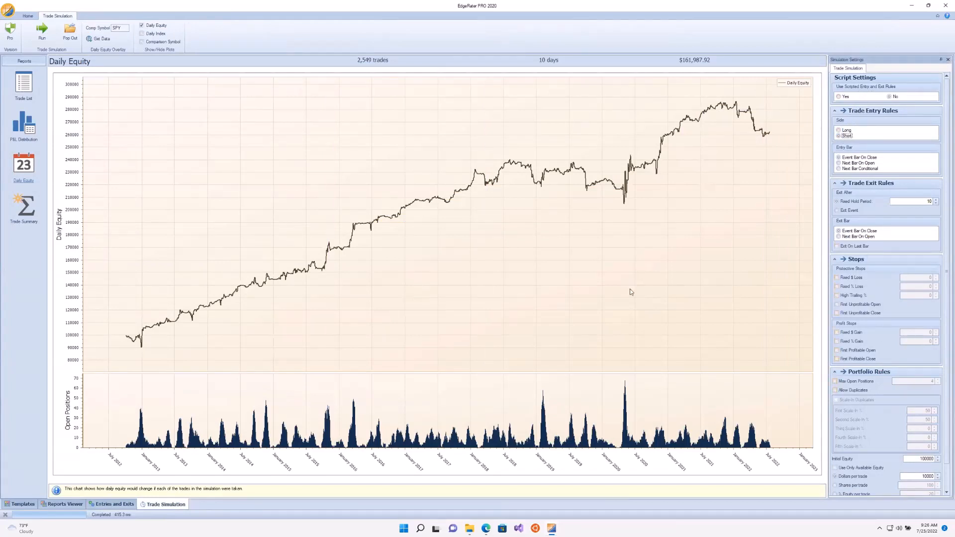
left_click(44, 34)
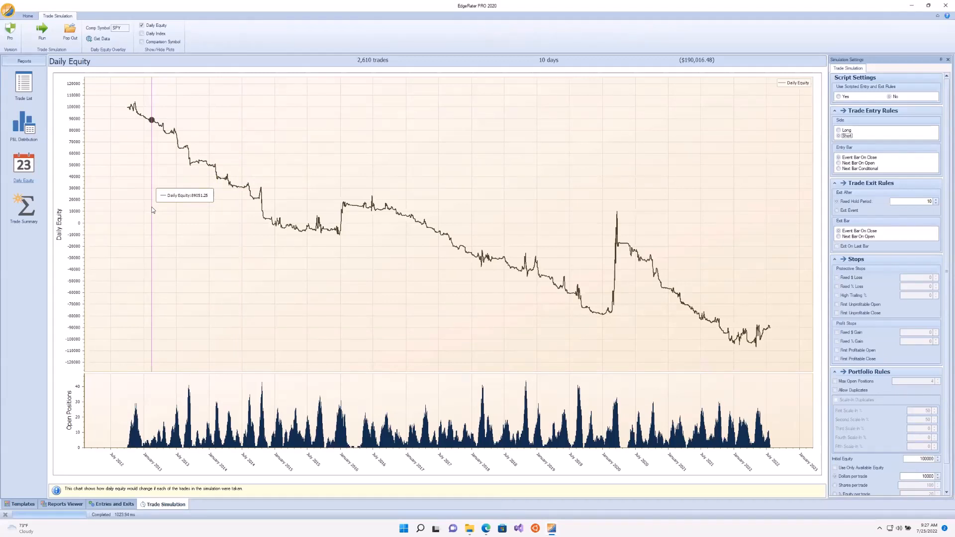
Step: Make MAU (Moving Average Cross Up) at 22/50 the entry selector again and rescan all symbols for entry signals
left_click(110, 505)
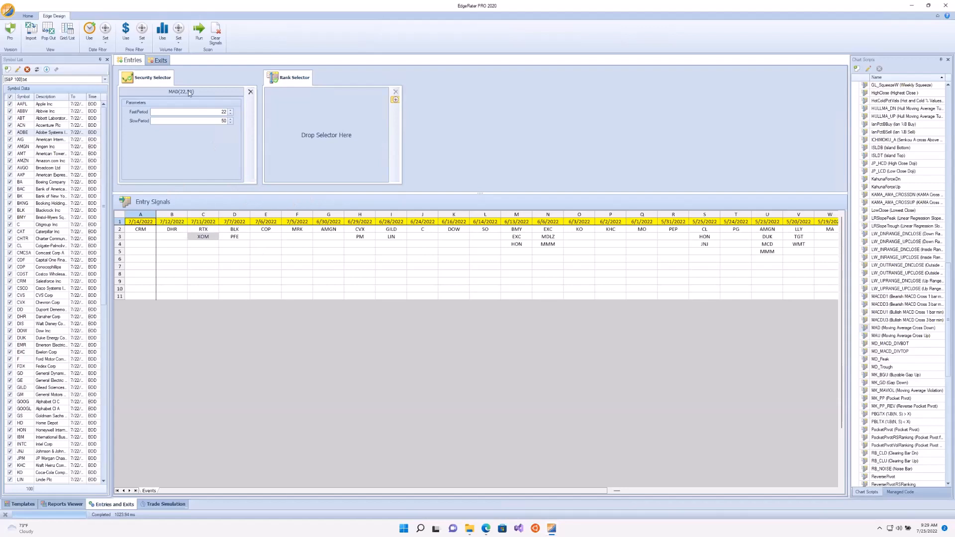
left_click(165, 62)
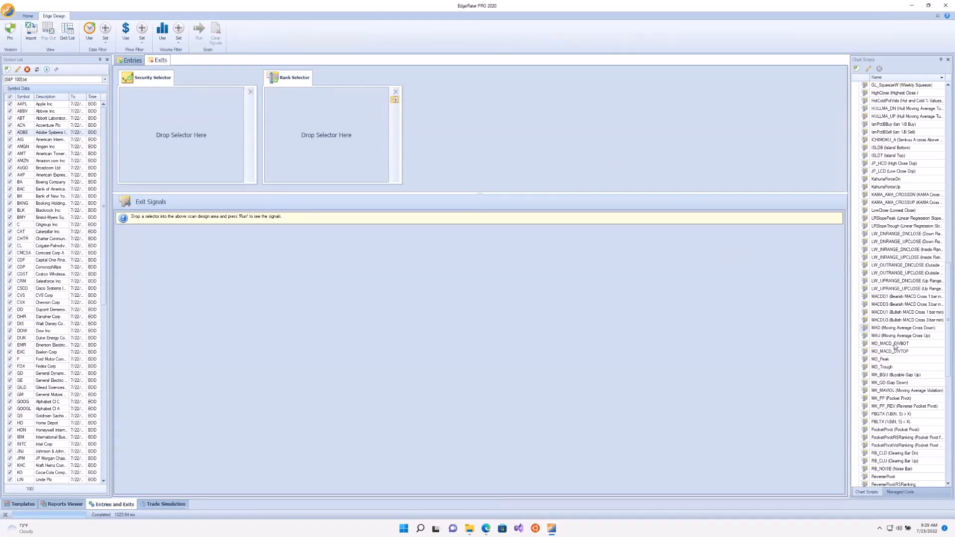
left_click(135, 61)
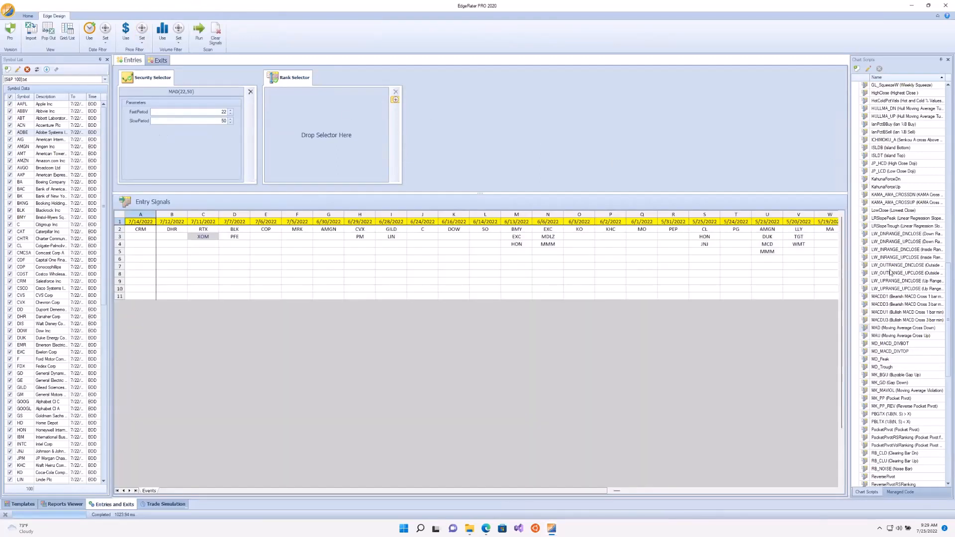
double_click(878, 337)
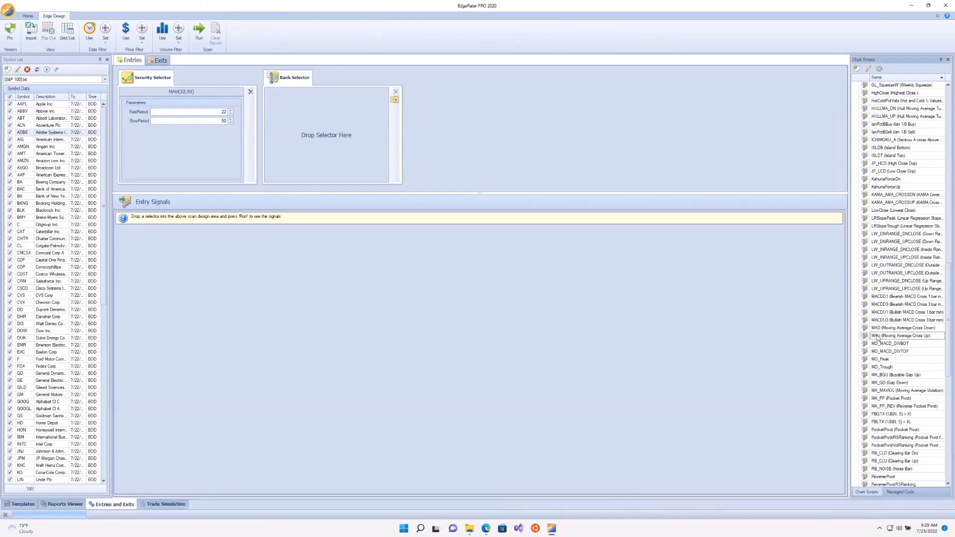
left_click(199, 35)
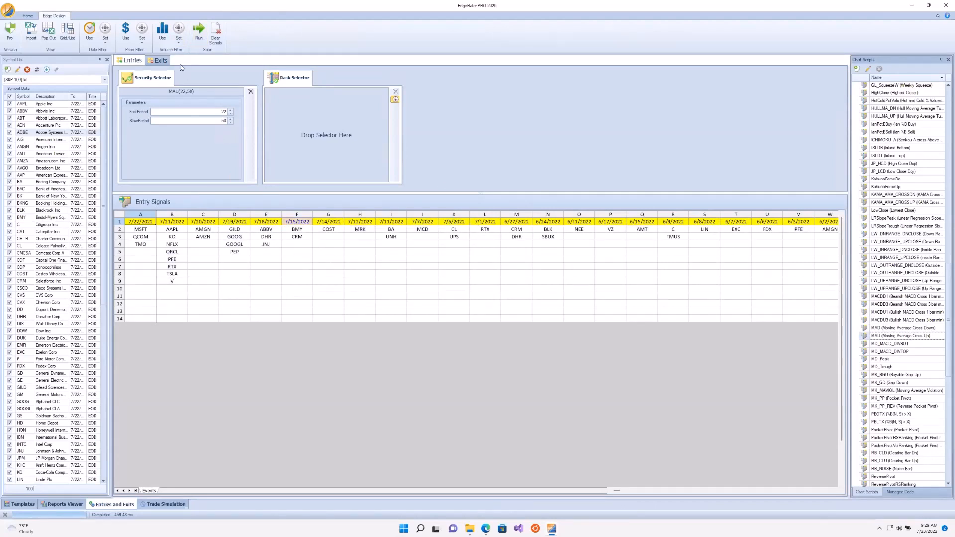
Step: Add MAD (Moving Average Cross Down) at 22/50 as the exit selector and scan for exit signals
left_click(158, 60)
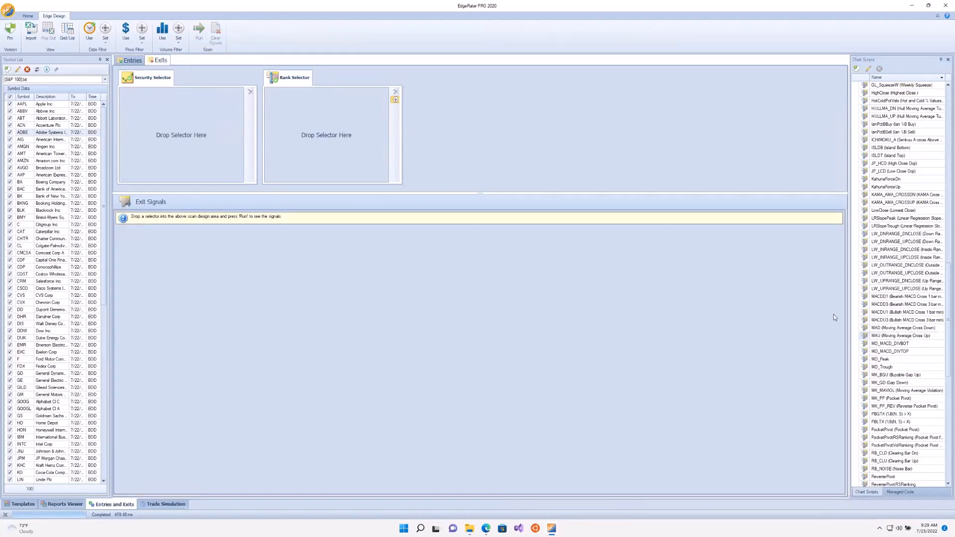
double_click(868, 328)
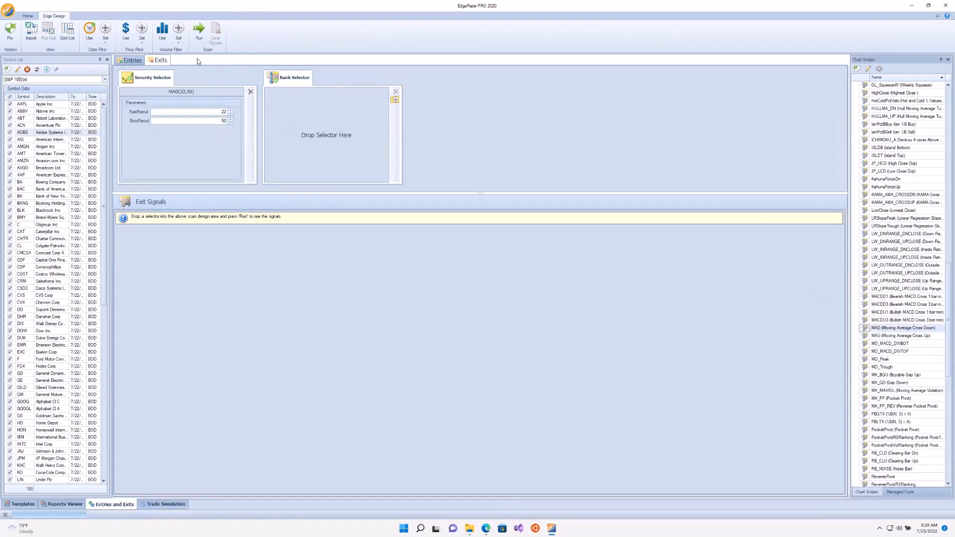
left_click(200, 38)
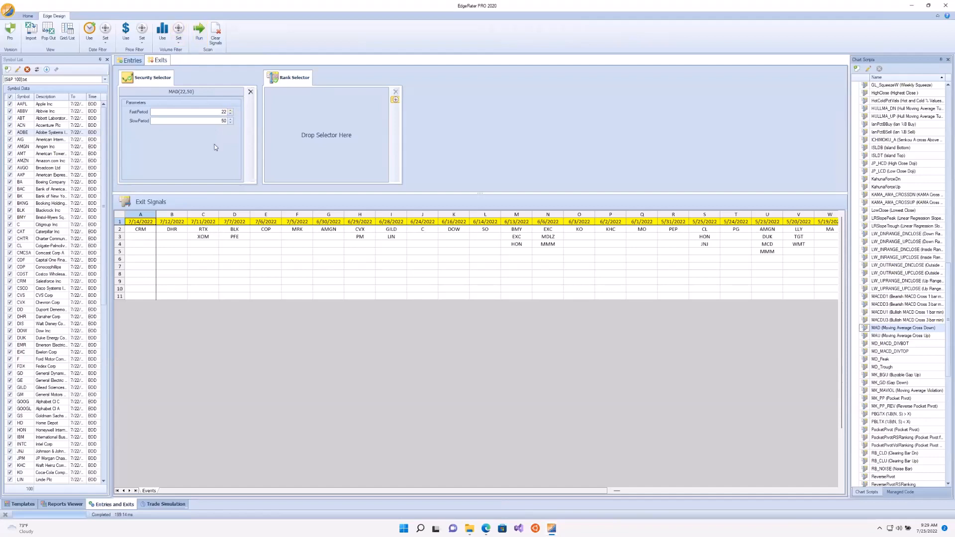
Step: Set the trades to exit on the Exit Event instead of a fixed hold period and run the simulation
left_click(166, 504)
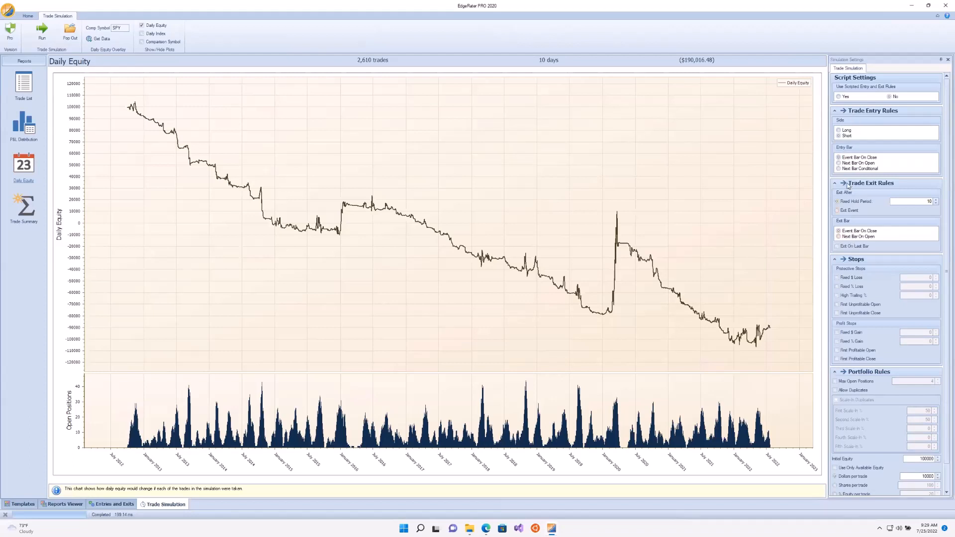
left_click(845, 210)
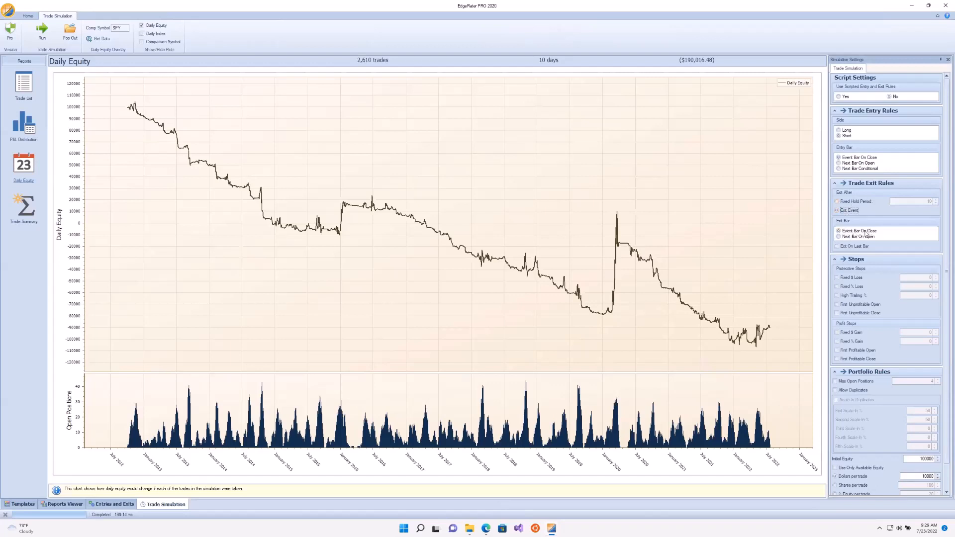
left_click(43, 31)
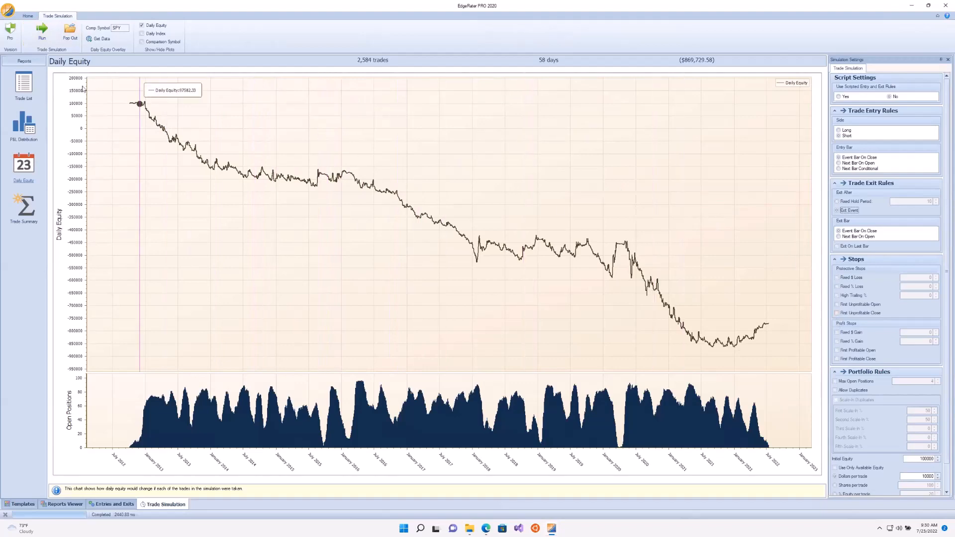
Step: Review the Trade Summary report, and show the Trade List enlarged and sorted by PL % from highest to lowest
left_click(31, 210)
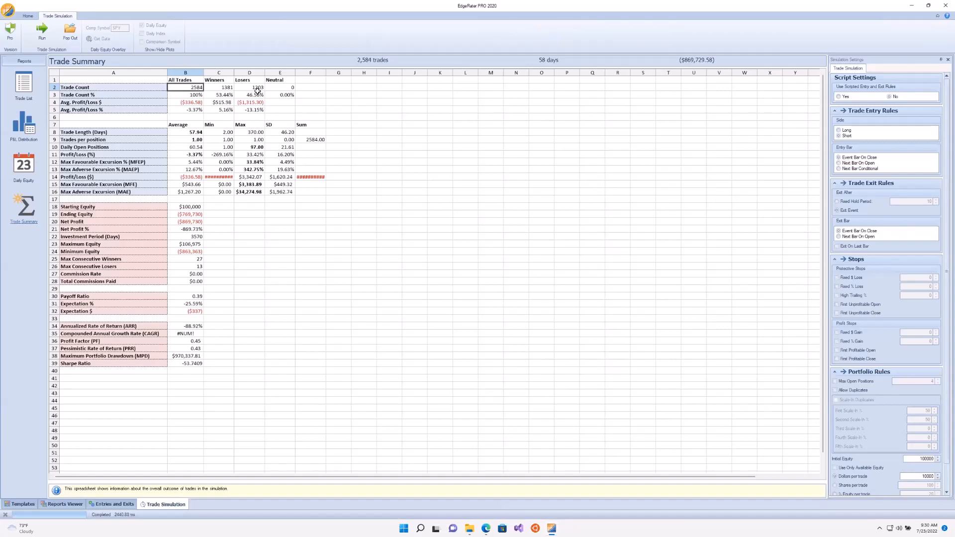
left_click(27, 94)
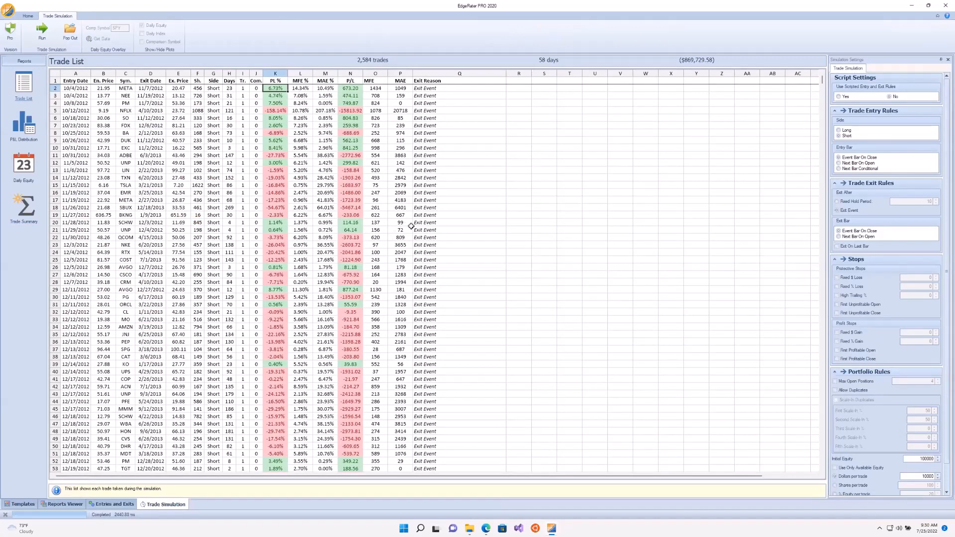
scroll(413, 226, "up", 3, "ctrl")
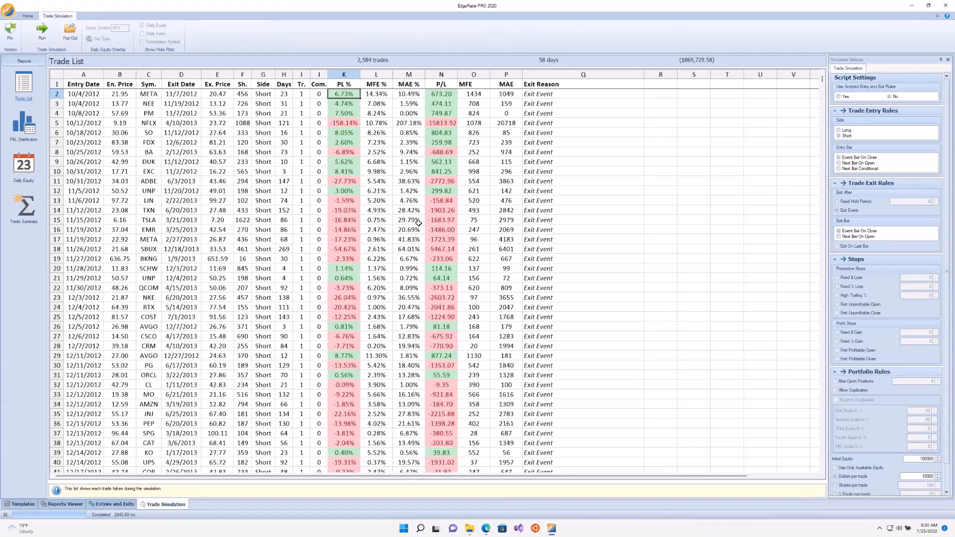
left_click(347, 84)
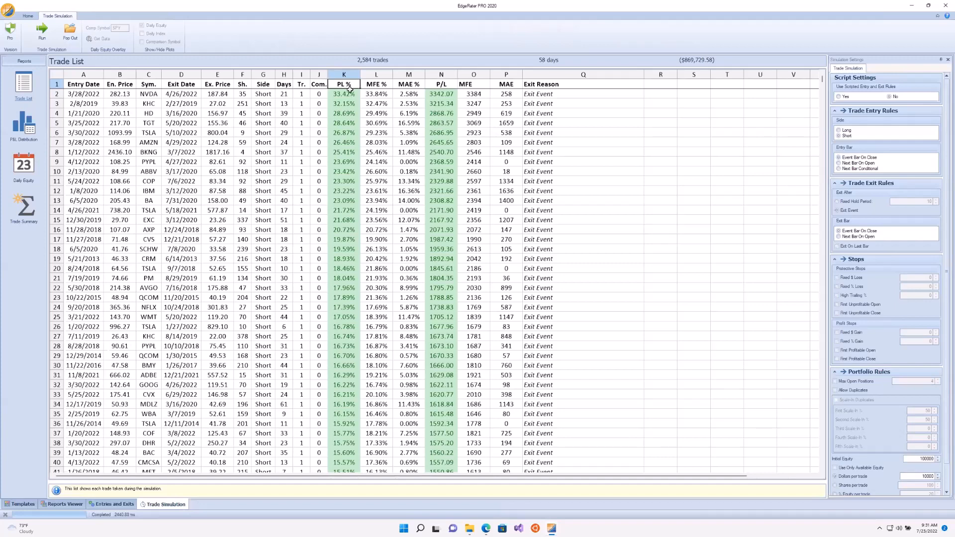
Step: Chart the 3/28/2022 NVDA trade in an enlarged viewer, and examine its entry and exit events up close
double_click(345, 94)
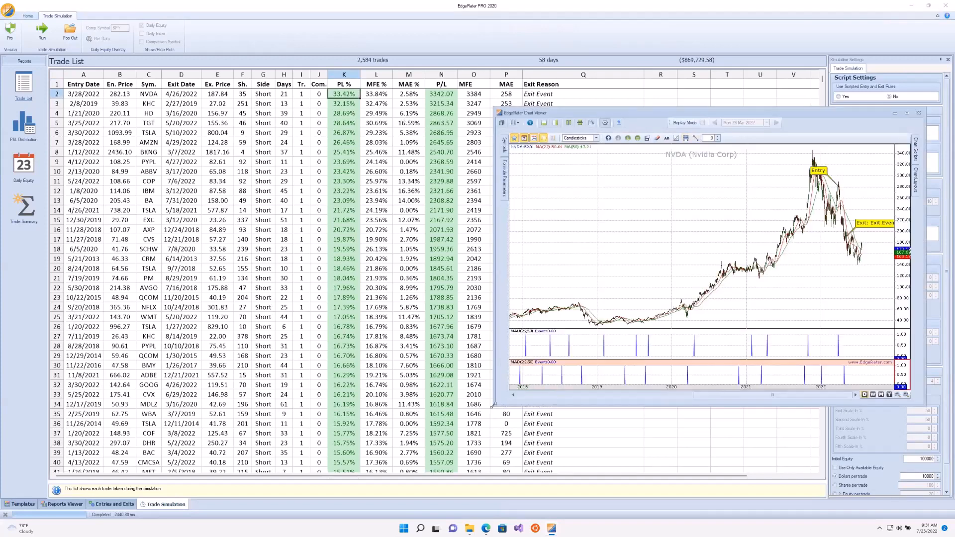
left_click_drag(495, 405, 302, 439)
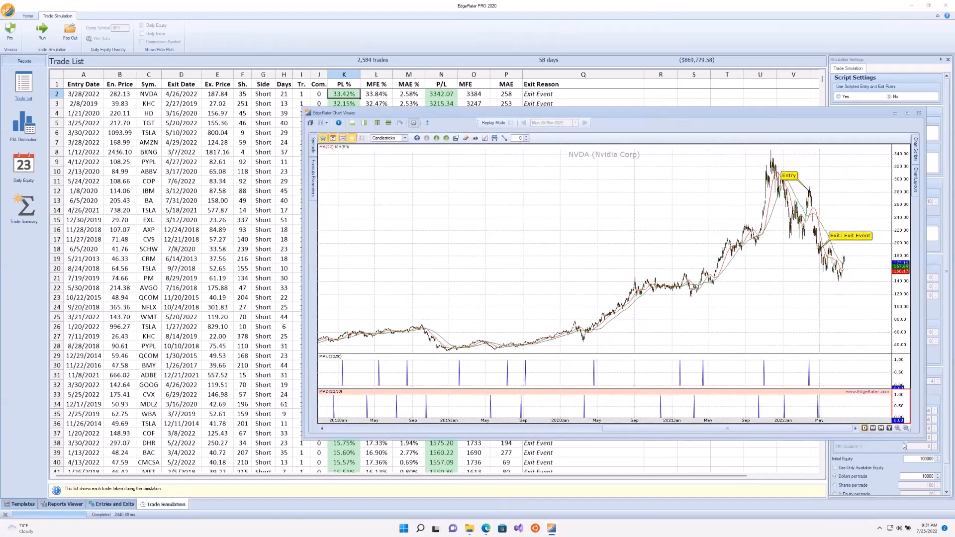
left_click(898, 428)
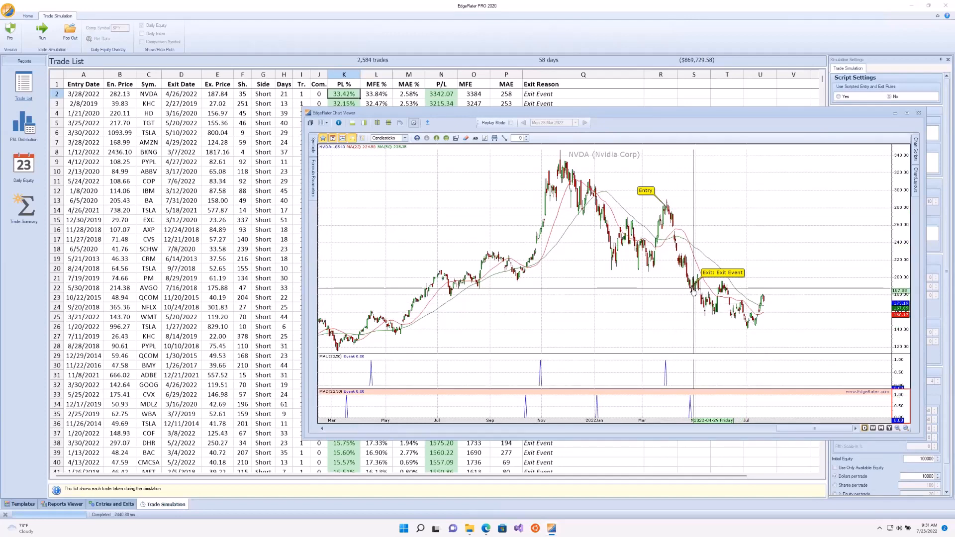
left_click_drag(746, 114, 645, 134)
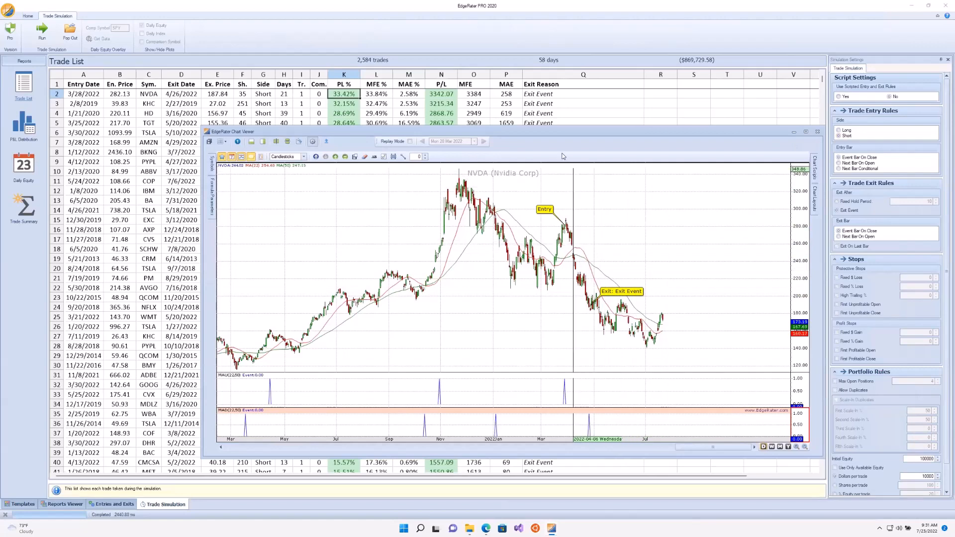
Step: Close the chart viewer, set the trade entry side to Long and rerun the simulation
left_click(767, 28)
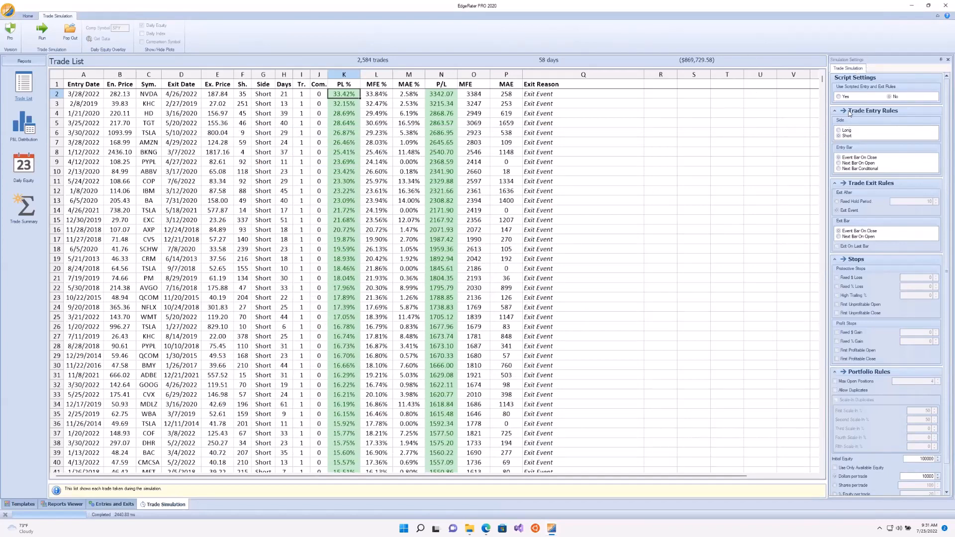
left_click(840, 131)
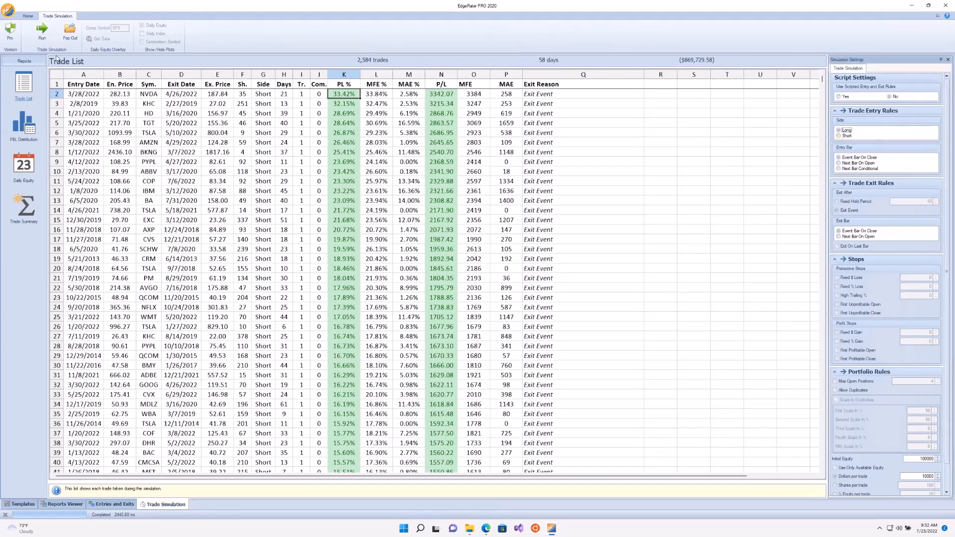
left_click(42, 34)
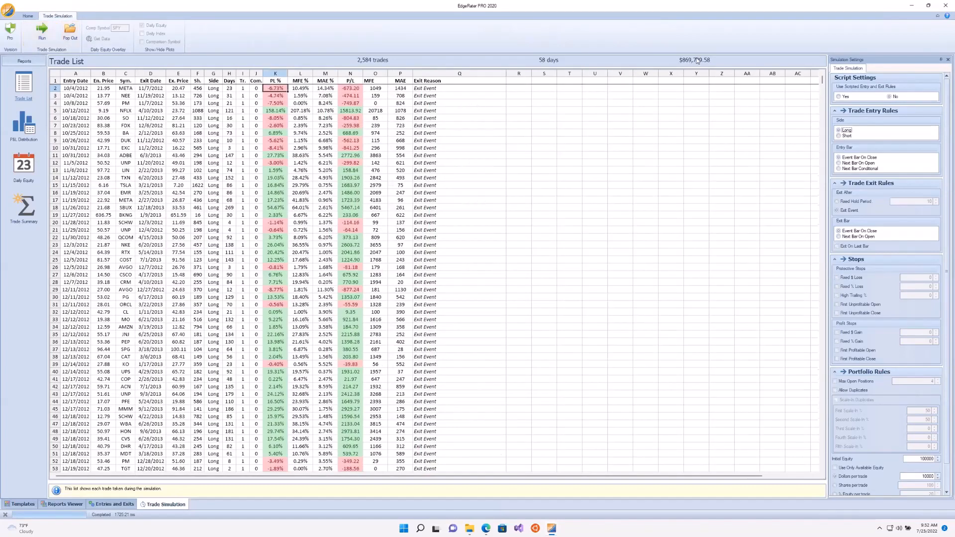
Step: View the Daily Equity report, and examine the P&L Distribution histogram up close around the zero line
left_click(31, 162)
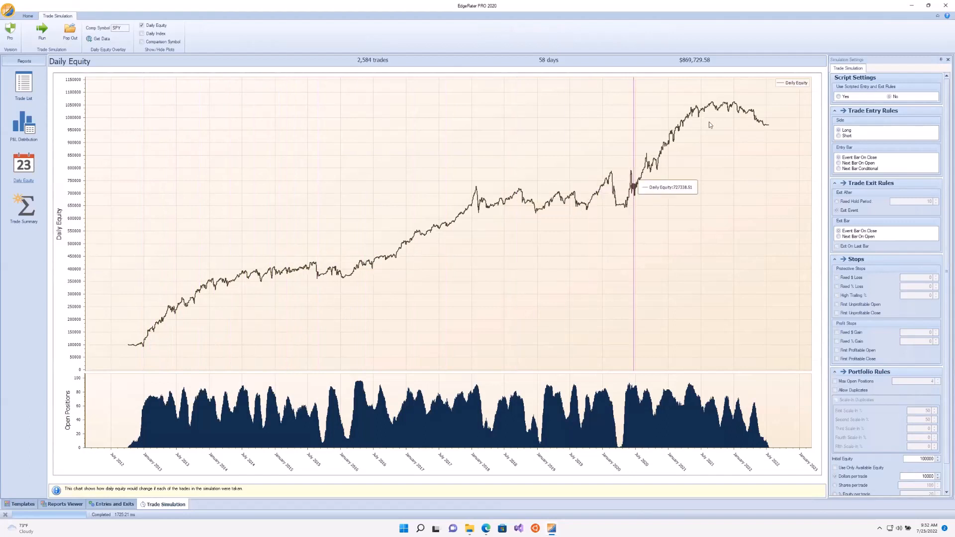
left_click(29, 134)
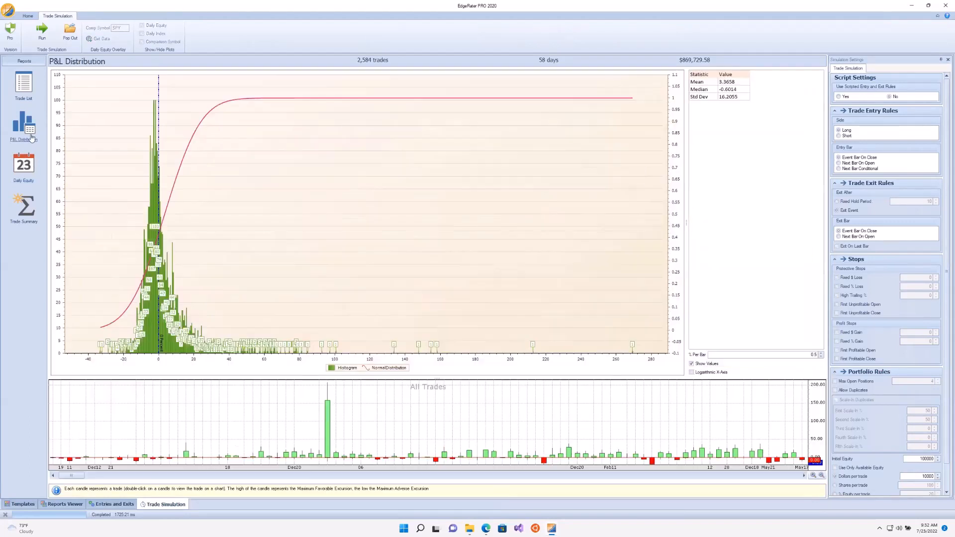
scroll(320, 267, "up", 3)
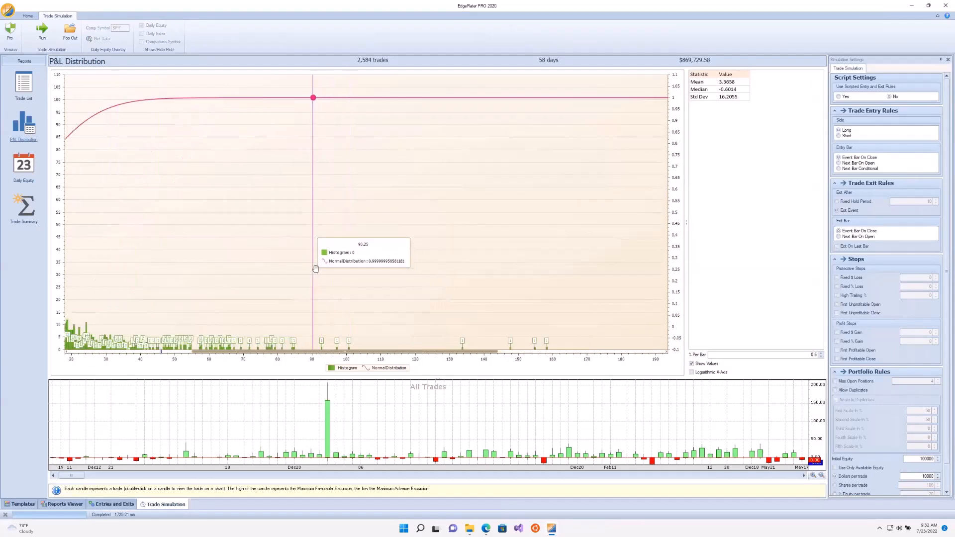
scroll(346, 356, "up", 5)
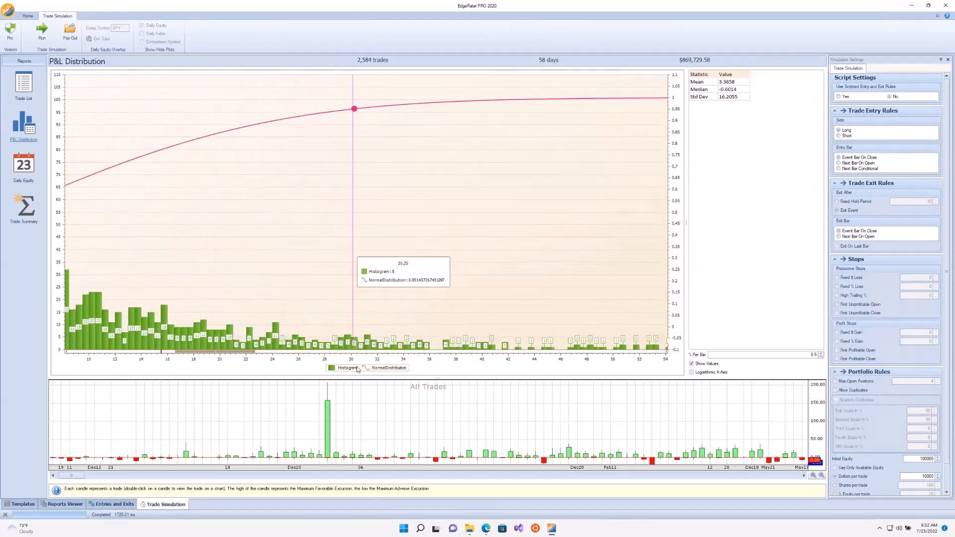
left_click_drag(231, 355, 176, 354)
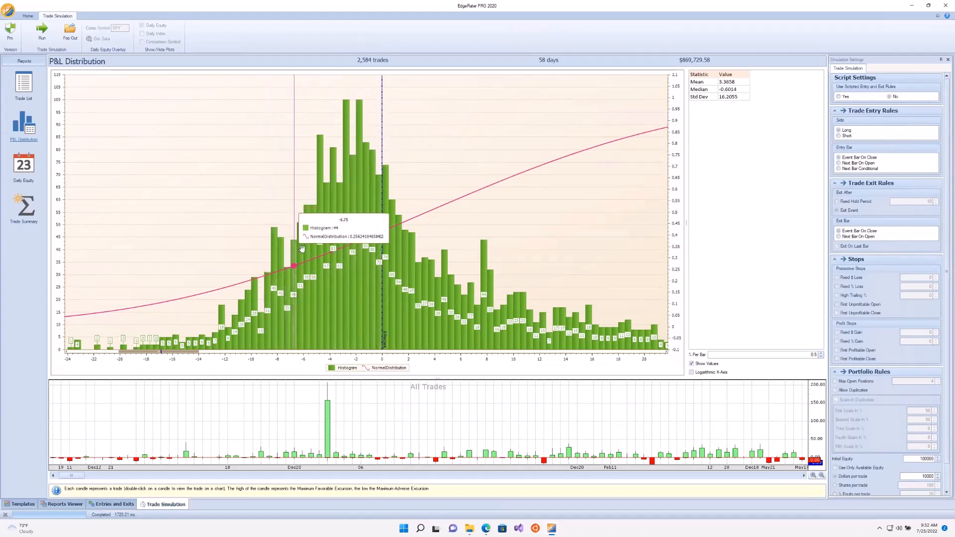
Step: Review the Trade Summary report, and check the Daily Equity chart together with its open positions and portfolio settings
left_click(35, 216)
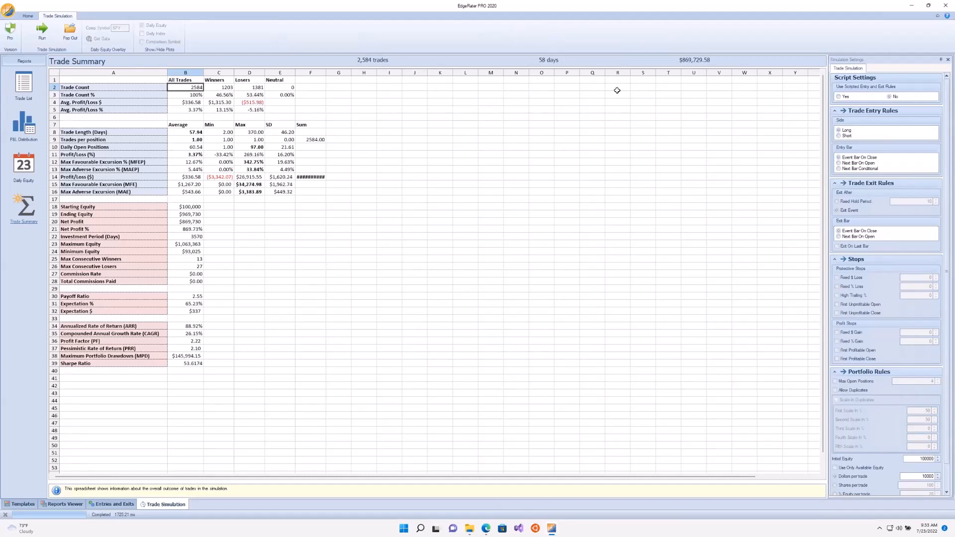
left_click(32, 168)
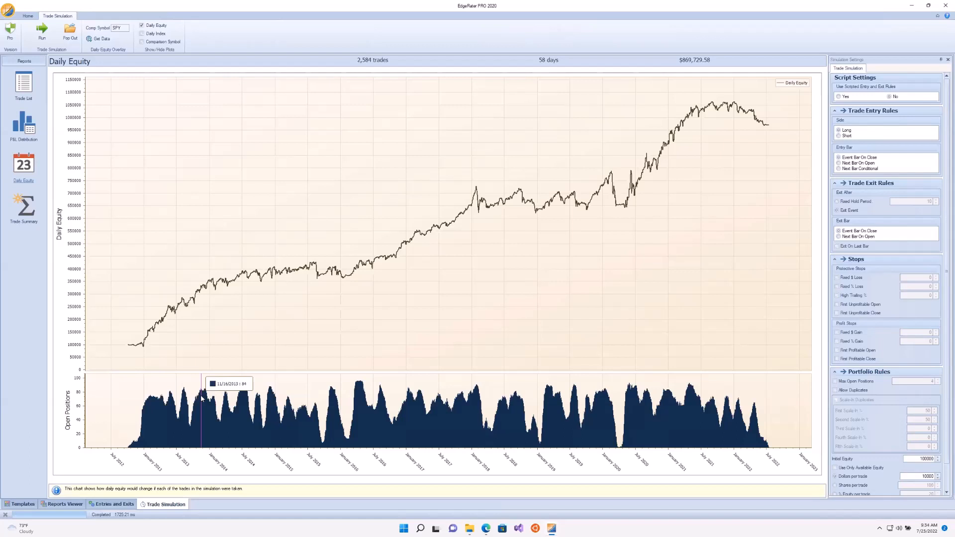
scroll(903, 429, "down", 1)
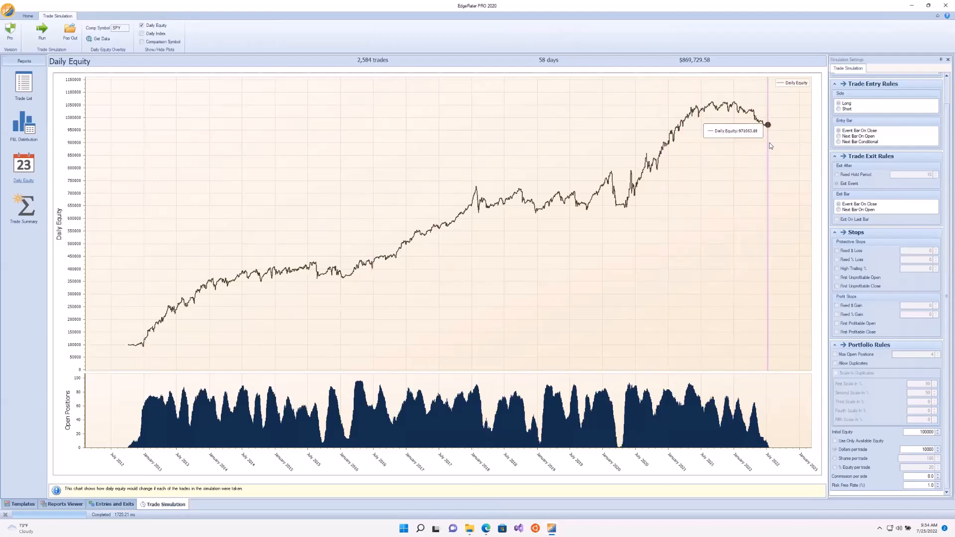
Step: Glance at the exit signals, and show the Trade List sorted by PL % from highest to lowest
left_click(112, 503)
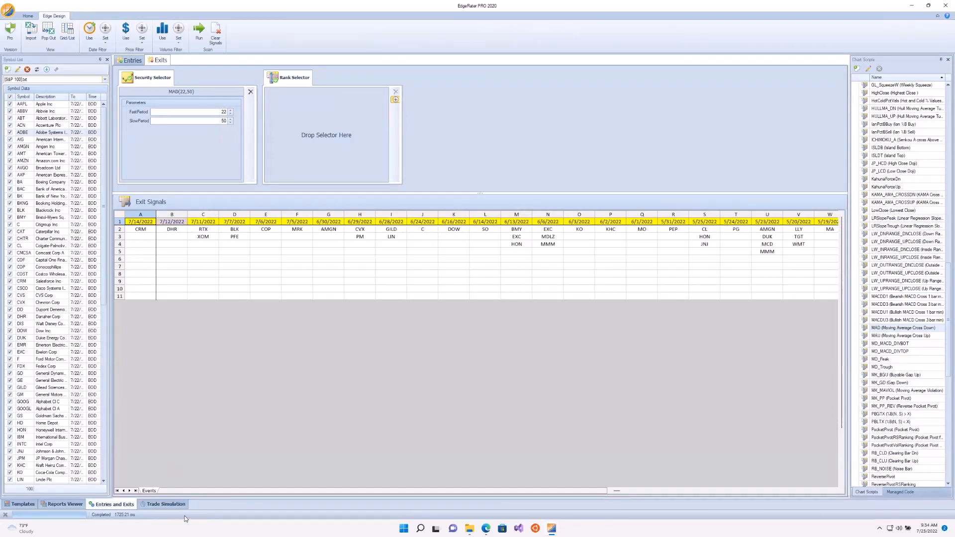
left_click(165, 504)
left_click(21, 84)
left_click(275, 81)
left_click(275, 80)
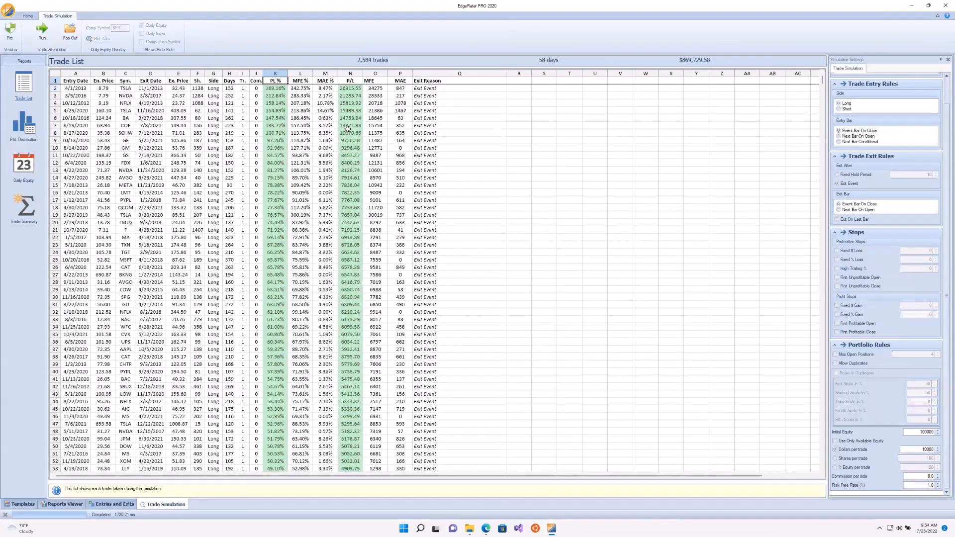
Step: Chart the 4/1/2013 TSLA trade and examine the bars and moving average cross at its entry up close
double_click(273, 90)
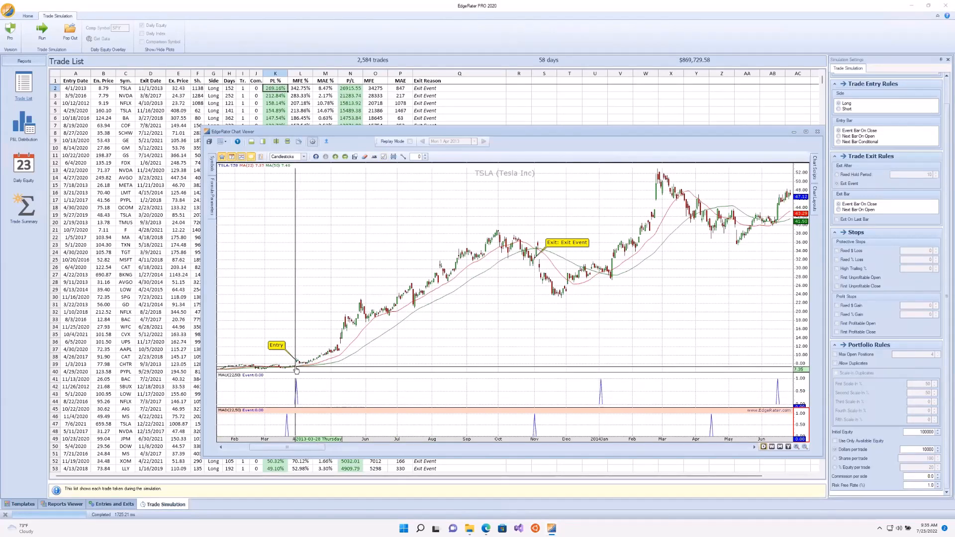
left_click(797, 447)
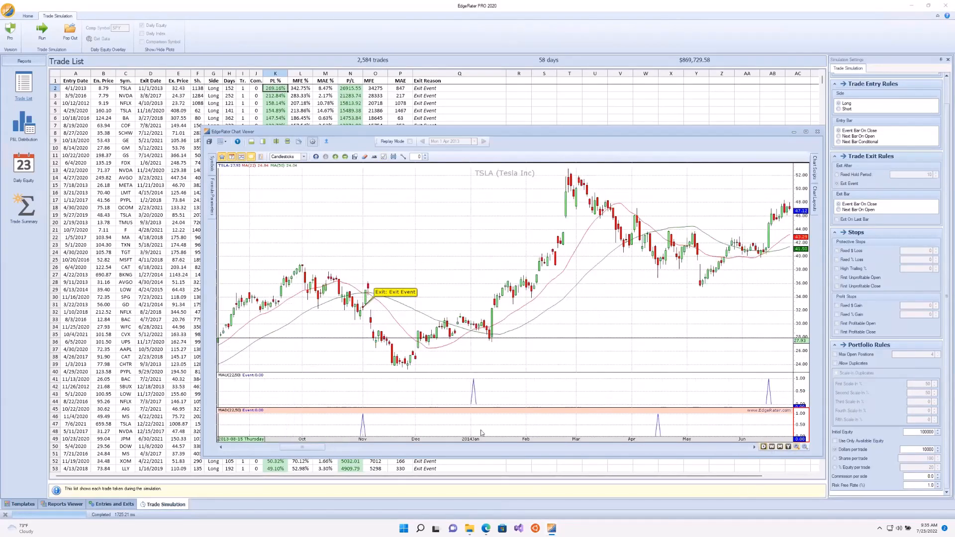
left_click_drag(304, 451, 244, 445)
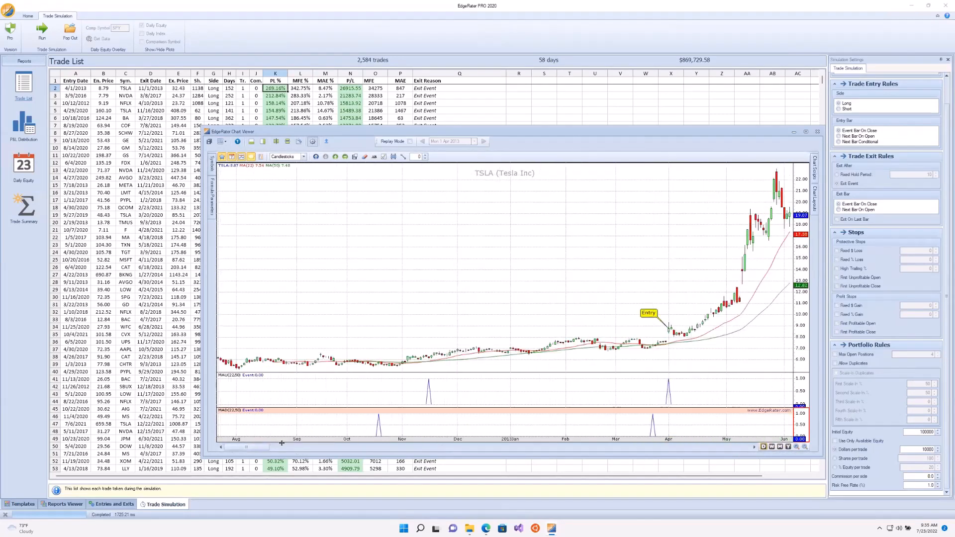
left_click(796, 447)
left_click(796, 447)
mouse_move(267, 450)
left_mouse_down()
mouse_move(251, 448)
mouse_move(260, 450)
left_mouse_up()
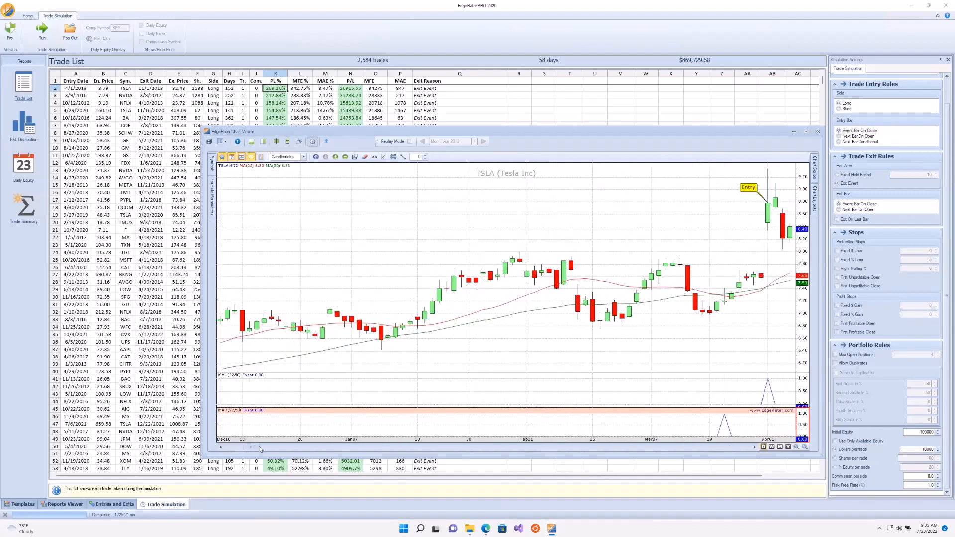
left_click(221, 447)
left_click(220, 448)
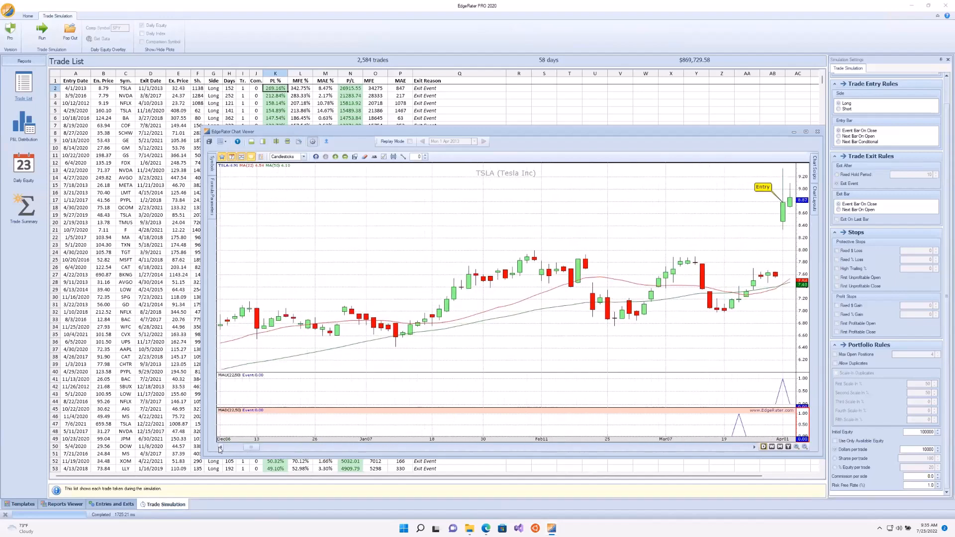
left_click(220, 448)
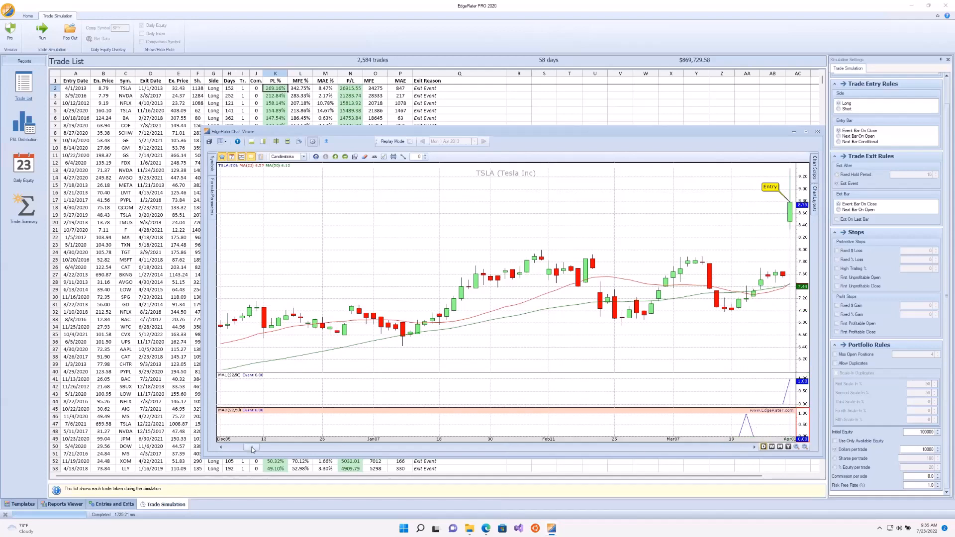
Step: Follow the TSLA chart forward from the entry to the exit event and examine the price run between them
left_click_drag(251, 448, 253, 447)
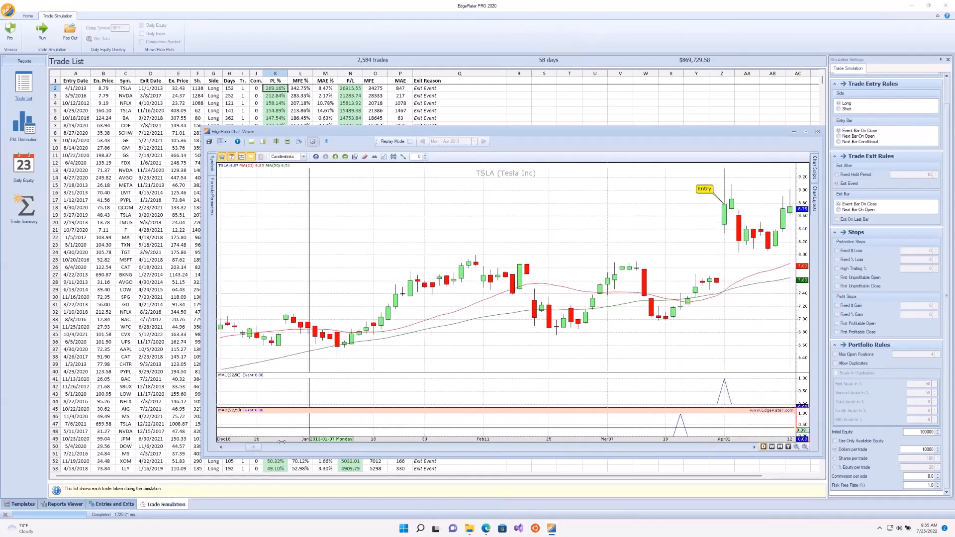
left_click_drag(254, 448, 259, 449)
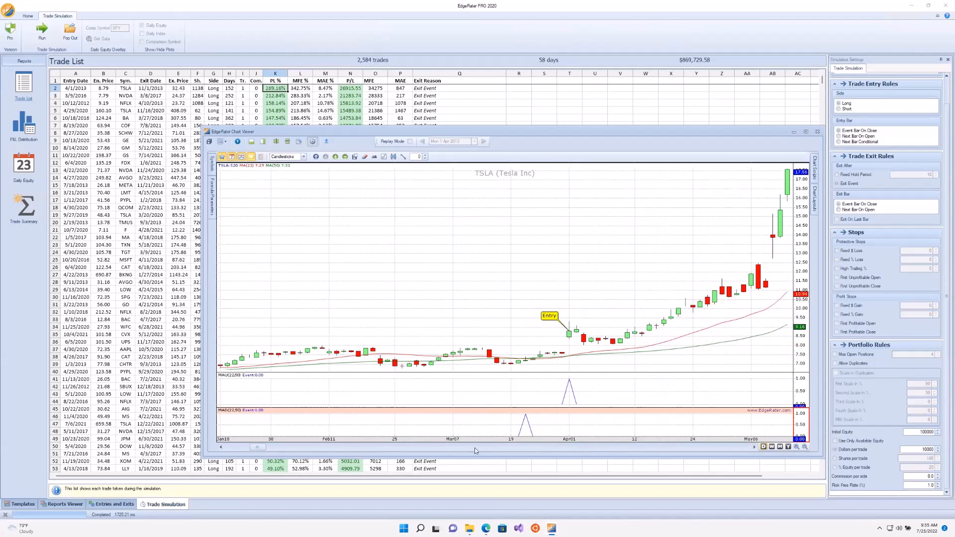
left_click_drag(258, 451, 285, 452)
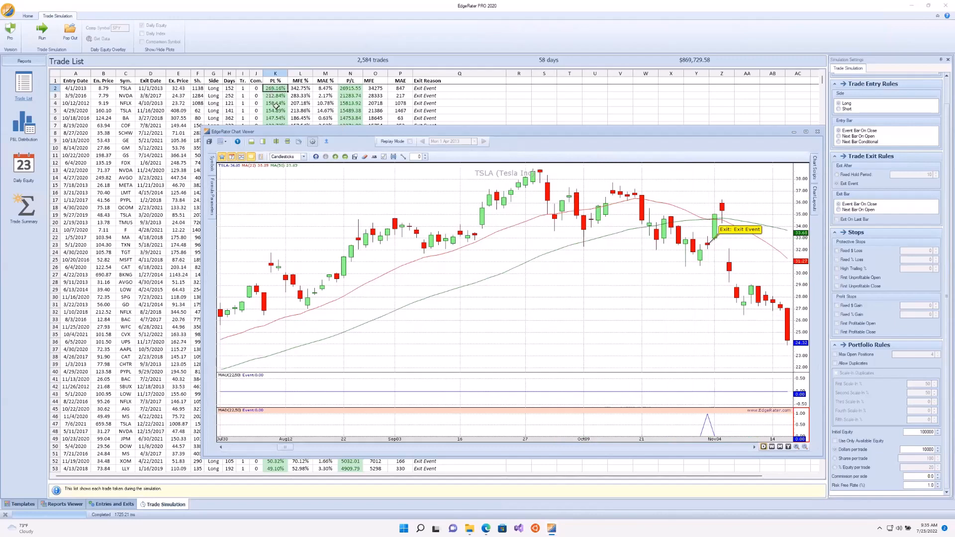
left_click_drag(243, 438, 386, 453)
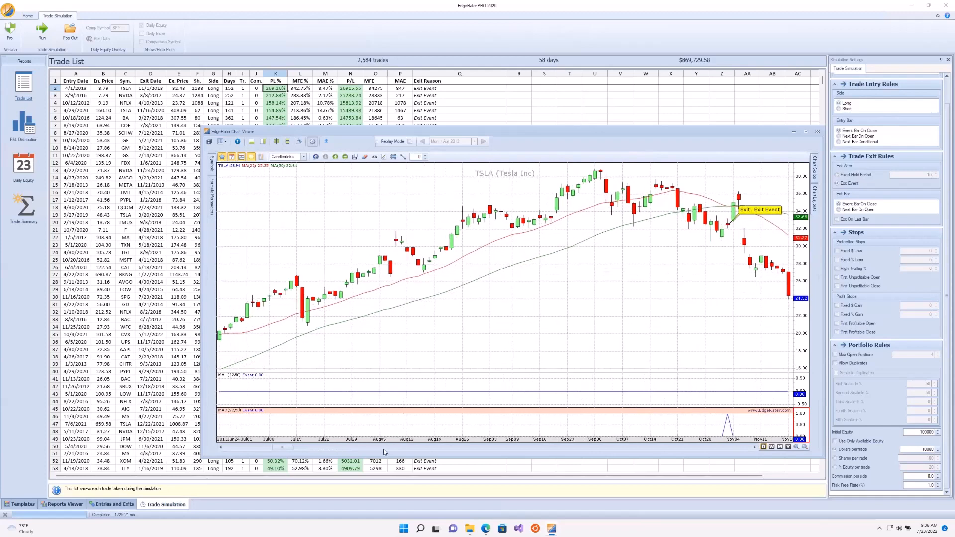
left_click_drag(242, 439, 278, 441)
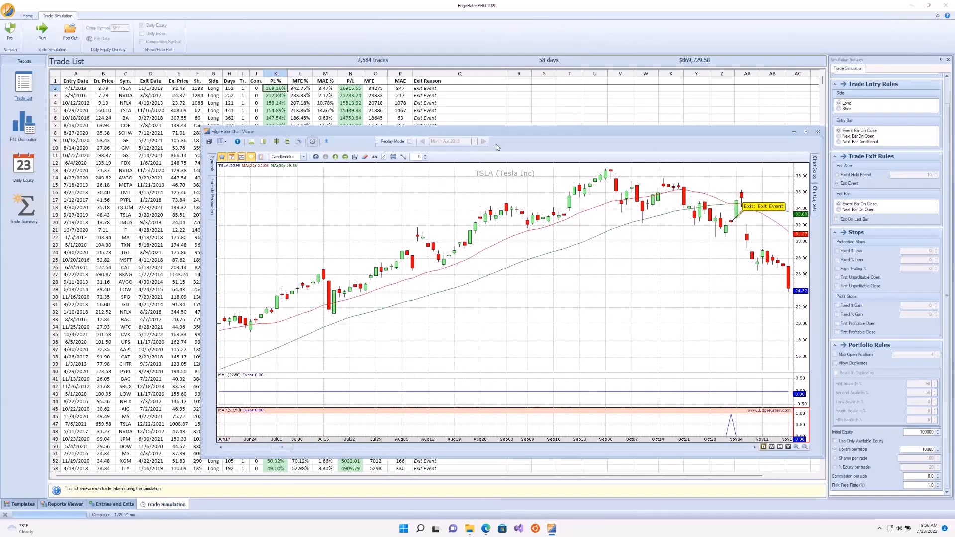
Step: Move the chart viewer clear of the trade rows, and examine the 3/9/2016 NVDA trade from entry to exit
left_click_drag(495, 144, 547, 167)
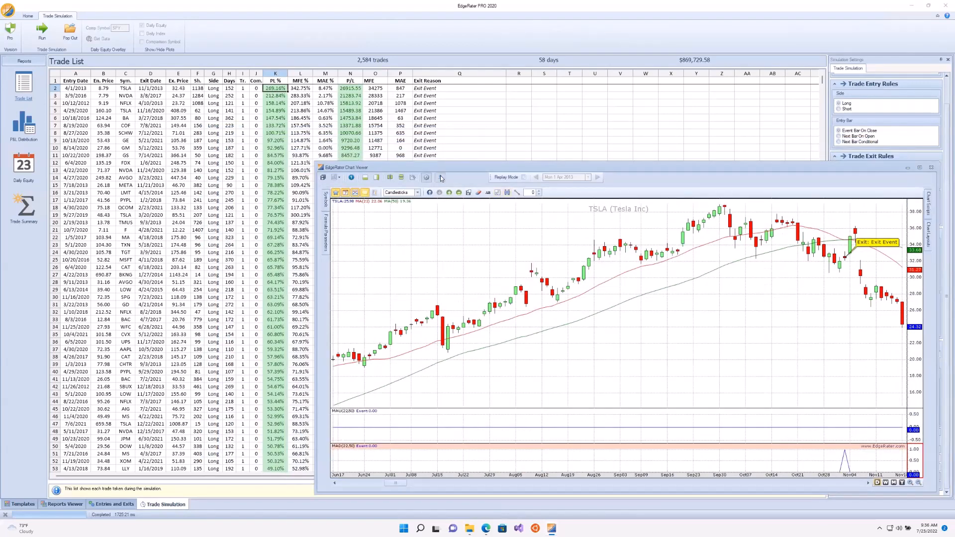
left_click(277, 96)
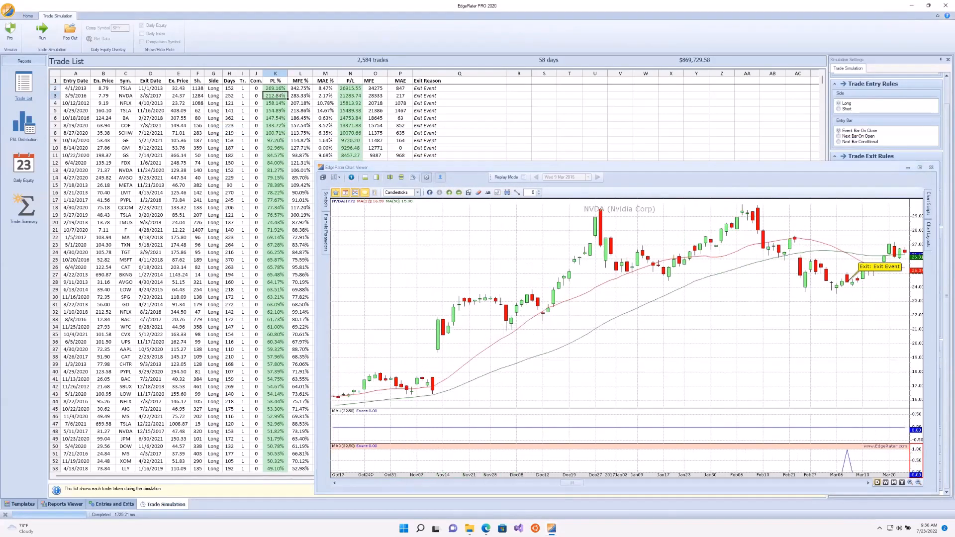
left_click_drag(423, 479, 787, 460)
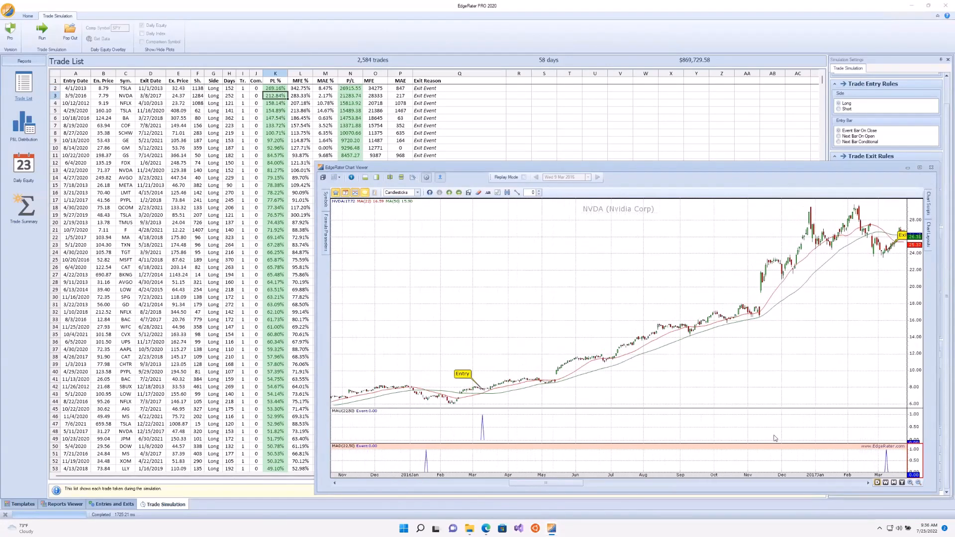
left_click_drag(564, 485, 573, 487)
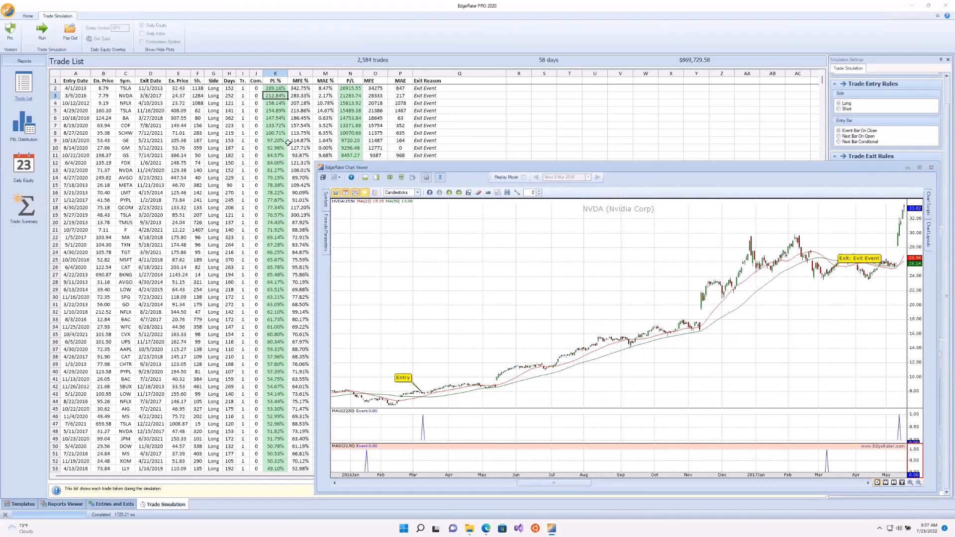
Step: Step through the charts of the next most profitable trades, from the 10/12/2012 NFLX trade to the 6/4/2020 FDX trade
left_click(276, 104)
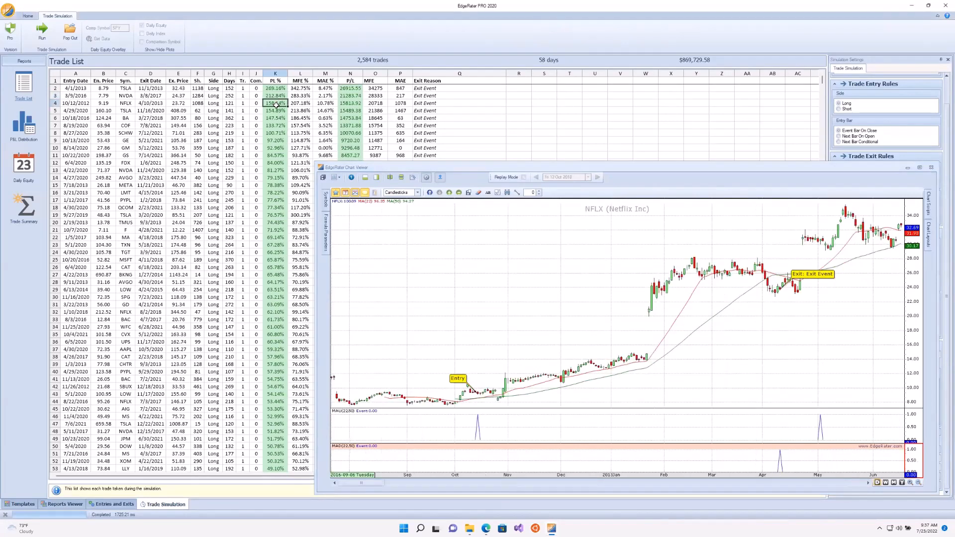
key("Down")
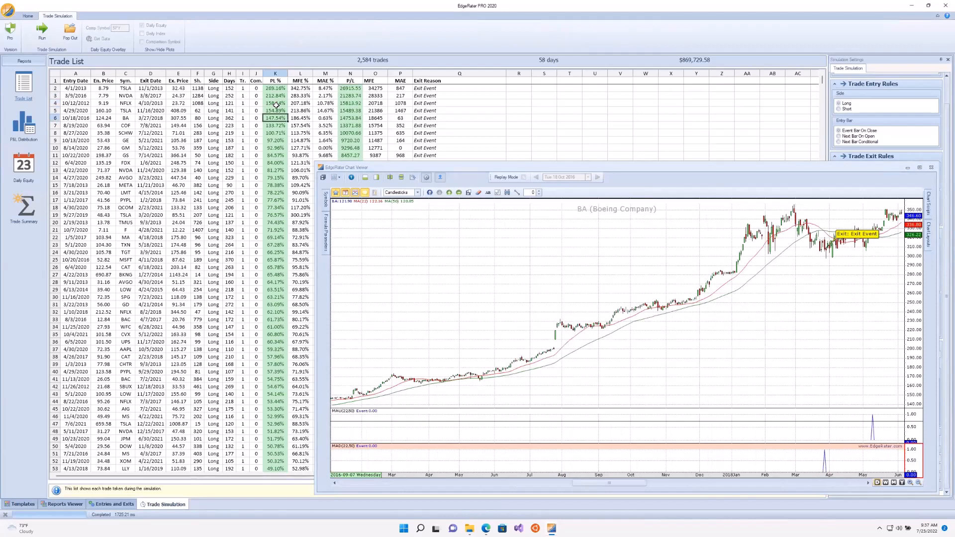
key("Down")
key("Down")
key("Down")
key("Down")
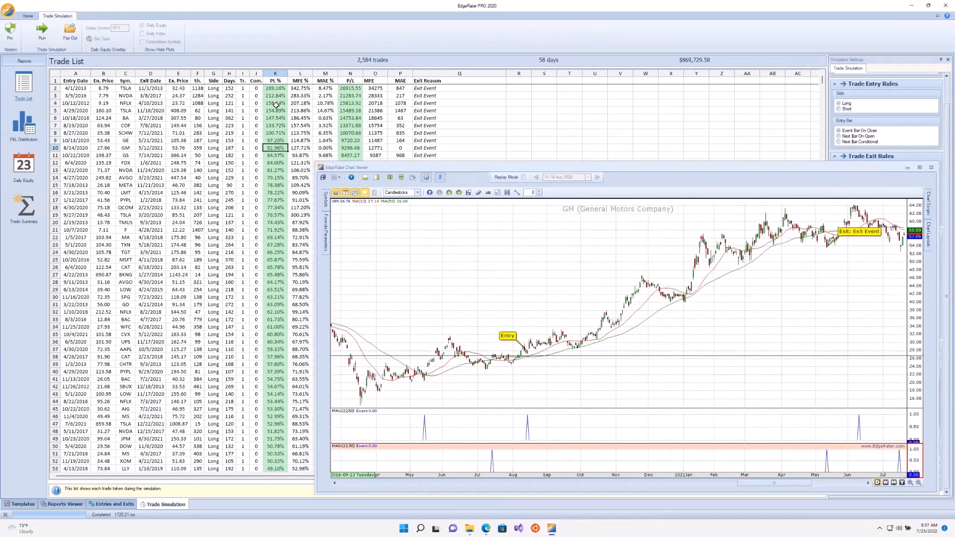
key("Down")
key("Down")
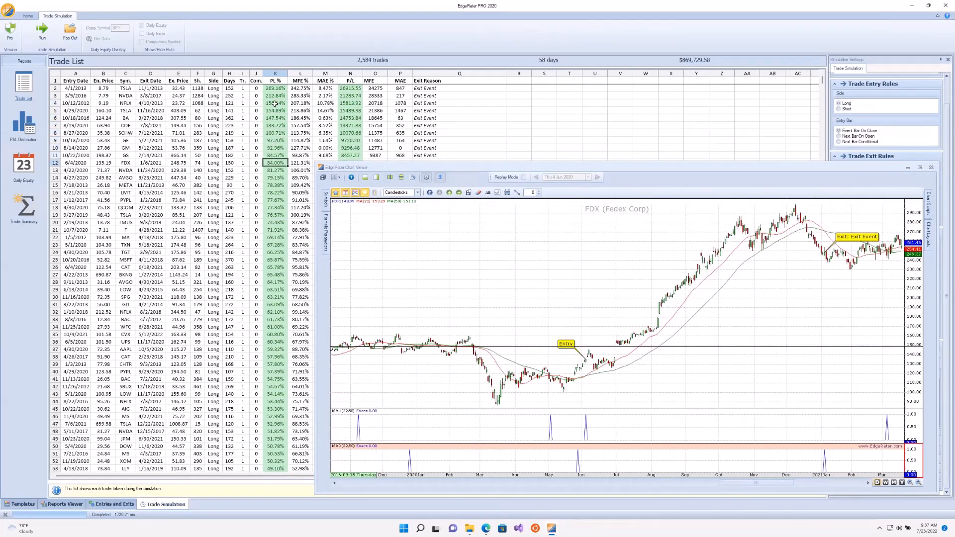
Step: Sort the Trade List by PL % from lowest to highest, and chart the 3/28/2022 NVDA trade through its exit
left_click(275, 81)
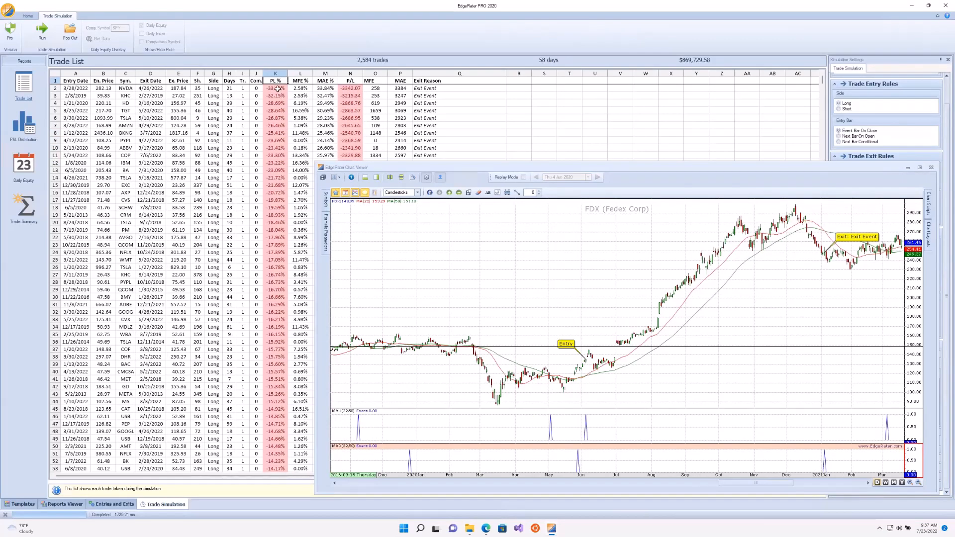
left_click(275, 89)
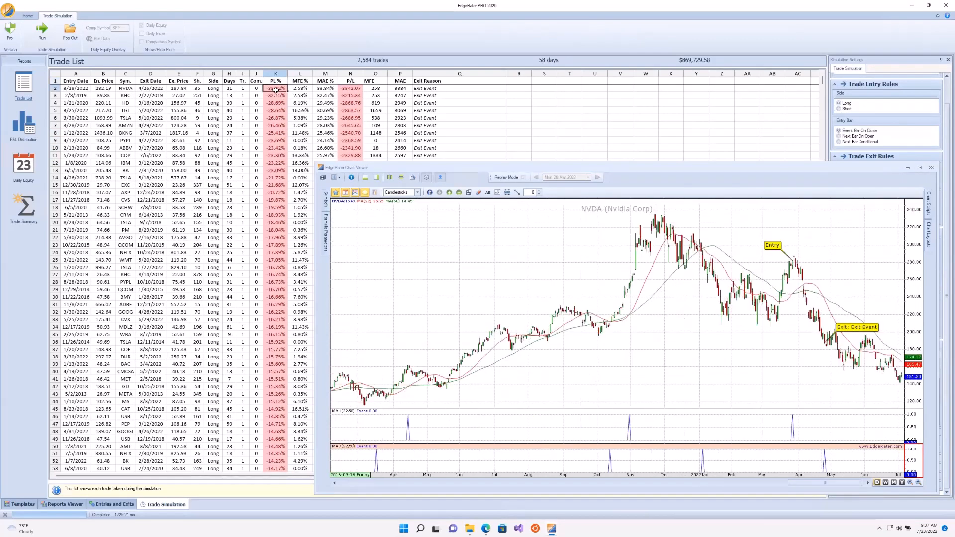
left_click_drag(808, 483, 818, 483)
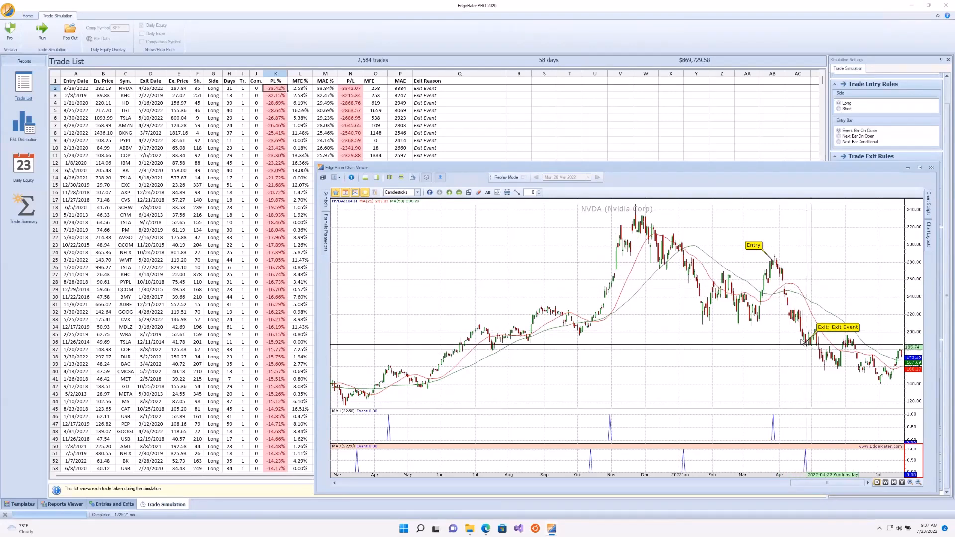
Step: Chart the 2/8/2019 KHC and 1/21/2020 HD losing trades through their exits, and close the chart viewer
left_click(277, 96)
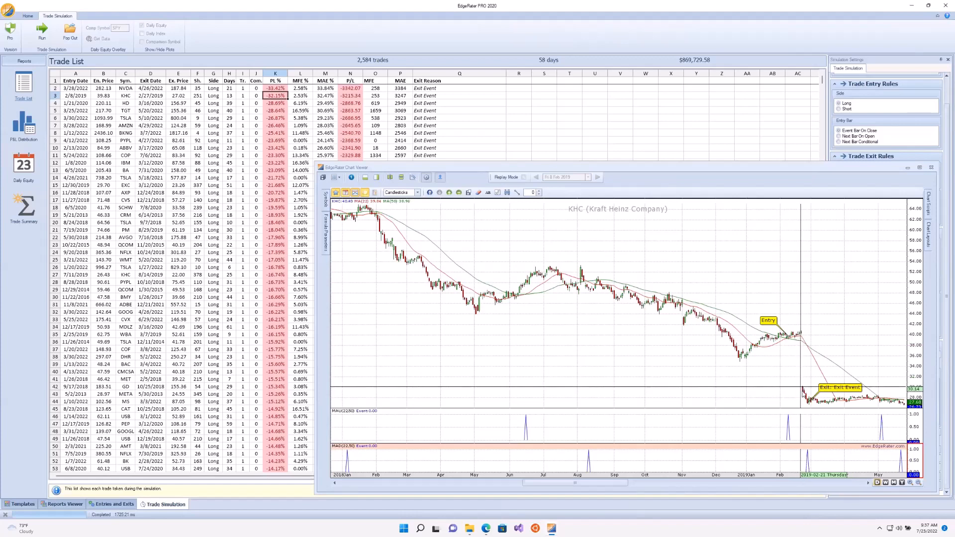
left_click(275, 103)
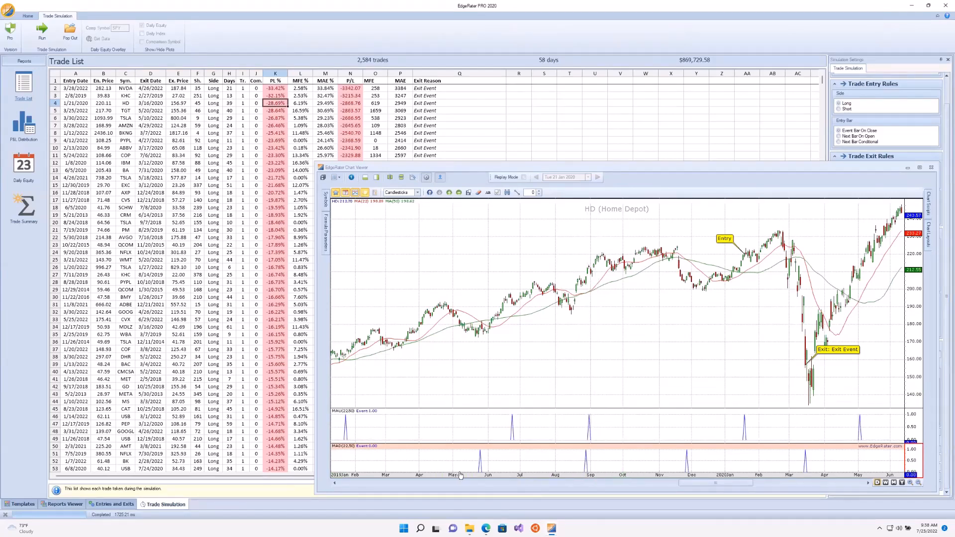
left_click_drag(434, 480, 391, 468)
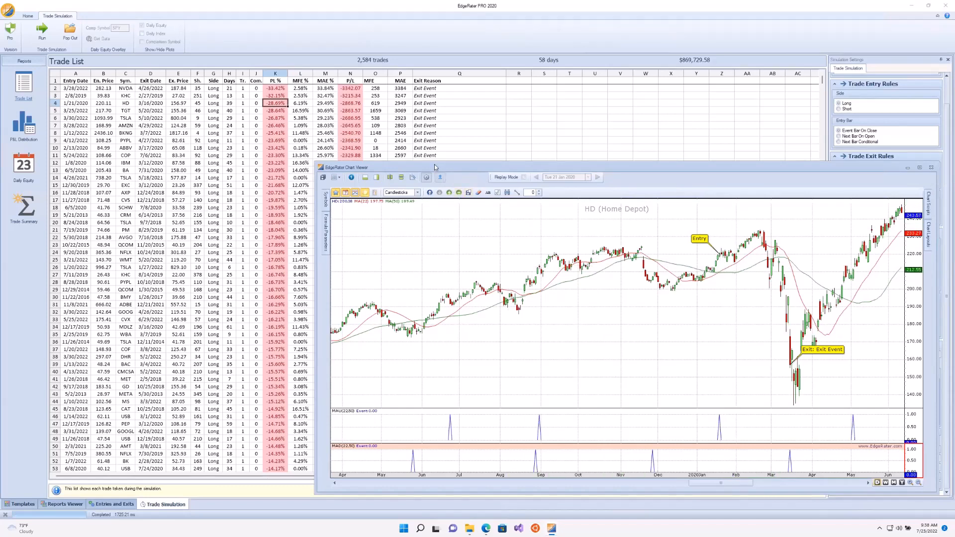
left_click_drag(435, 167, 410, 156)
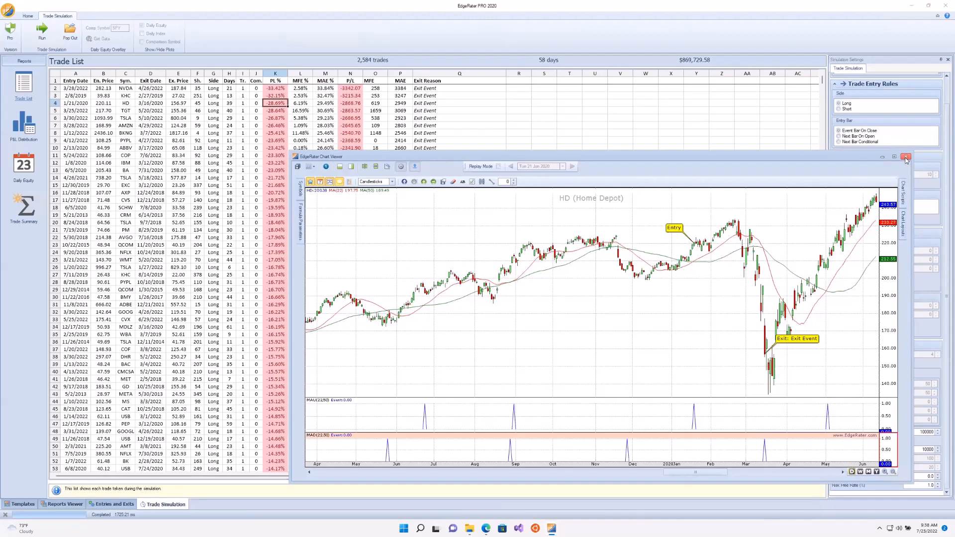
left_click(906, 158)
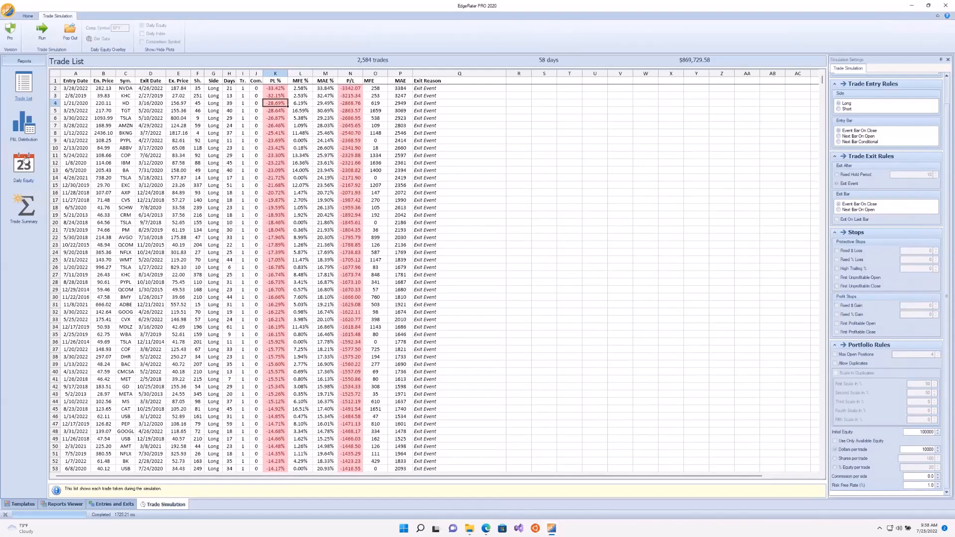
Step: Review the simulation's Daily Equity chart and its Trade Summary report
left_click(111, 505)
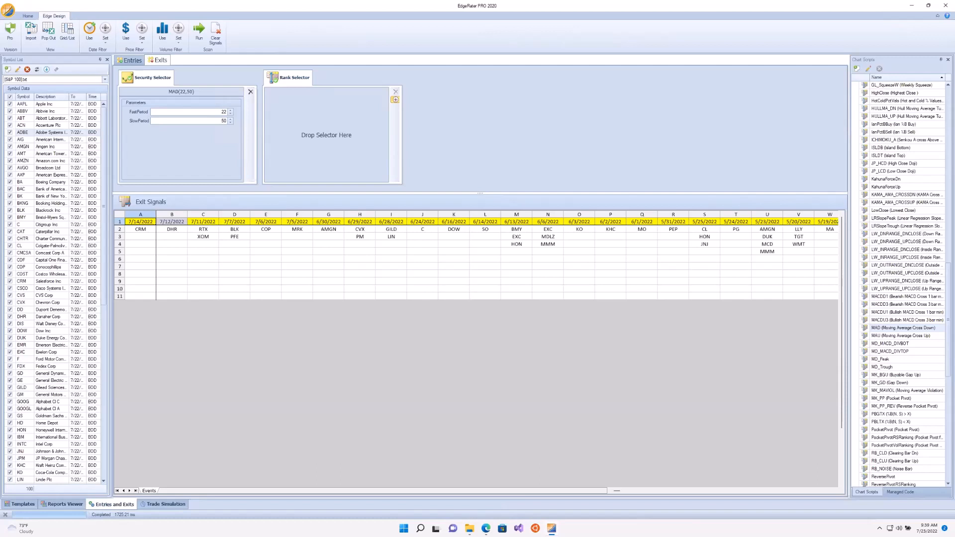
left_click(164, 506)
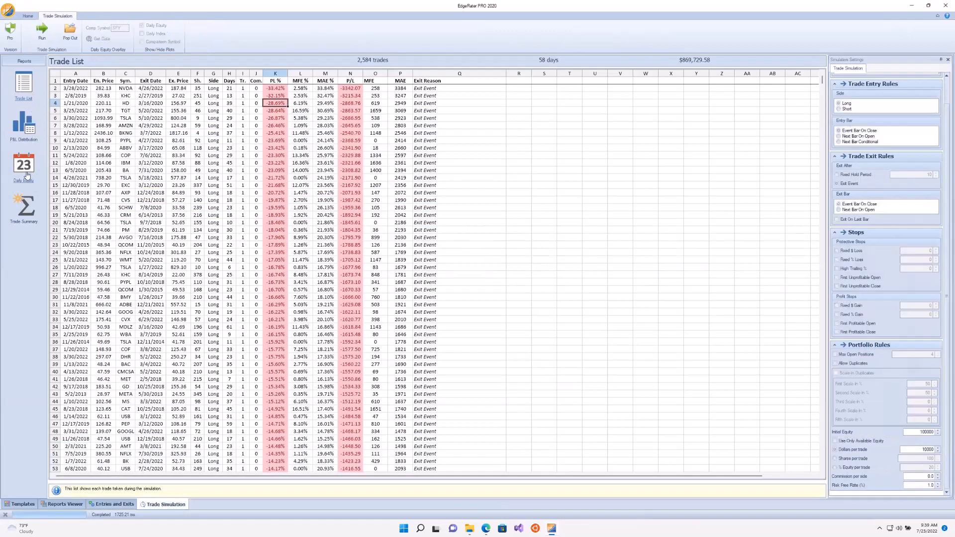
left_click(27, 174)
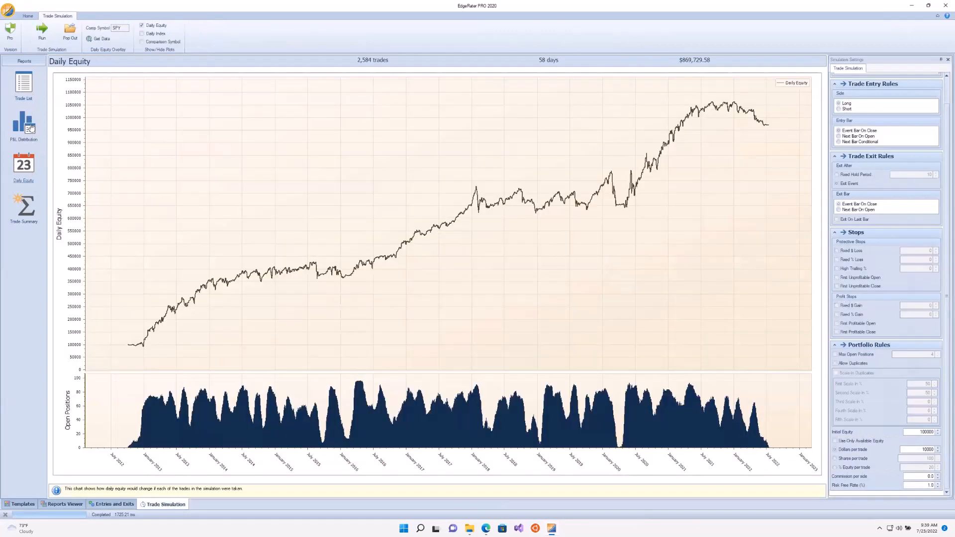
left_click(26, 206)
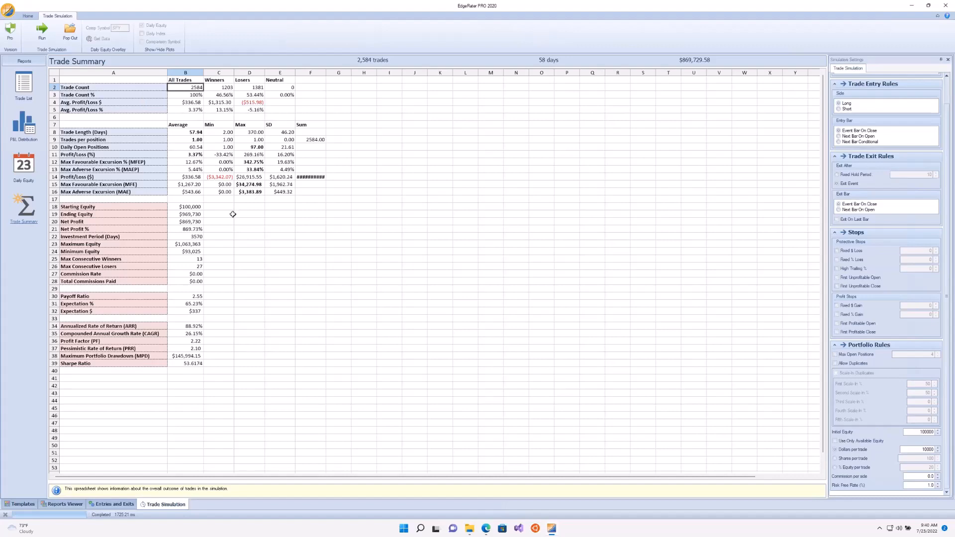
Step: Check the entry and exit signal setups, and return to the Trade Summary
left_click(114, 504)
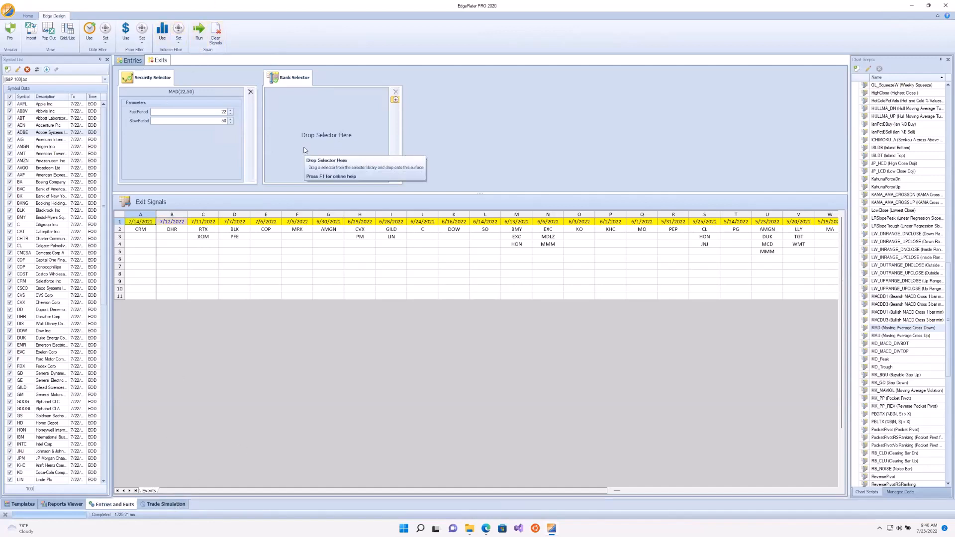
left_click(131, 60)
left_click(160, 64)
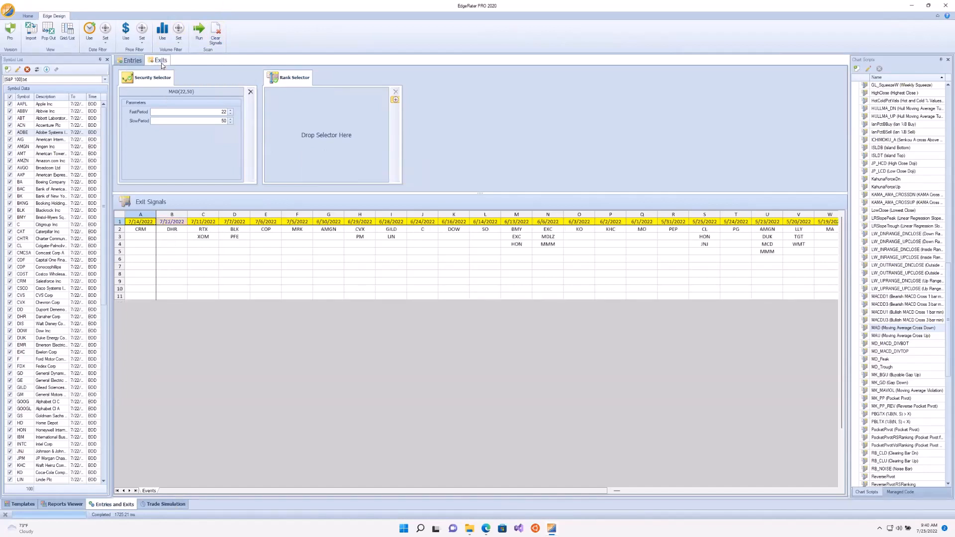
left_click(165, 504)
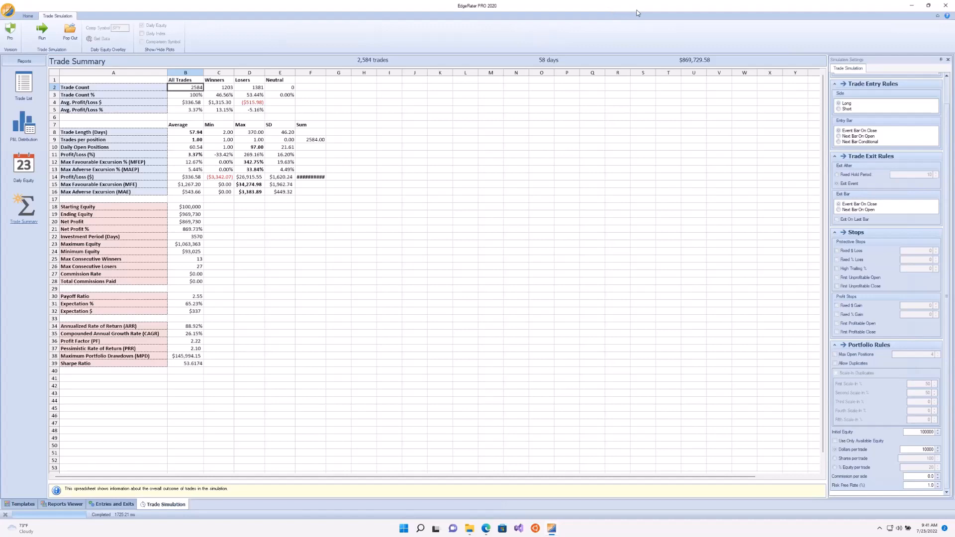
Step: Switch to File Explorer and open the System folder inside EdgeRater's Trade Simulations configuration folder
left_click(913, 9)
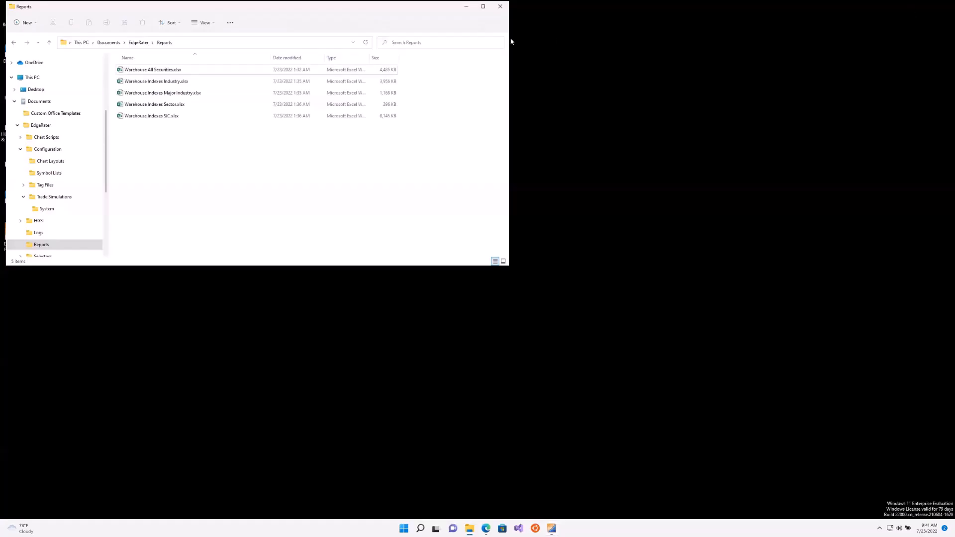
left_click_drag(395, 9, 550, 90)
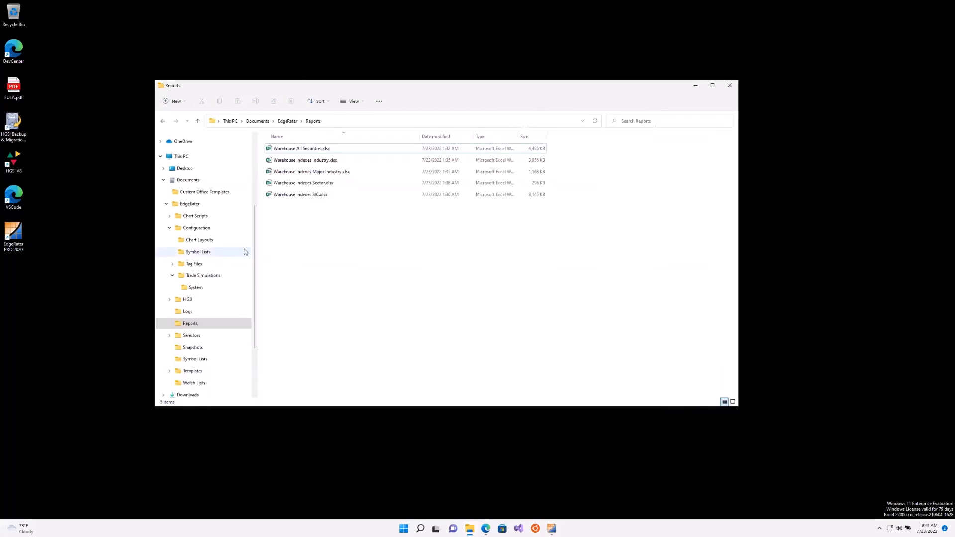
left_click(200, 290)
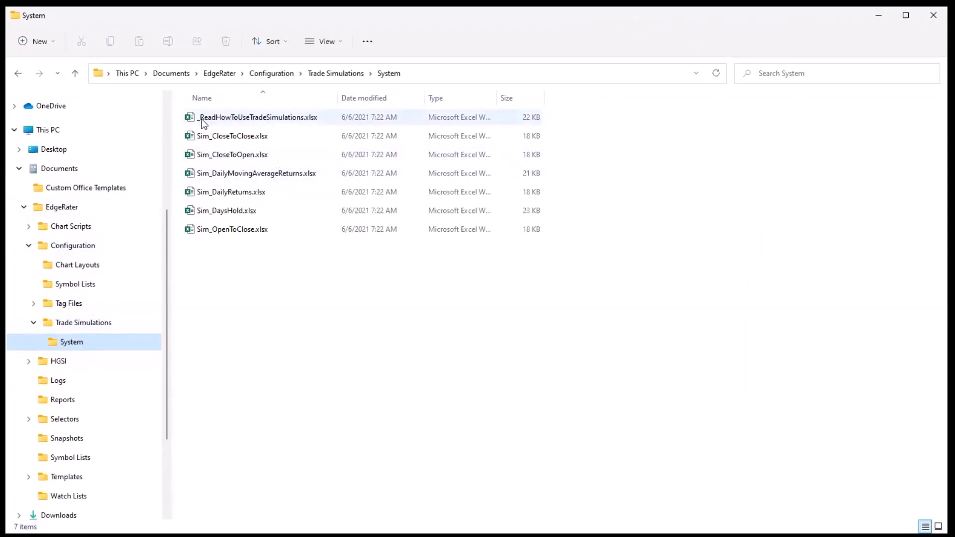
Step: Open _ReadHowToUseTradeSimulations.xlsx, read its How To Use and Simulation Settings sheets, and close the workbook
left_click(231, 118)
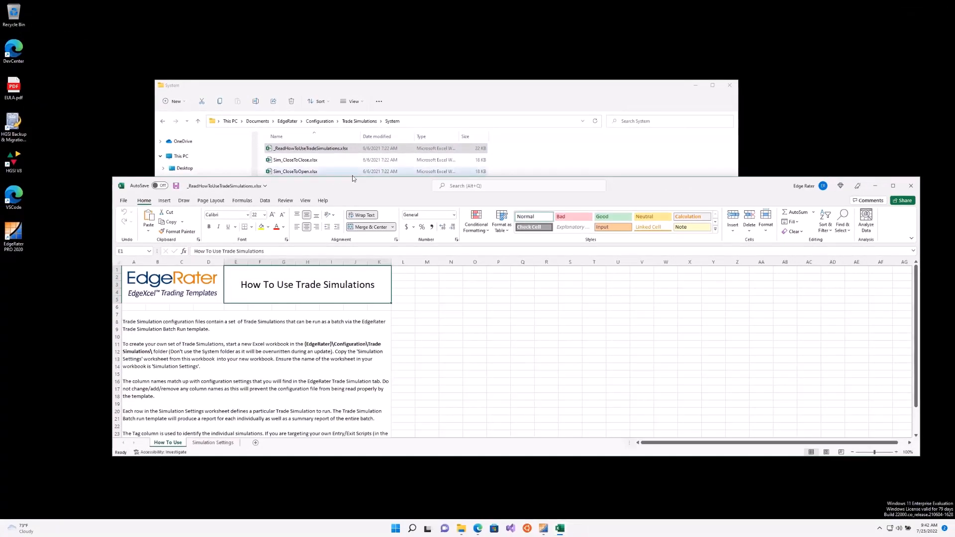
left_click_drag(353, 177, 342, 85)
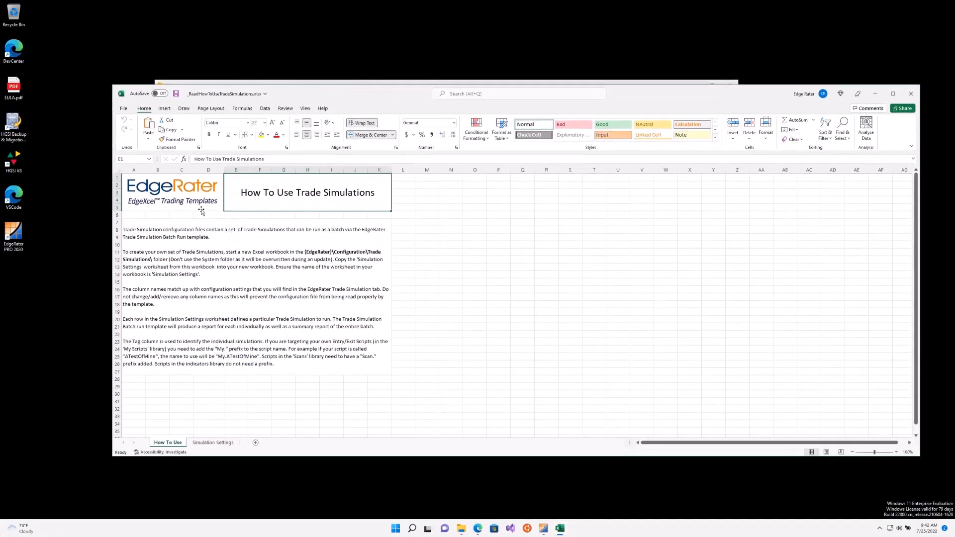
left_click(213, 442)
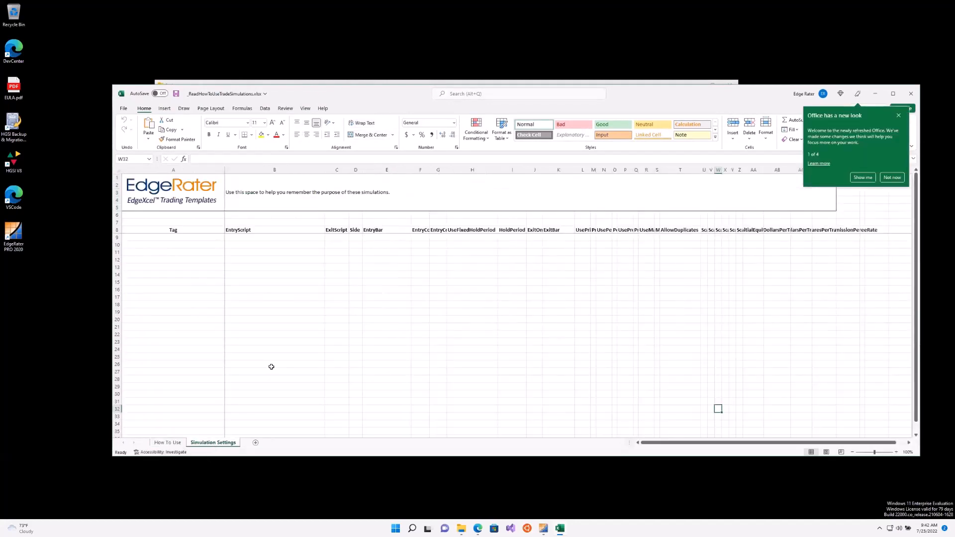
left_click(910, 94)
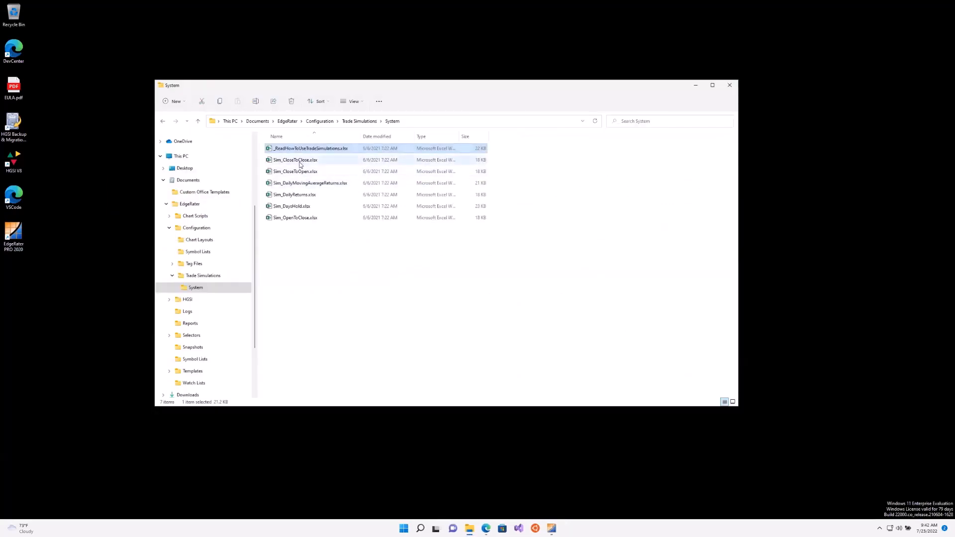
Step: Open Sim_DaysHold.xlsx, examine its simulation rows from Hold 1 to Hold 50, and close the workbook
left_click(288, 208)
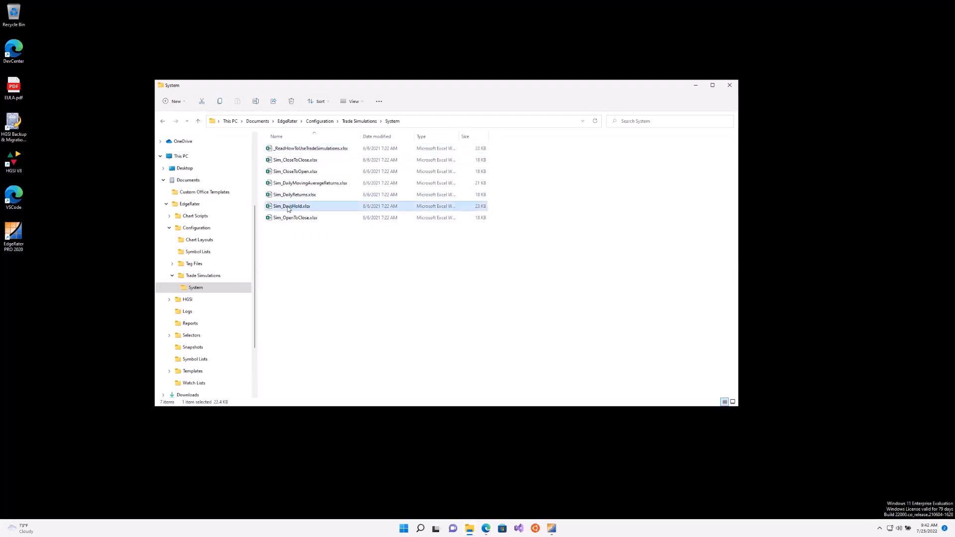
double_click(288, 208)
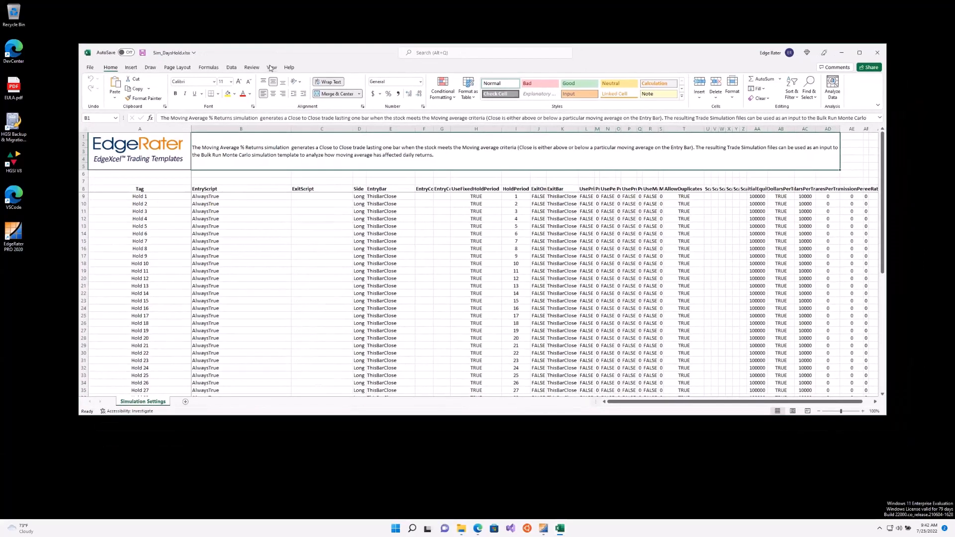
left_click(84, 196)
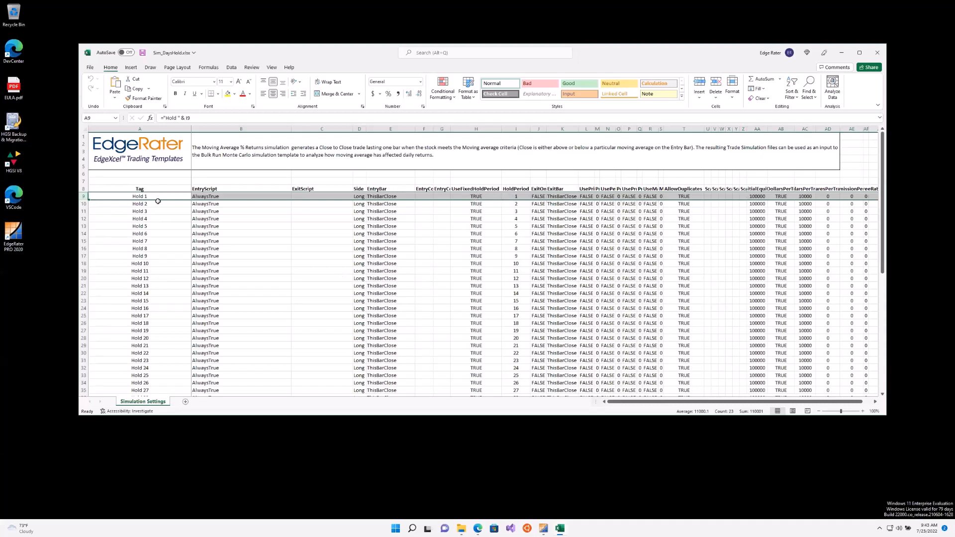
scroll(146, 196, "down", 2)
scroll(146, 204, "down", 7)
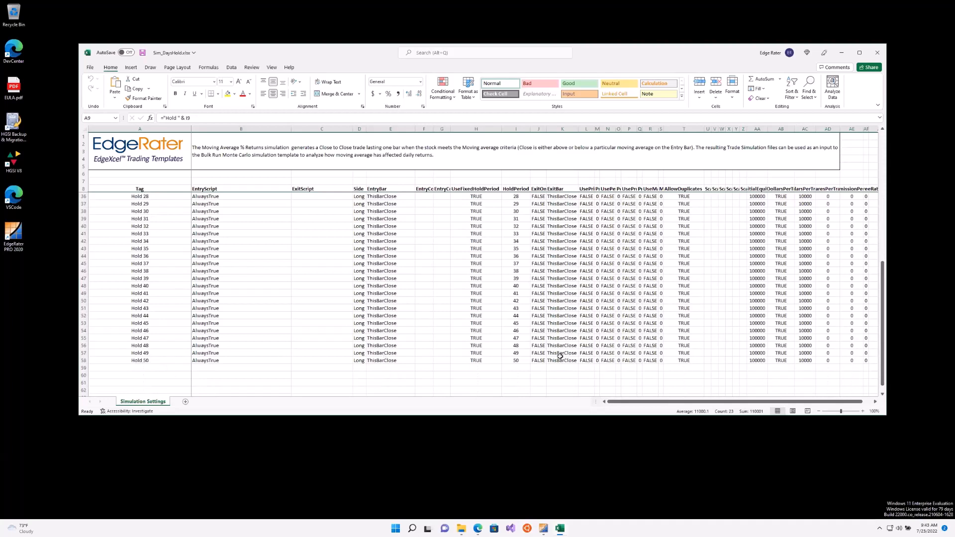
scroll(566, 358, "up", 6)
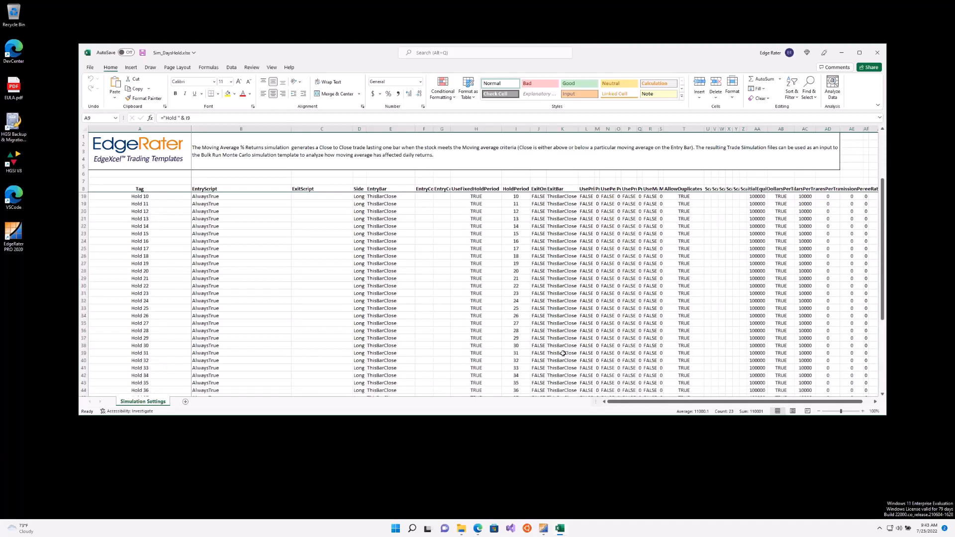
scroll(565, 356, "up", 3)
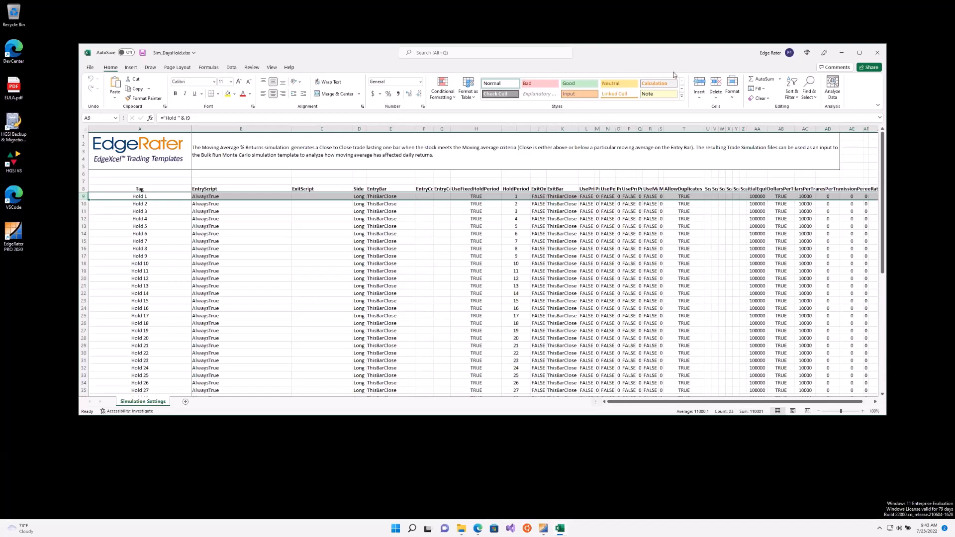
left_click(877, 55)
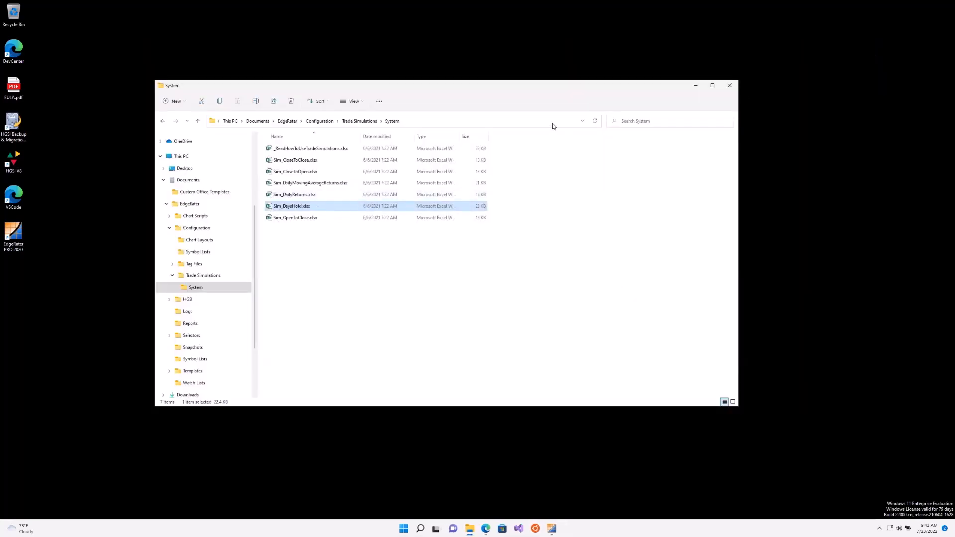
Step: Duplicate Sim_DaysHold.xlsx and move the copy up into the Trade Simulations folder
key("ctrl+c")
key("ctrl+v")
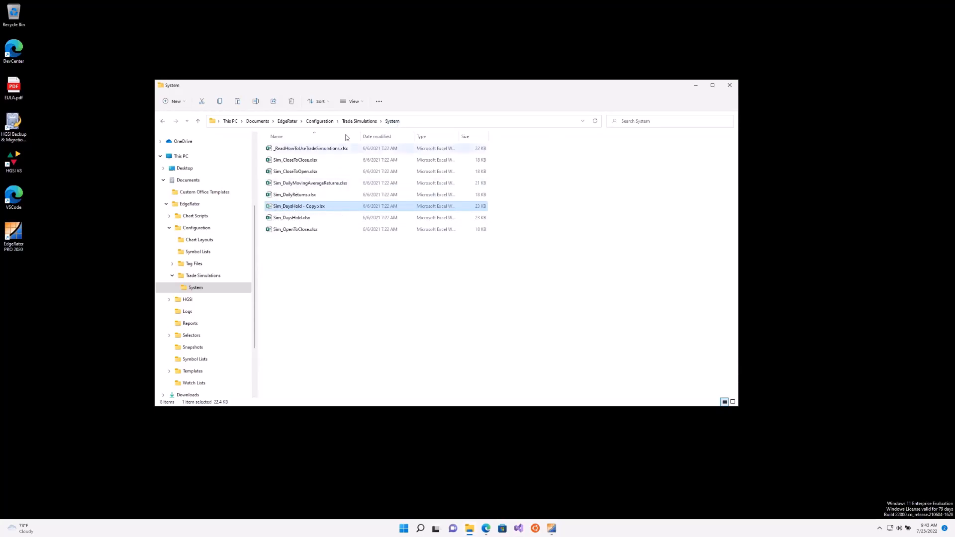
left_click(356, 124)
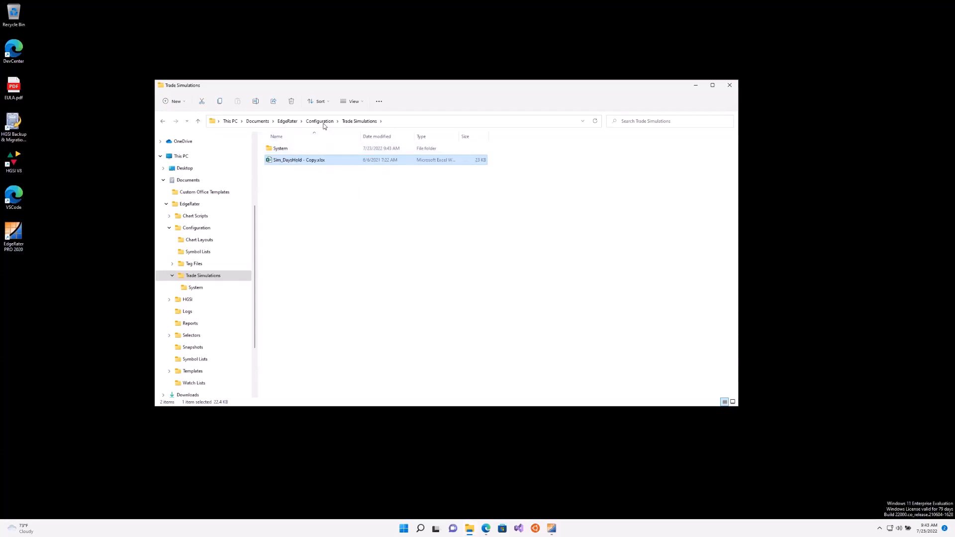
Step: Rename the copied workbook as Sim_MACross.xlsx and open it in Excel
left_click(313, 160)
key("Right")
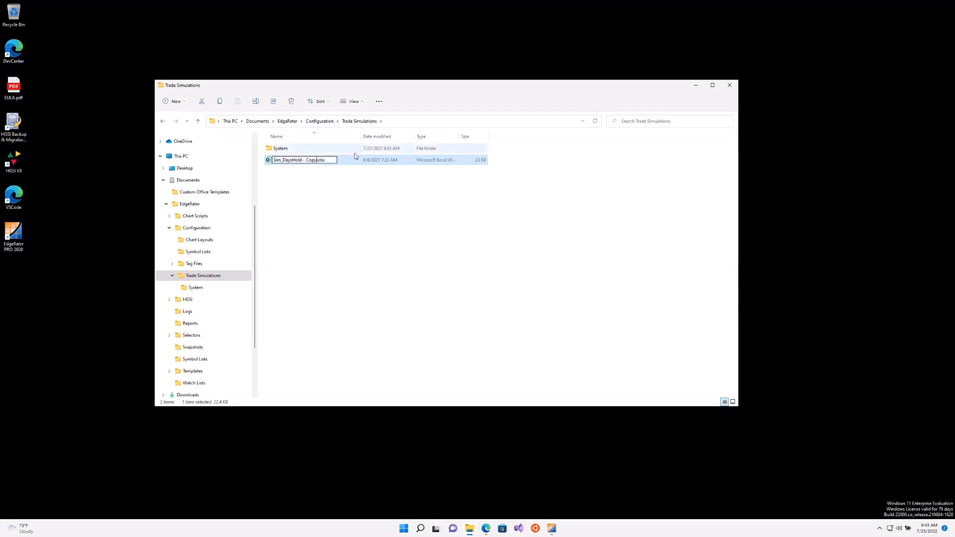
key("BackSpace")
key("BackSpace")
key("BackSpace")
key("BackSpace")
key("BackSpace")
key("BackSpace")
key("BackSpace")
key("BackSpace")
key("BackSpace")
key("BackSpace")
key("BackSpace")
key("BackSpace")
key("BackSpace")
key("BackSpace")
key("BackSpace")
type("MACross")
key("Return")
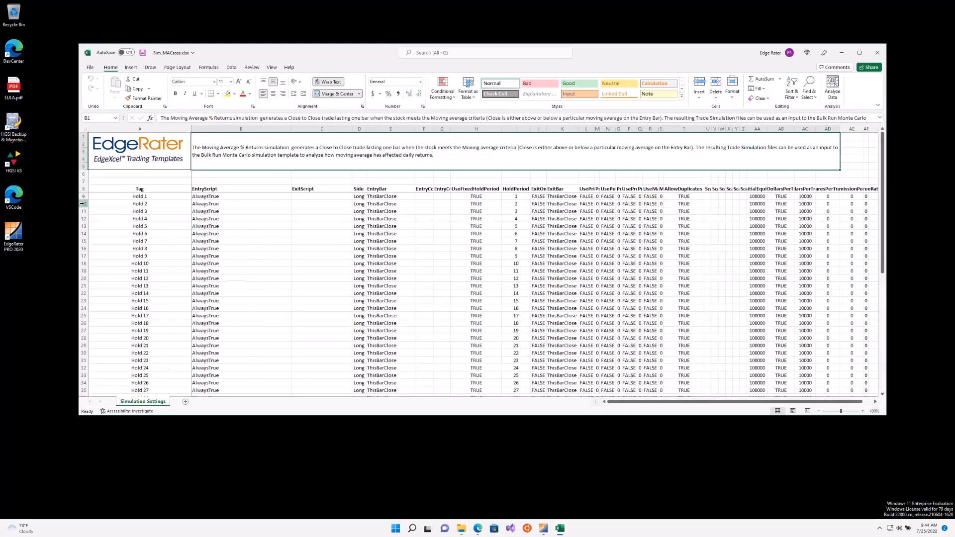
Step: Delete rows 10 to 58, the Hold 2 to Hold 50 simulations, from the Simulation Settings sheet
left_click(82, 203)
scroll(99, 249, "down", 13)
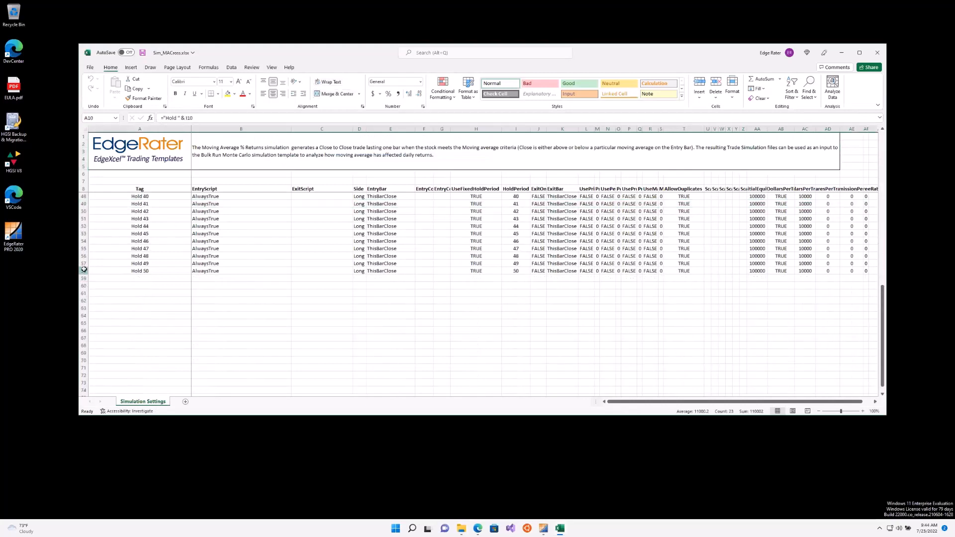
left_click(85, 271, "shift")
right_click(86, 271)
left_click(115, 343)
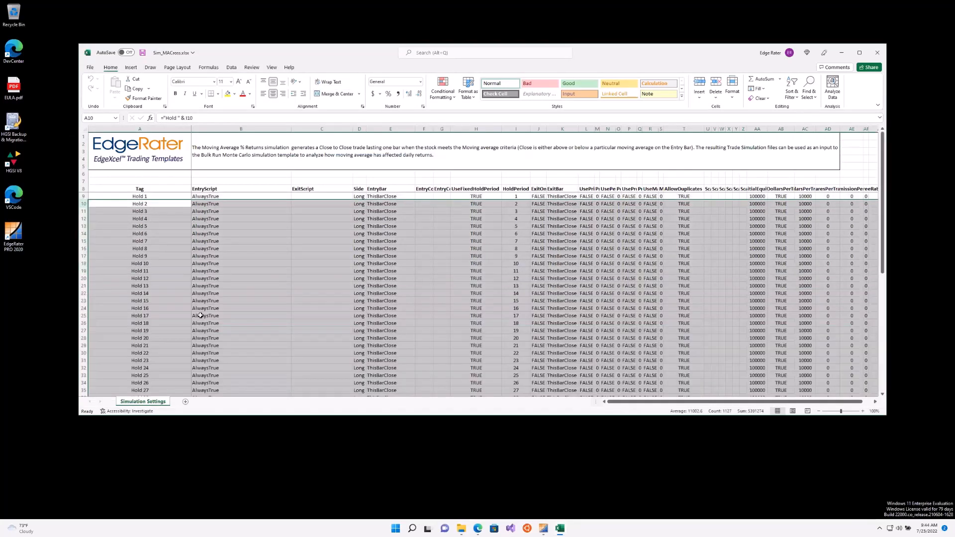
Step: Set the Tag of the simulation in row 9 to MAU2250
left_click(161, 197)
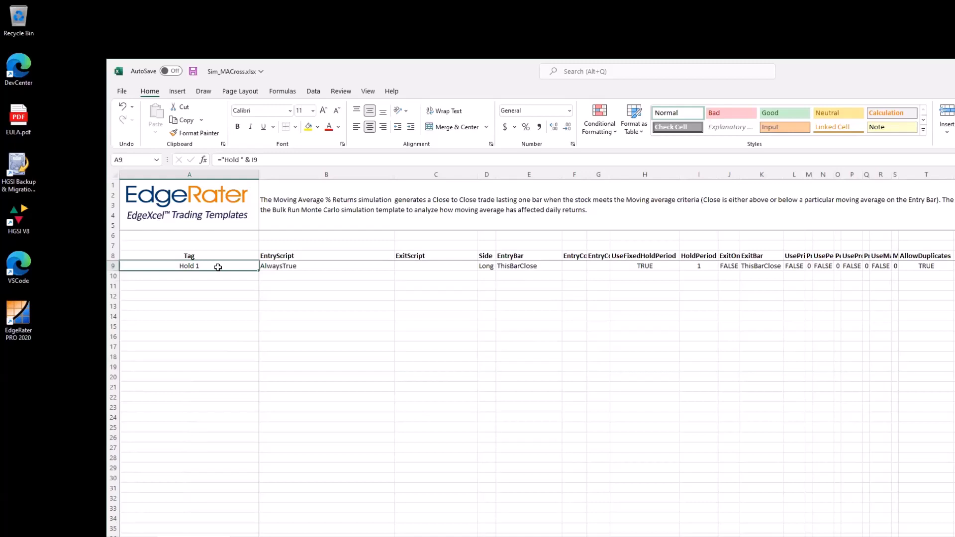
type("MAC")
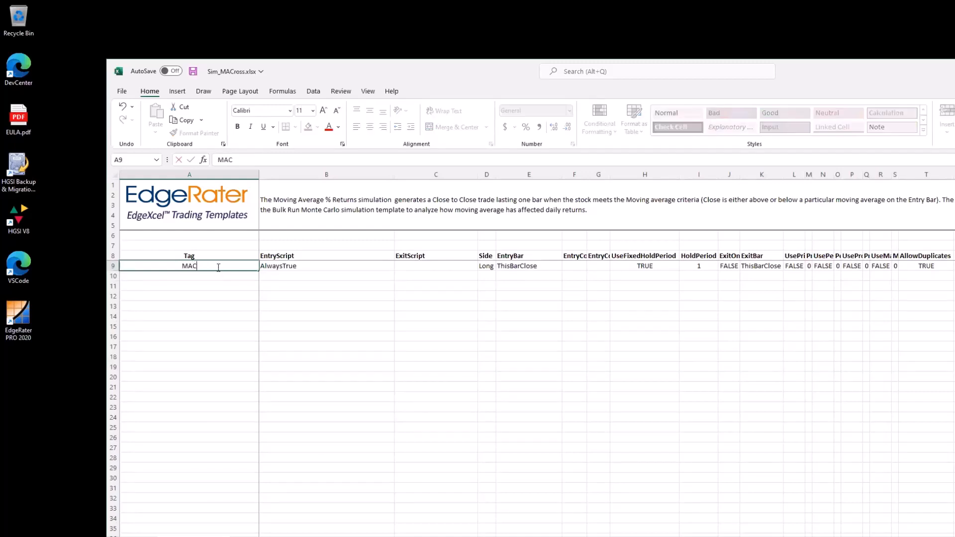
key("BackSpace")
type("U2250")
key("Tab")
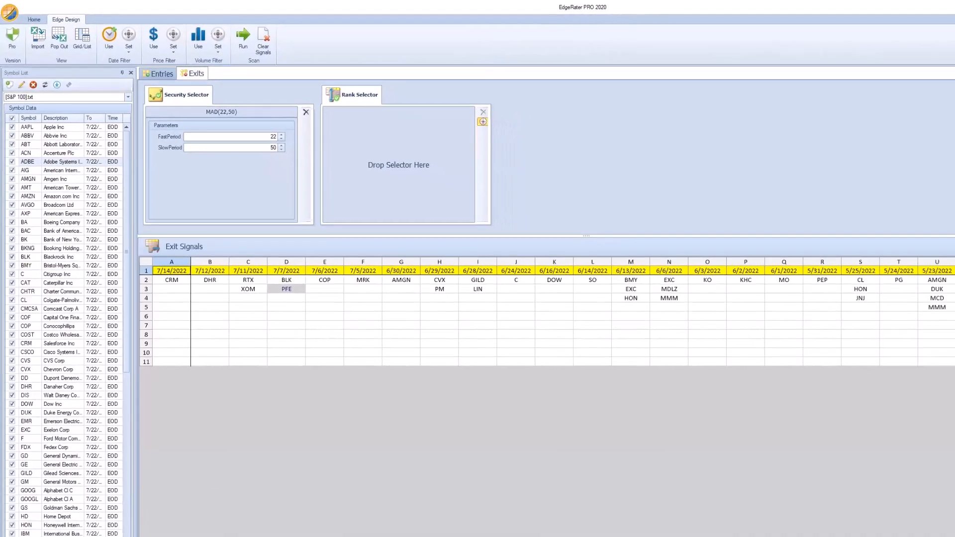
Step: Open the PFE chart from the 7/7/2022 exit signals and keep its formula parameters pinned to read the scan script name
scroll(902, 188, "up", 4)
scroll(899, 187, "up", 3)
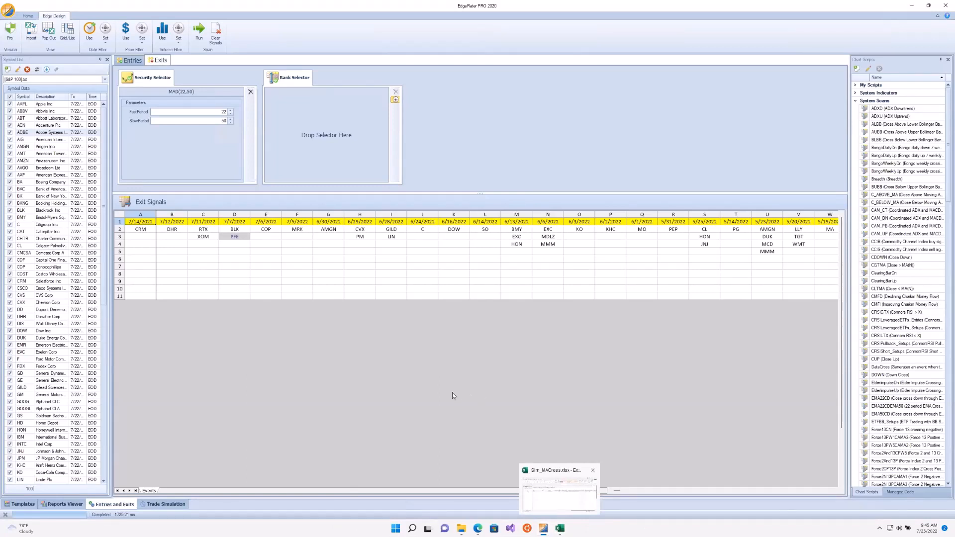
double_click(239, 237)
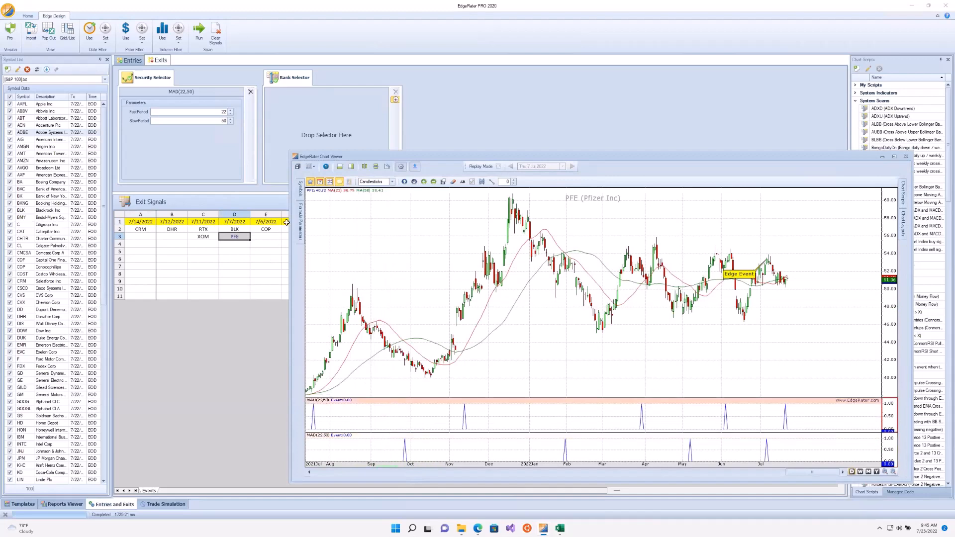
mouse_move(302, 222)
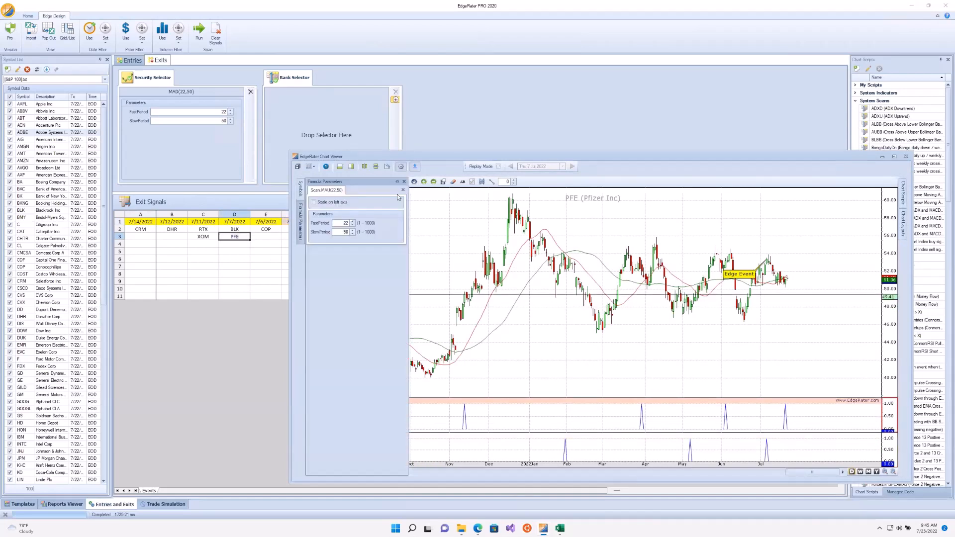
left_click(397, 183)
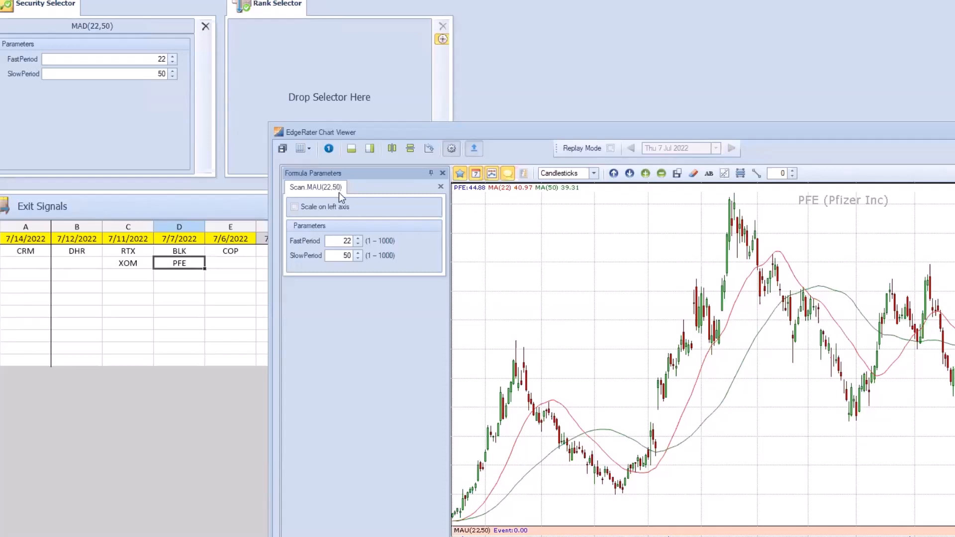
left_click(491, 173)
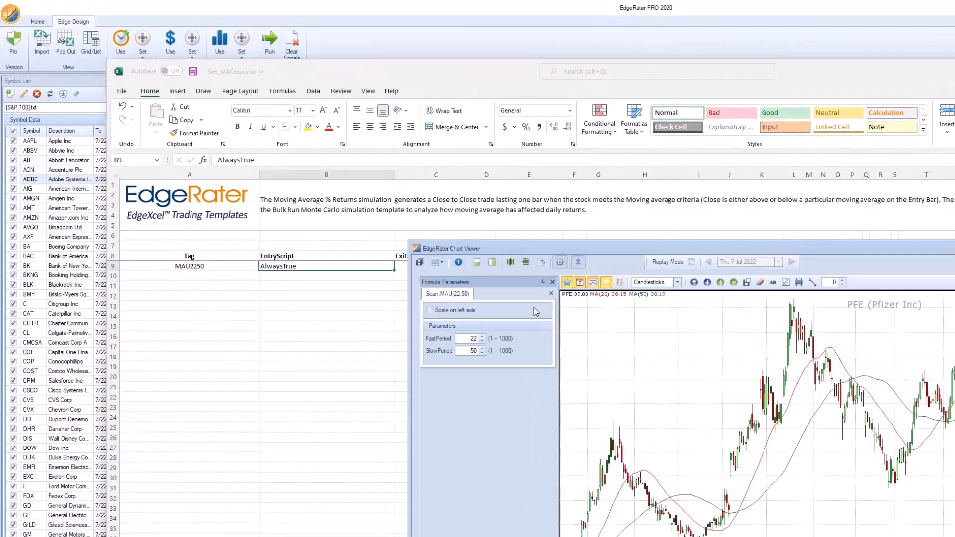
Step: Set the EntryScript of the MAU2250 simulation to Scan.MAU(22,50), moving the chart viewer clear of the row
left_click_drag(471, 250, 488, 331)
left_click(300, 267)
type("S")
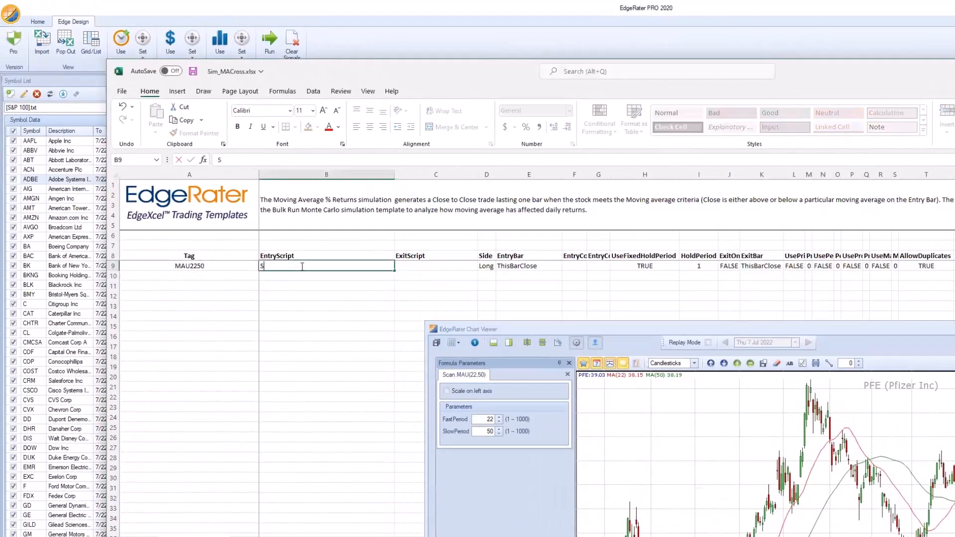
type("can.MAU(22,50")
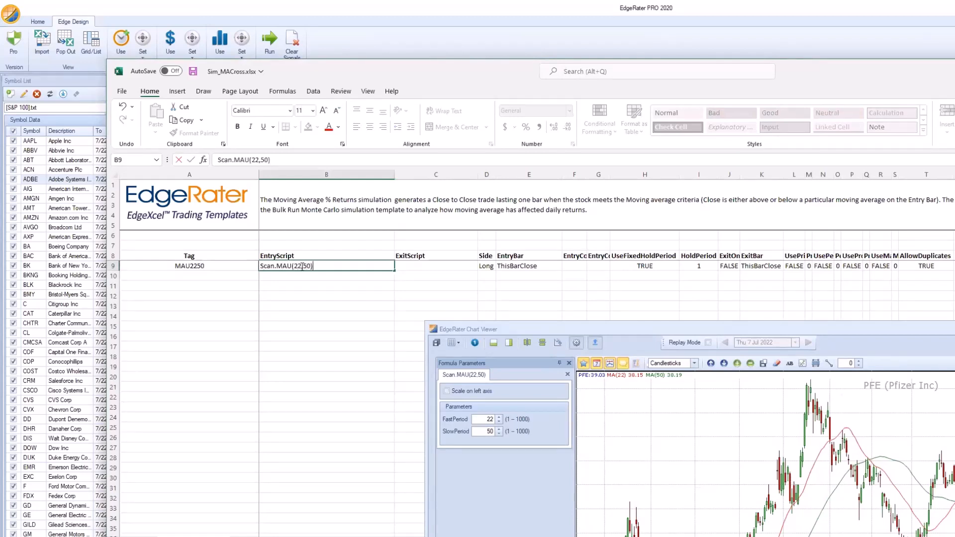
key("Tab")
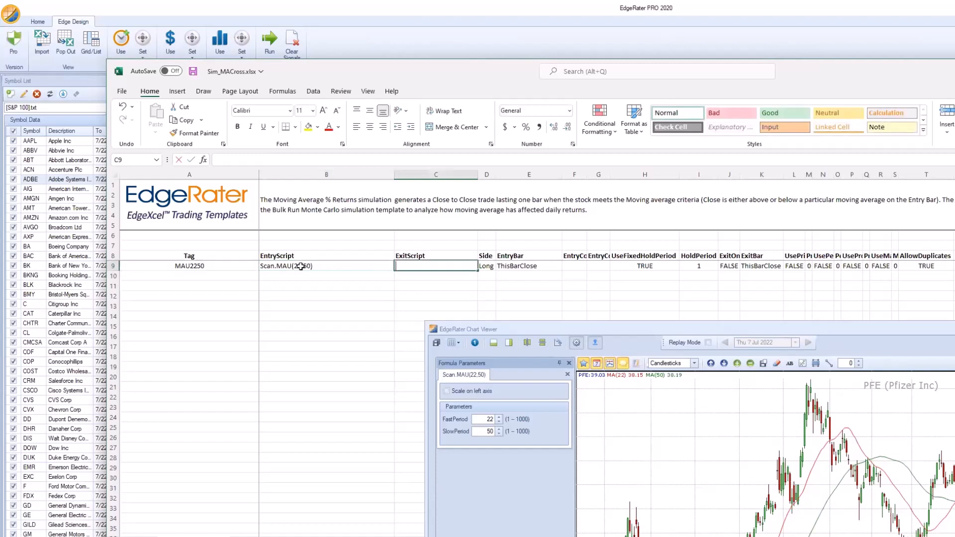
Step: Set the ExitScript of the MAU2250 simulation to Scan.MAD(22,50)
type("Scan.MAD")
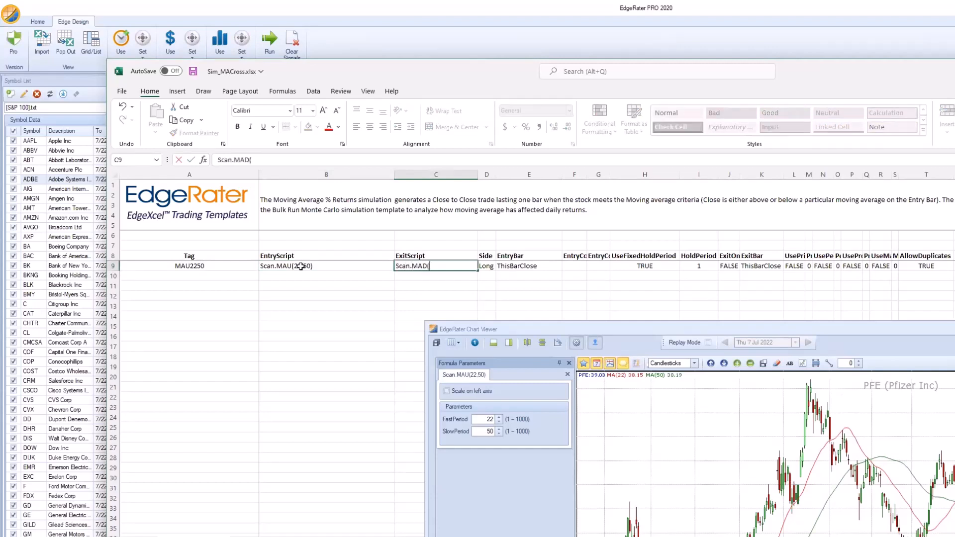
type("(22,50)")
key("Tab")
Step: Set UseFixedHoldPeriod to FALSE for the MAU2250 simulation
key("Tab")
key("Tab")
key("Tab")
key("Tab")
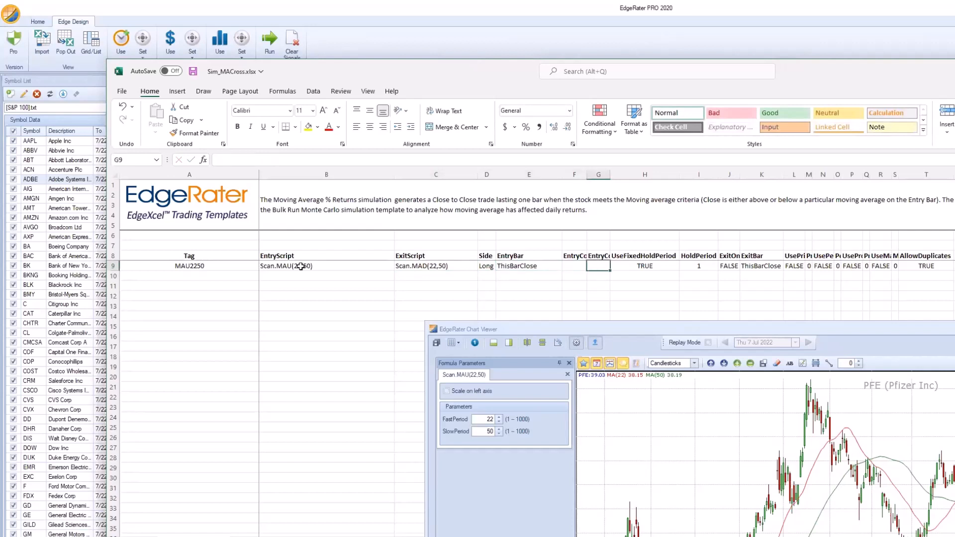
type("FALSE")
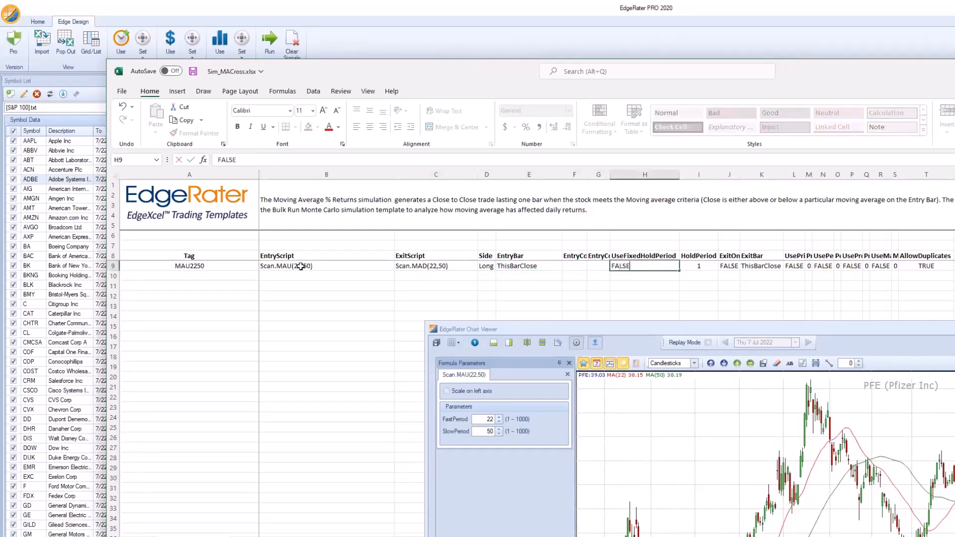
key("Tab")
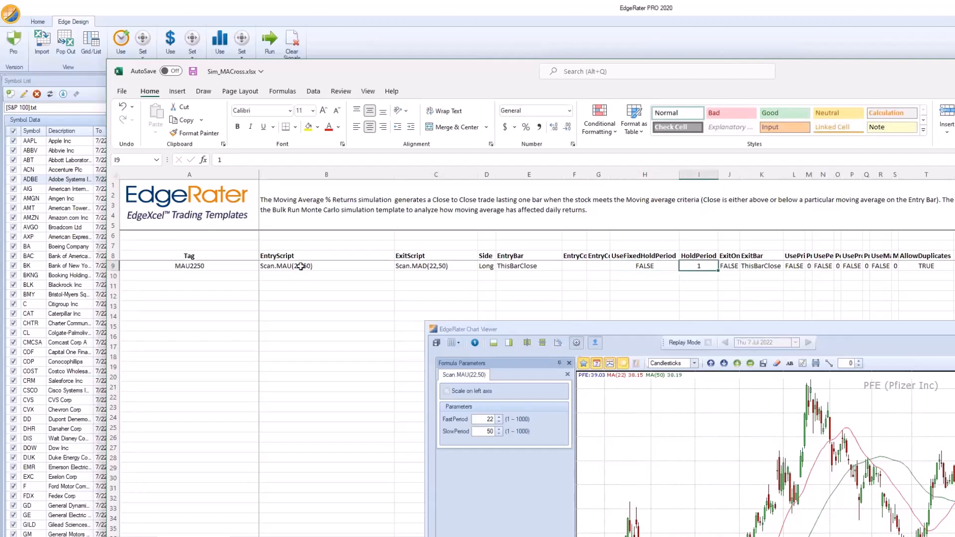
Step: Set AllowDuplicates to FALSE for the MAU2250 simulation
key("Tab")
key("Tab")
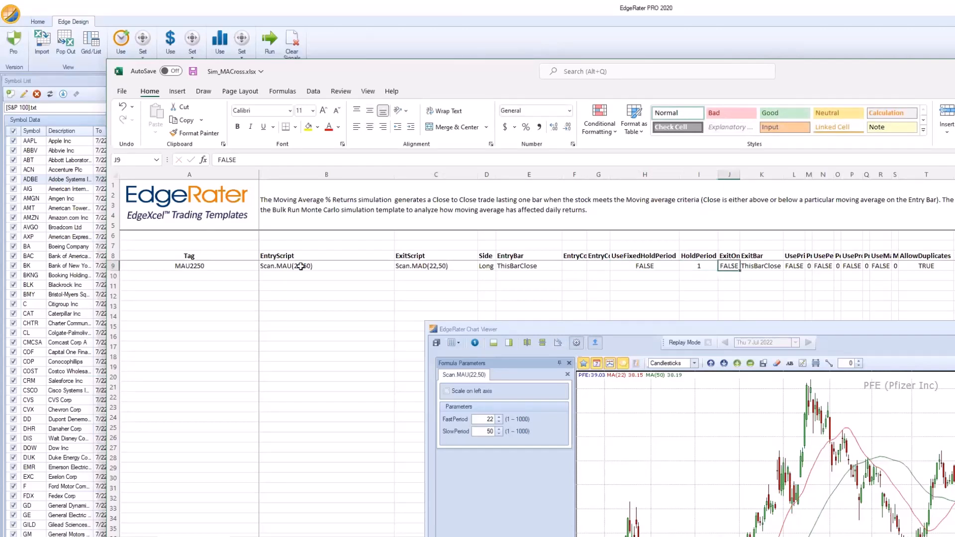
key("Tab")
key("Tab")
key("Tab")
key("Tab")
key("Tab")
key("Tab")
key("Tab")
key("Tab")
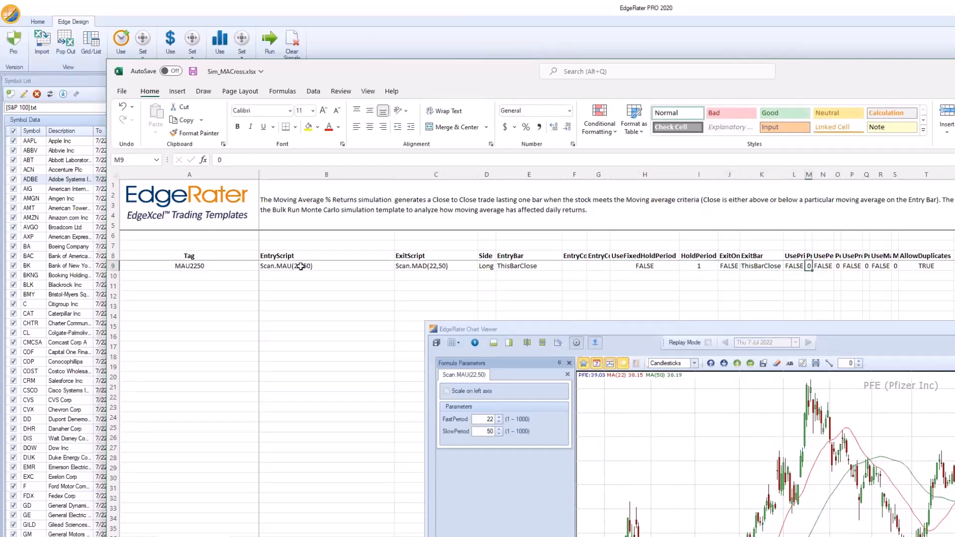
key("Tab")
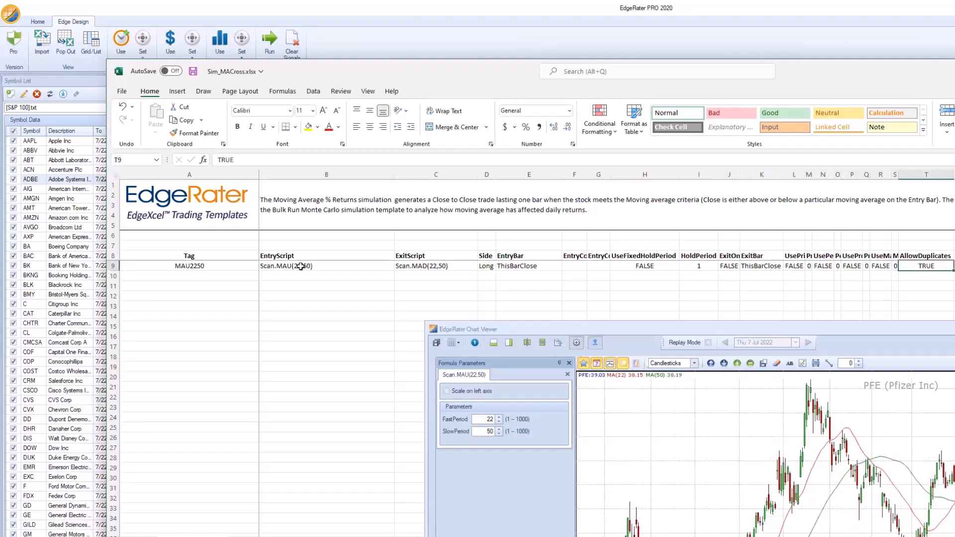
type("FALSE")
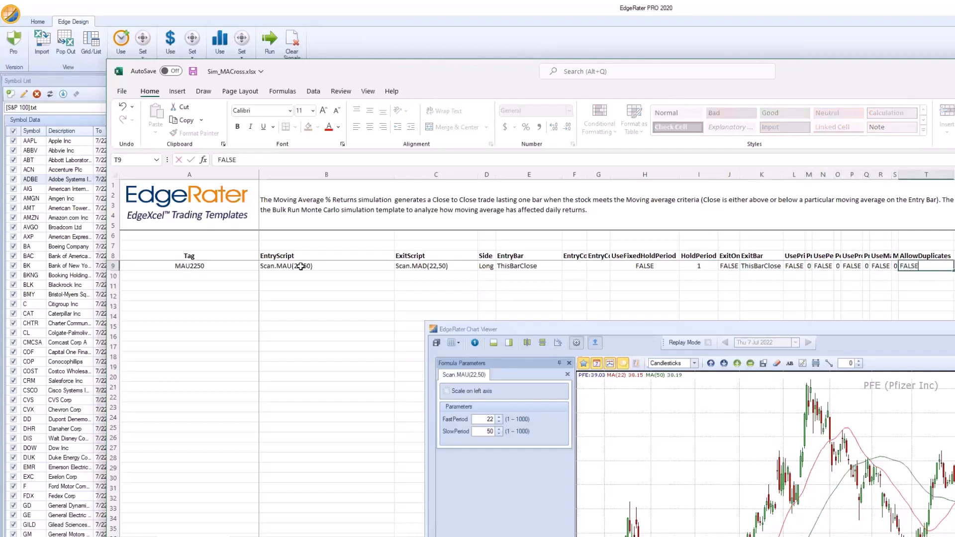
key("Return")
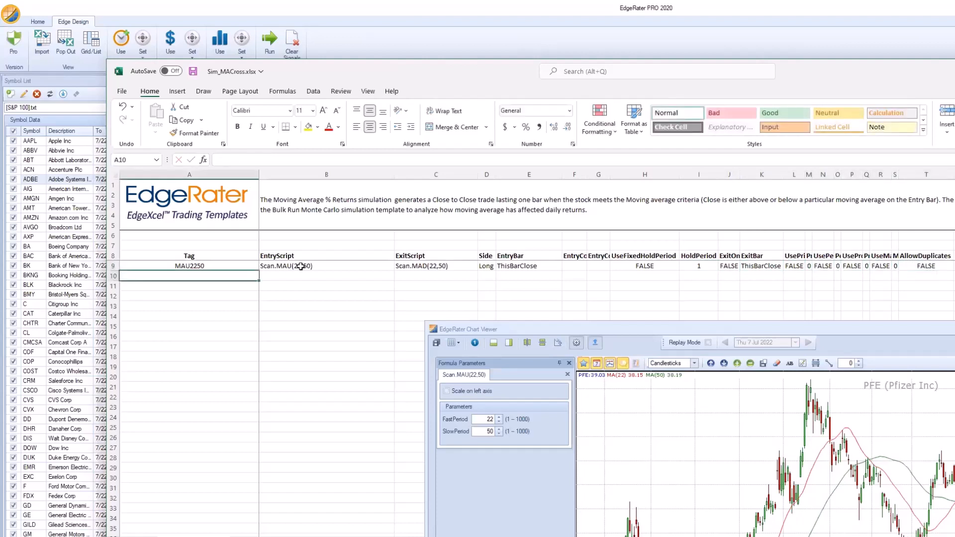
Step: Check the finished simulation row, move the Trade Simulations folder window aside and save Sim_MACross.xlsx
left_click(113, 266)
left_click_drag(340, 64, 359, 130)
left_click(407, 43)
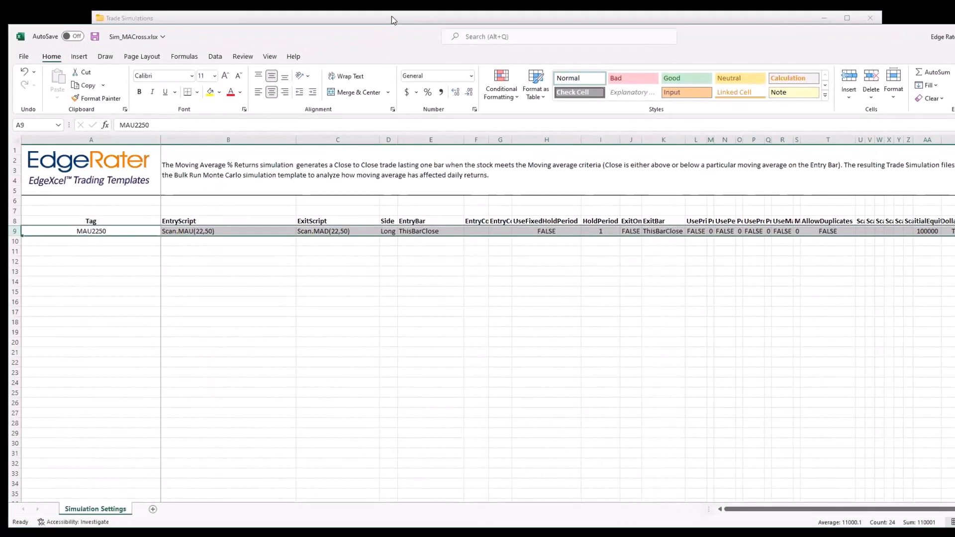
left_click_drag(396, 15, 555, 0)
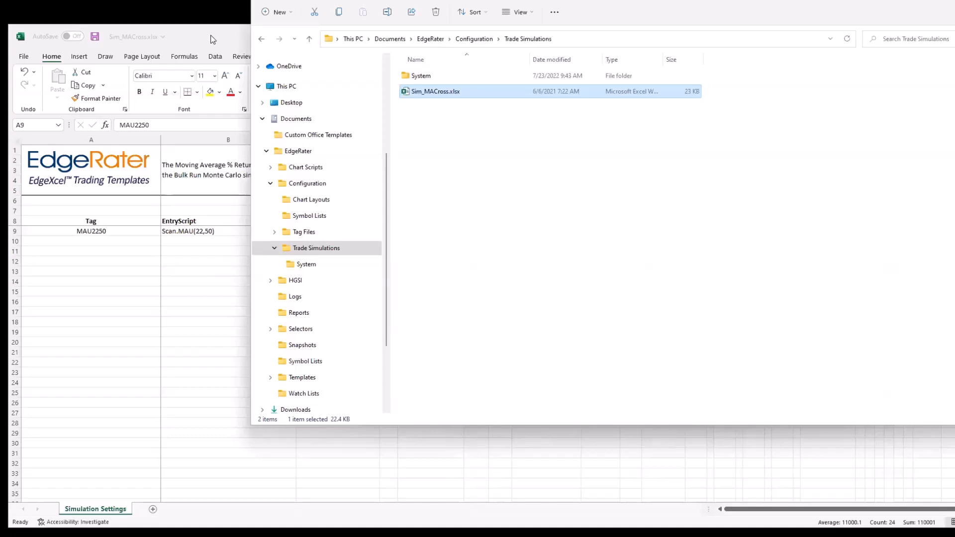
left_click(212, 38)
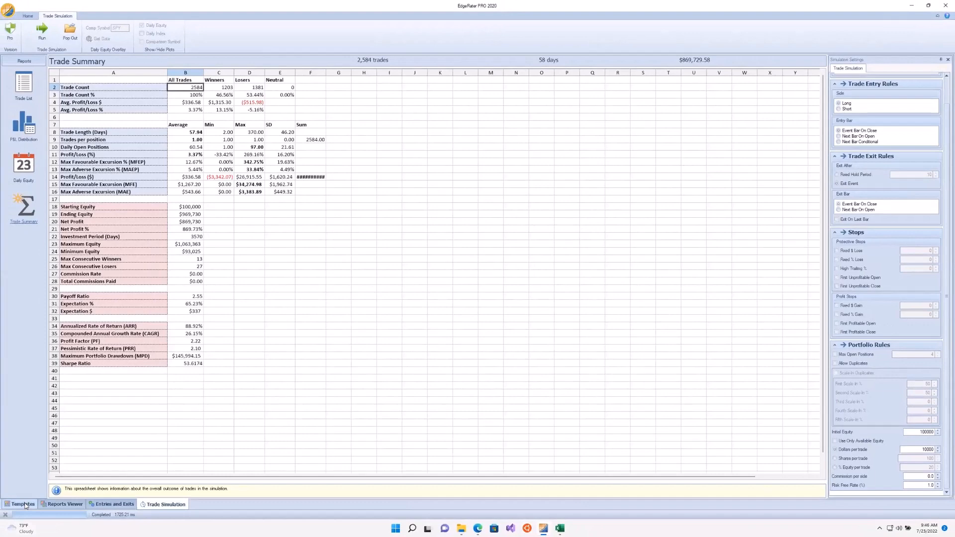
Step: Switch to EdgeRater PRO and open the Trade Simulation Batch Run template from the Trade Simulation category
left_click(25, 505)
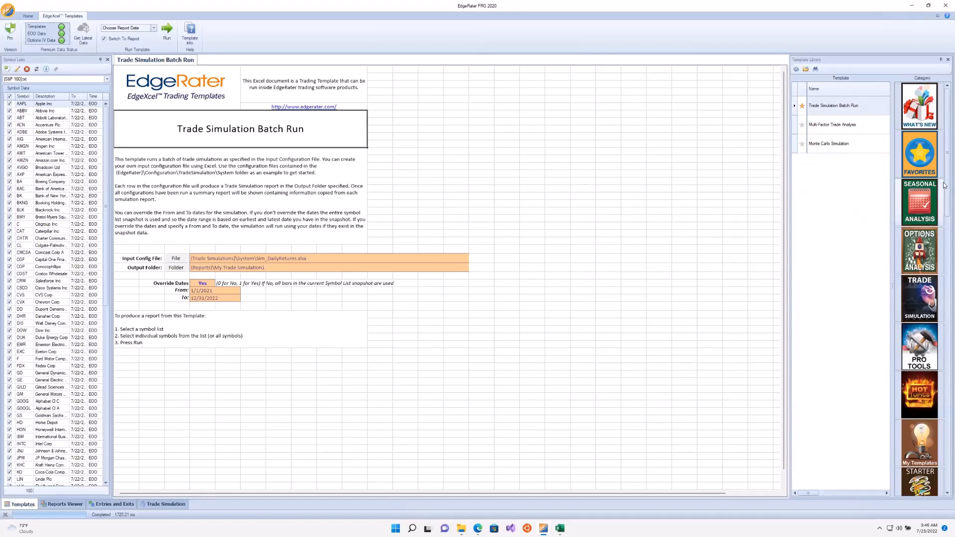
left_click(919, 298)
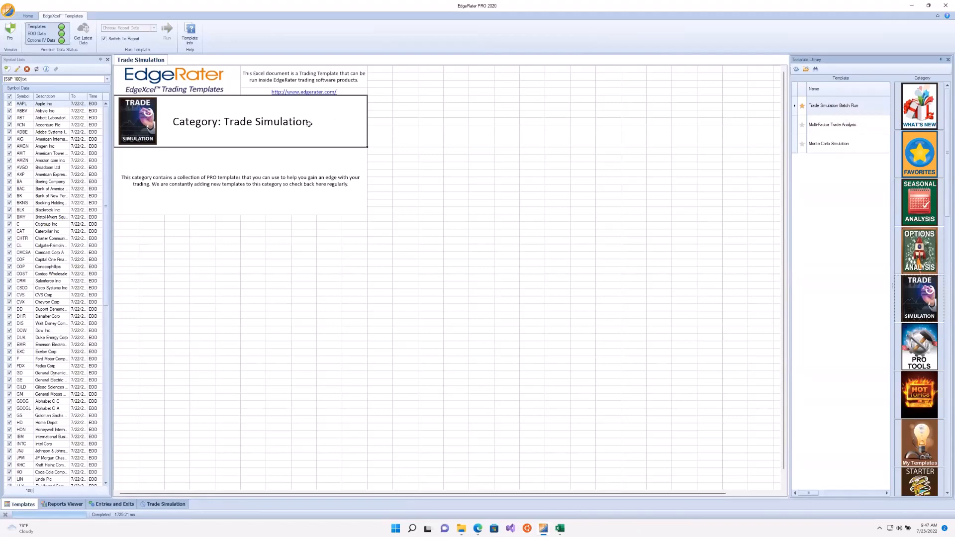
left_click(830, 125)
left_click(831, 110)
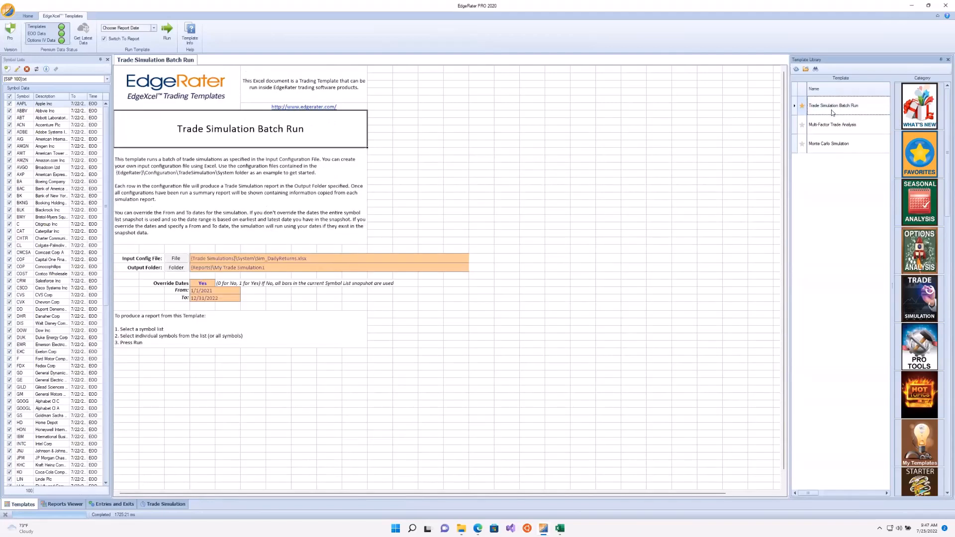
Step: Choose Sim_MACross.xlsx from the Trade Simulations folder as the batch run's input config file
left_click(180, 259)
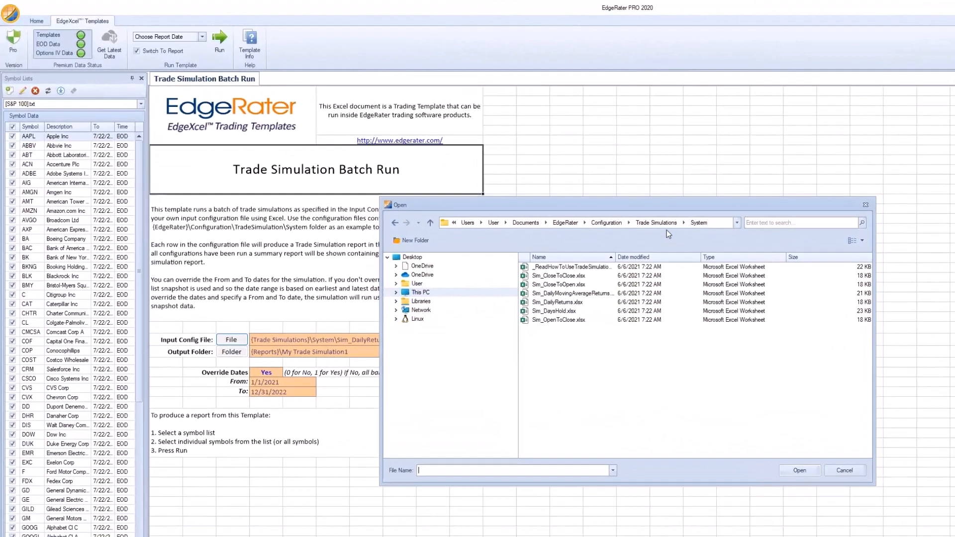
left_click(658, 224)
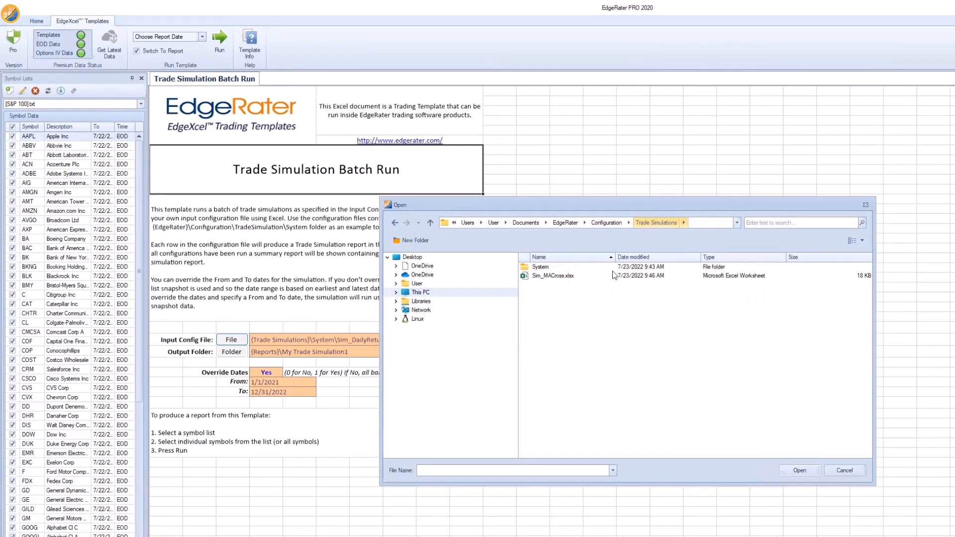
double_click(546, 278)
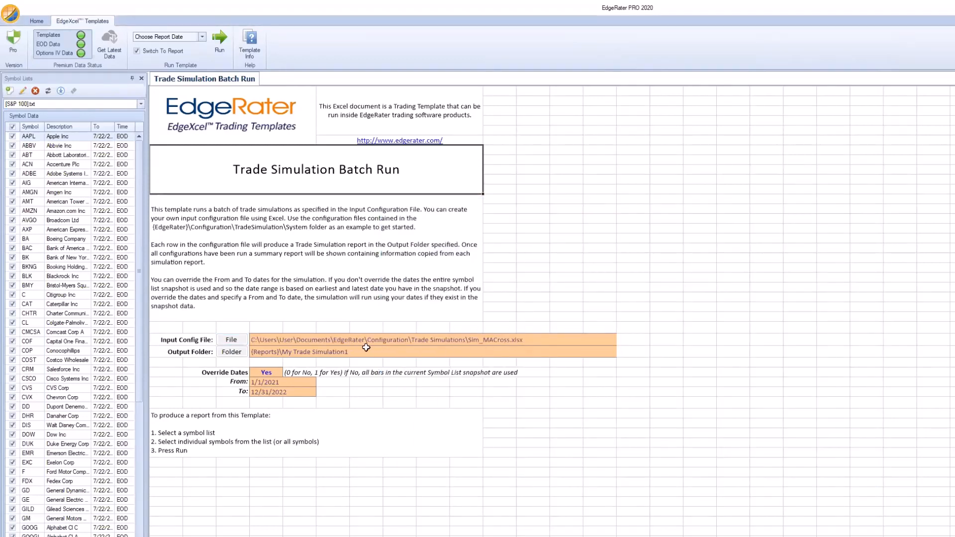
Step: Set the batch run's output folder to {Reports}\MACROSS
double_click(299, 351)
left_click_drag(349, 351, 282, 352)
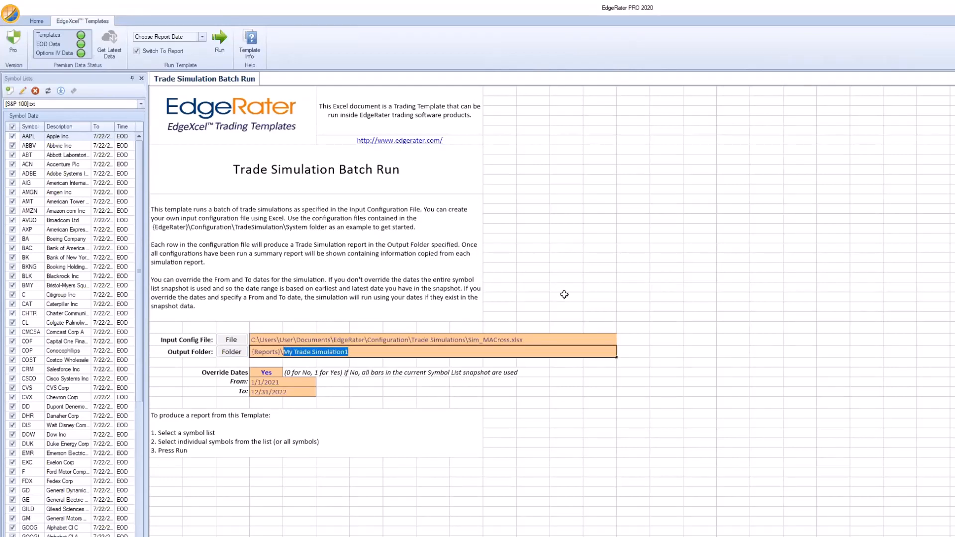
type("MAC")
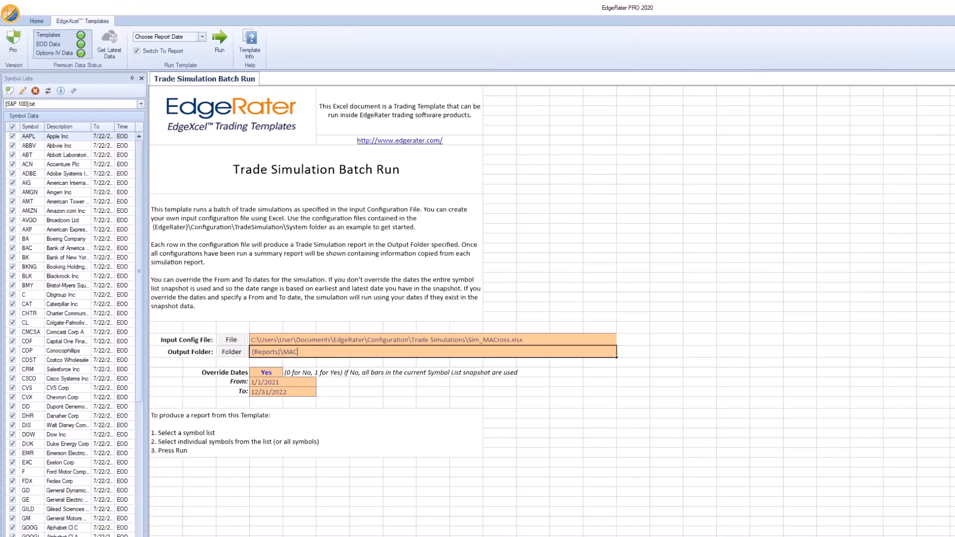
type("ROSS")
key("Return")
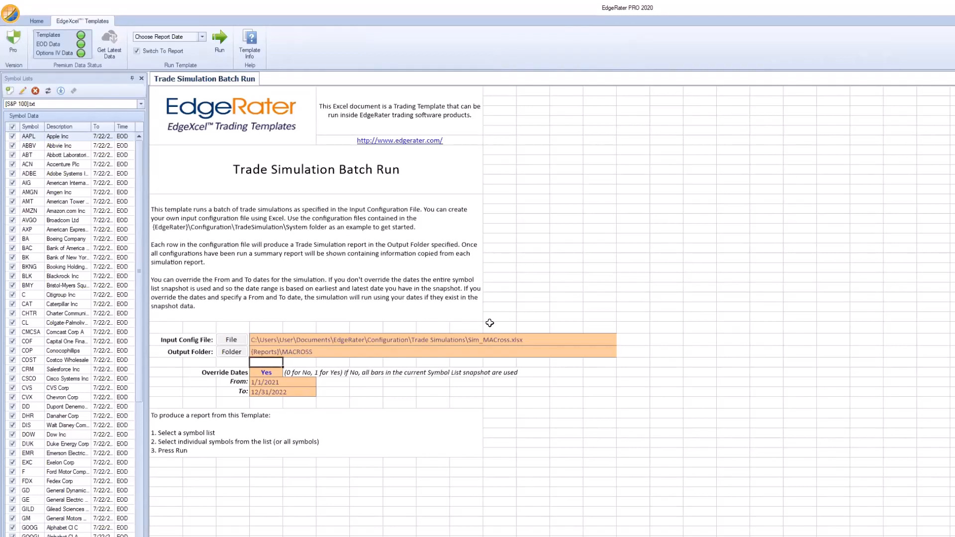
Step: Examine the S&P 100 symbol list's data update options and the date range of its data snapshot
left_click(275, 372)
left_click(22, 90)
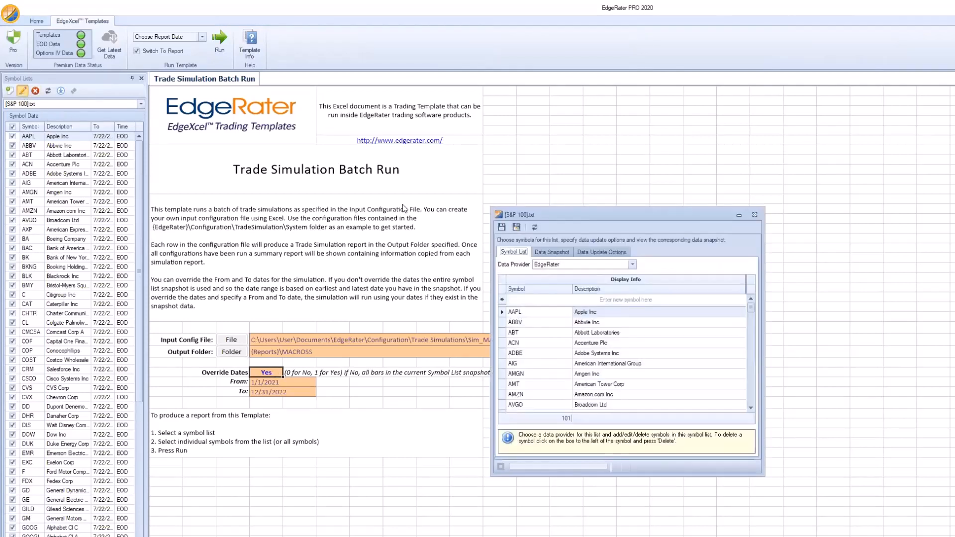
left_click(602, 253)
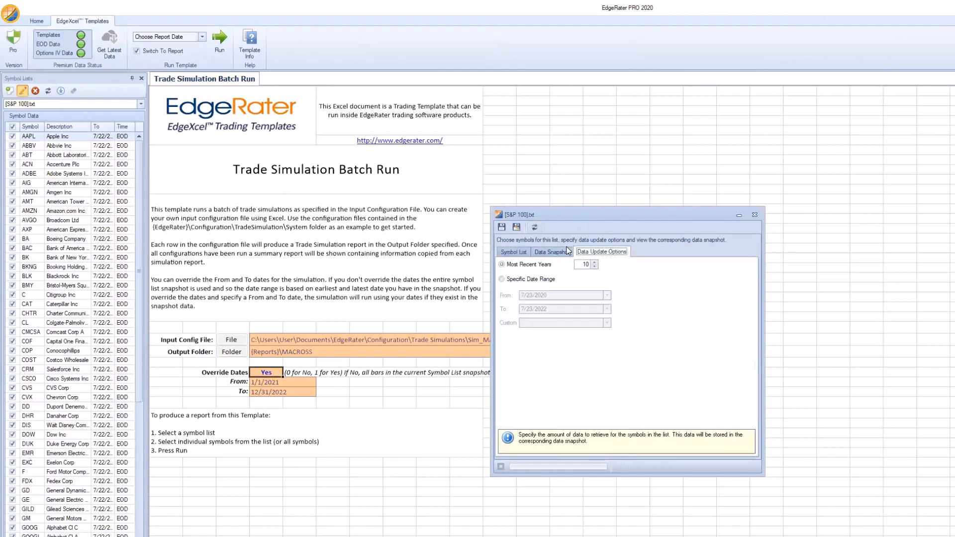
left_click(554, 252)
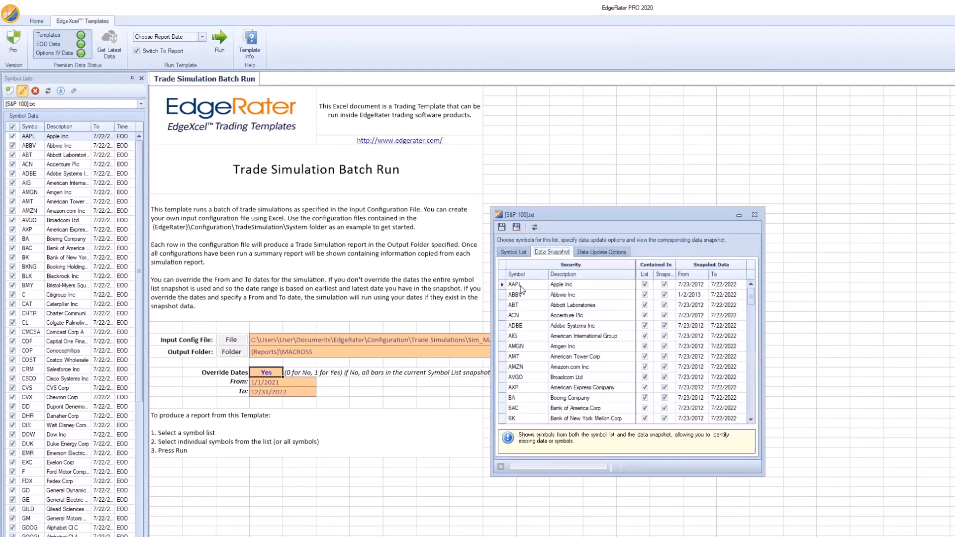
left_click(754, 215)
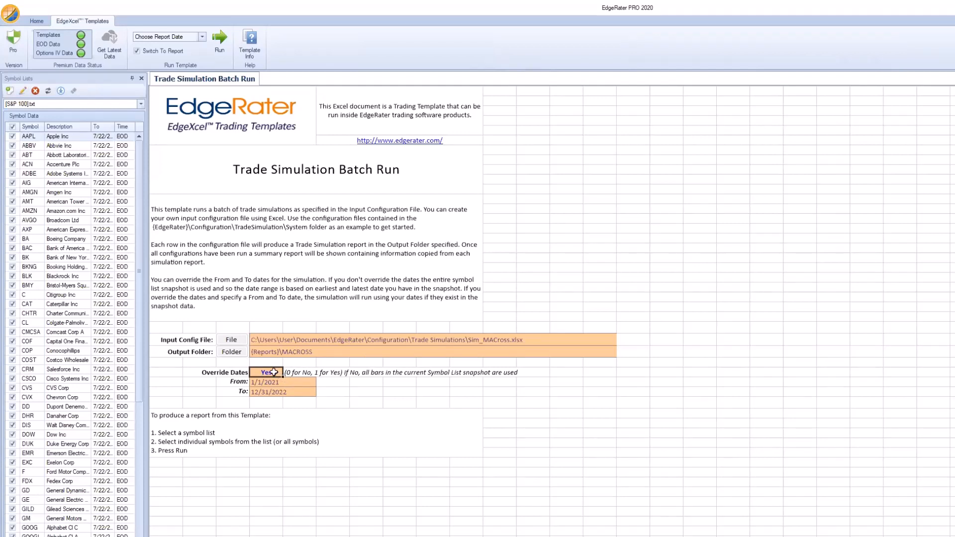
Step: Set Override Dates to 0 (No) and run the trade simulation batch
type("0")
key("Return")
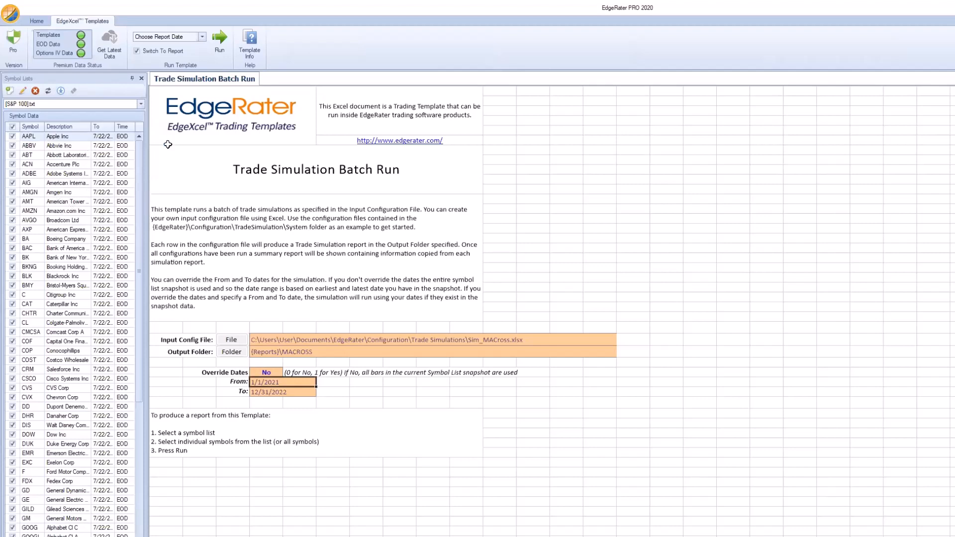
left_click(221, 40)
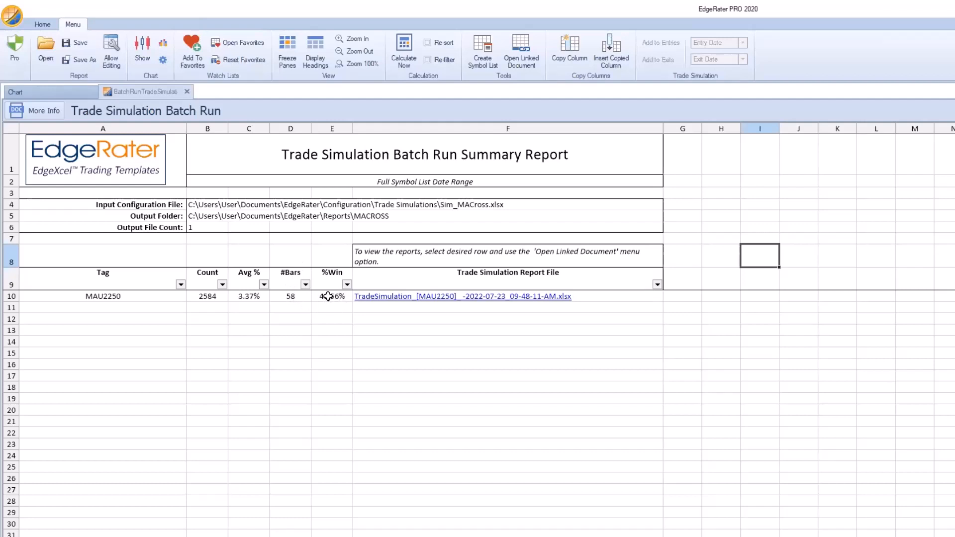
Step: Open the linked trade simulation report for the MAU2250 row and dock the chart window beside the reports, widening the report area
left_click(173, 294)
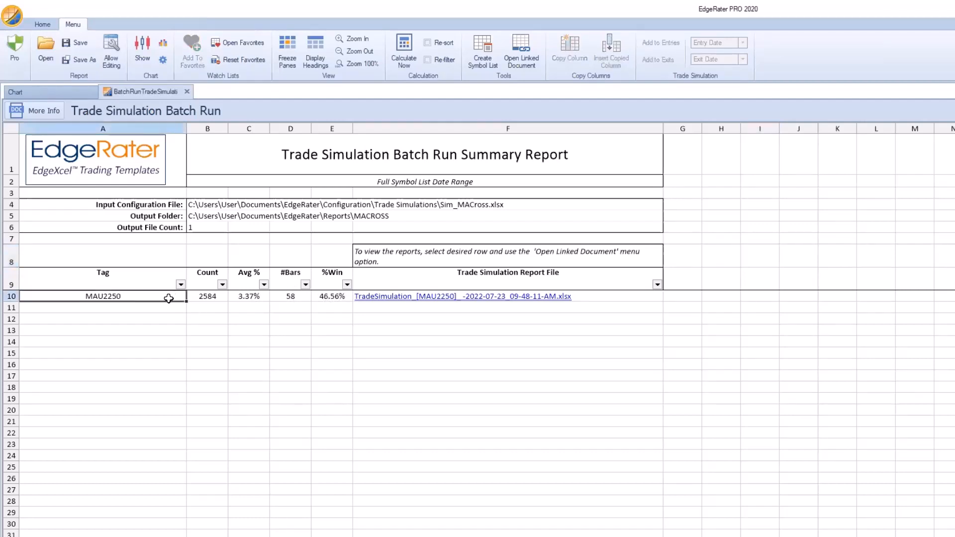
left_click(531, 54)
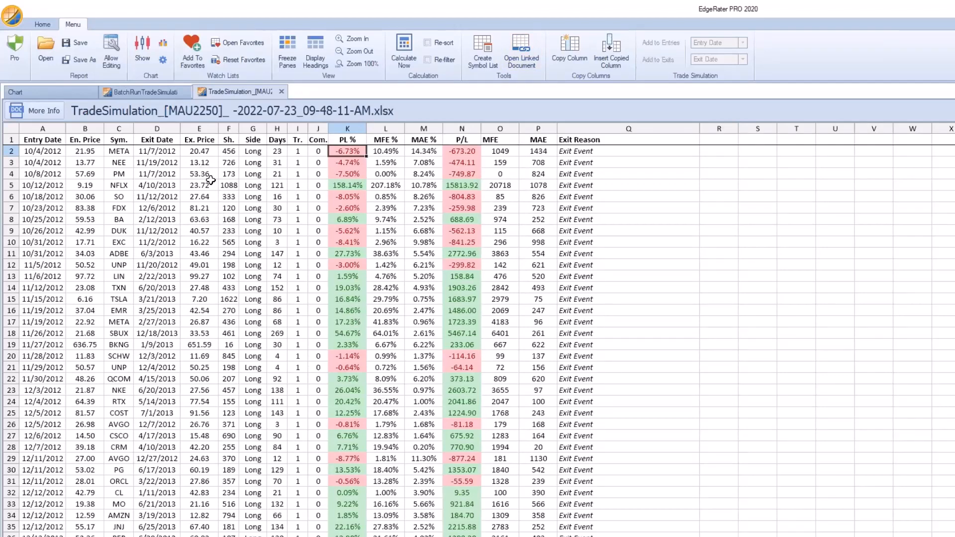
double_click(203, 151)
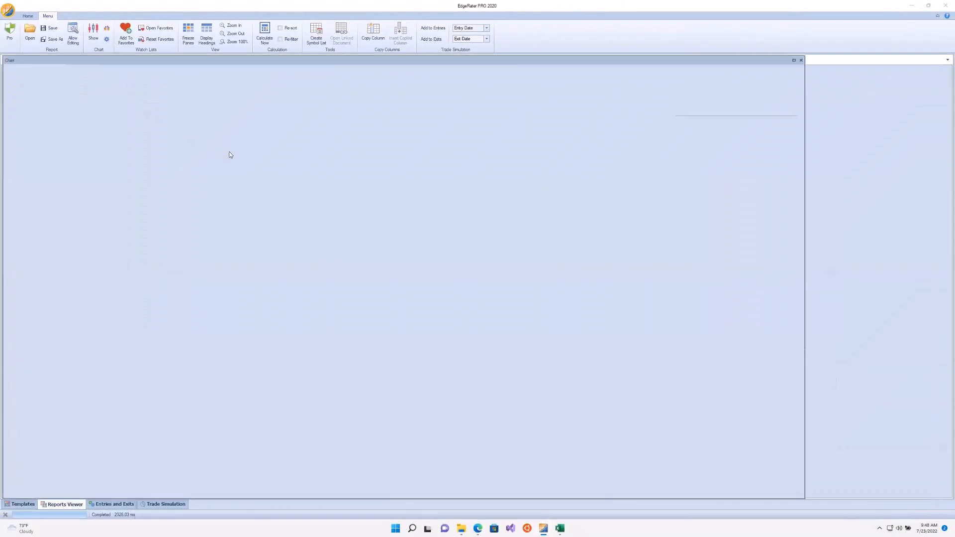
left_click_drag(229, 152, 574, 236)
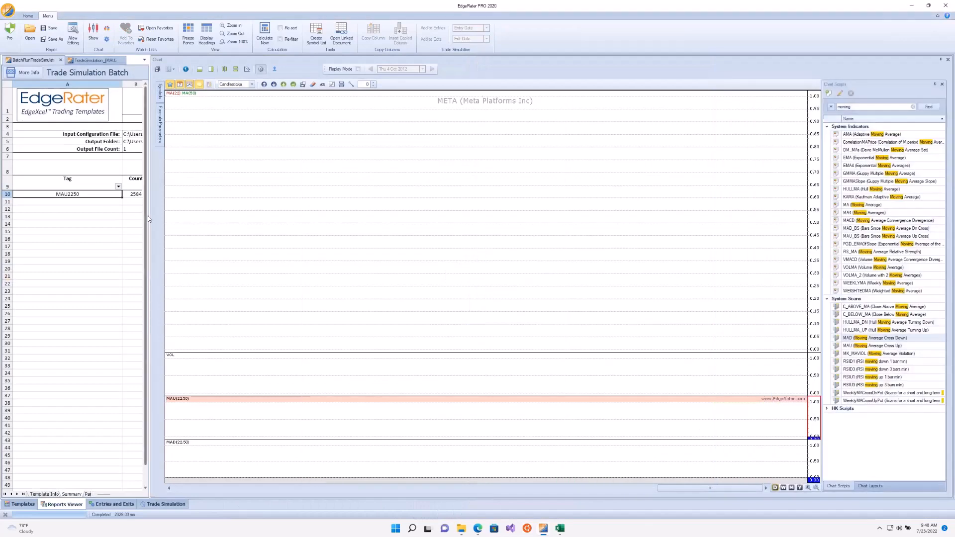
left_click_drag(157, 216, 369, 216)
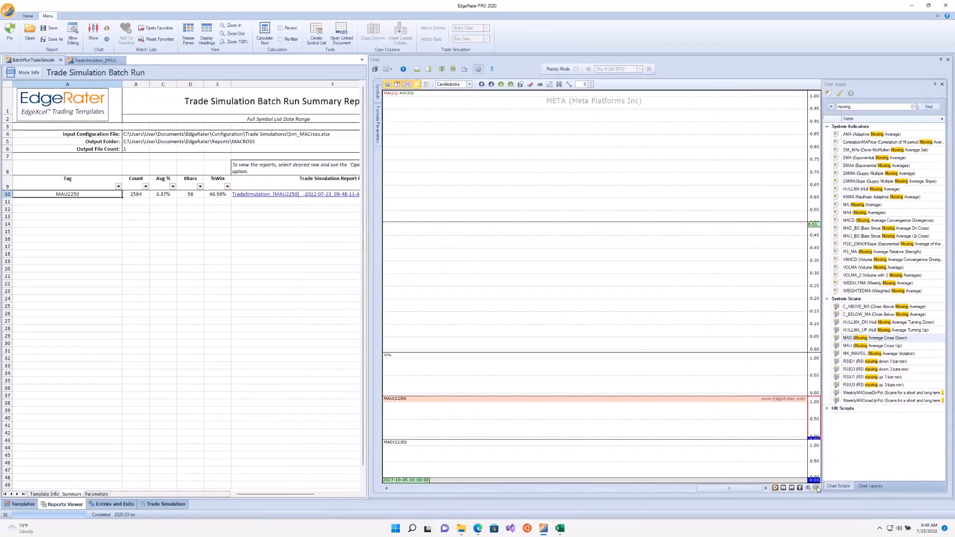
Step: Zoom the META chart out to show more price history and auto-hide the Chart Scripts pane
left_click(817, 488)
left_click(816, 488)
left_click(816, 488)
left_click(817, 488)
left_click(816, 488)
left_click(817, 488)
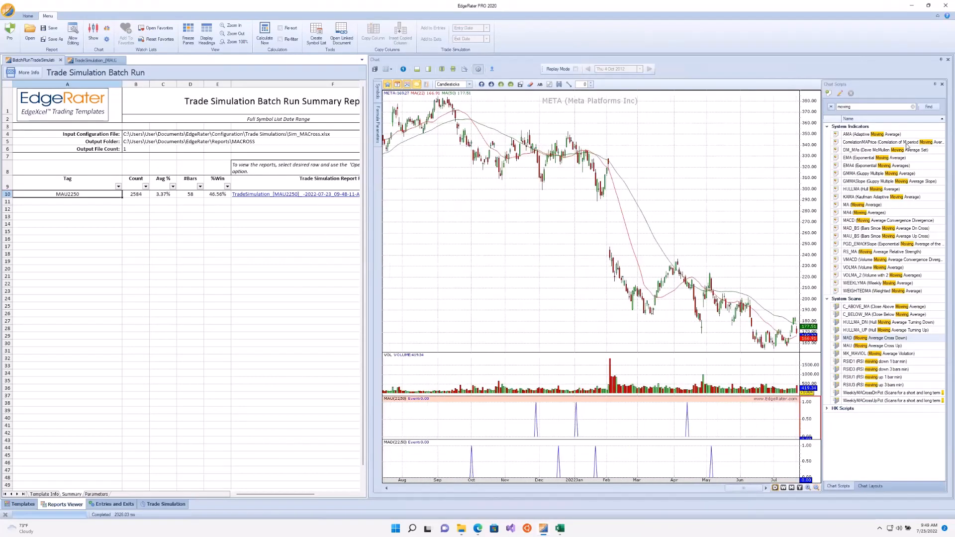
left_click(935, 84)
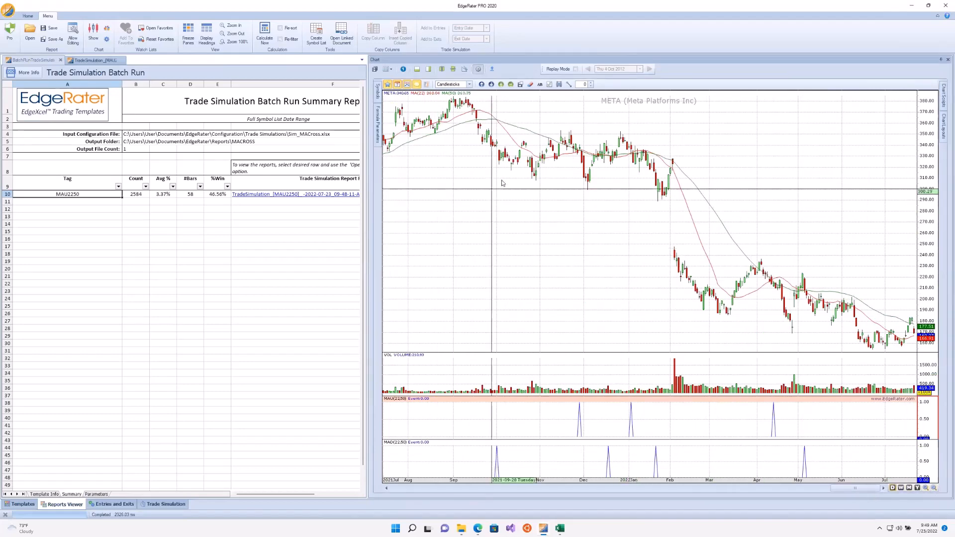
Step: Examine the charted entries and exits of the META, NEE, PM and NFLX trades in the MAU2250 trade list
left_click(101, 60)
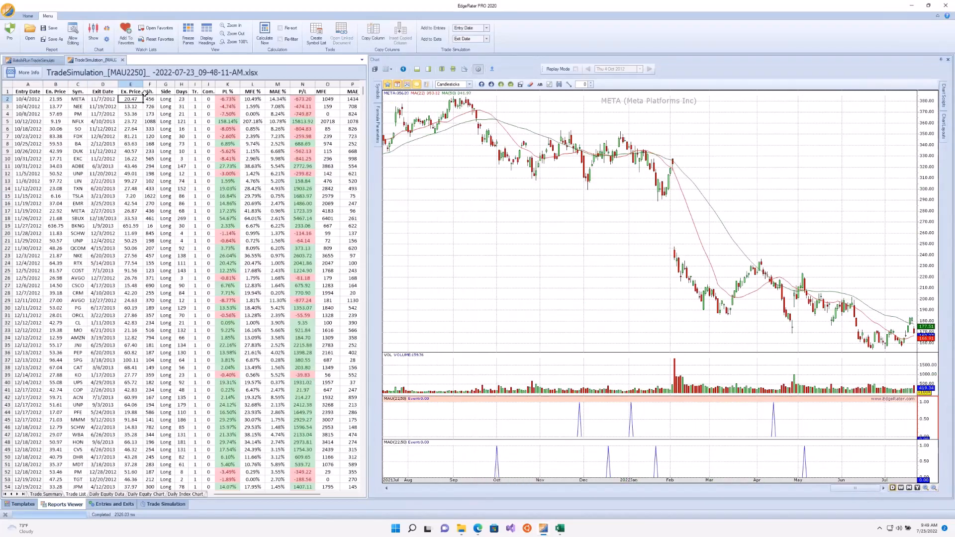
left_click(419, 86)
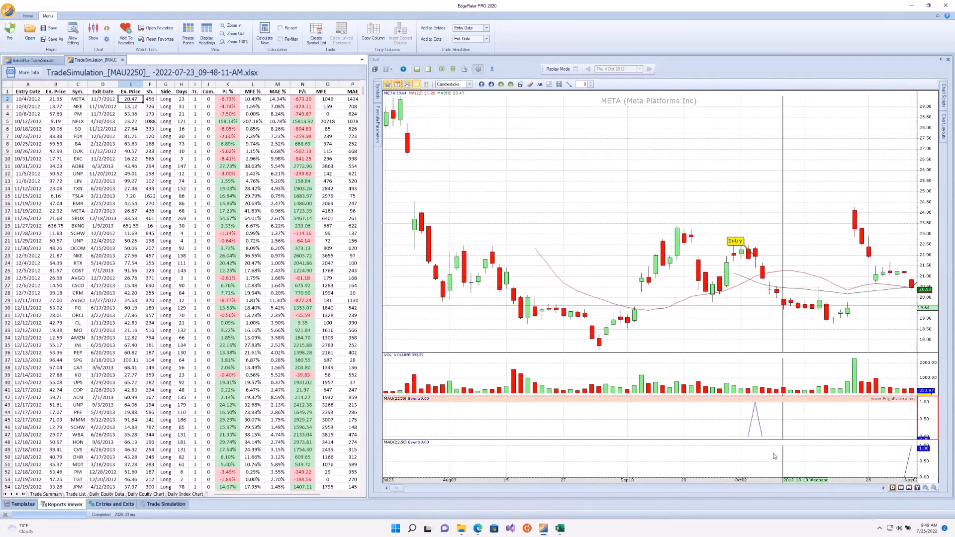
left_click_drag(396, 490, 403, 488)
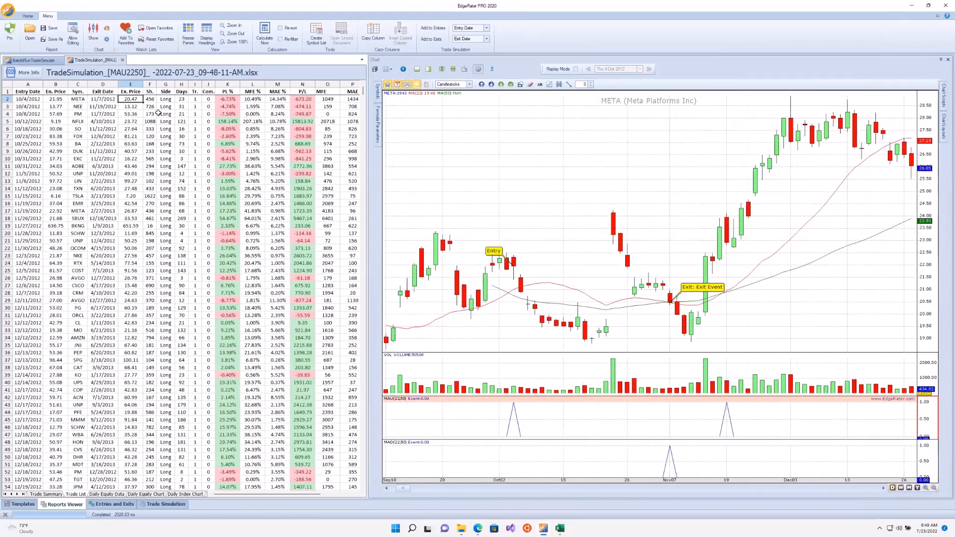
left_click(133, 106)
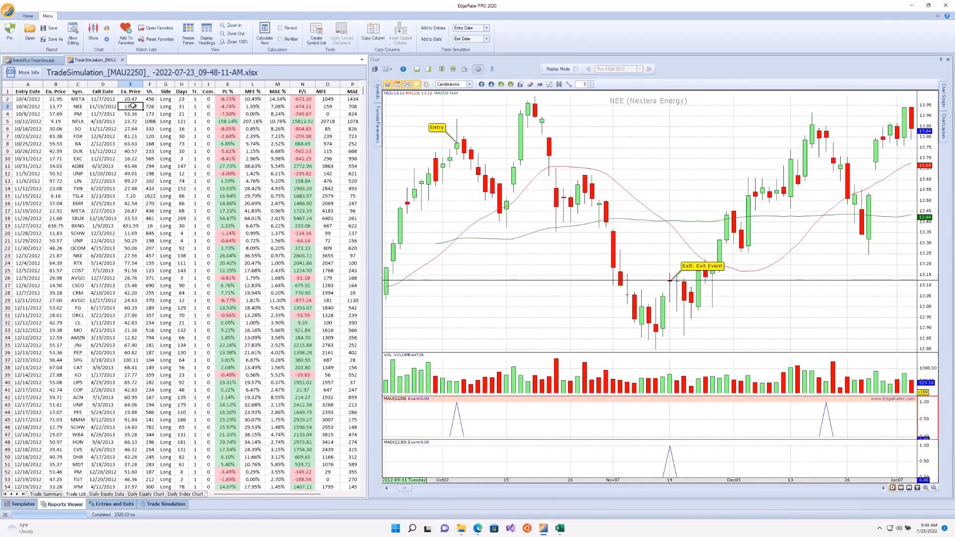
key("Down")
key("Down")
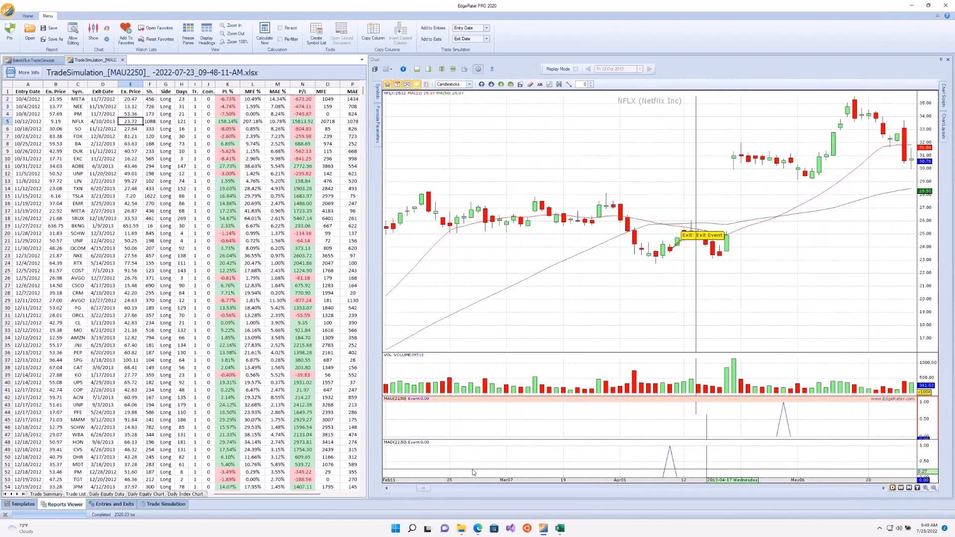
left_click_drag(441, 481, 816, 470)
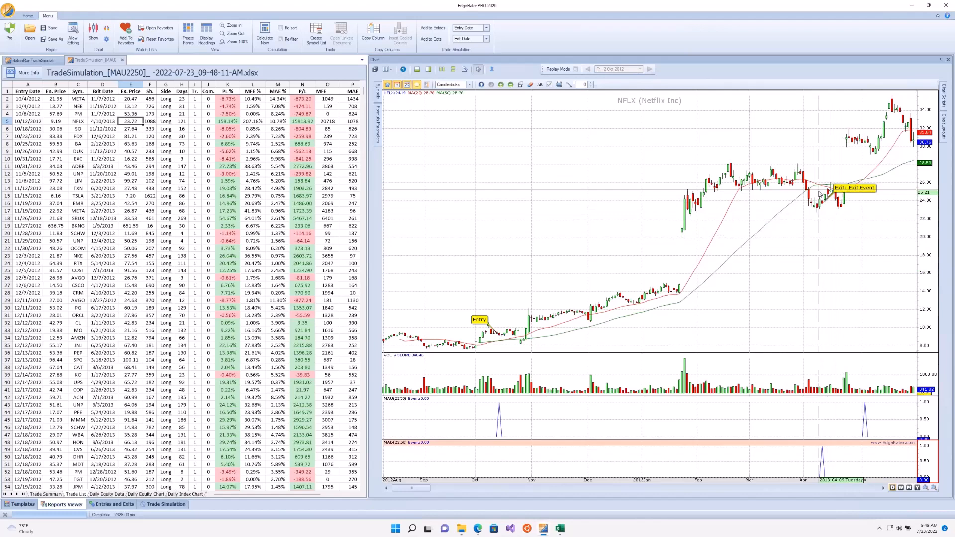
Step: Examine the charted entries and exits of the BA, EXC, LIN and EMR trades from the PL % column
left_click(226, 143)
left_click(228, 159)
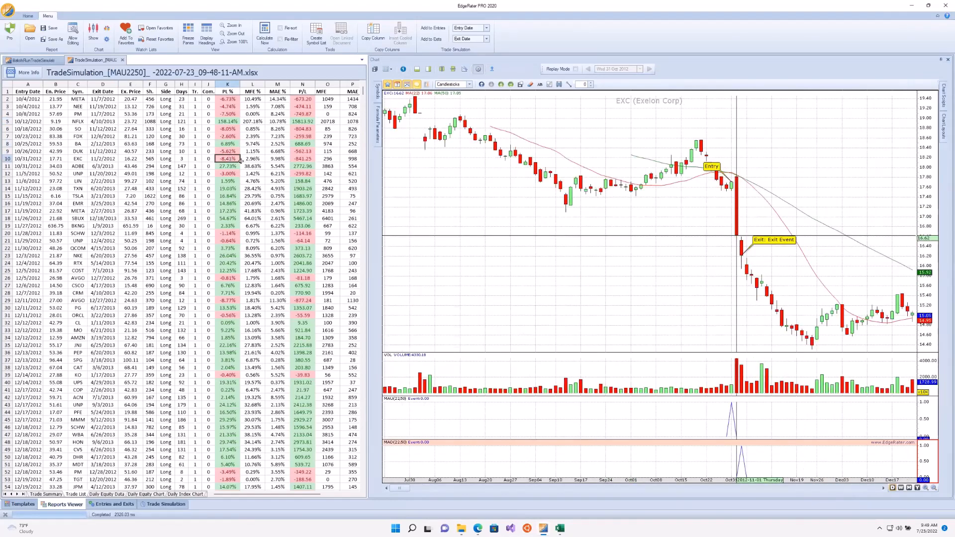
left_click(227, 182)
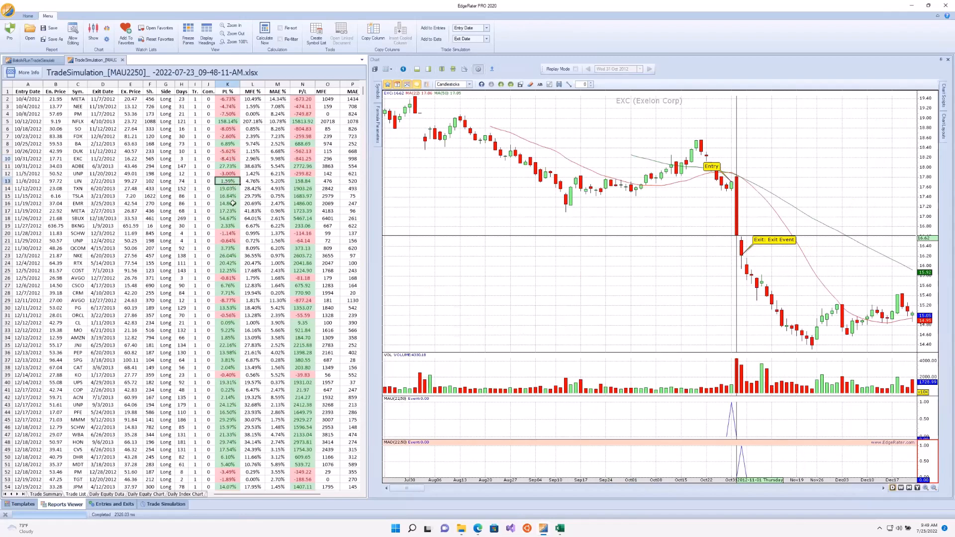
left_click(229, 204)
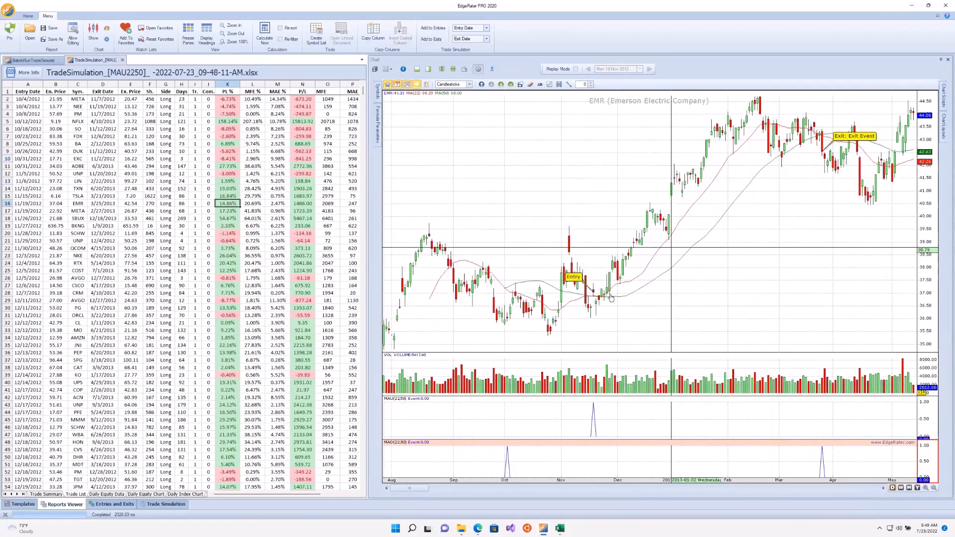
Step: Switch to Sim_MACross.xlsx in Excel and duplicate the MAU2250 row into row 10
left_click(910, 8)
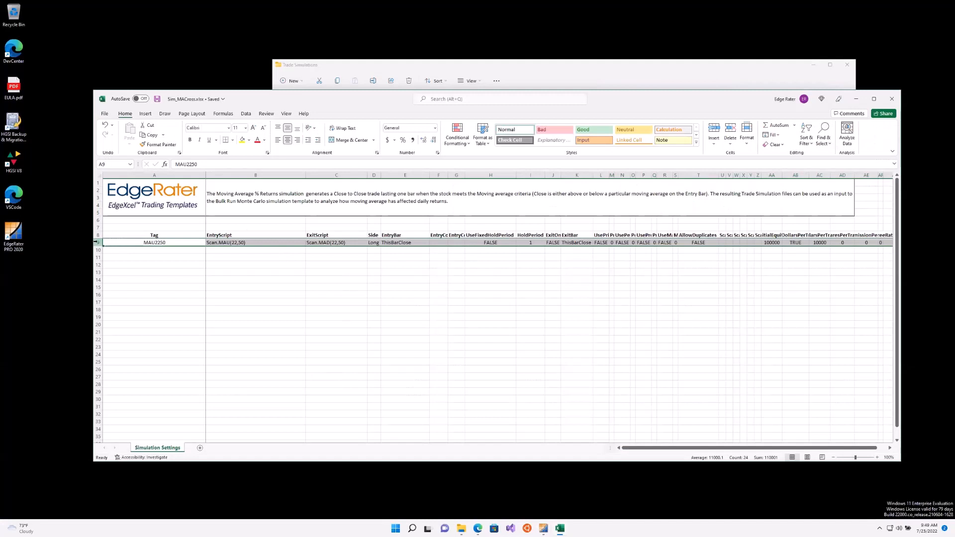
key("ctrl+c")
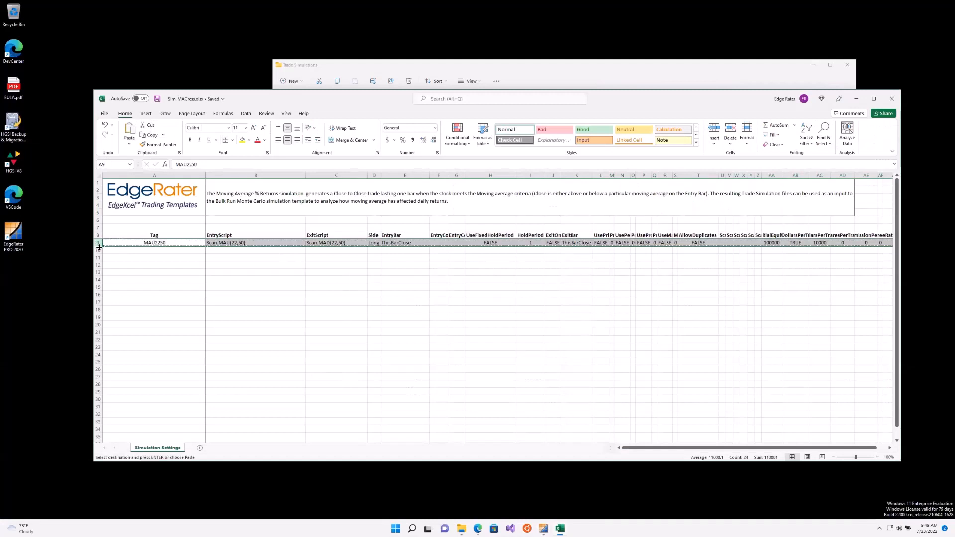
left_click(98, 249)
key("ctrl+v")
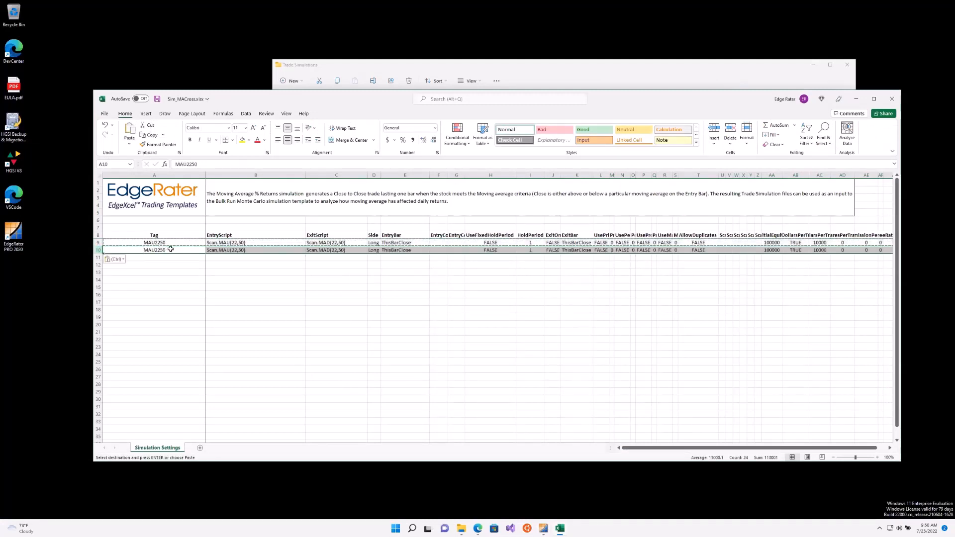
Step: Change the tag of the duplicated simulation in row 10 to MAU510
double_click(177, 250)
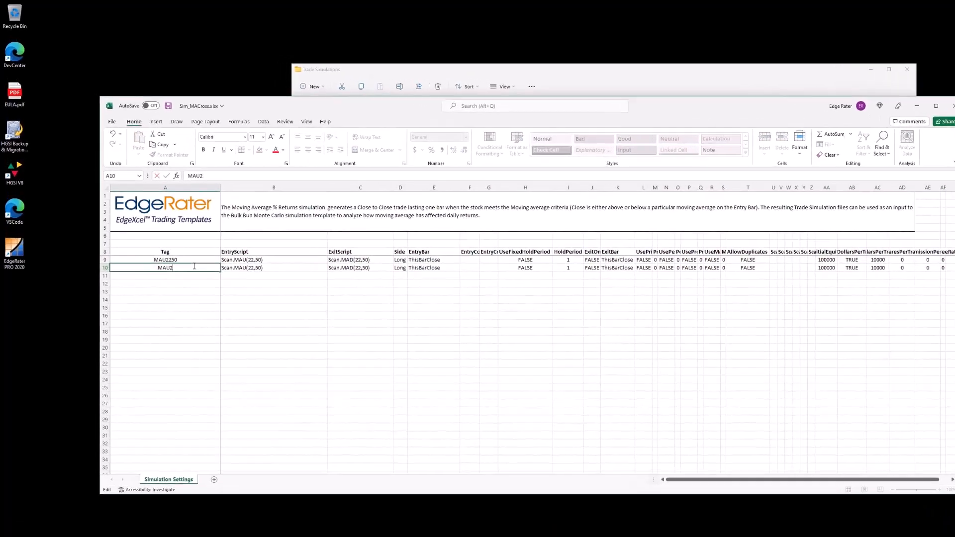
key("BackSpace")
key("BackSpace")
key("BackSpace")
key("BackSpace")
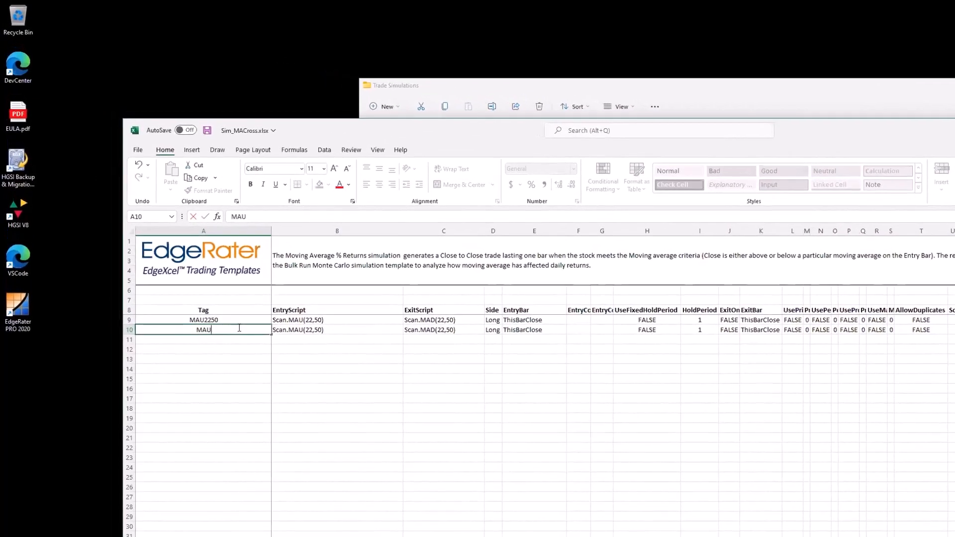
type("510")
key("Tab")
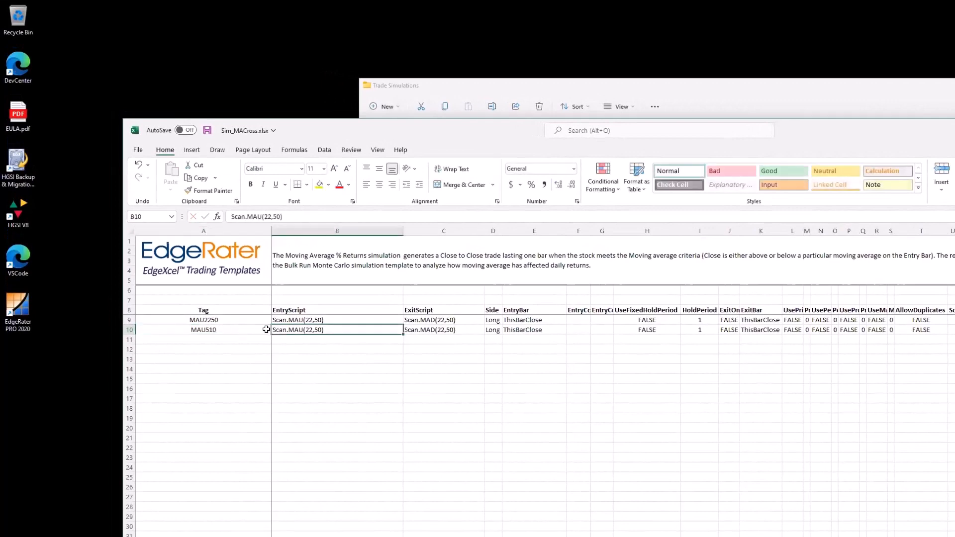
Step: Set the EntryScript of the MAU510 row to Scan.MAU(5,10)
double_click(311, 329)
key("BackSpace")
key("BackSpace")
type("5")
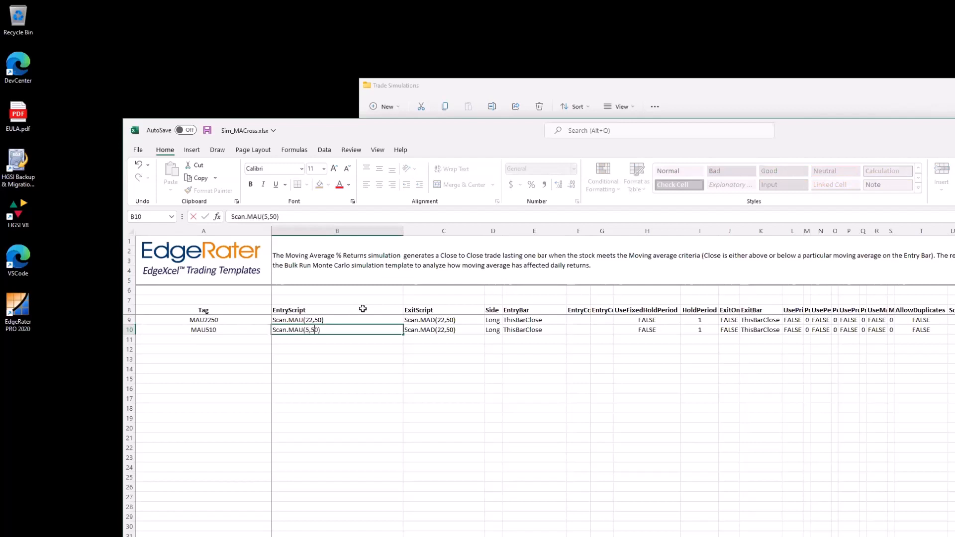
key("BackSpace")
type("10")
key("Tab")
key("Tab")
Step: Set the ExitScript of the MAU510 row to Scan.MAD(5,10) and save the workbook
left_click(433, 332)
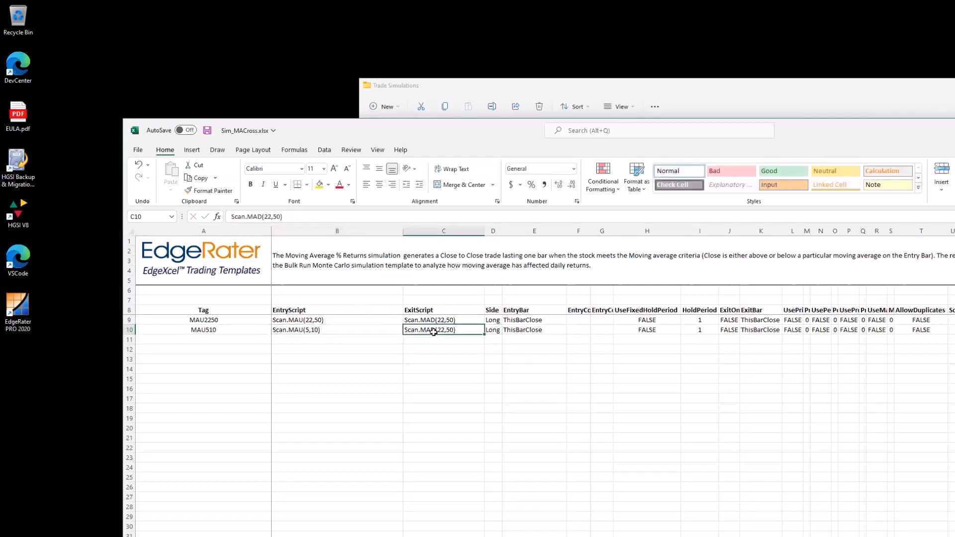
double_click(458, 330)
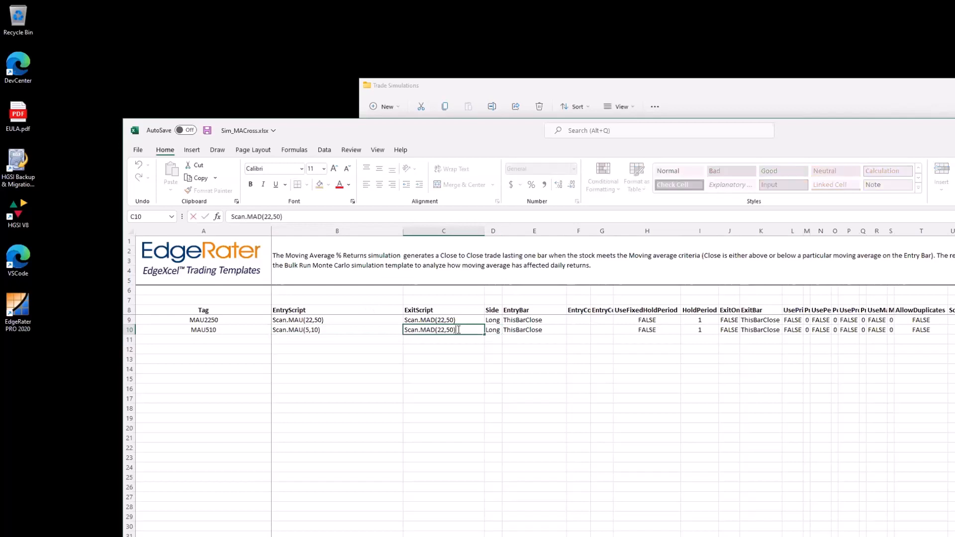
key("BackSpace")
key("BackSpace")
type("5")
key("BackSpace")
key("BackSpace")
type("10")
left_click(509, 330)
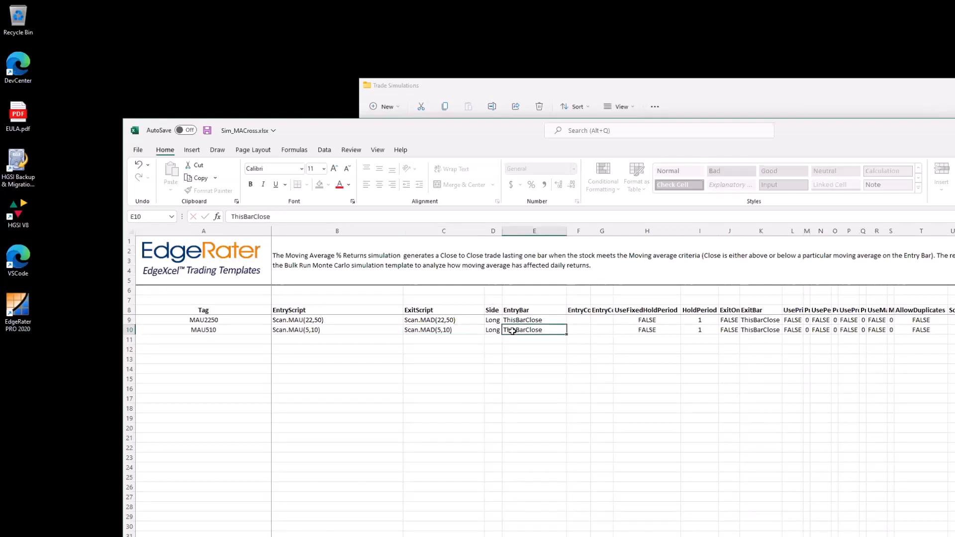
left_click(207, 130)
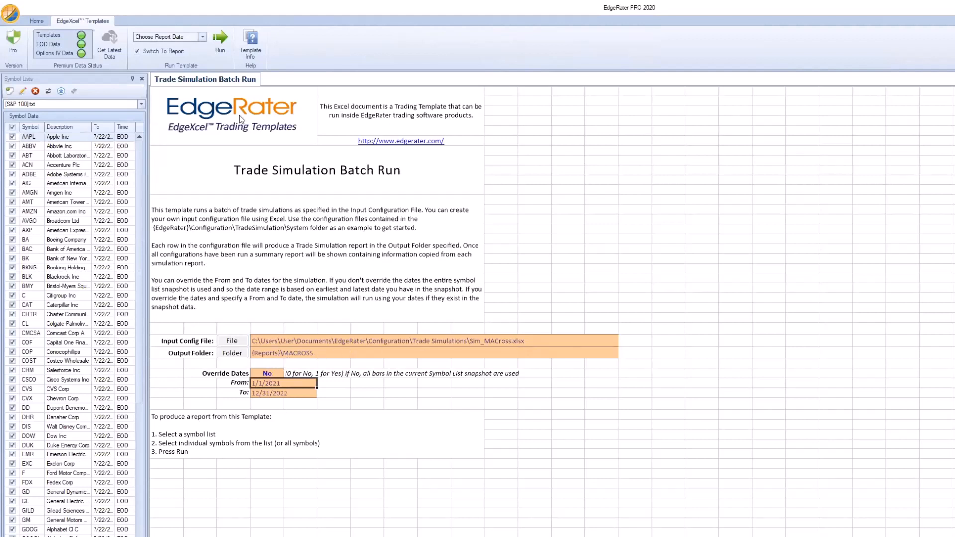
Step: Rerun the Trade Simulation Batch Run template in EdgeRater PRO and dock the new summary report with the other reports
left_click(224, 38)
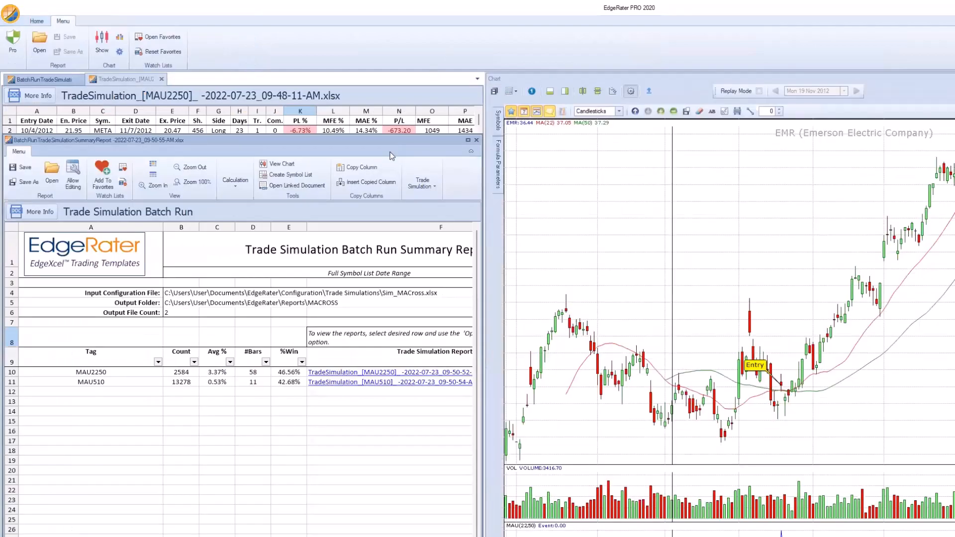
left_click_drag(397, 145, 249, 366)
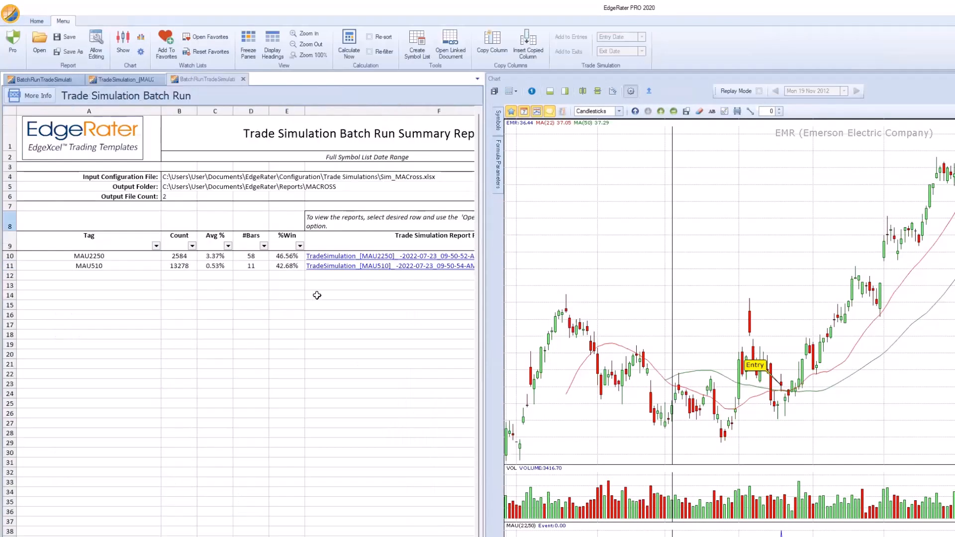
Step: Open the linked report for the MAU510 row and chart the USB trade entered on 4/6/2015
left_click(125, 267)
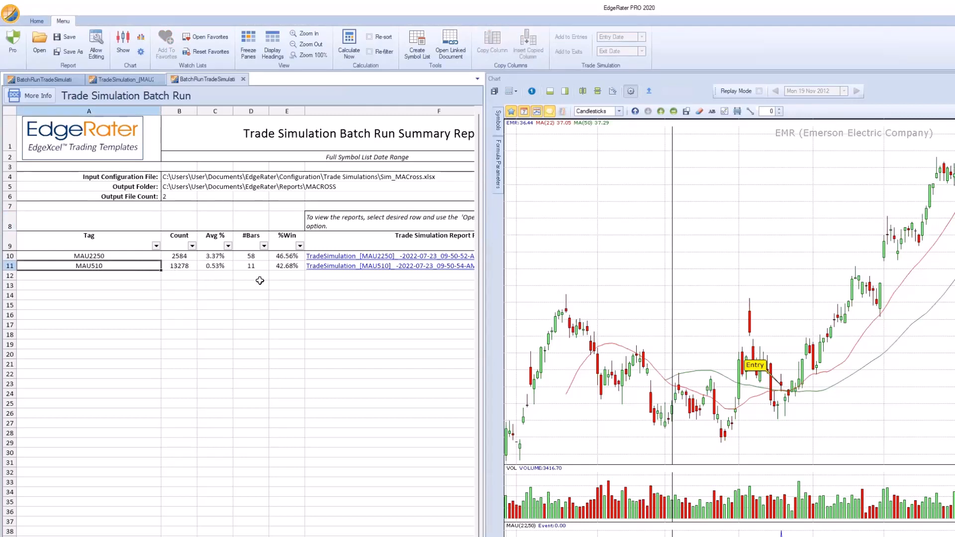
left_click(259, 265)
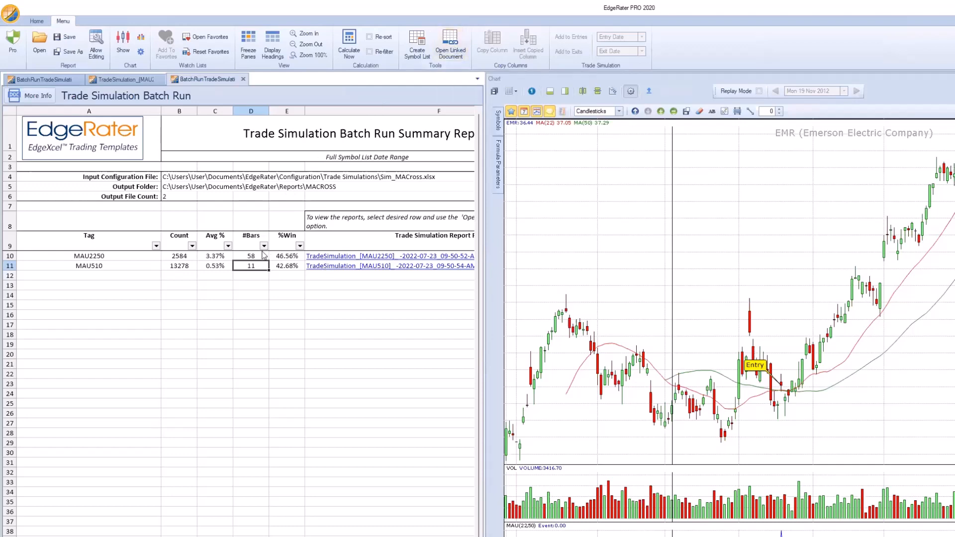
left_click(461, 55)
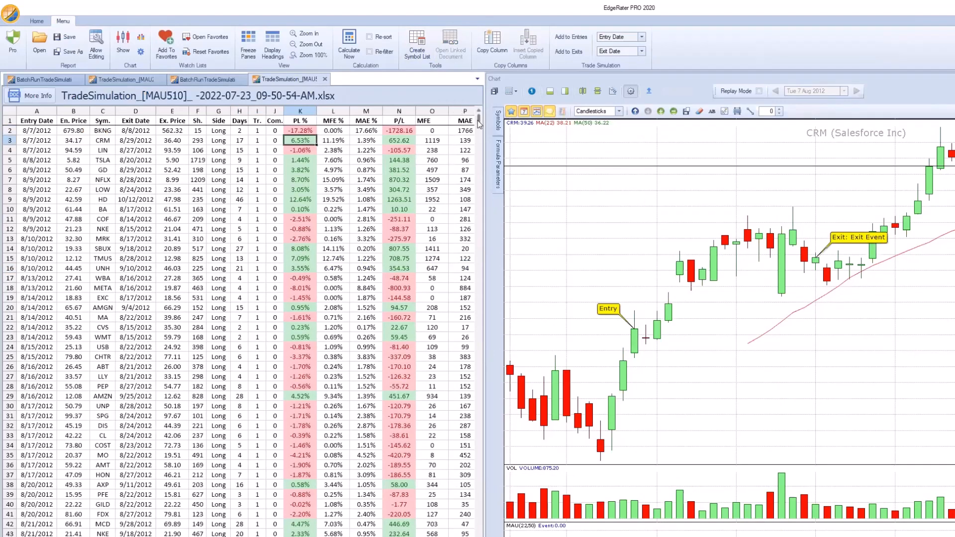
left_click_drag(480, 122, 478, 225)
left_click(304, 358)
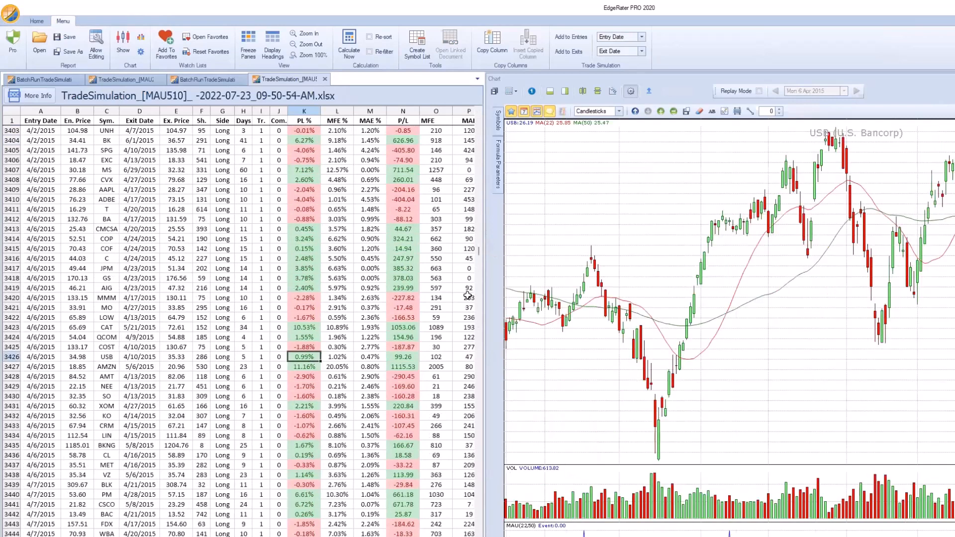
Step: Set the USB chart's two moving averages to 5 and 10 periods and zoom in on the marked trade
left_click(621, 193)
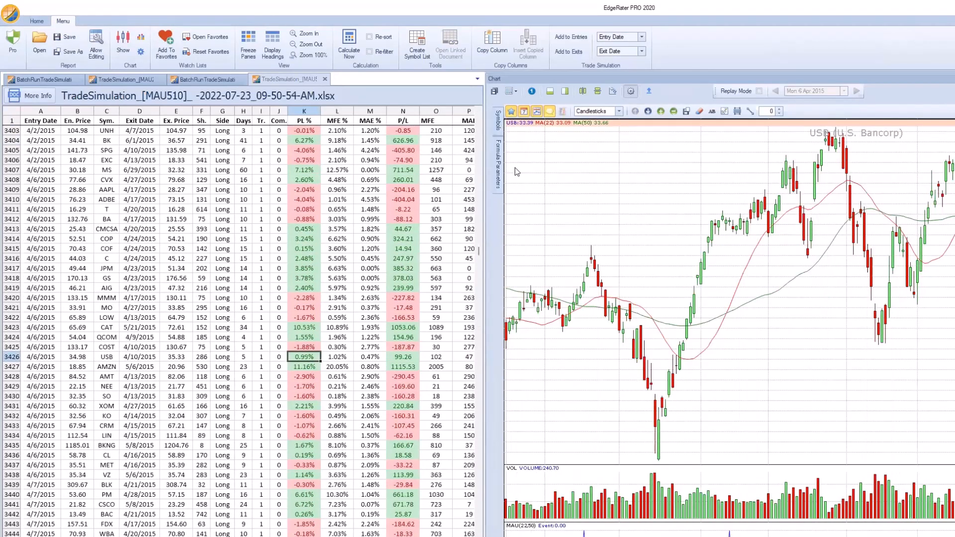
left_click(499, 168)
left_click_drag(549, 203, 575, 202)
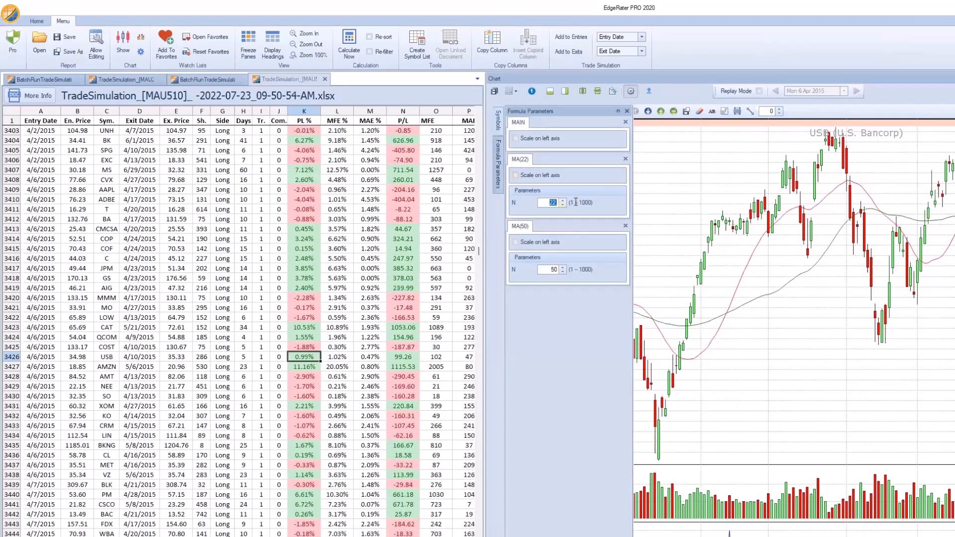
type("5")
left_click_drag(544, 268, 579, 265)
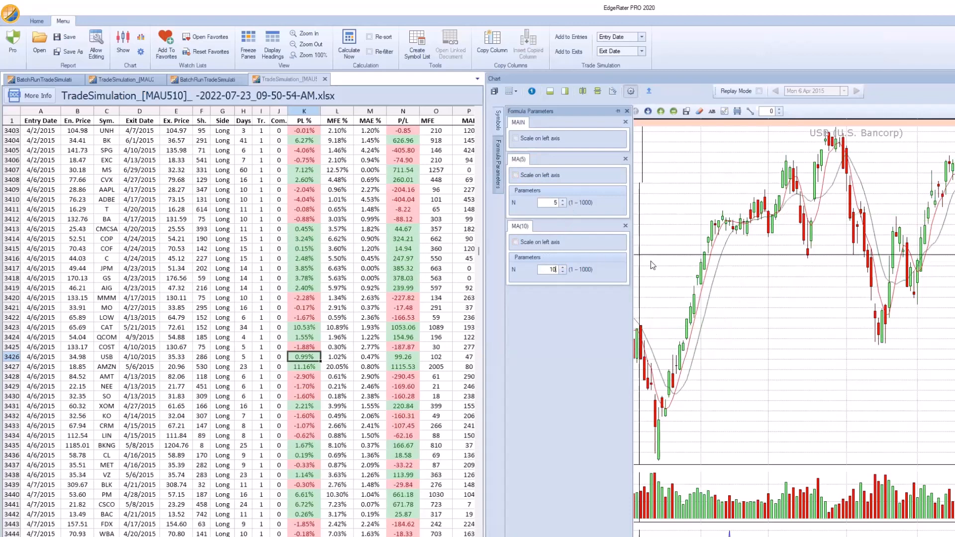
left_click(626, 112)
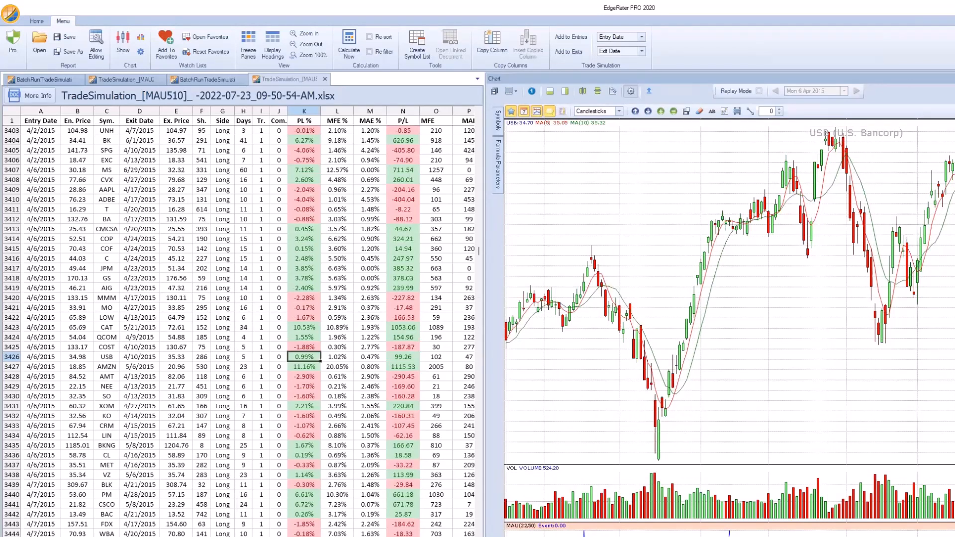
scroll(925, 341, "up", 5)
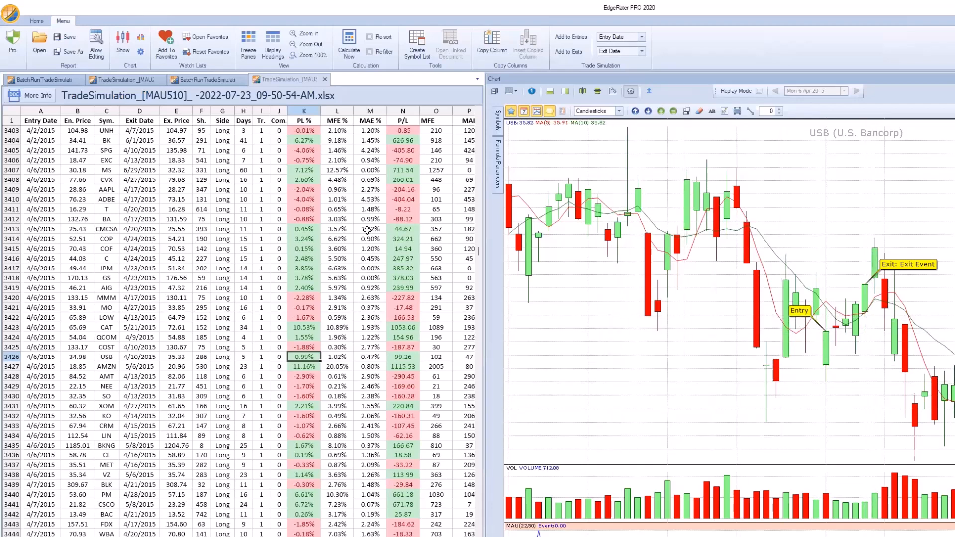
Step: Compare the MAU510 report's trade summary with the summary of the 22/50 trade simulation
left_click_drag(484, 164, 745, 162)
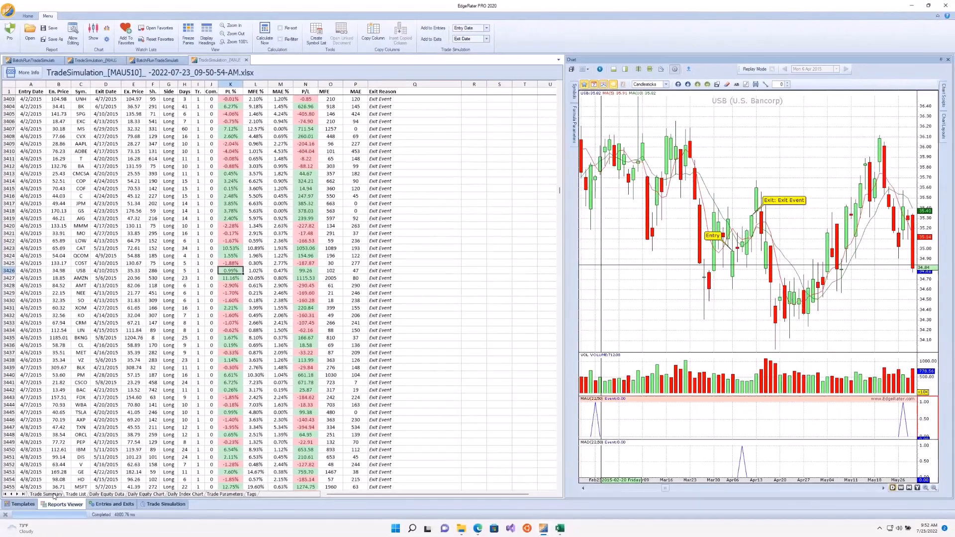
left_click(50, 494)
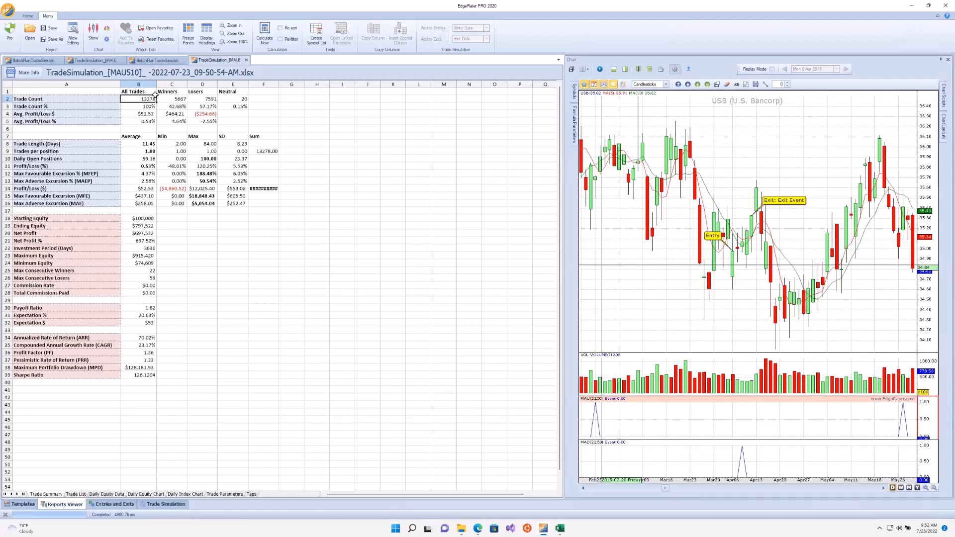
left_click(157, 504)
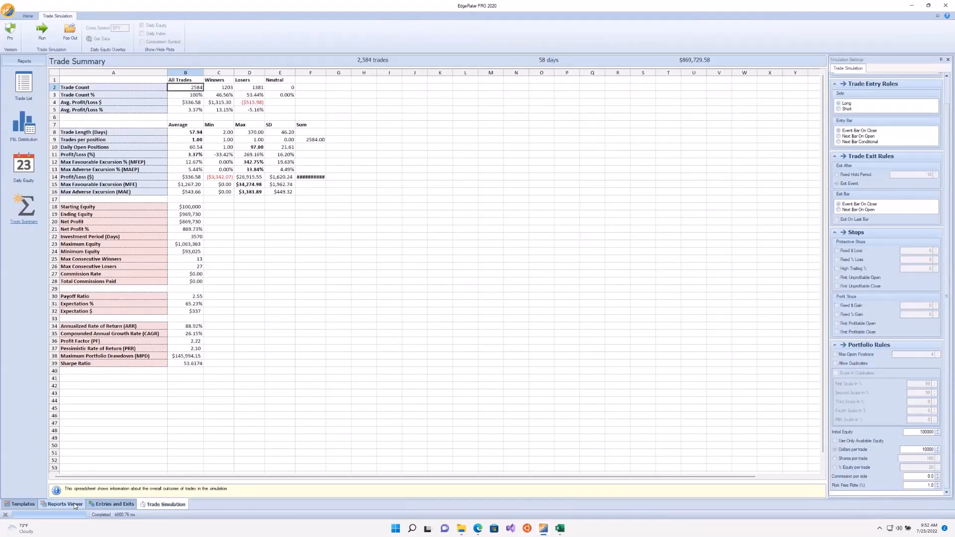
left_click(74, 506)
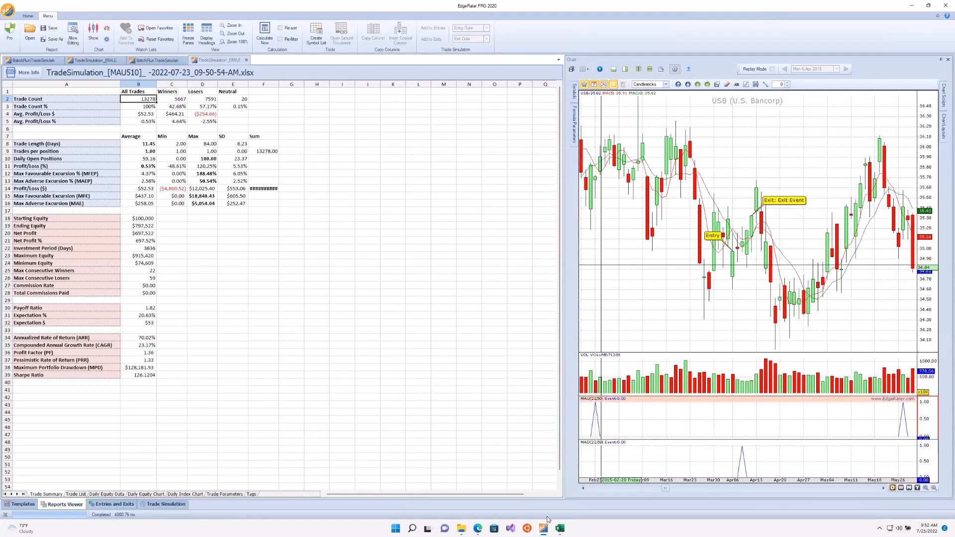
Step: Switch to Sim_MACross.xlsx in Excel and duplicate the MAU510 row into row 11
left_click(561, 528)
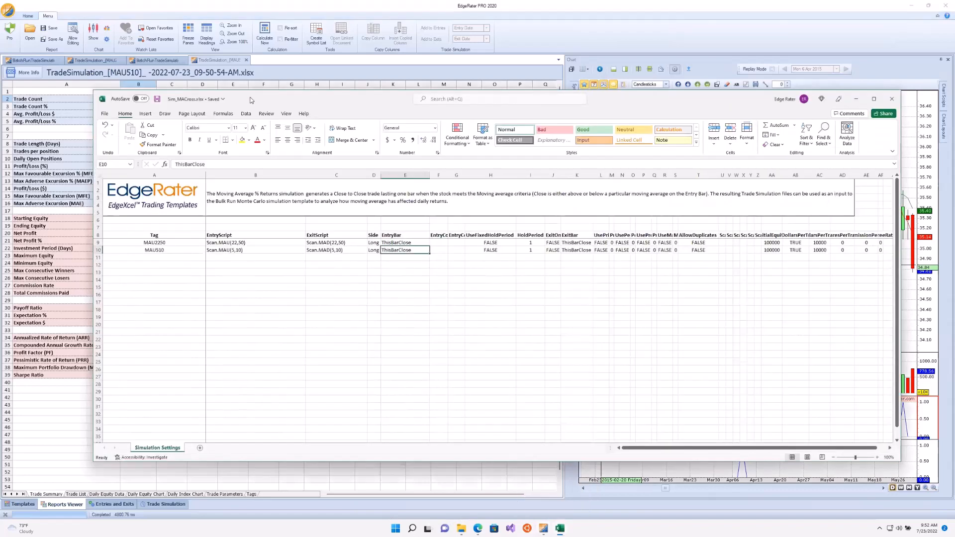
left_click_drag(261, 87, 208, 26)
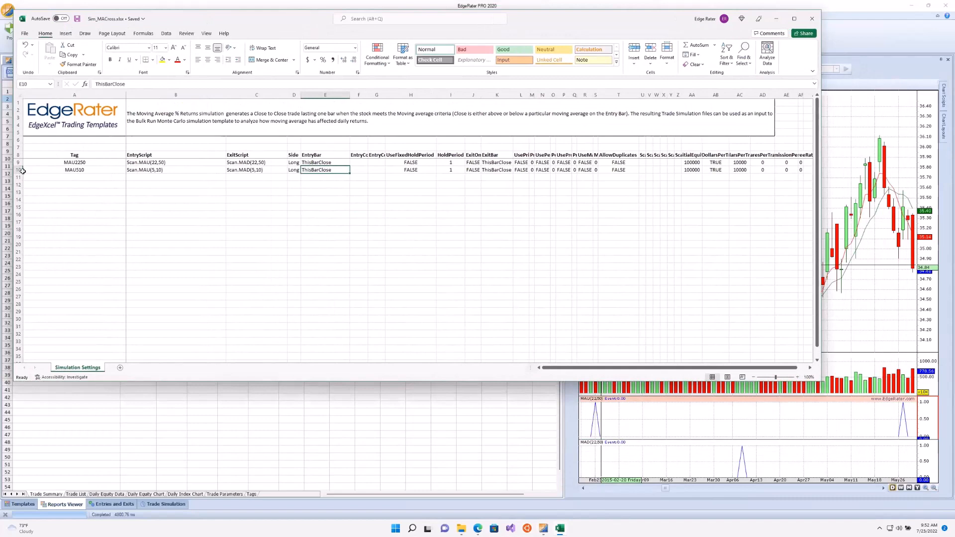
left_click(18, 170)
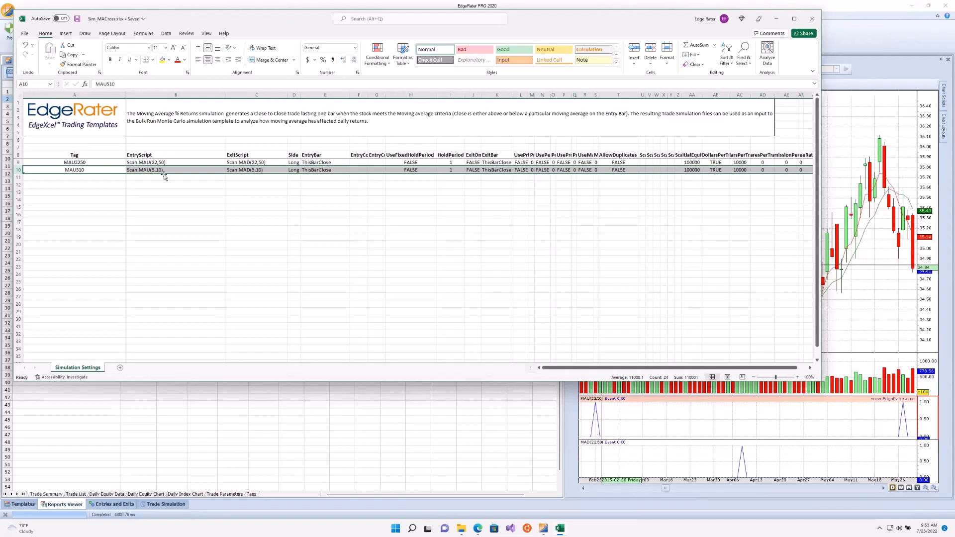
left_click(162, 170)
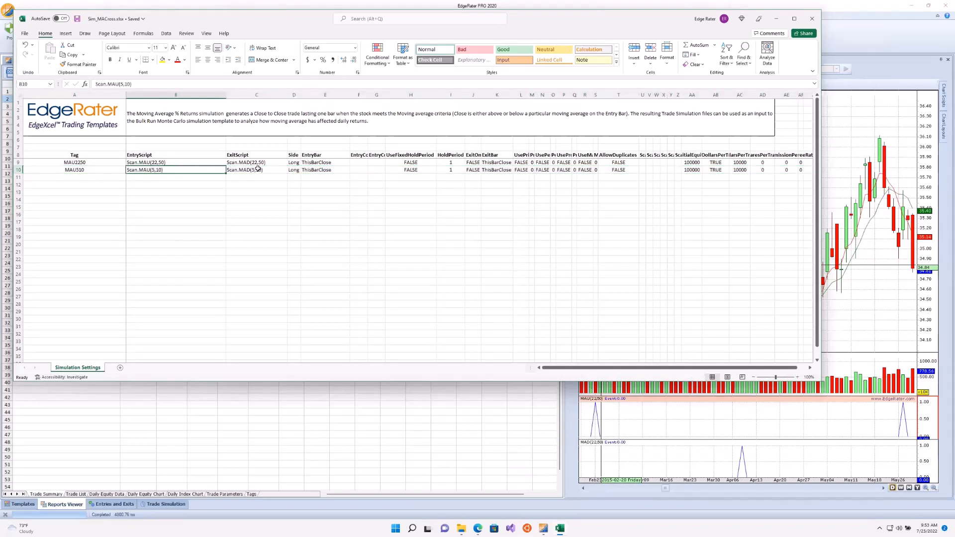
left_click(18, 170)
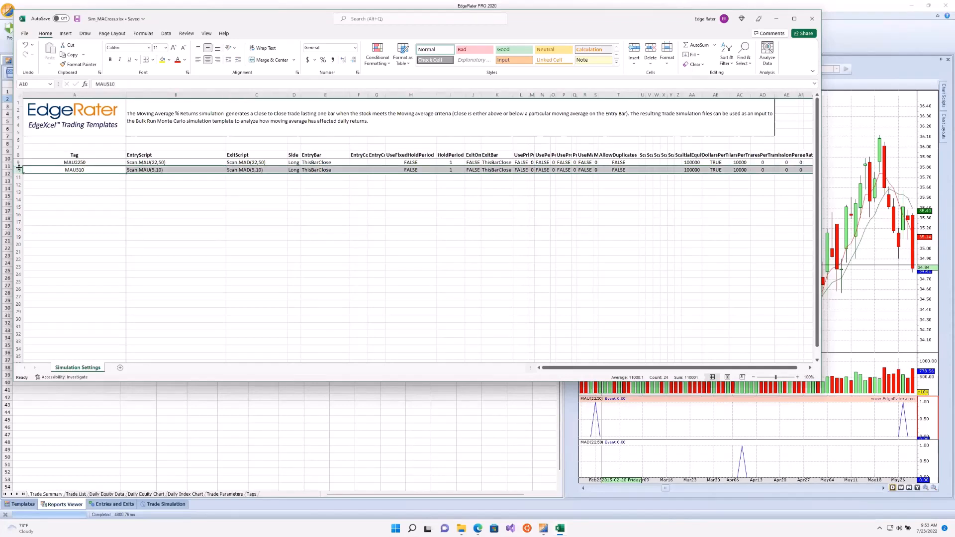
key("ctrl+c")
left_click(18, 177)
key("ctrl+v")
Step: Set the Tag of the duplicated row 11 to MAU52250U510D
left_click(42, 175)
double_click(111, 175)
key("BackSpace")
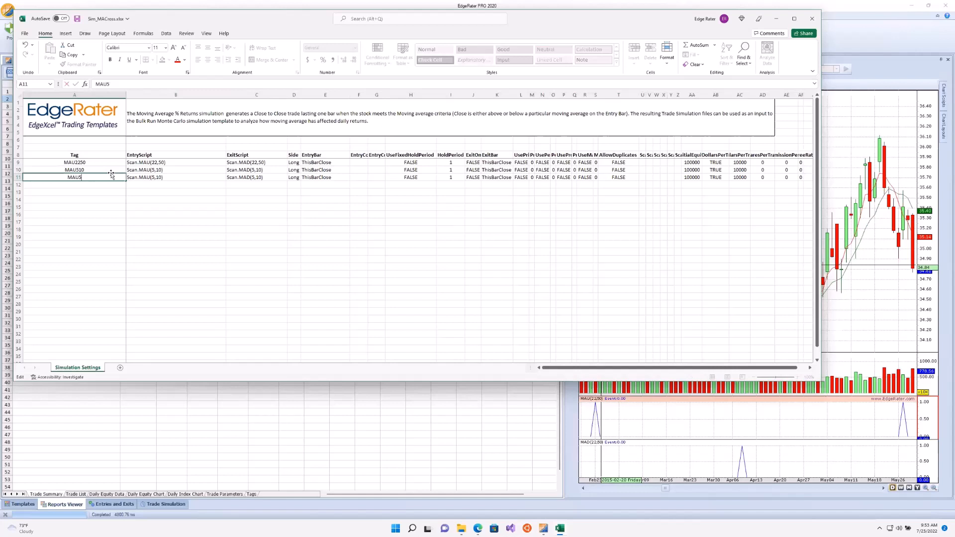
type("2250U510D")
key("Tab")
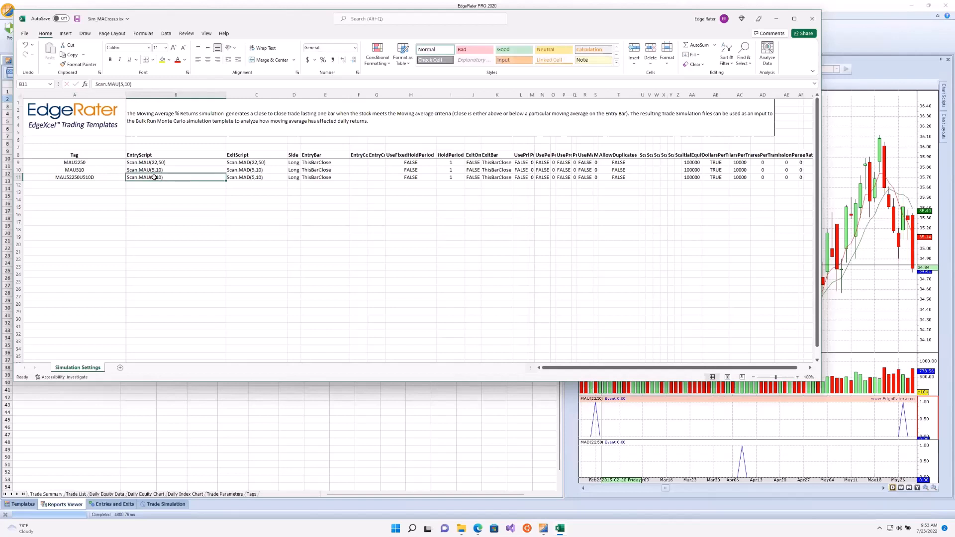
Step: Set the EntryScript of the MAU52250U510D row to Scan.MAU(22,50)
key("F2")
key("Left")
key("Left")
key("Left")
key("Left")
key("BackSpace")
type("22")
key("Right")
key("Right")
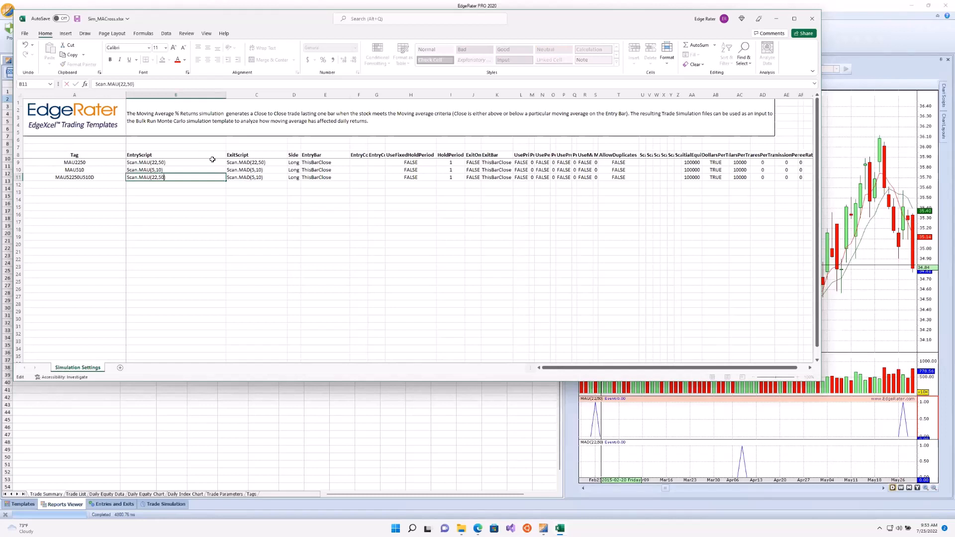
left_click(259, 177)
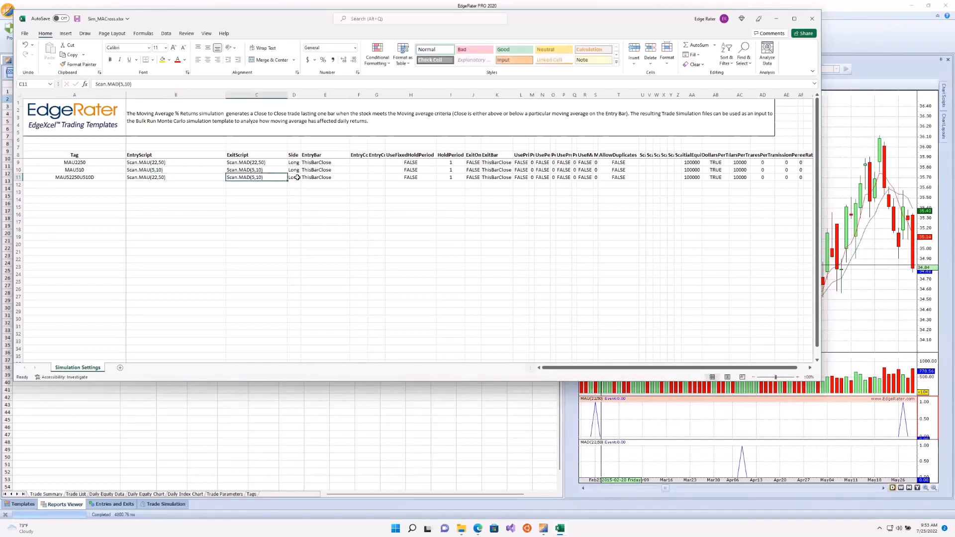
Step: Save the workbook and rerun the Trade Simulation Batch Run template in EdgeRater PRO
left_click(77, 18)
left_click(110, 3)
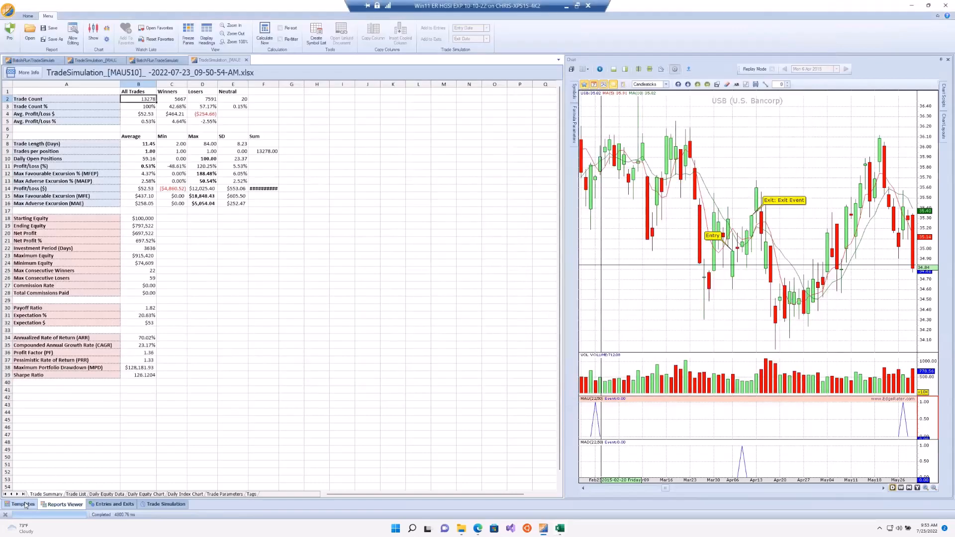
left_click(21, 504)
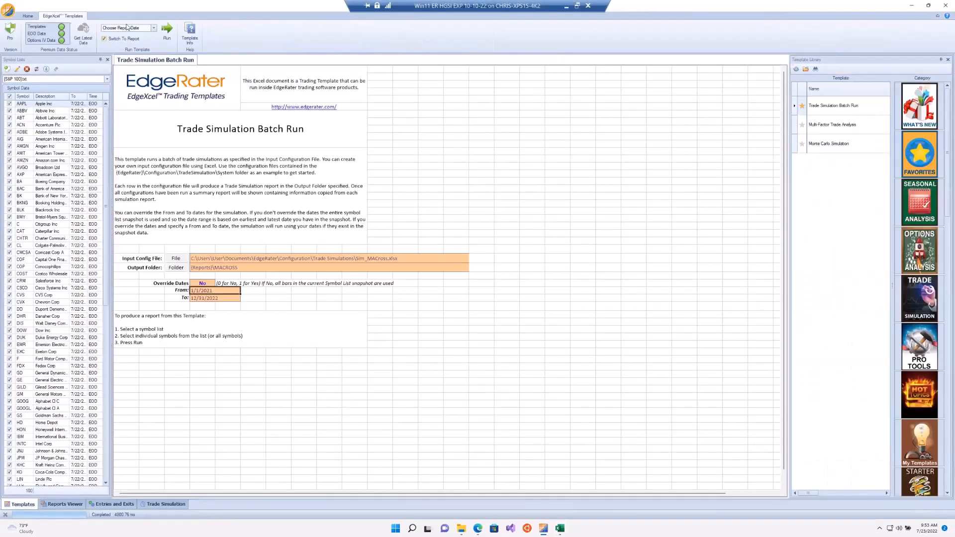
left_click(167, 31)
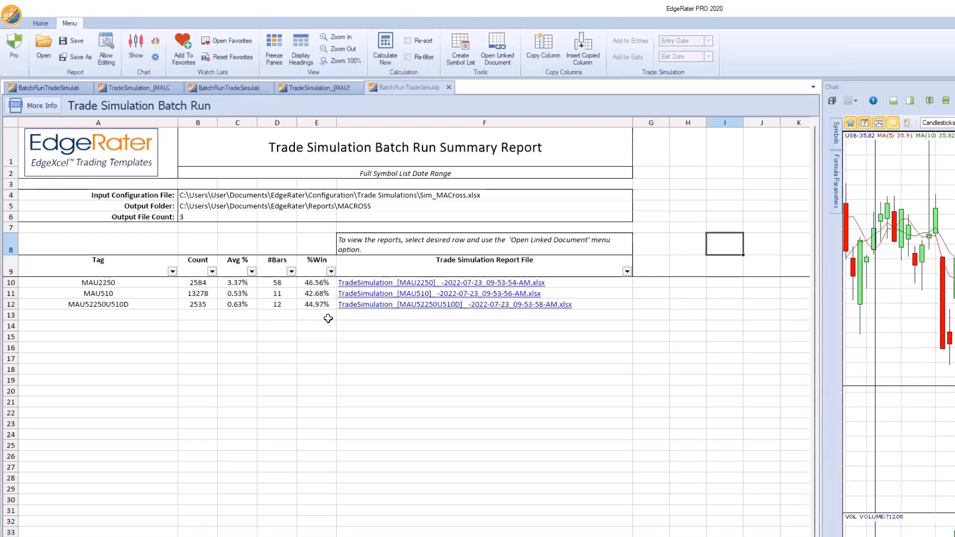
Step: Open the linked report for the MAU52250U510D row and show its trade summary
left_click(319, 305)
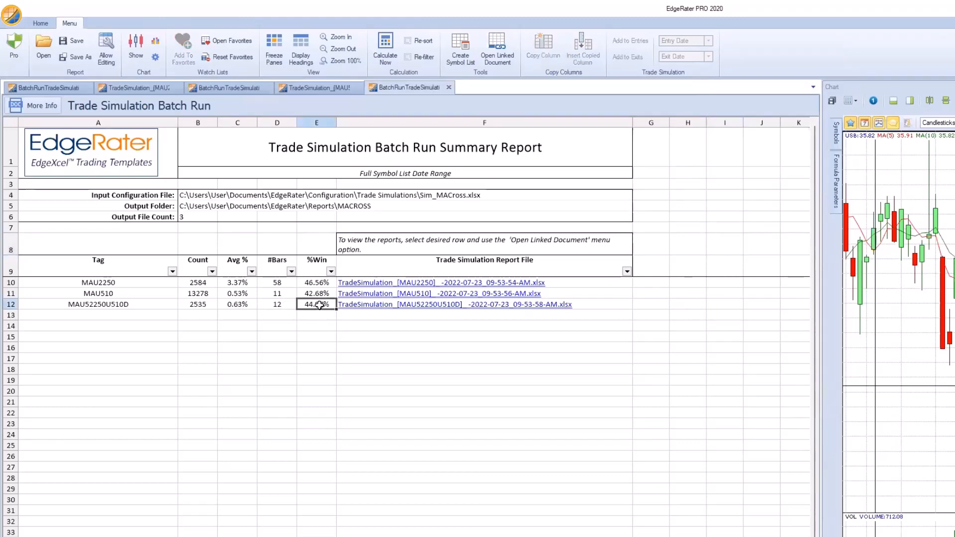
left_click(503, 57)
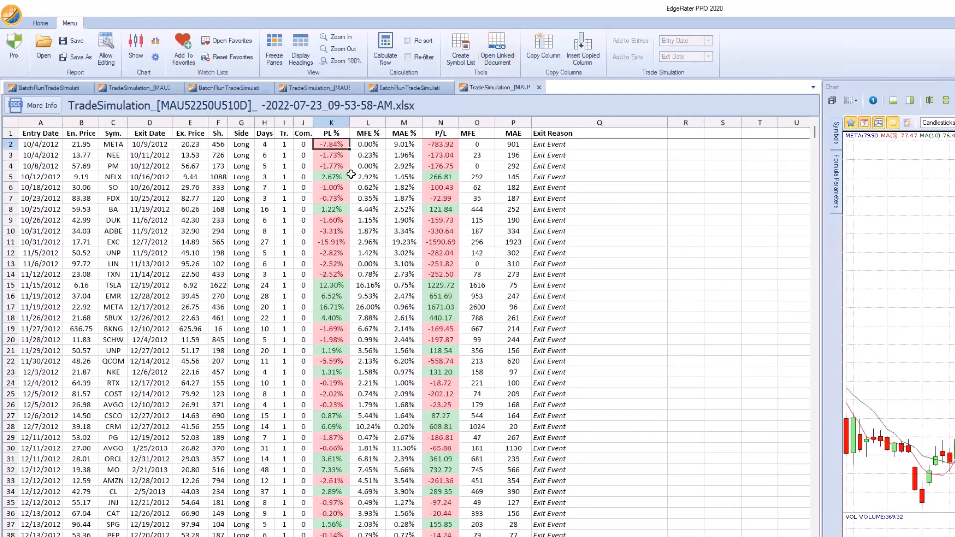
left_click(109, 536)
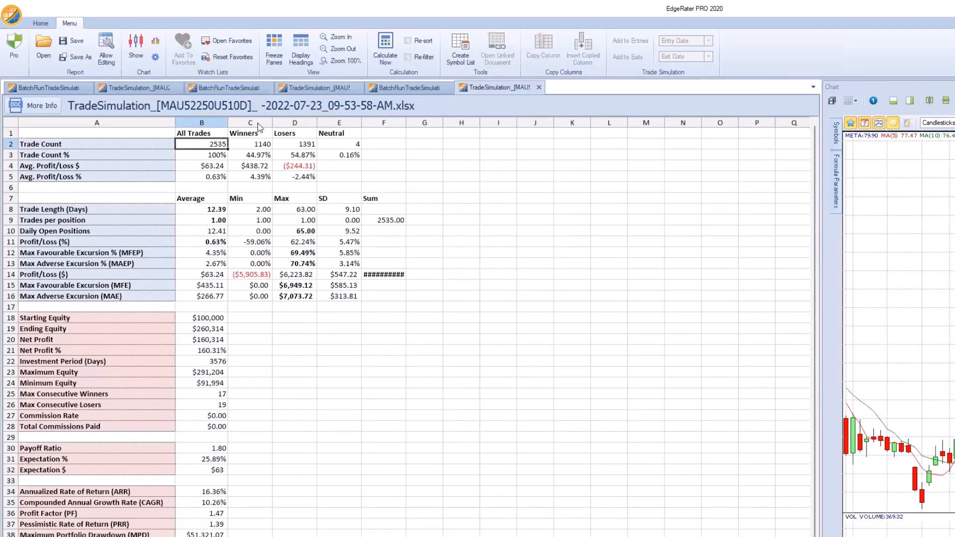
Step: Dock the MAU52250U510D report below the batch run summary and compare their win percentage and average profit/loss percentage
left_click(405, 88)
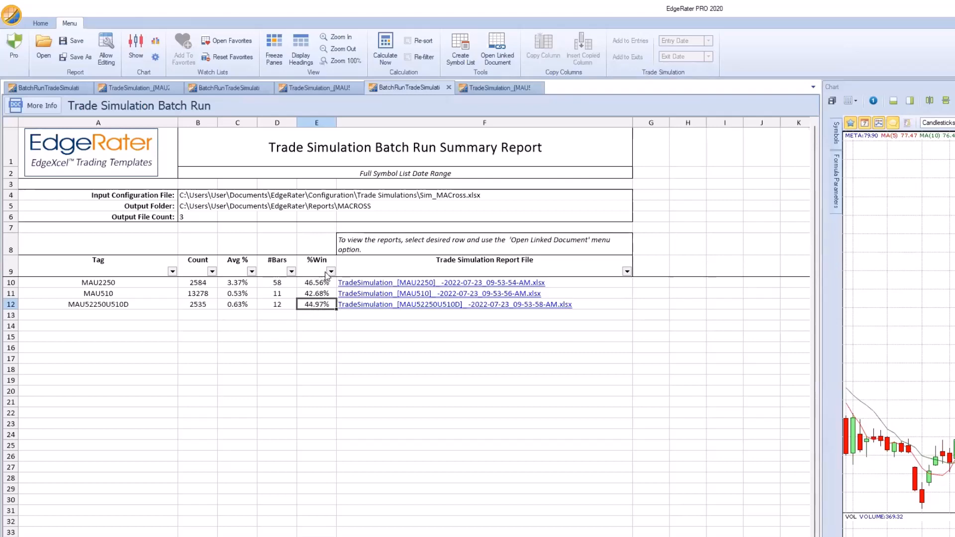
left_click(495, 88)
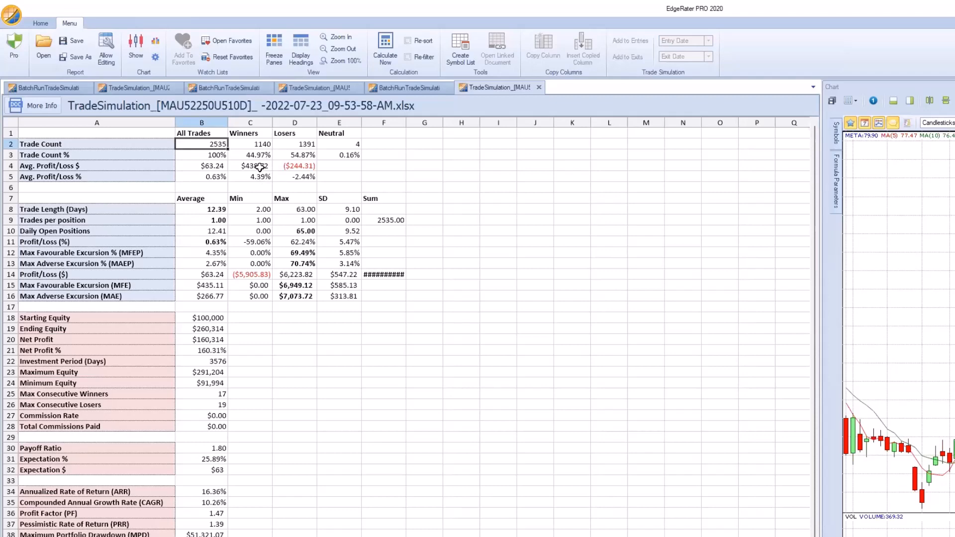
left_click_drag(492, 88, 421, 420)
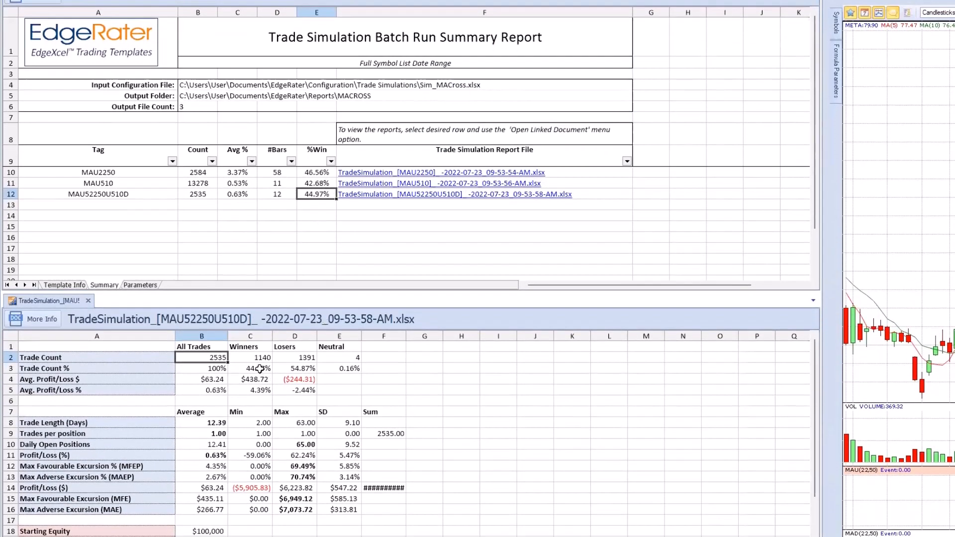
left_click(261, 370)
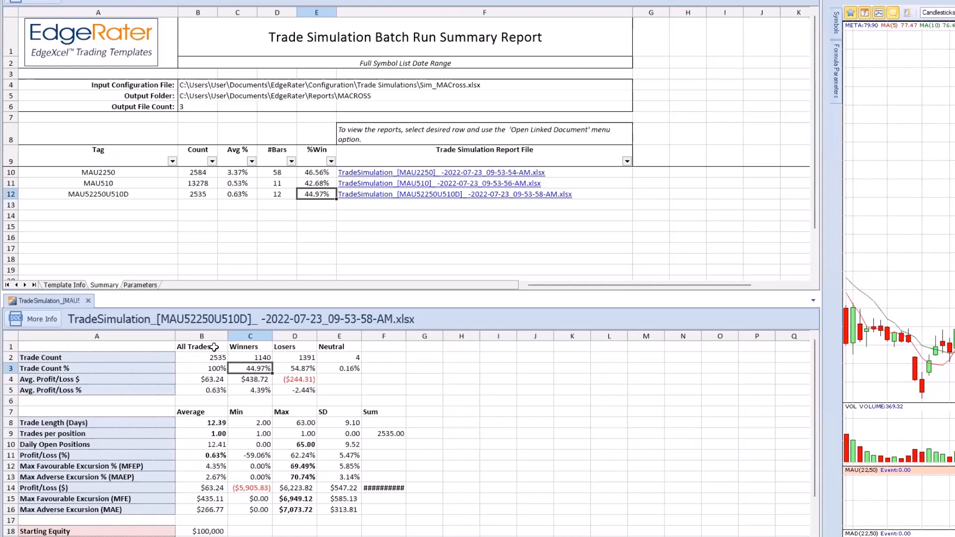
left_click(217, 390)
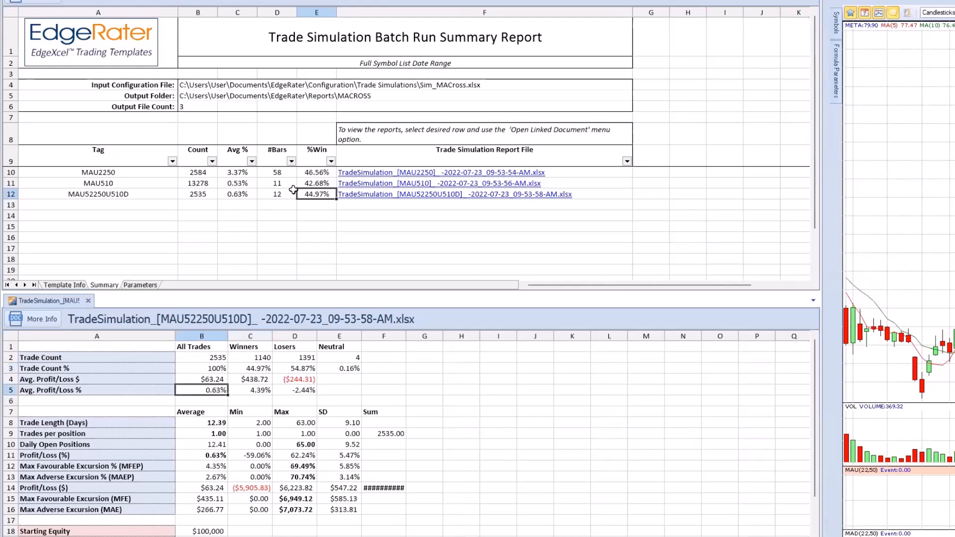
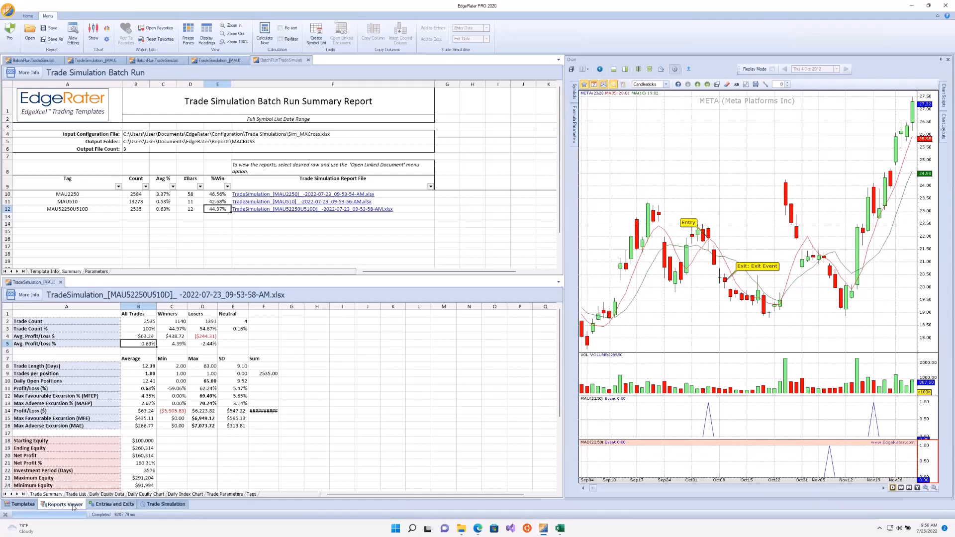
Step: Widen the chart pane and browse the System Scans in the unfiltered chart script list, with System Indicators collapsed
left_click_drag(564, 207, 366, 209)
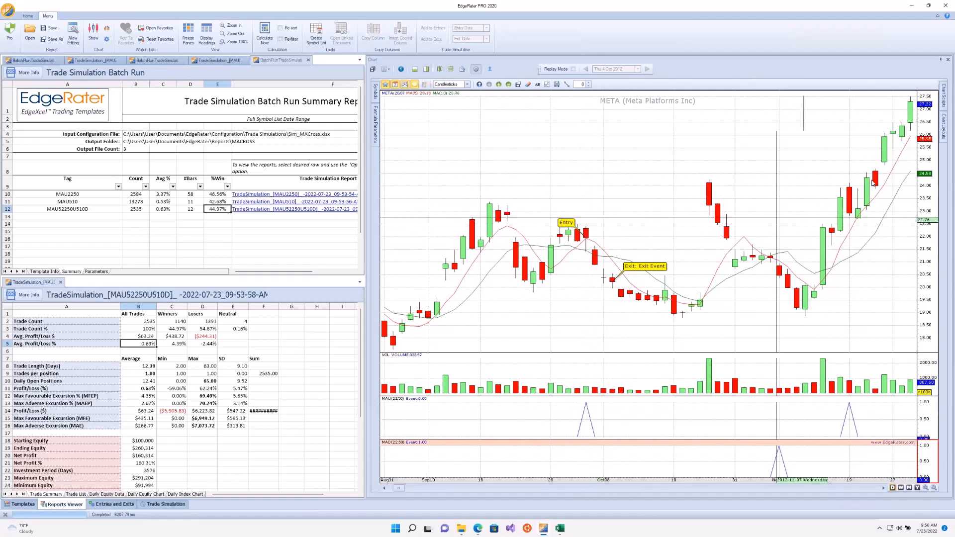
left_click(943, 127)
left_click(943, 99)
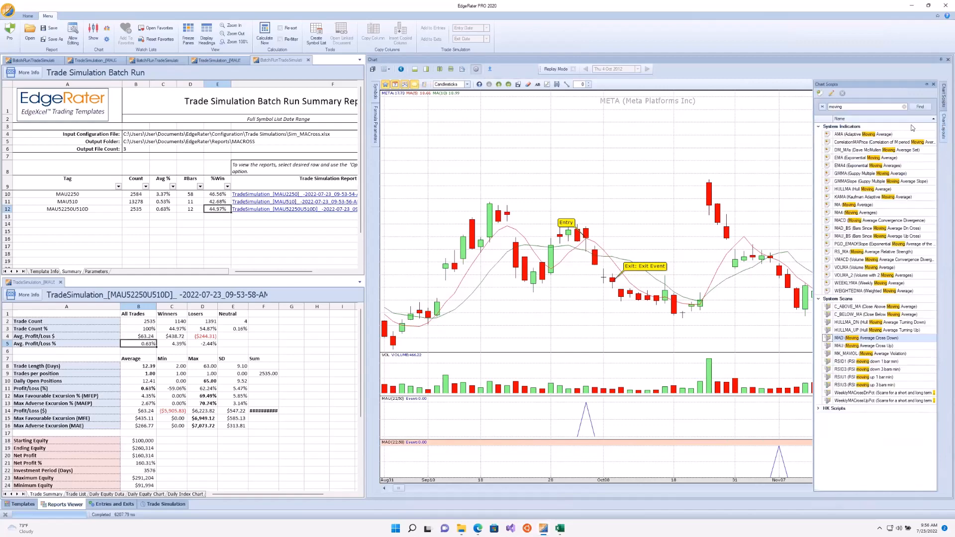
left_click(904, 107)
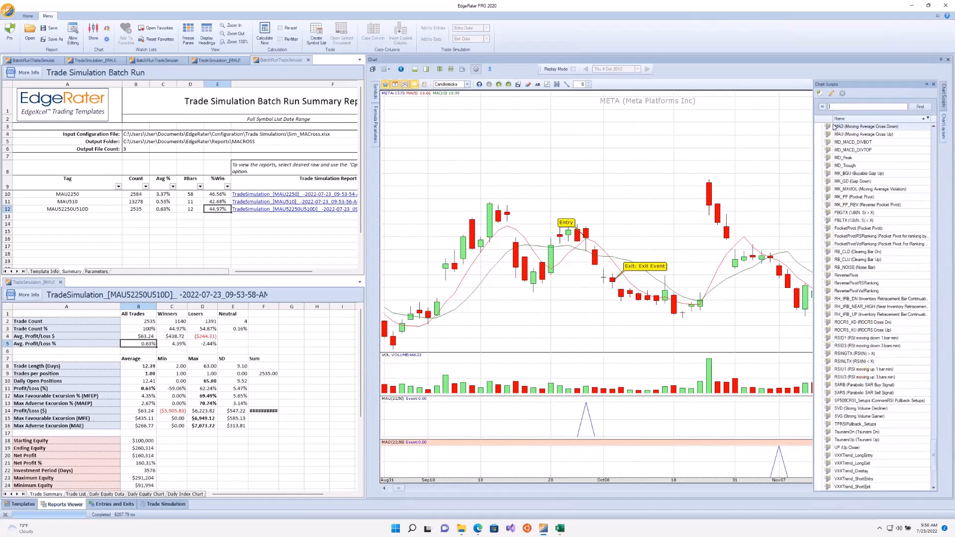
left_click(934, 131)
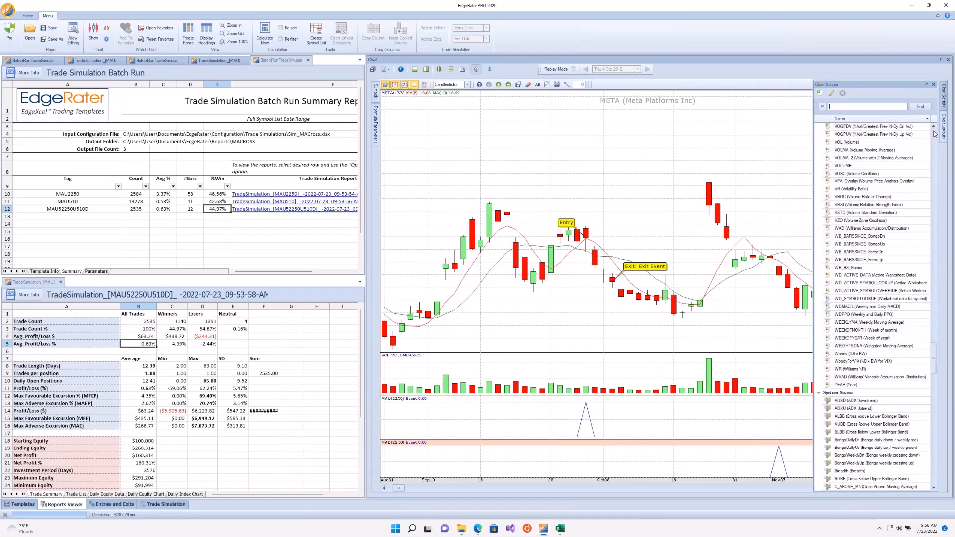
left_click(819, 134)
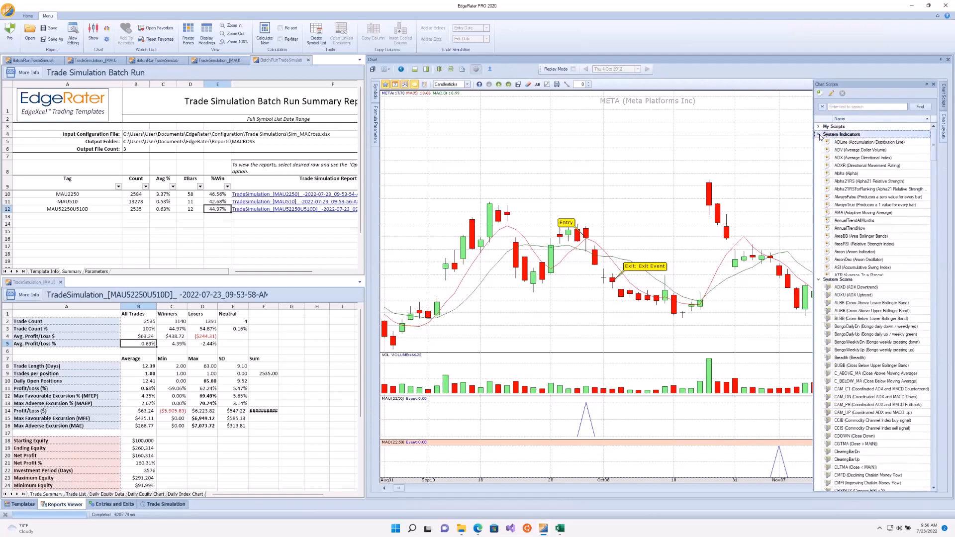
scroll(866, 163, "down", 15)
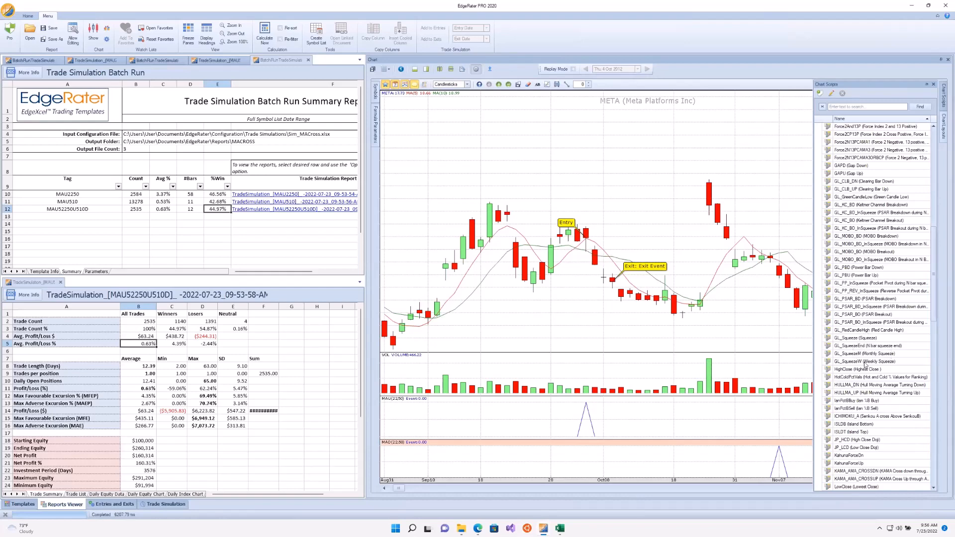
Step: Open the Power Bar Up system scan in the Chart Script Editor, examine its formula lines, and close the editor
left_click(844, 275)
left_click(833, 94)
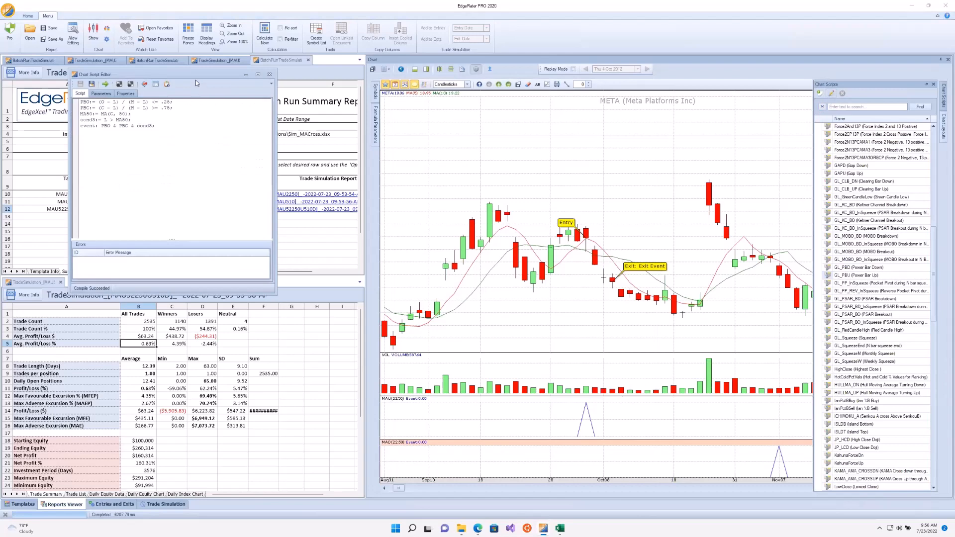
left_click_drag(195, 74, 625, 134)
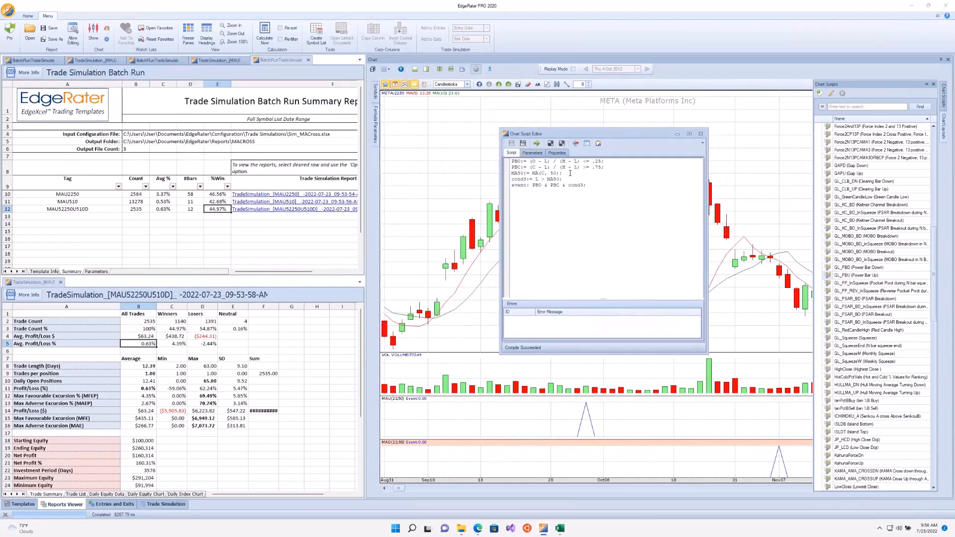
left_click_drag(596, 188, 505, 152)
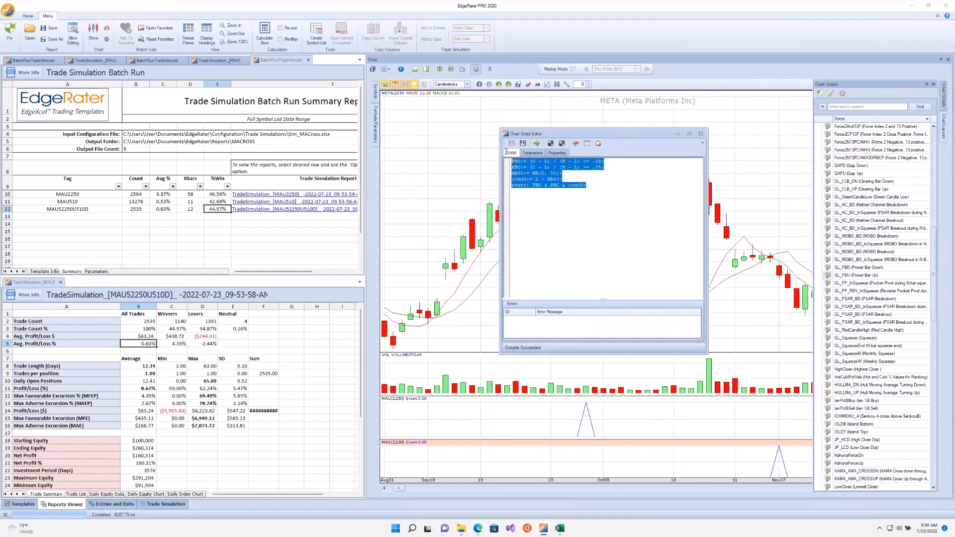
left_click(592, 189)
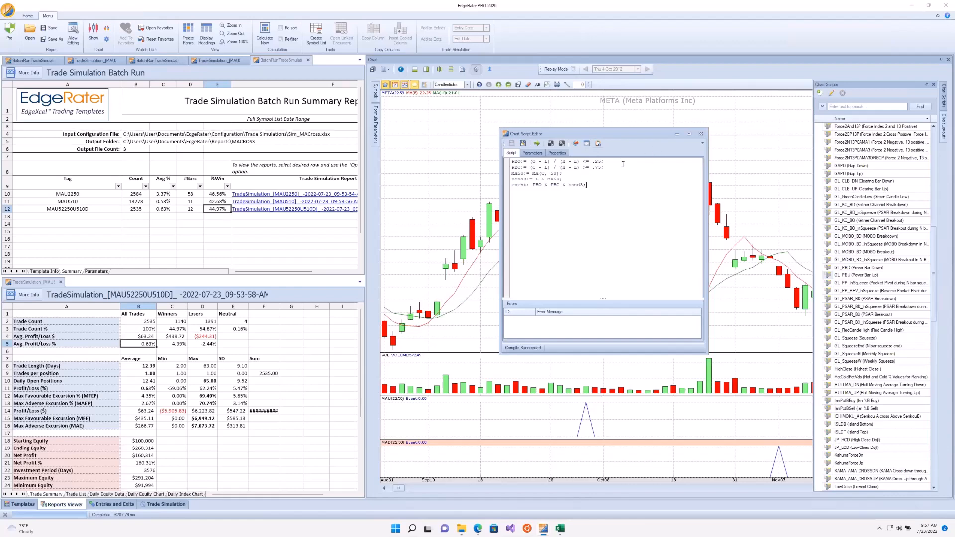
left_click(700, 134)
Step: Collapse System Scans, browse the HK Scripts group from start to end, and close the chart script list
scroll(934, 217, "up", 1)
scroll(933, 218, "up", 15)
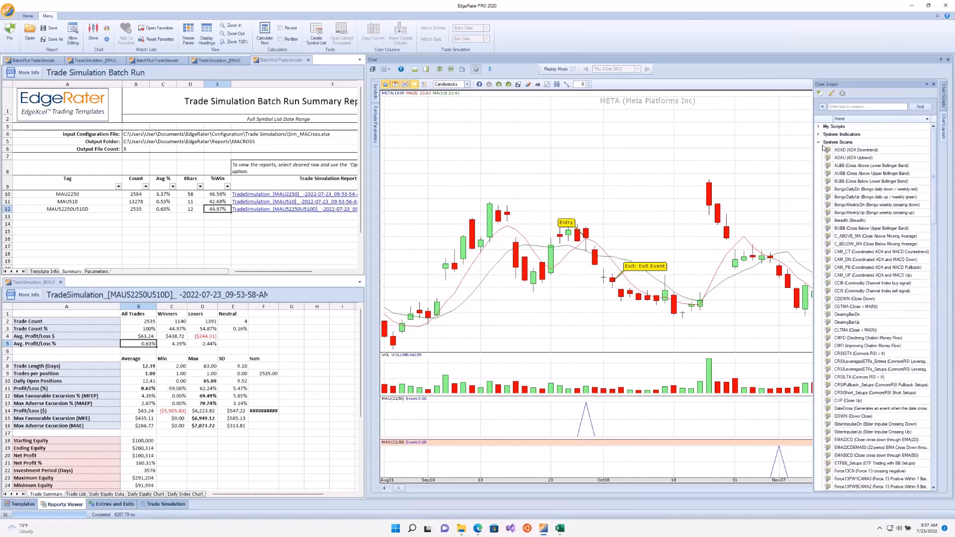
left_click(819, 143)
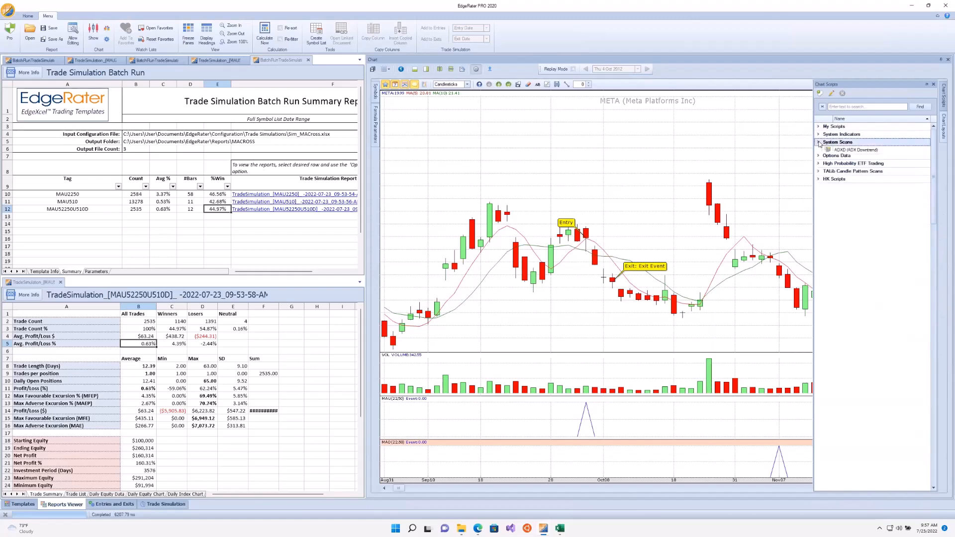
left_click(823, 177)
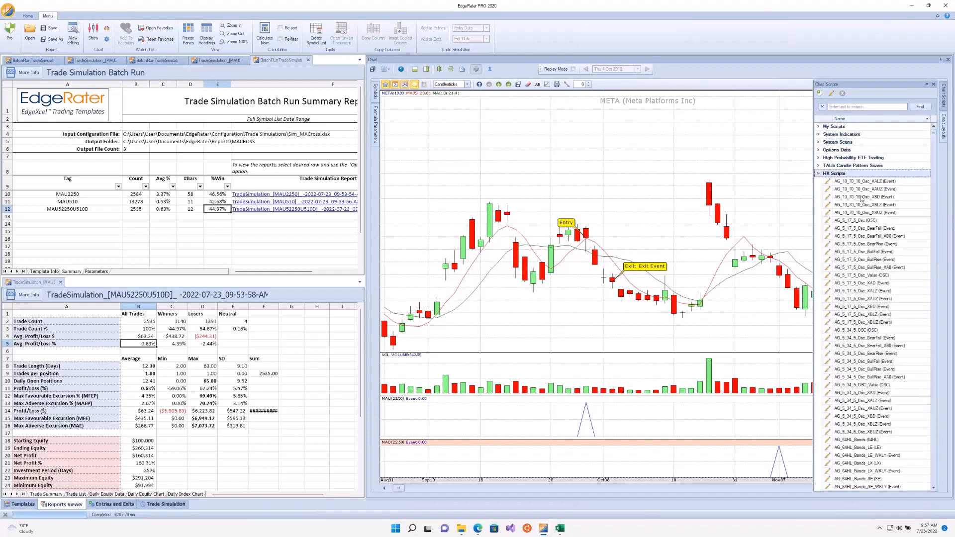
left_click_drag(935, 134, 933, 452)
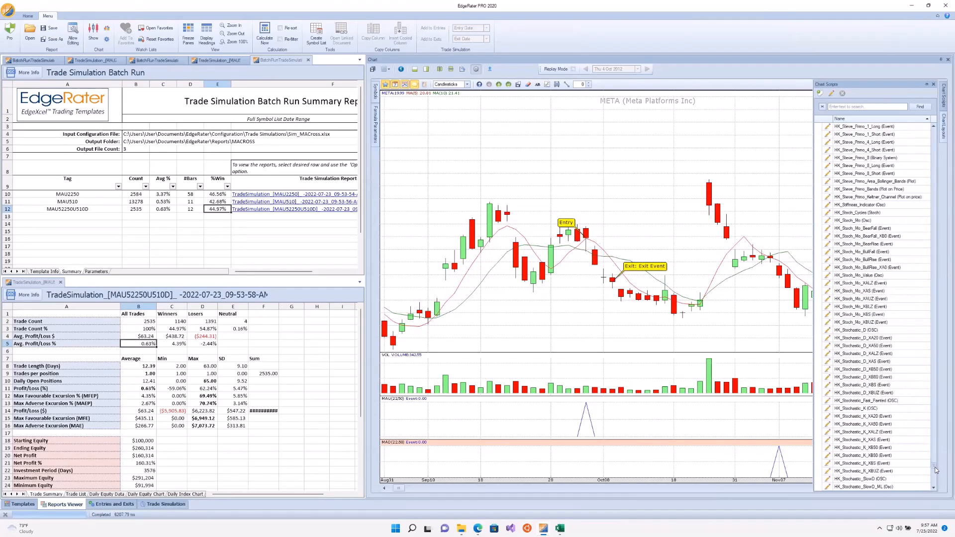
left_click_drag(936, 481, 936, 483)
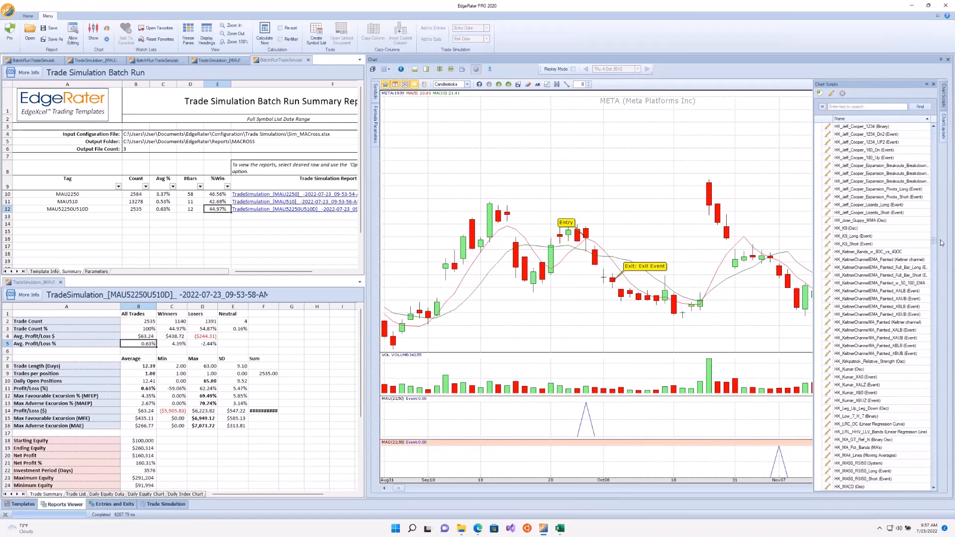
left_click_drag(940, 239, 943, 127)
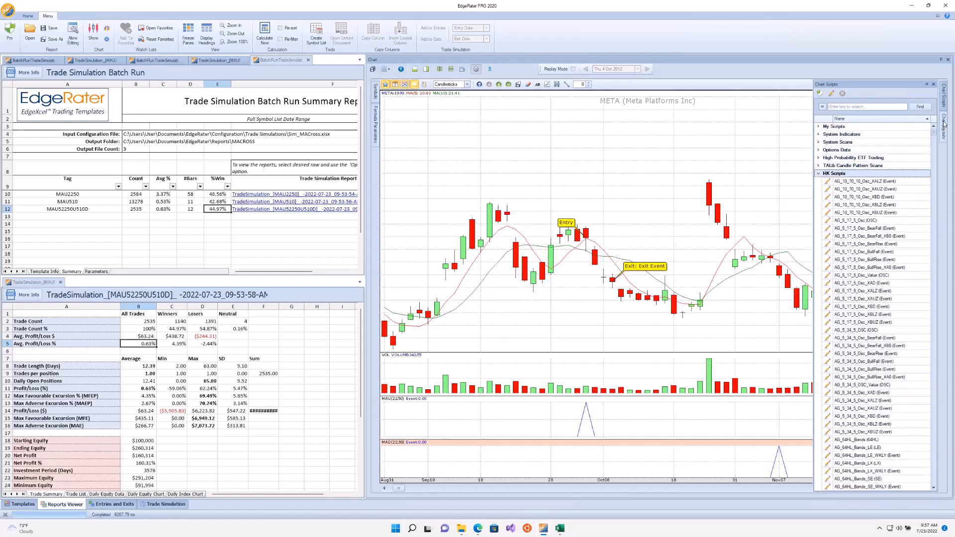
left_click(818, 174)
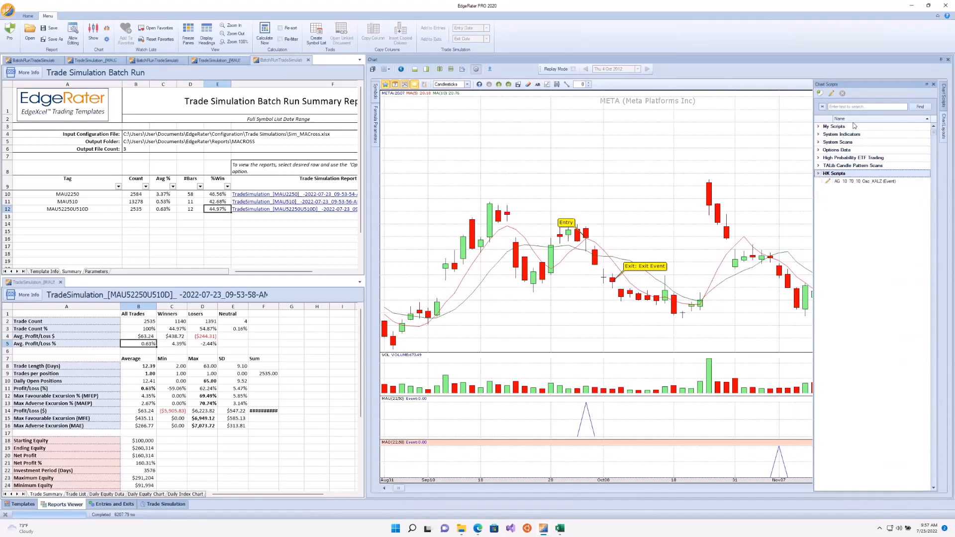
left_click(933, 86)
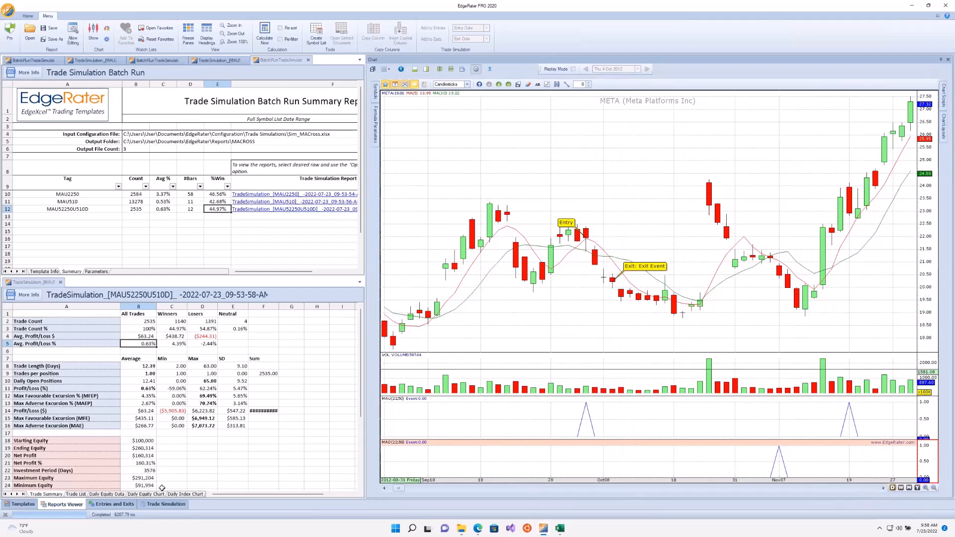
Step: Review the exit and entry signals, and the trade simulation's P&L distribution and daily equity curve
left_click(114, 504)
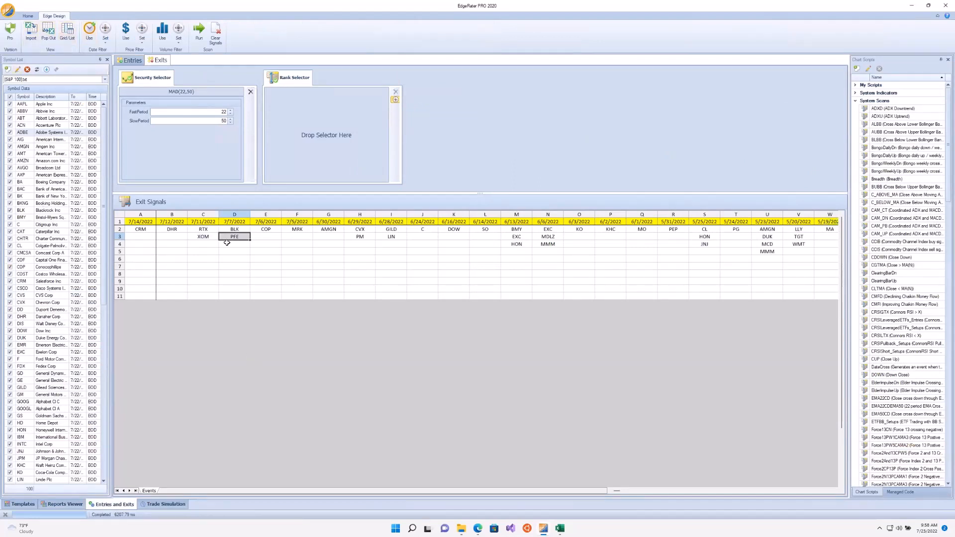
left_click(132, 60)
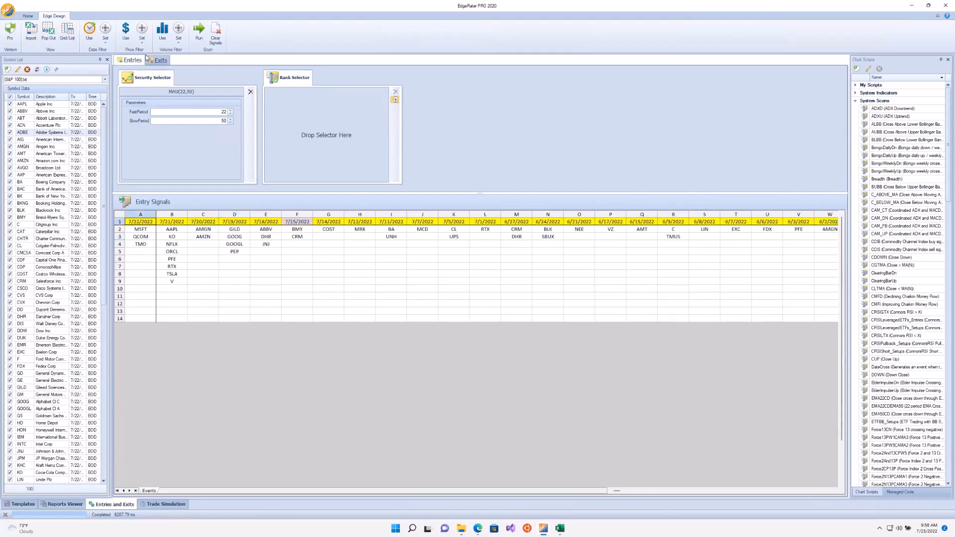
left_click(171, 506)
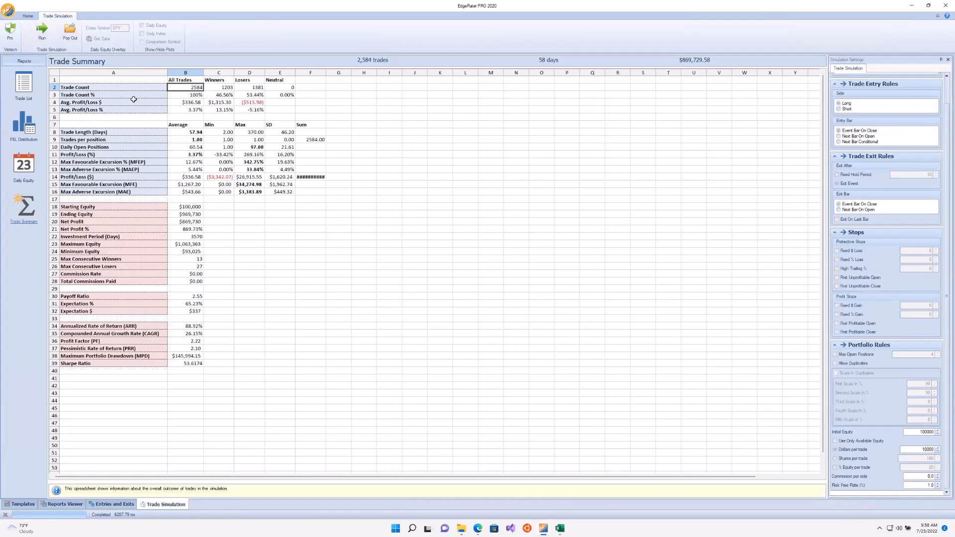
left_click(27, 129)
left_click(22, 176)
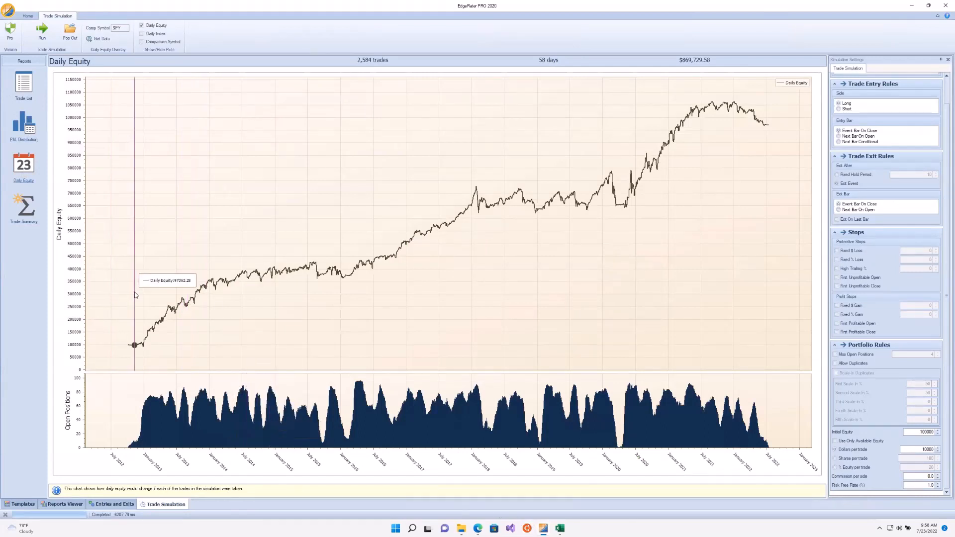
Step: Switch to Sim_MACross.xlsx in Excel, highlight the MAU52250U510D configuration row for review, and return to EdgeRater PRO
left_click(562, 528)
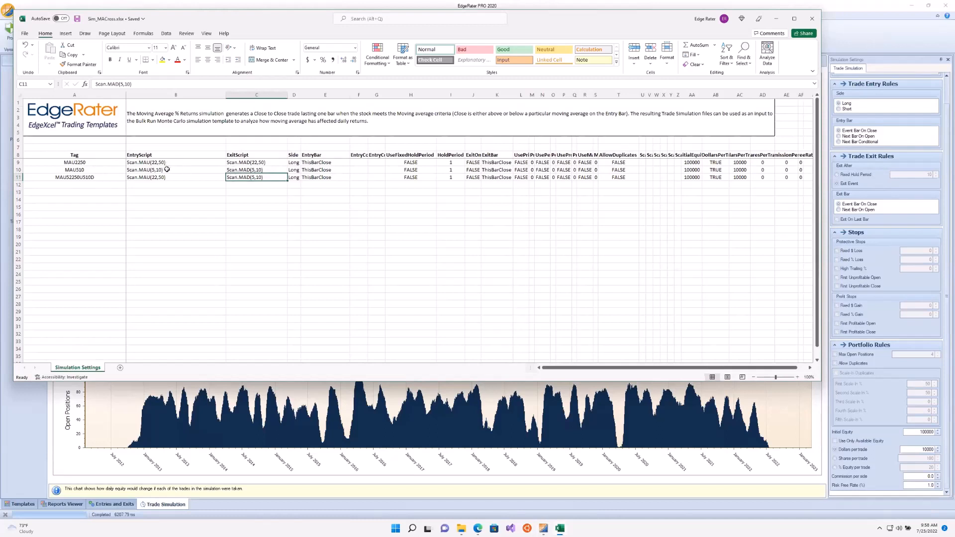
left_click(18, 177)
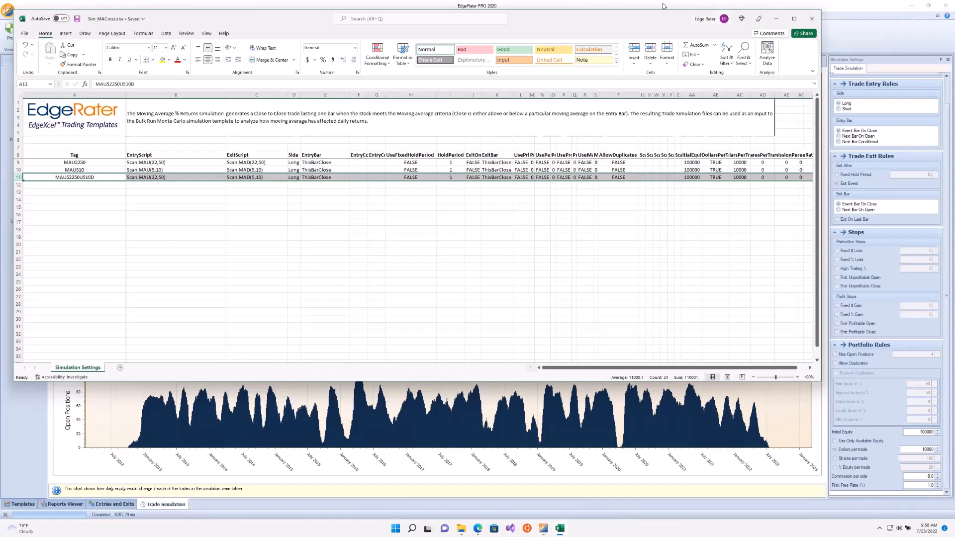
left_click(859, 10)
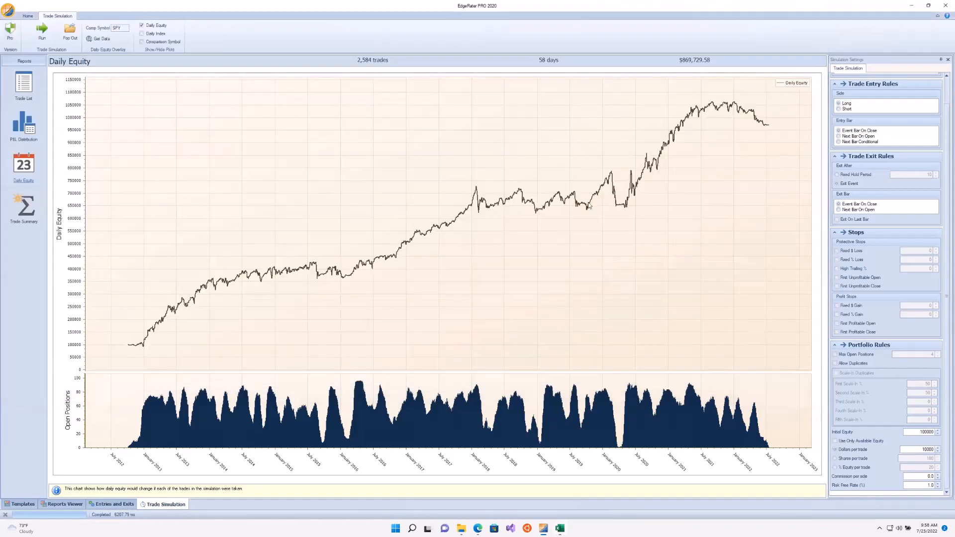
Step: Check the batch run template's input config file path, and widen the report area beside the chart in the batch run reports
left_click(24, 504)
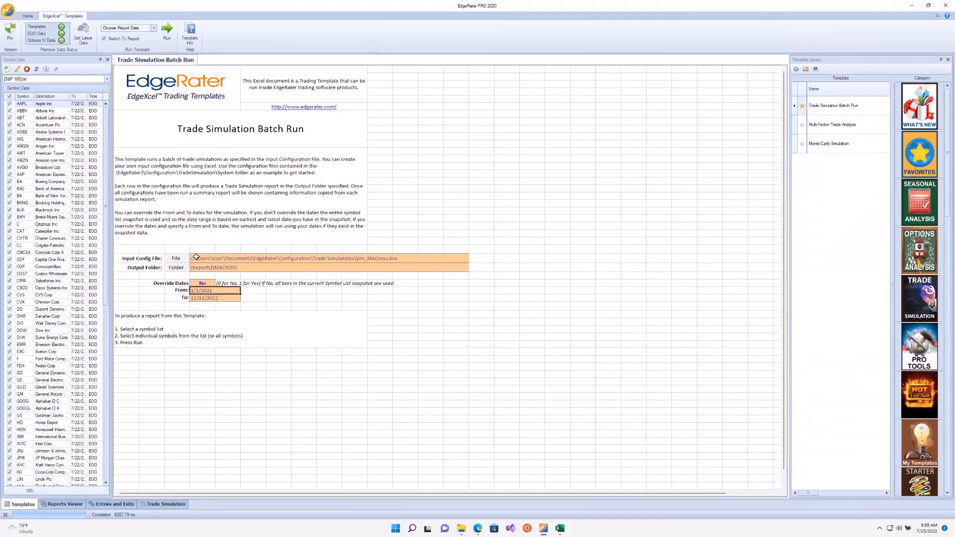
left_click(207, 259)
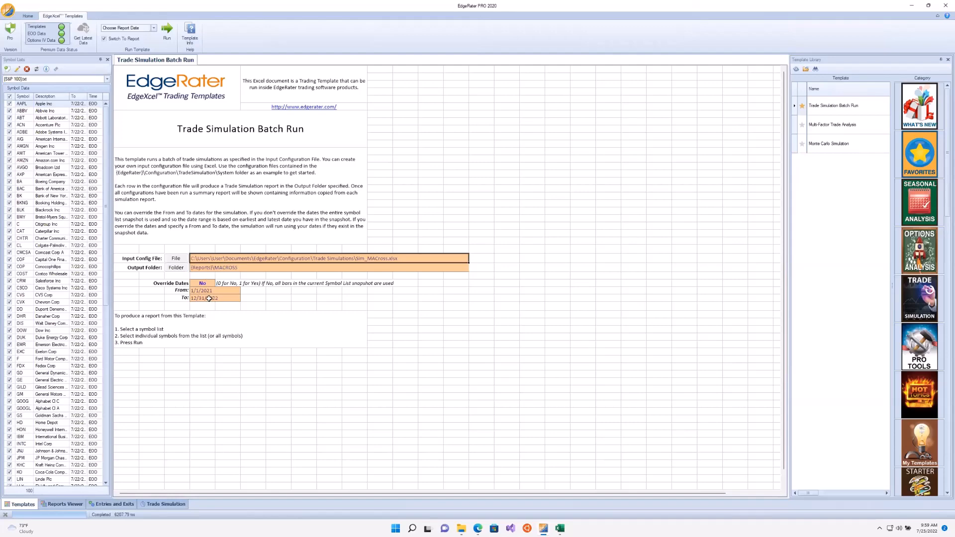
left_click(72, 506)
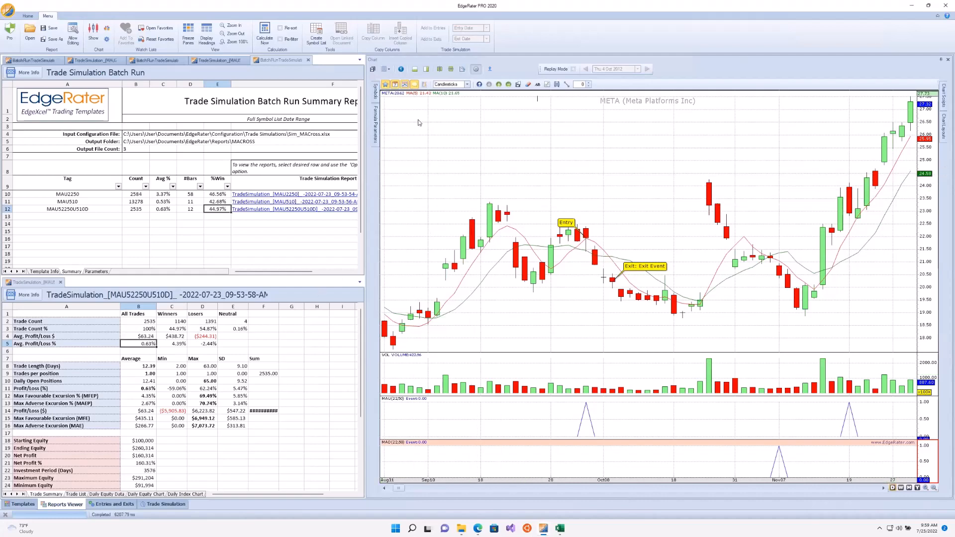
left_click_drag(368, 145, 507, 146)
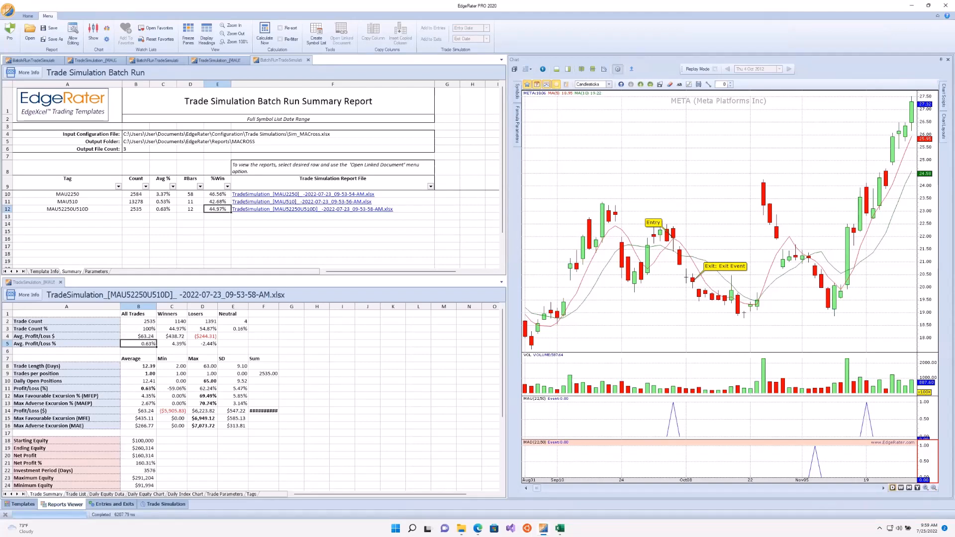
Step: Show the simulation's P&L distribution and its trade list, and examine the HD trade entered 1/21/2020 and the MFE % column
left_click(172, 504)
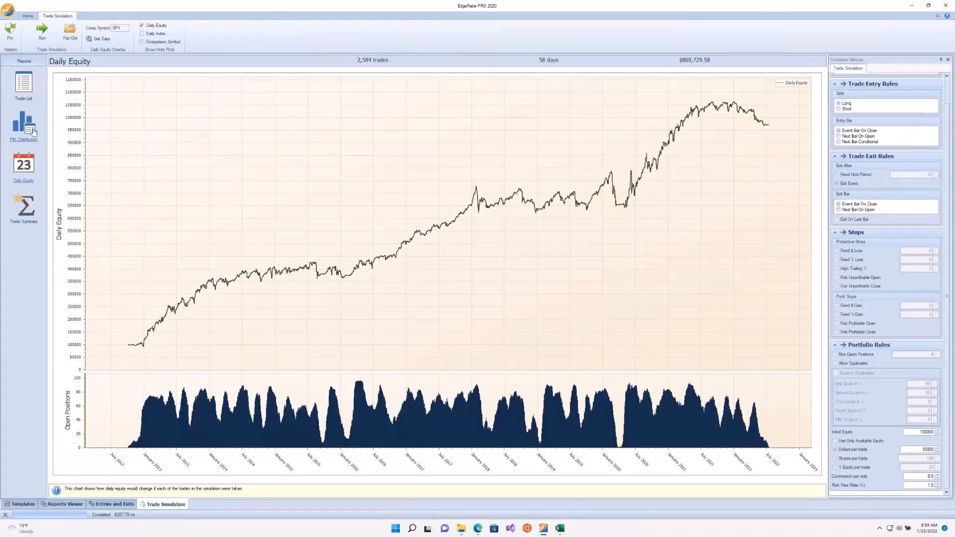
left_click(33, 132)
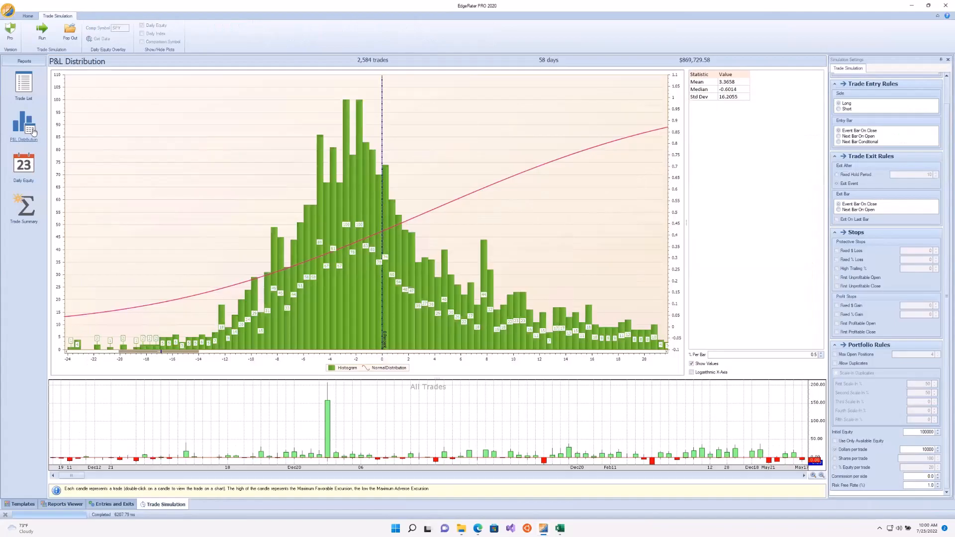
left_click(28, 89)
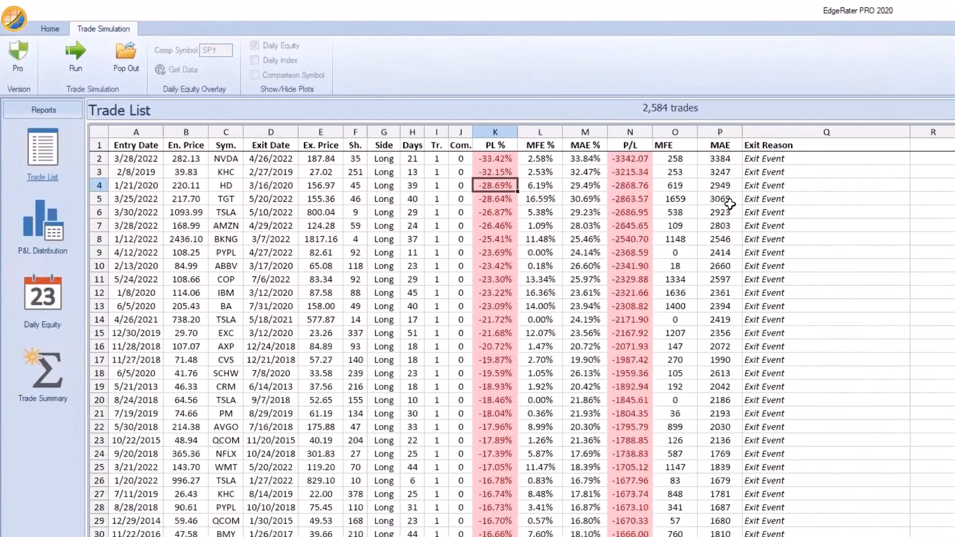
scroll(766, 234, "up", 2)
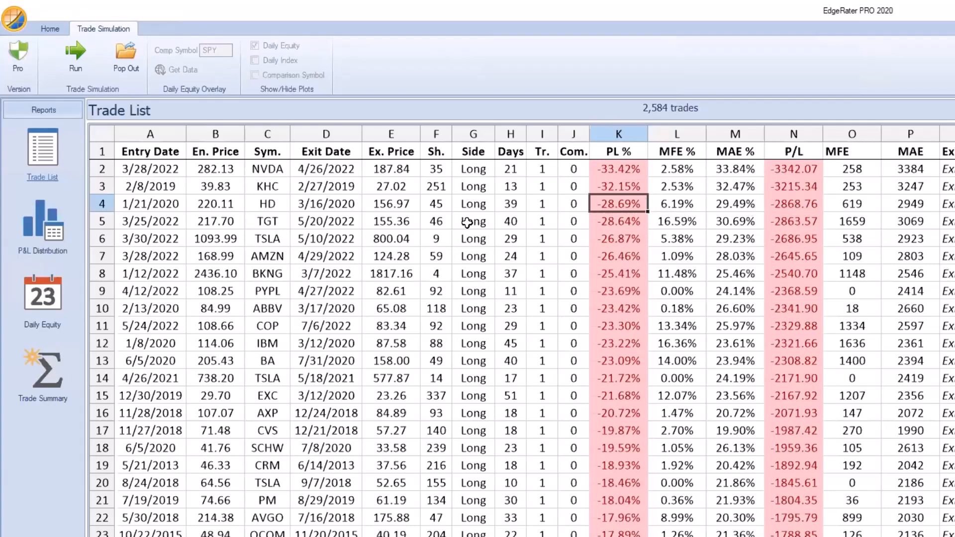
left_click(99, 203)
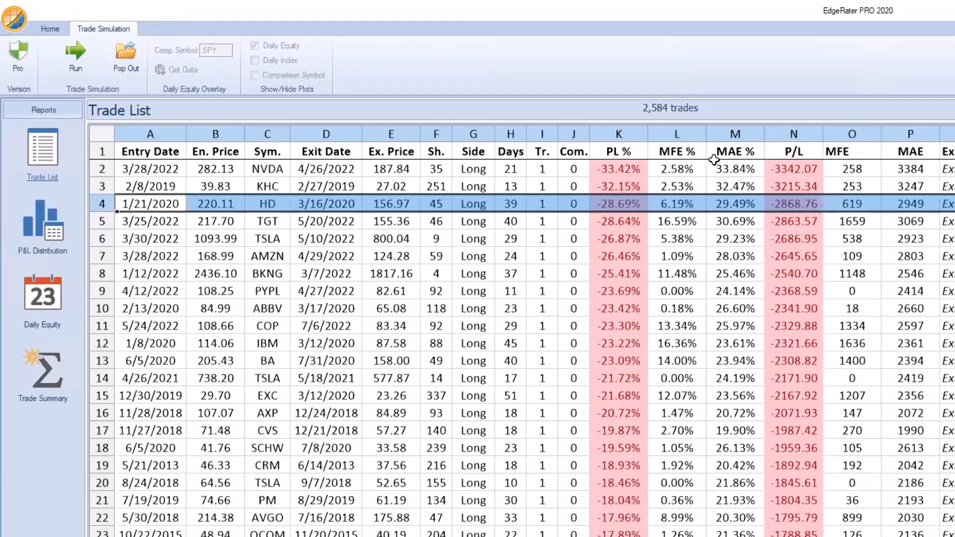
left_click(683, 151)
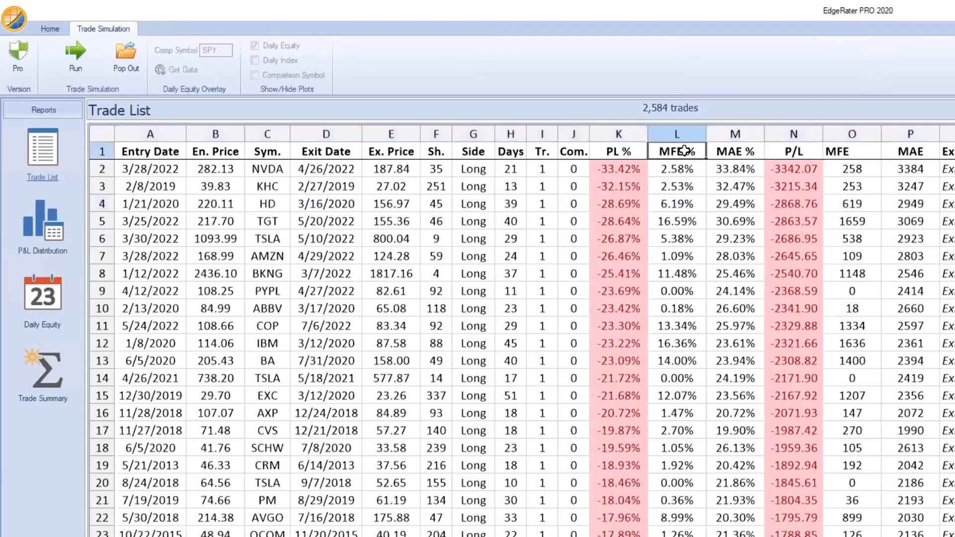
Step: Sort the trade list by MFE % from highest to lowest and browse it, and sort it by MAE % from highest to lowest
scroll(681, 178, "down", 7)
scroll(680, 179, "down", 20)
scroll(679, 188, "down", 15)
left_click(680, 154)
scroll(696, 182, "up", 20)
scroll(702, 195, "up", 19)
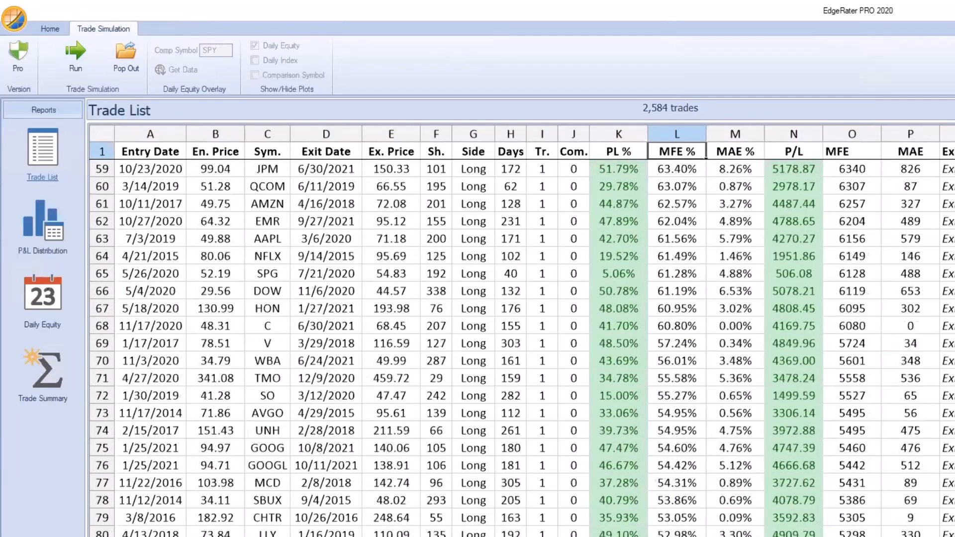
scroll(702, 194, "up", 19)
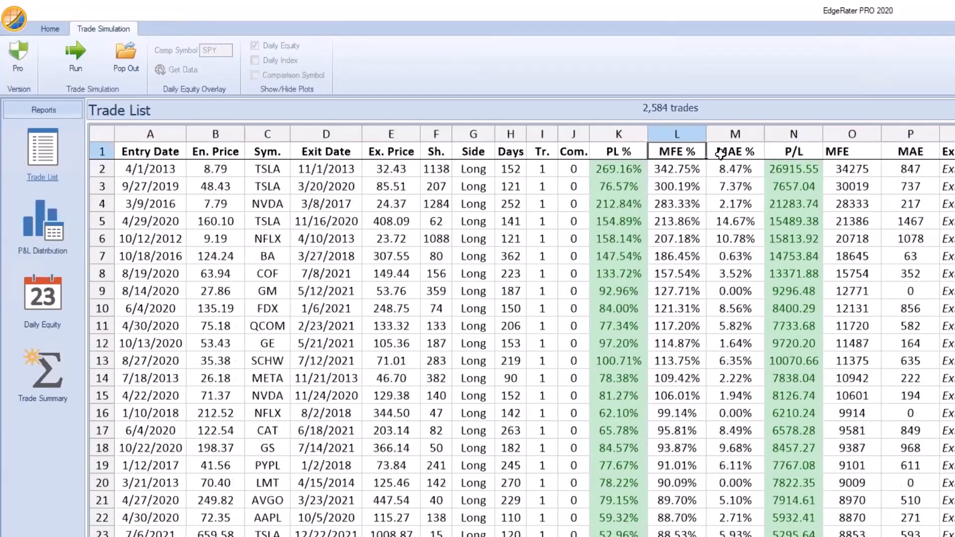
left_click(746, 149)
left_click(743, 151)
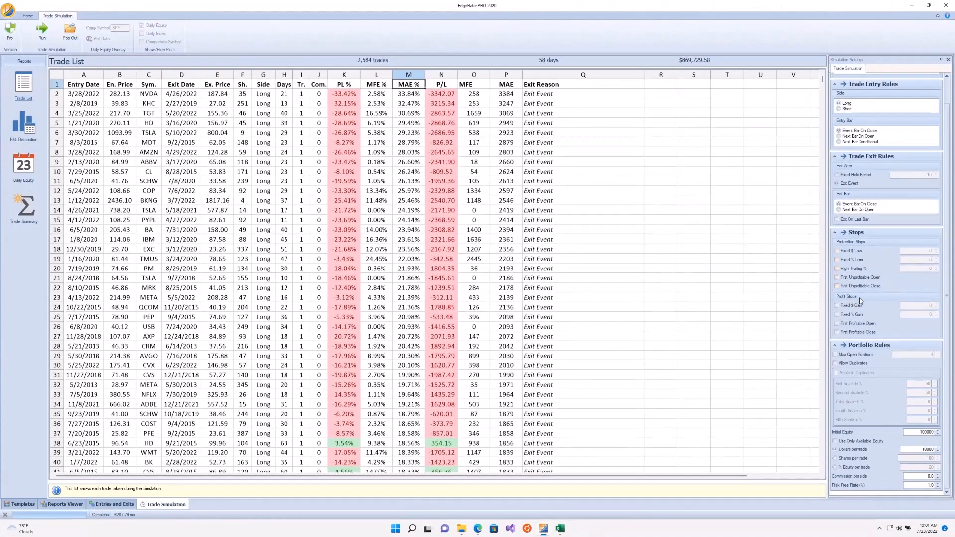
Step: Enable a fixed % loss protective stop of 20, keep the exit at the event bar's close, and rerun the trade simulation
left_click(837, 260)
left_click(913, 259)
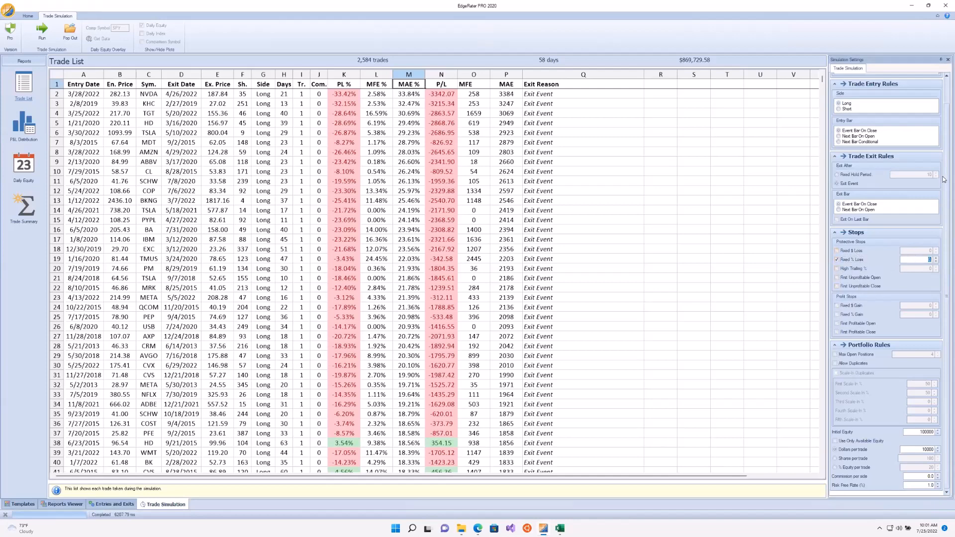
type("20")
left_click(855, 205)
left_click(44, 35)
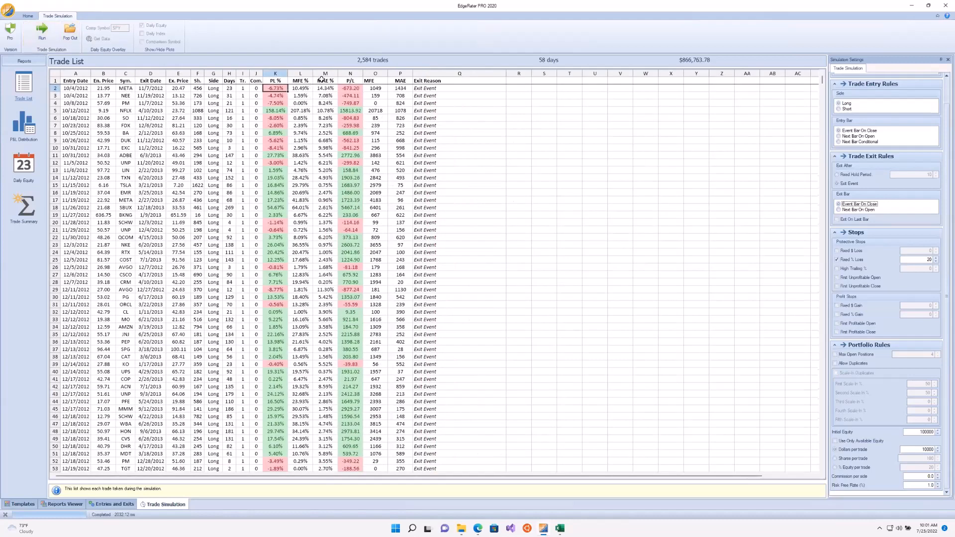
Step: Sort the rerun trade list by MAE % from highest to lowest, and examine the entry and stop-loss exit on the TGT trade's chart
left_click(325, 77)
left_click(325, 77)
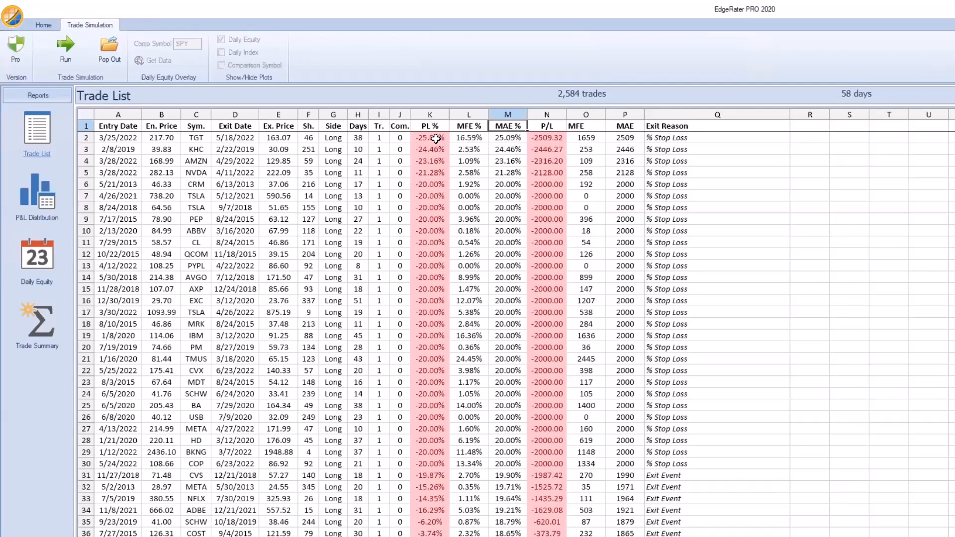
double_click(431, 140)
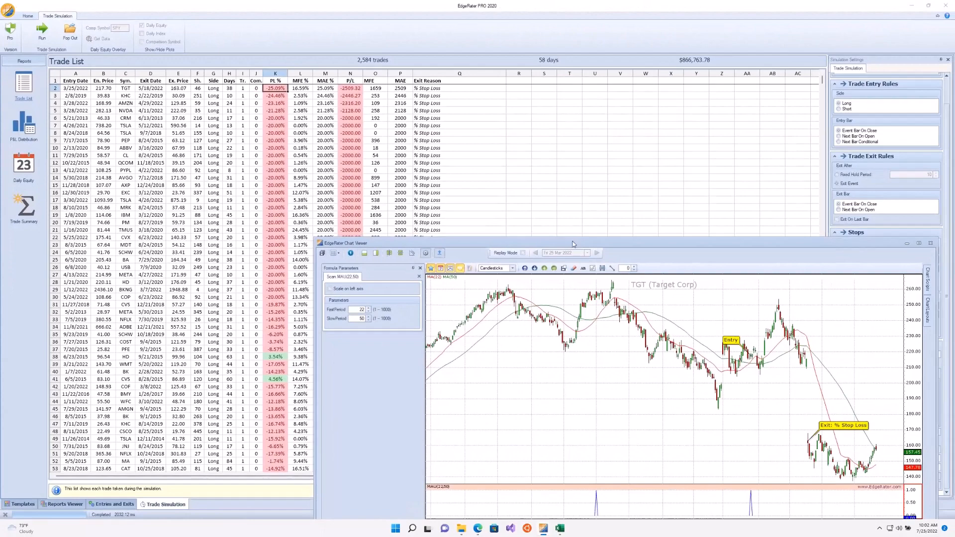
left_click_drag(807, 342, 571, 162)
left_click_drag(406, 114, 405, 115)
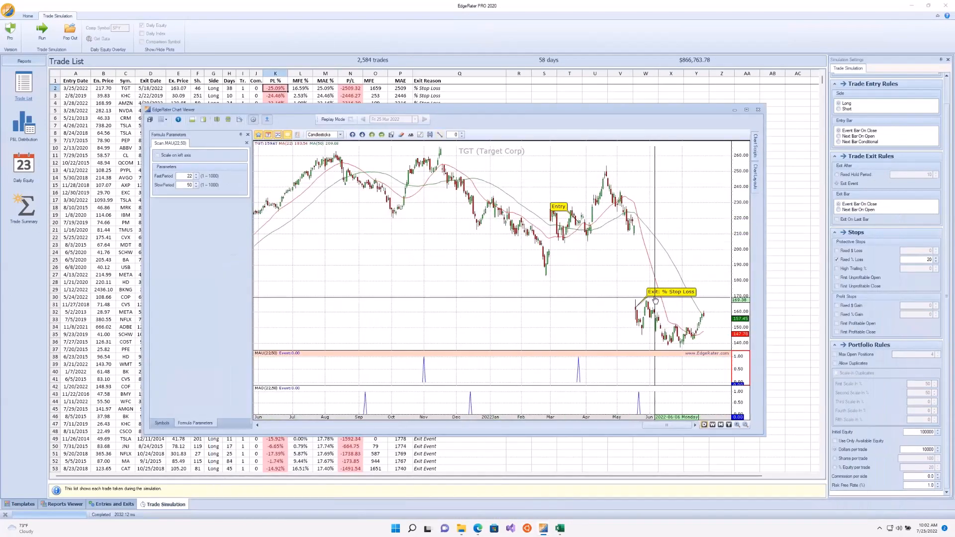
left_click(737, 425)
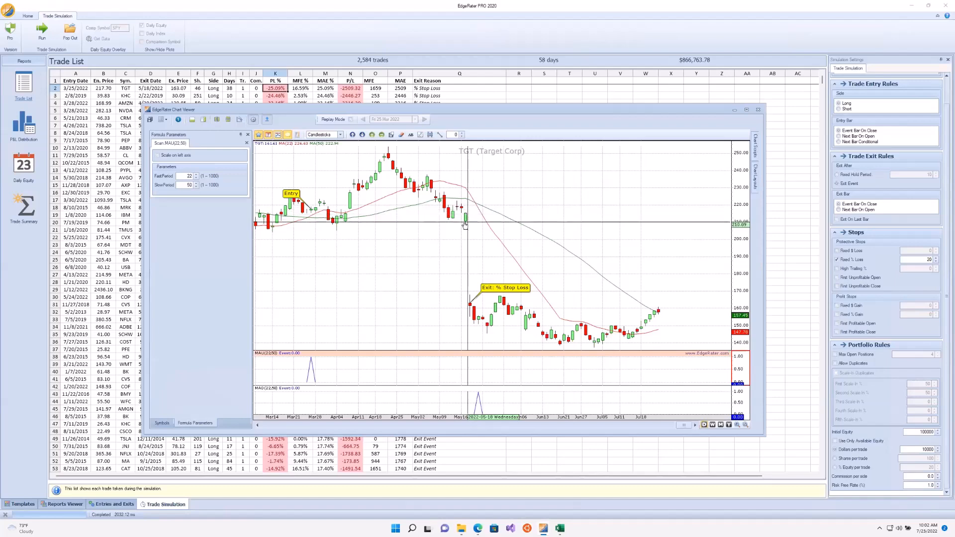
left_click_drag(430, 111, 506, 145)
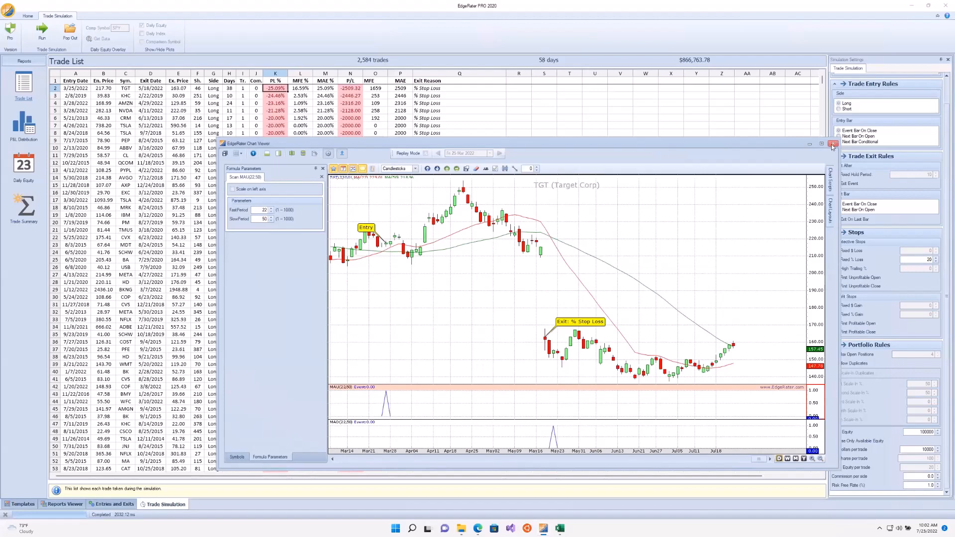
left_click(833, 144)
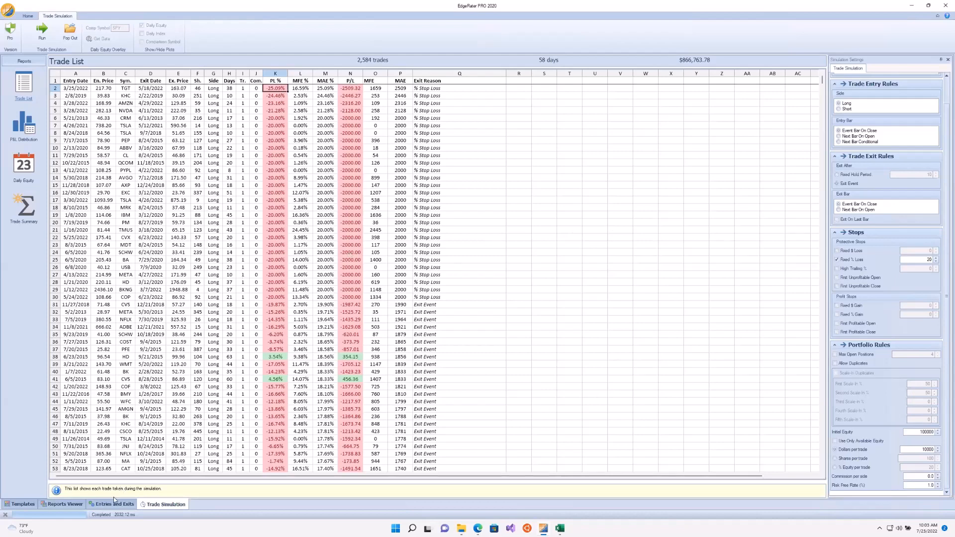
Step: Return to the batch run reports, expand the System Scans in the chart scripts list, and pin the list beside the chart
left_click(64, 504)
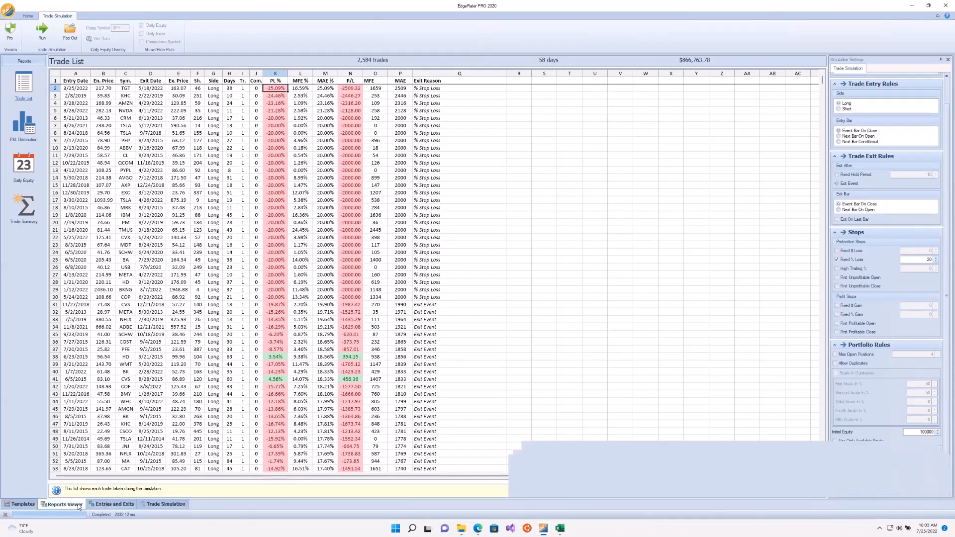
left_click(944, 98)
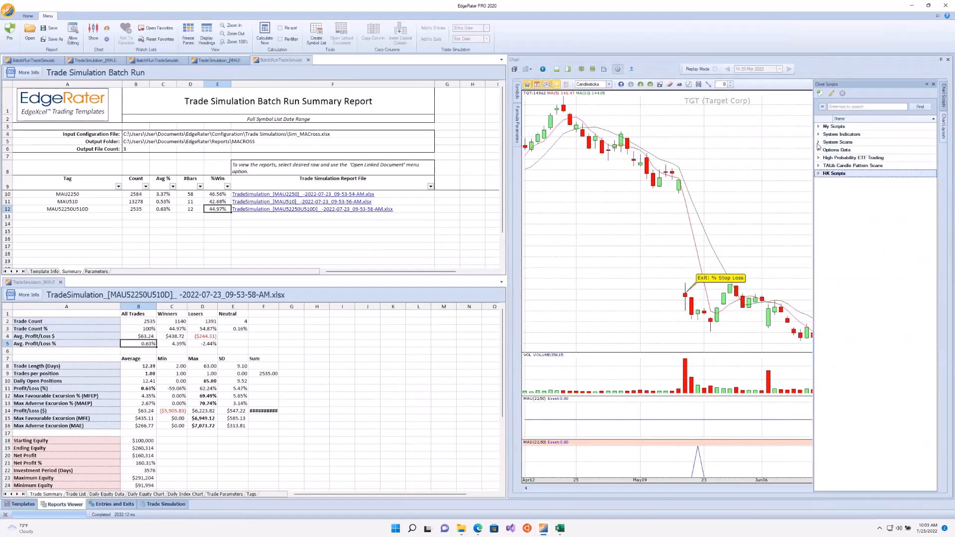
left_click(818, 142)
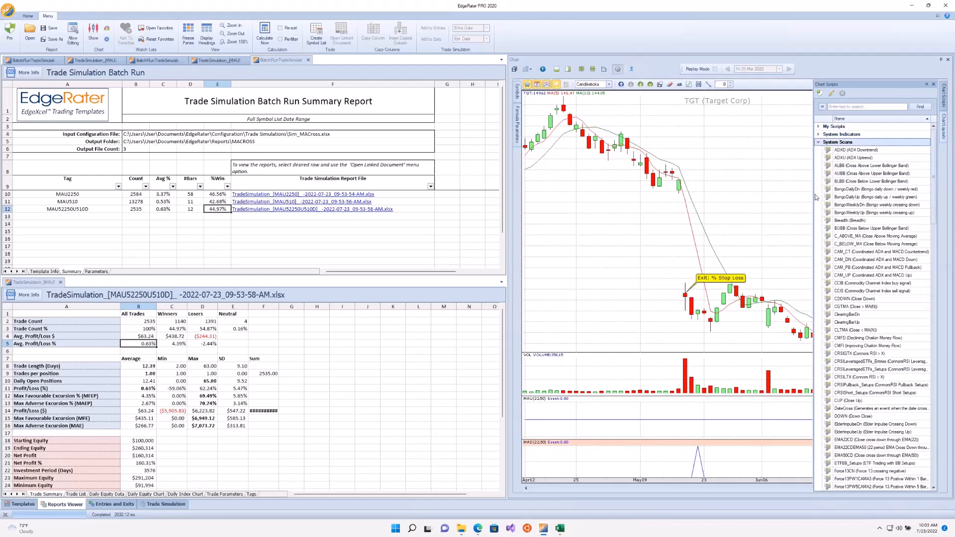
left_click(926, 84)
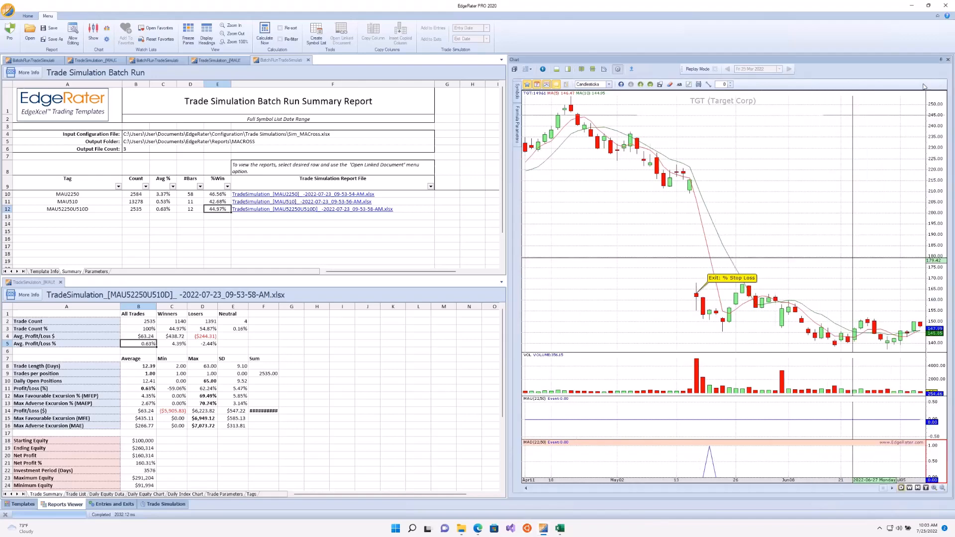
Step: Browse the available system scans, highlighting the GAPD (Gap Down) and CUP (Close Up) scripts
scroll(851, 184, "down", 13)
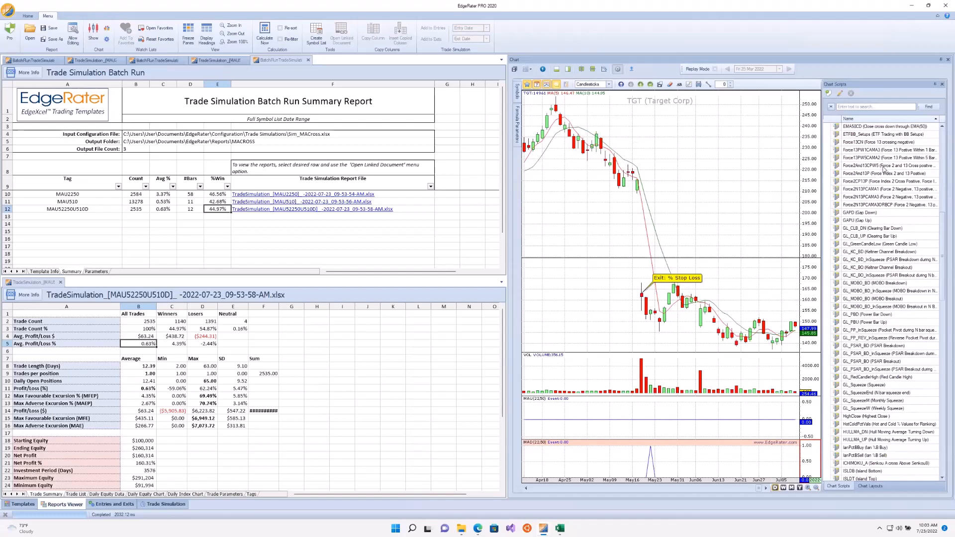
scroll(884, 169, "up", 3)
scroll(883, 169, "up", 1)
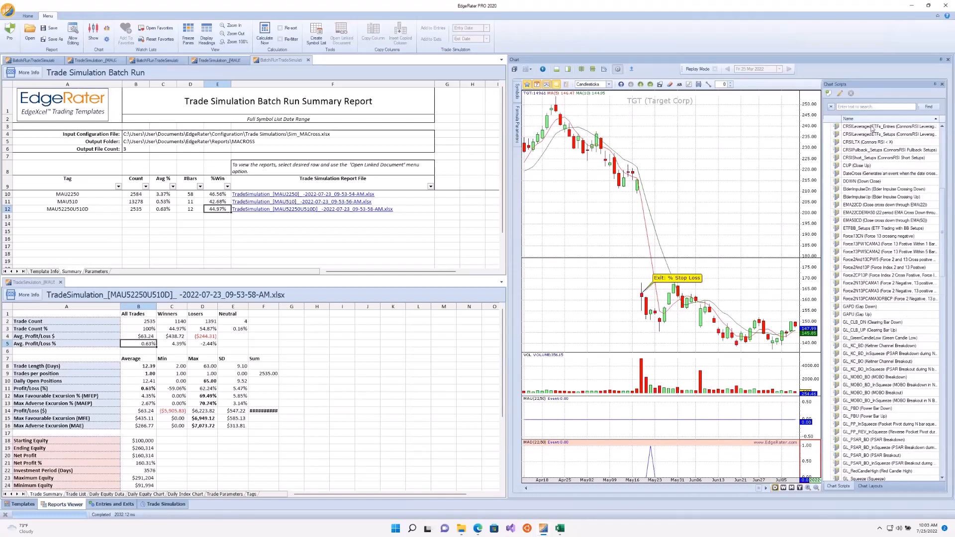
left_click(856, 308)
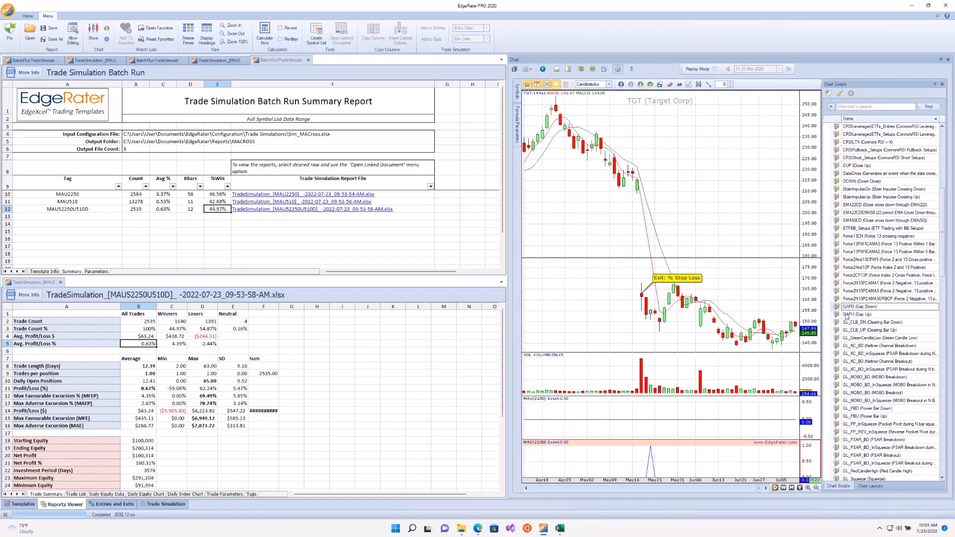
left_click(857, 168)
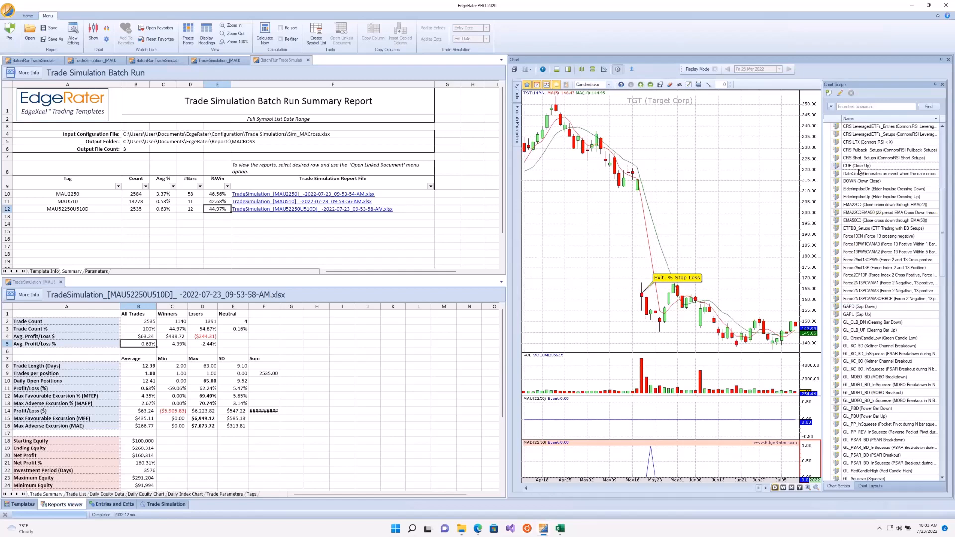
Step: Search the chart scripts for "Squeeze" and widen the script list so the descriptions can be read
key("ctrl+f")
left_click(852, 107)
key("Return")
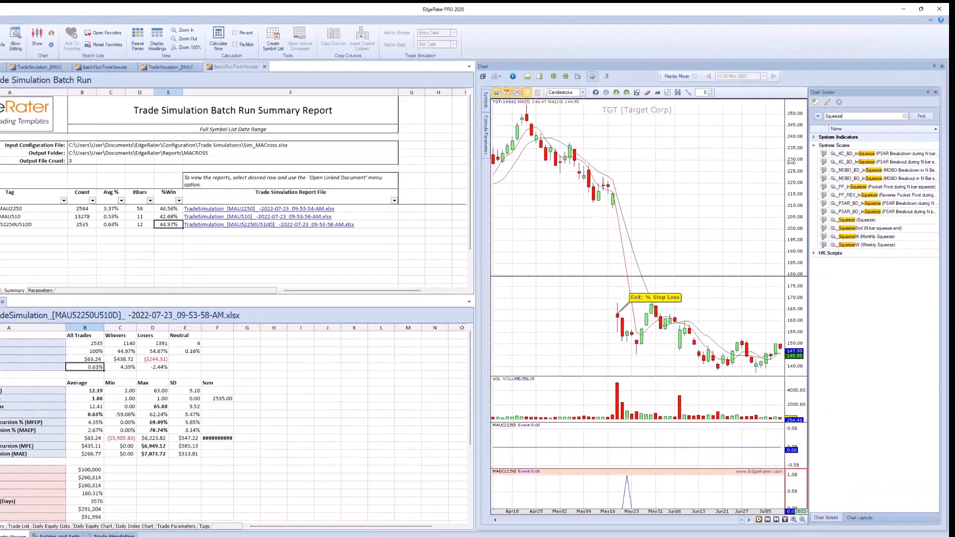
left_click_drag(821, 149, 788, 143)
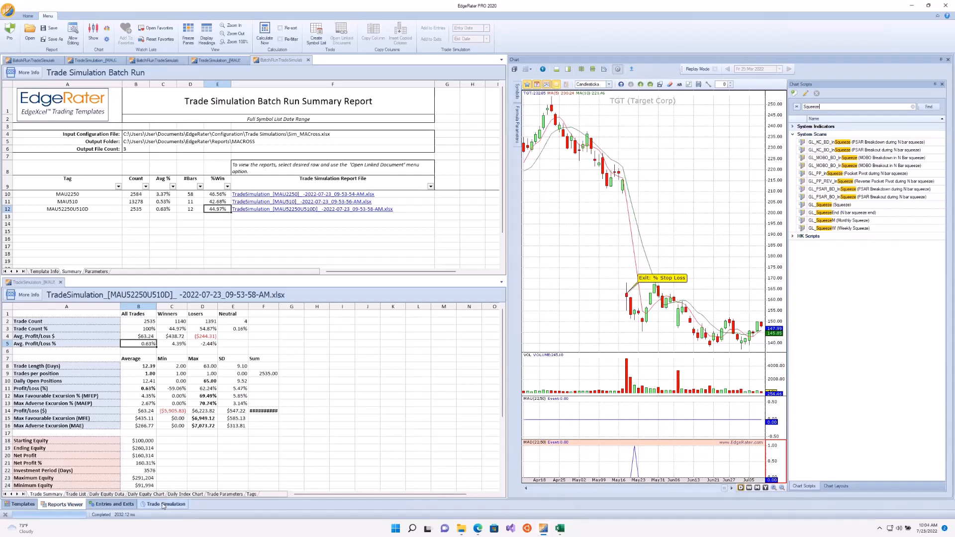
Step: Minimize EdgeRater PRO, Excel and File Explorer, and switch to the EdgeRater website in Microsoft Edge
left_click(914, 6)
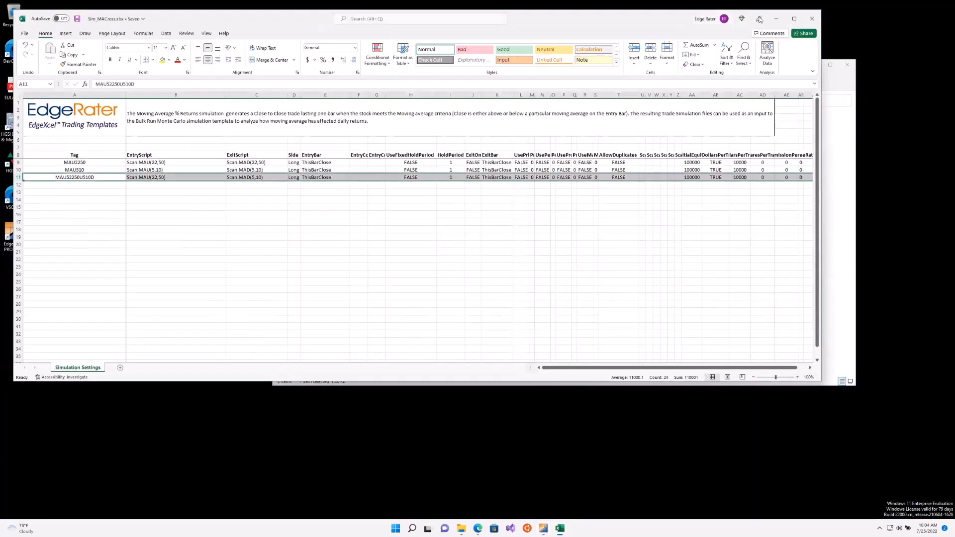
left_click(776, 20)
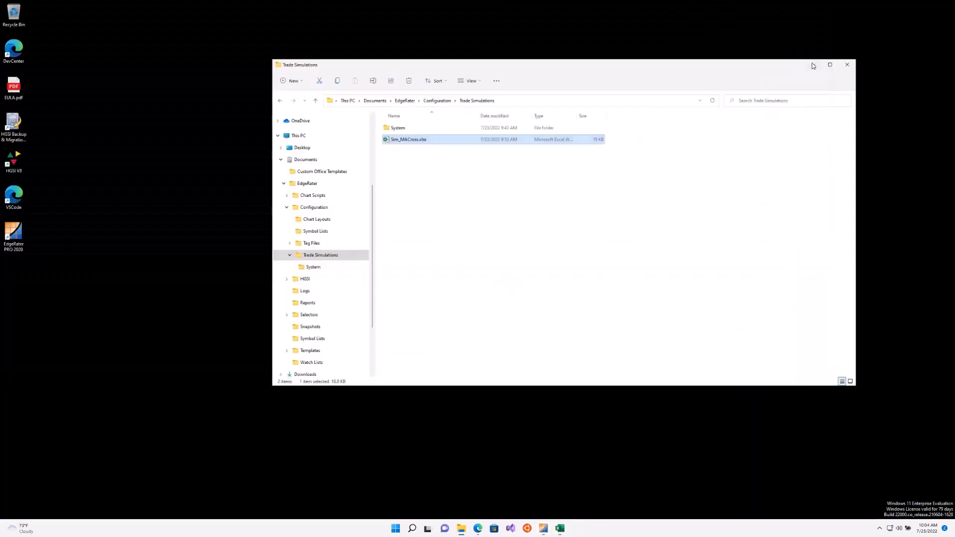
left_click(814, 65)
left_click(478, 528)
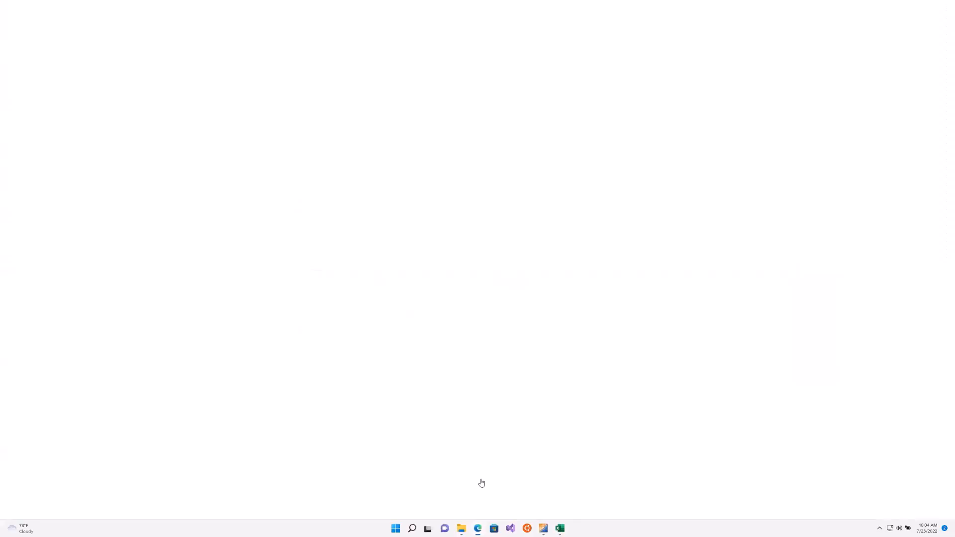
left_click(75, 7)
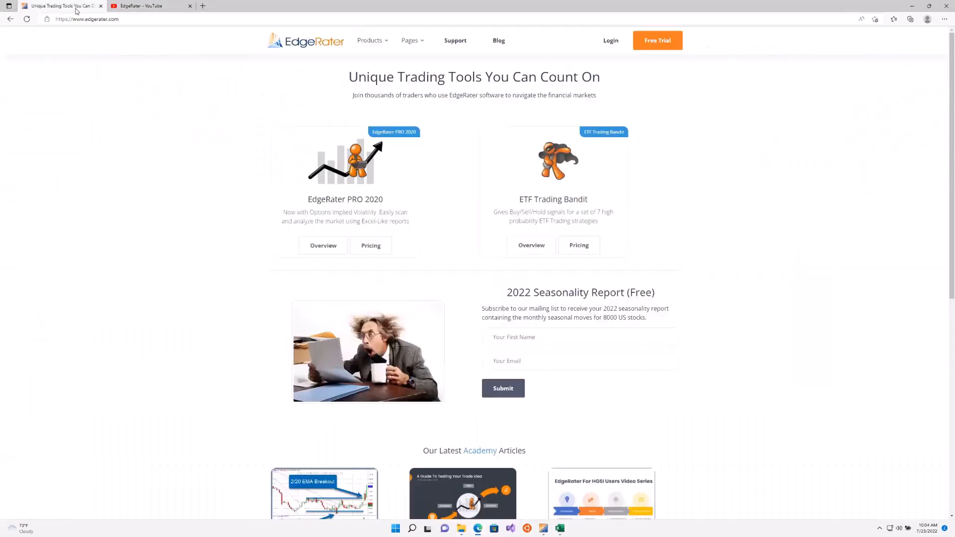
Step: Open the online documentation from the website's support page, review the System Scans script list, and return to the main contents
left_click(465, 48)
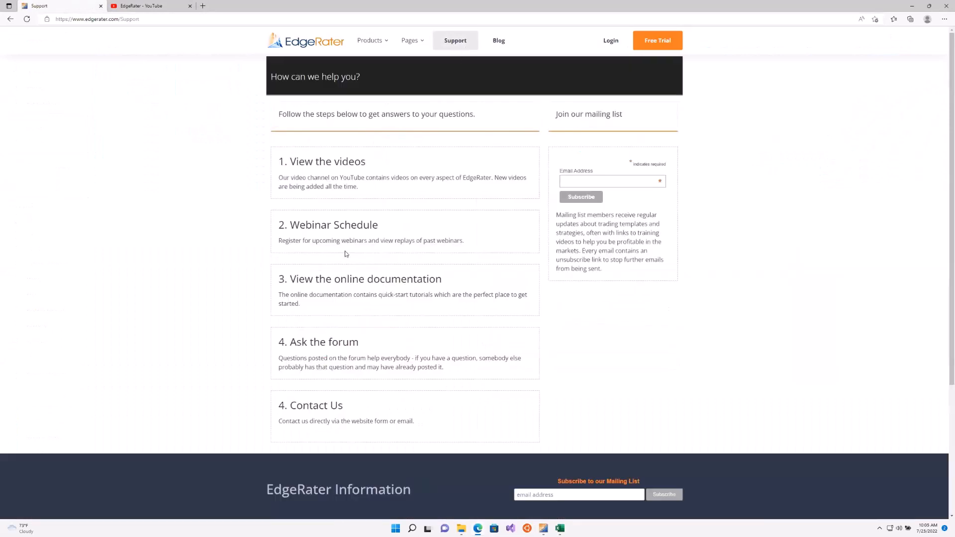
left_click(350, 282)
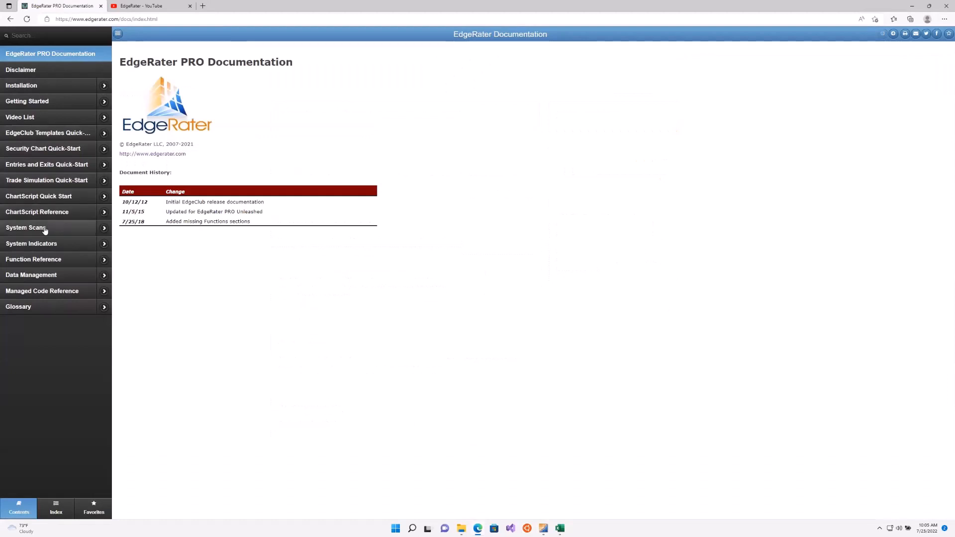
left_click(104, 229)
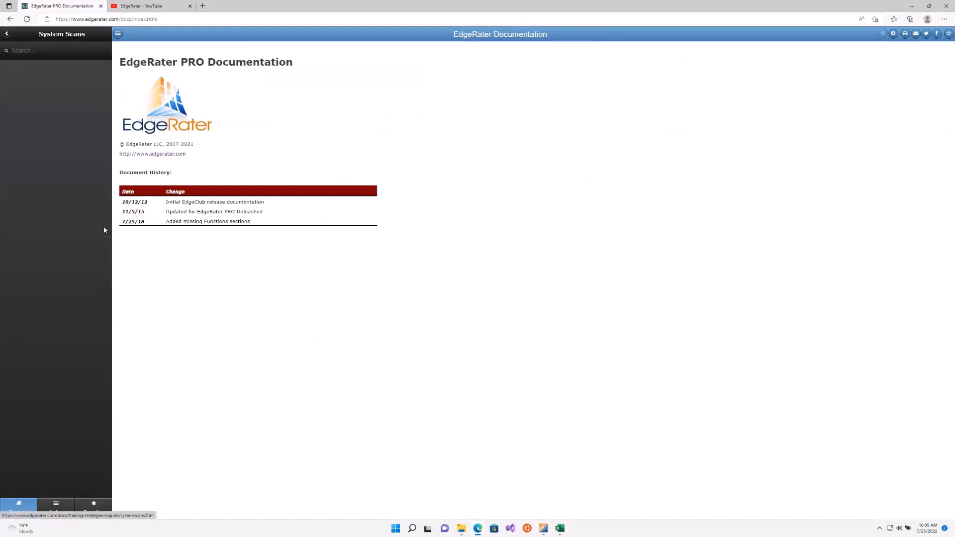
left_click(60, 75)
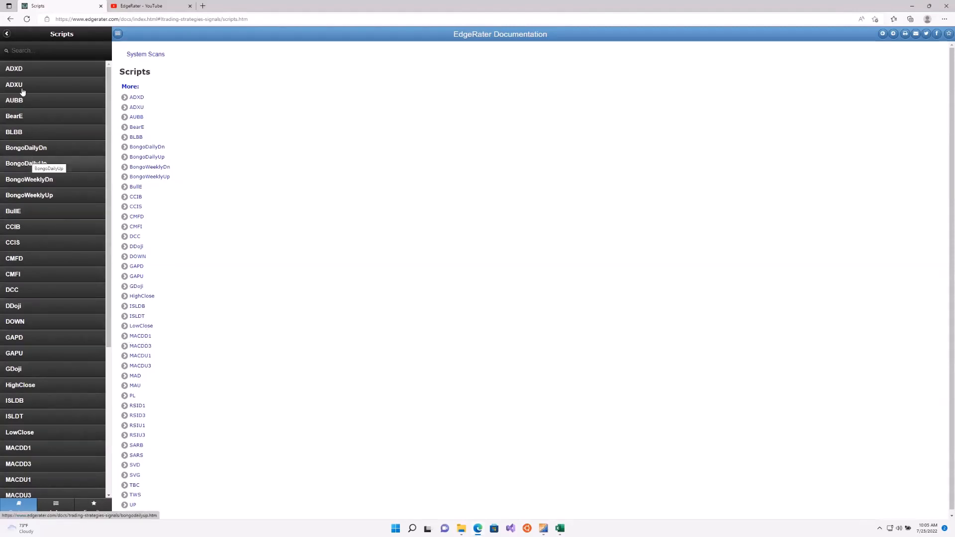
left_click(8, 34)
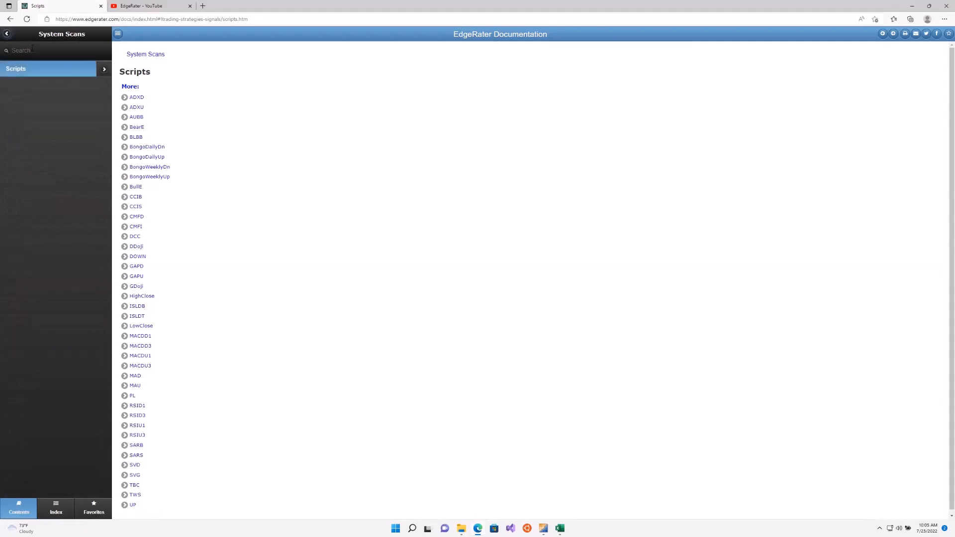
left_click(6, 34)
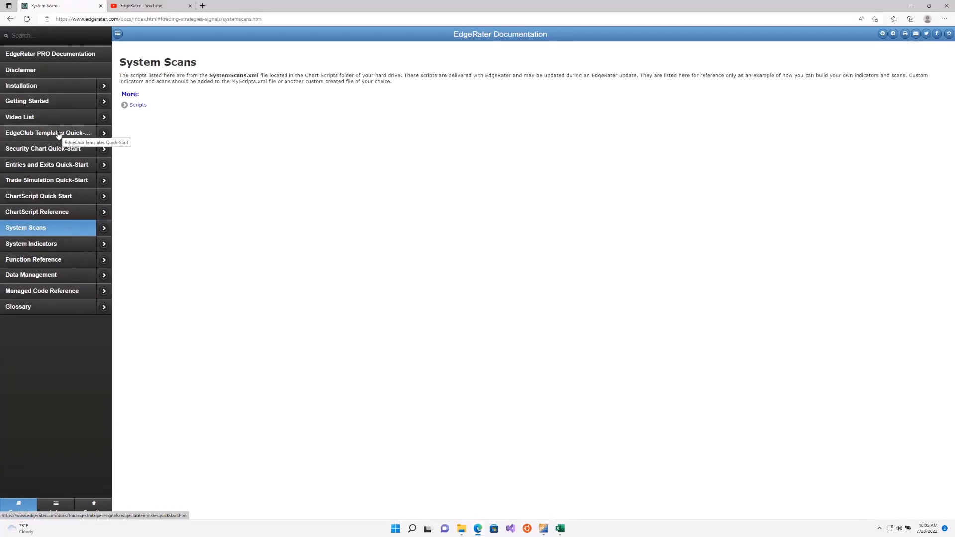
Step: Open the Trade List Report topic in the Trade Simulation Quick-Start and read through its sorting and chart instructions
left_click(67, 181)
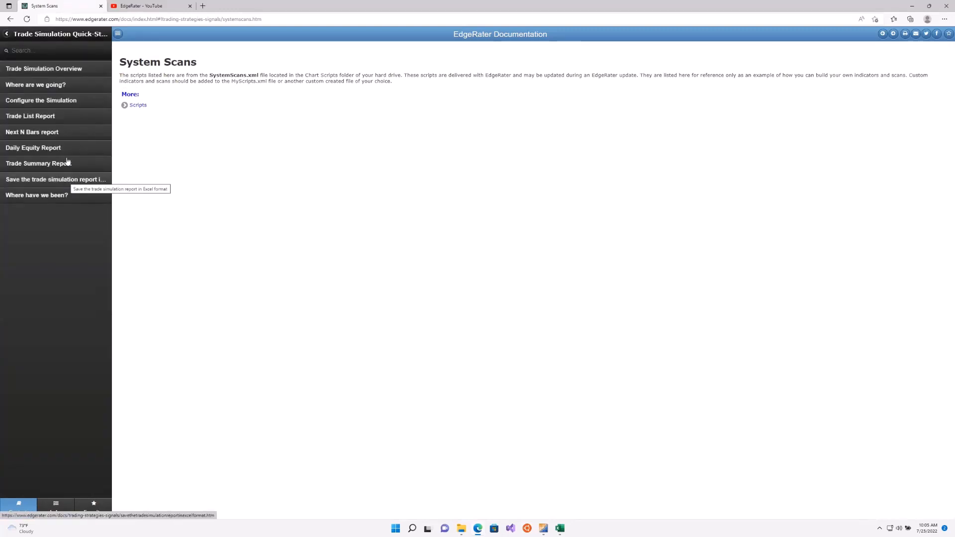
left_click(47, 117)
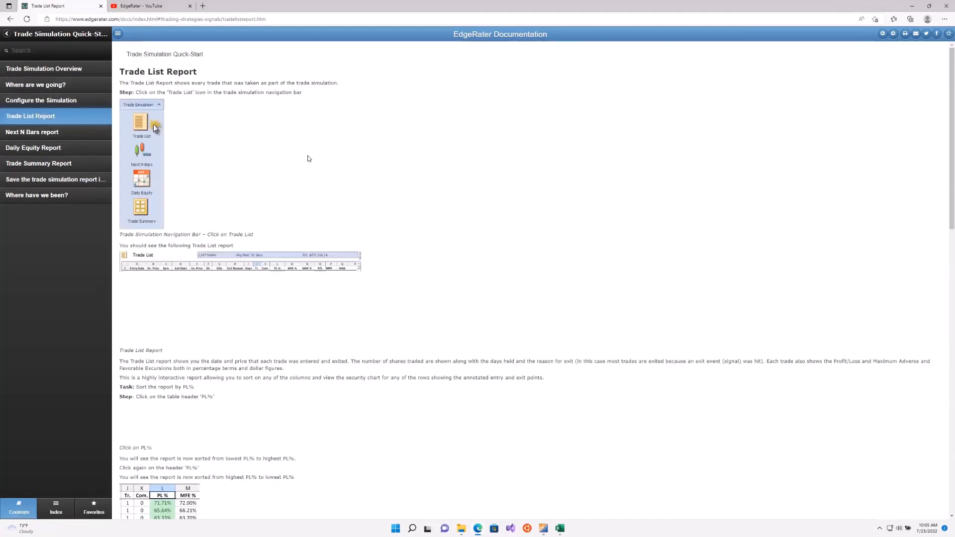
scroll(308, 158, "down", 4)
scroll(309, 158, "down", 2)
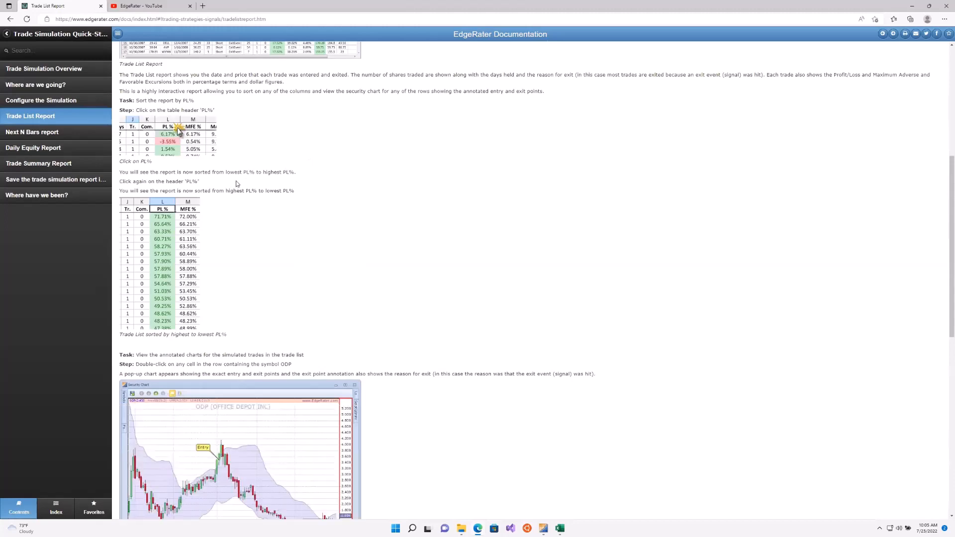
scroll(239, 184, "down", 6)
scroll(244, 176, "down", 3)
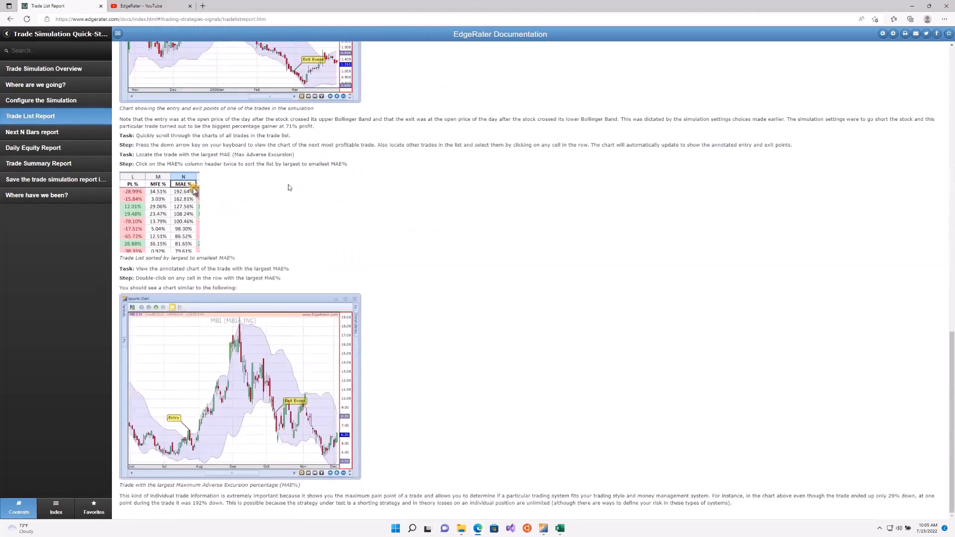
Step: Go back through the Trade List Report topic to its introduction, reviewing the chart and PL% sorting instructions
scroll(287, 179, "up", 4)
scroll(287, 179, "up", 3)
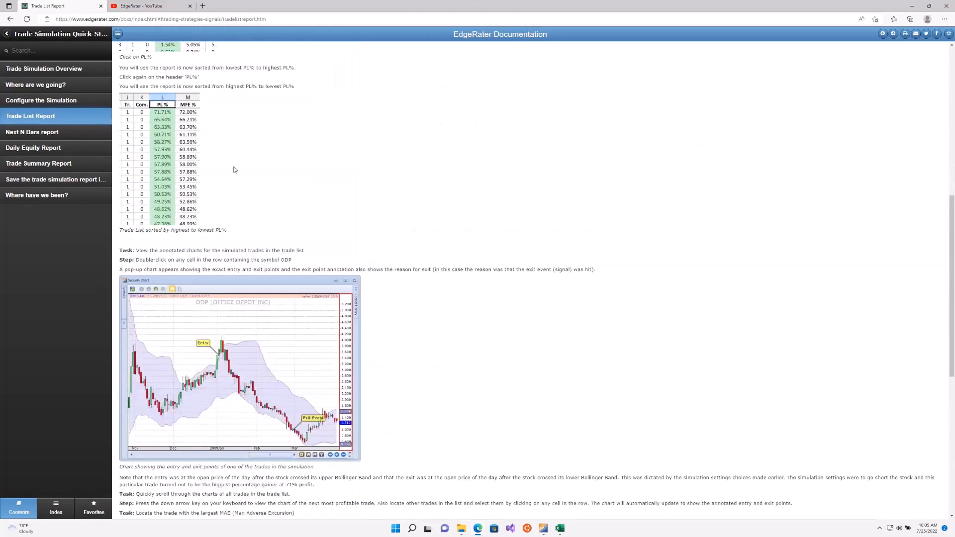
scroll(234, 169, "up", 6)
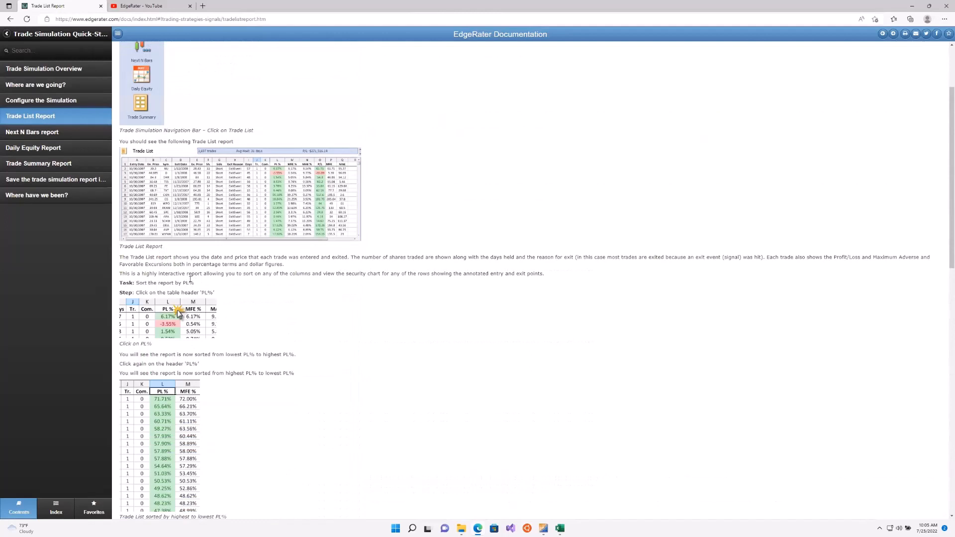
scroll(190, 279, "up", 3)
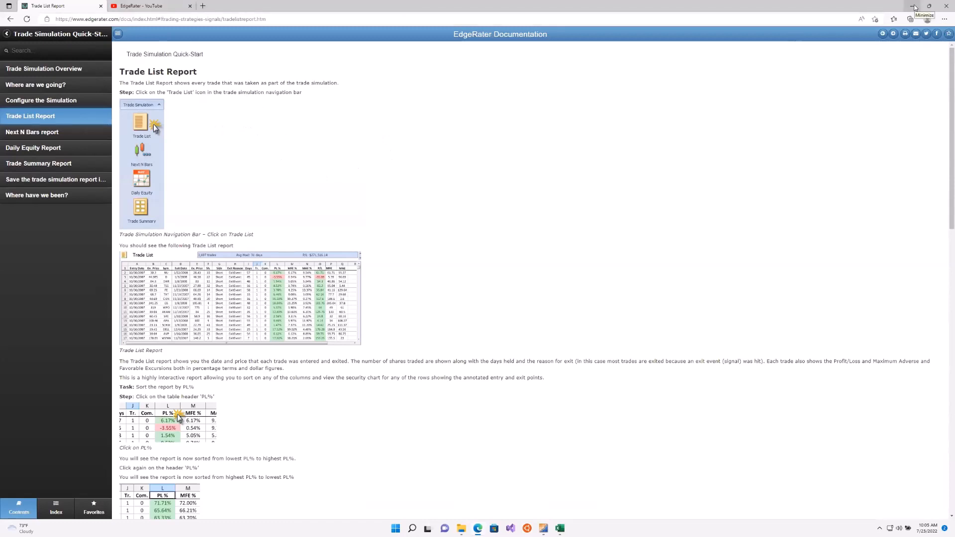
Step: Minimize the browser, switch to EdgeRater PRO and display the Trade Simulation's Trade List
left_click(915, 7)
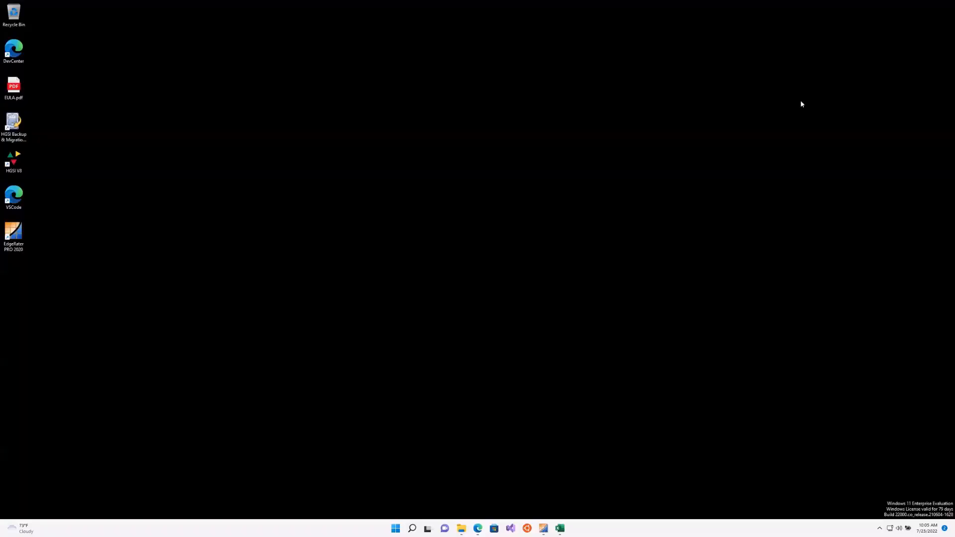
left_click(543, 527)
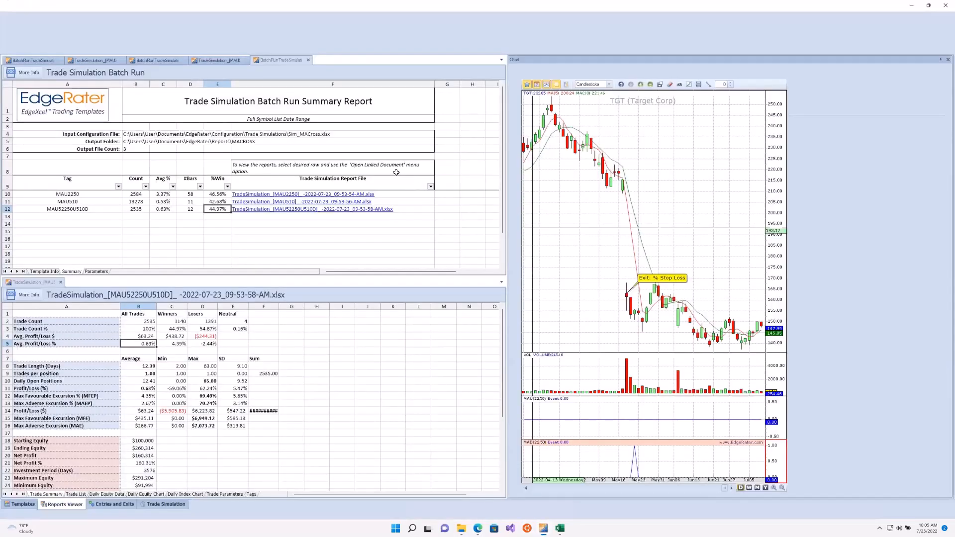
left_click(165, 504)
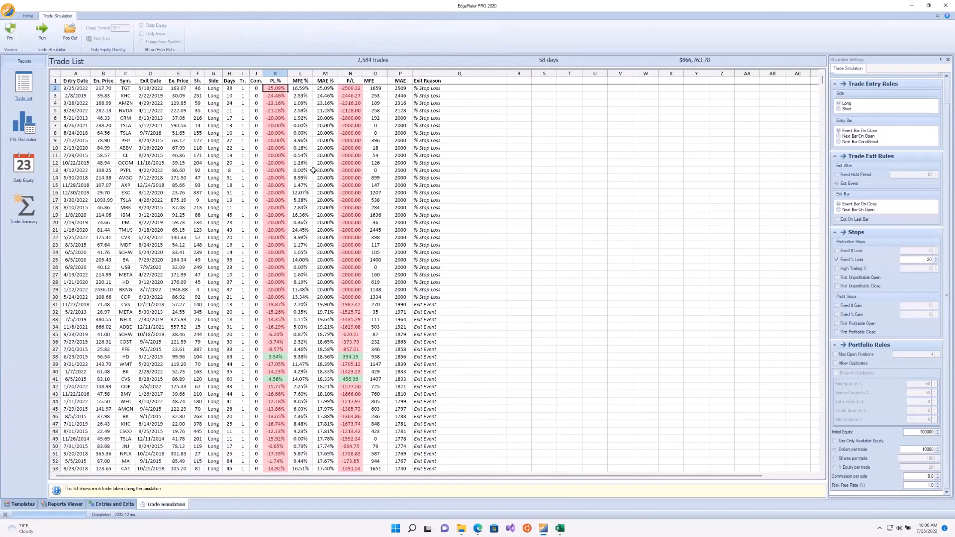
Step: Enlarge the Trade List and read through the trades, comparing their PL%, MAE% and exit reasons
scroll(313, 170, "up", 1)
scroll(358, 171, "up", 2)
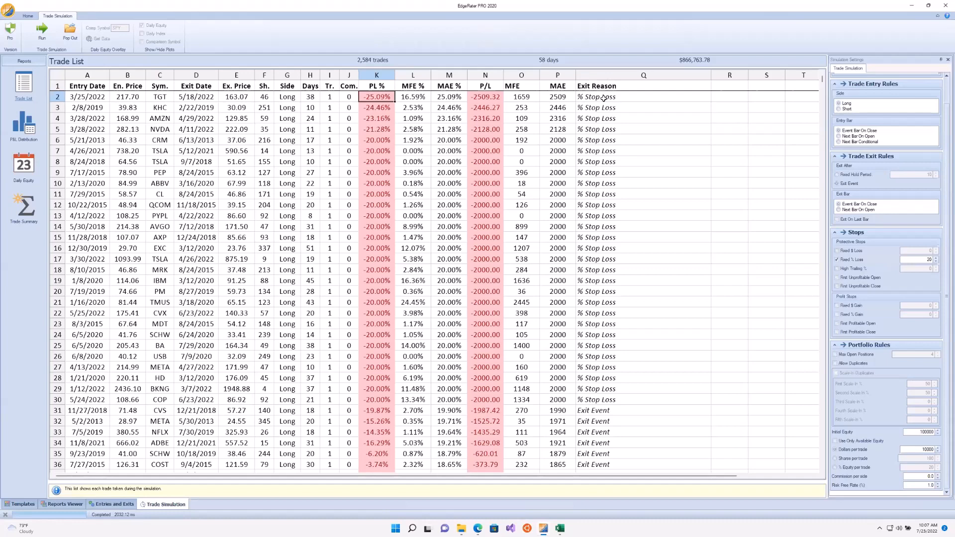
scroll(616, 335, "down", 2)
scroll(615, 334, "down", 6)
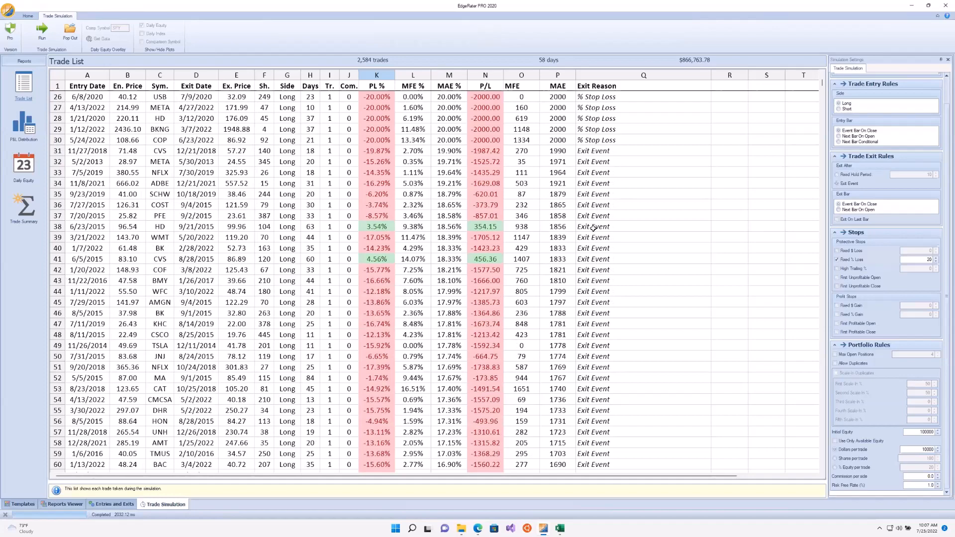
scroll(566, 254, "down", 9)
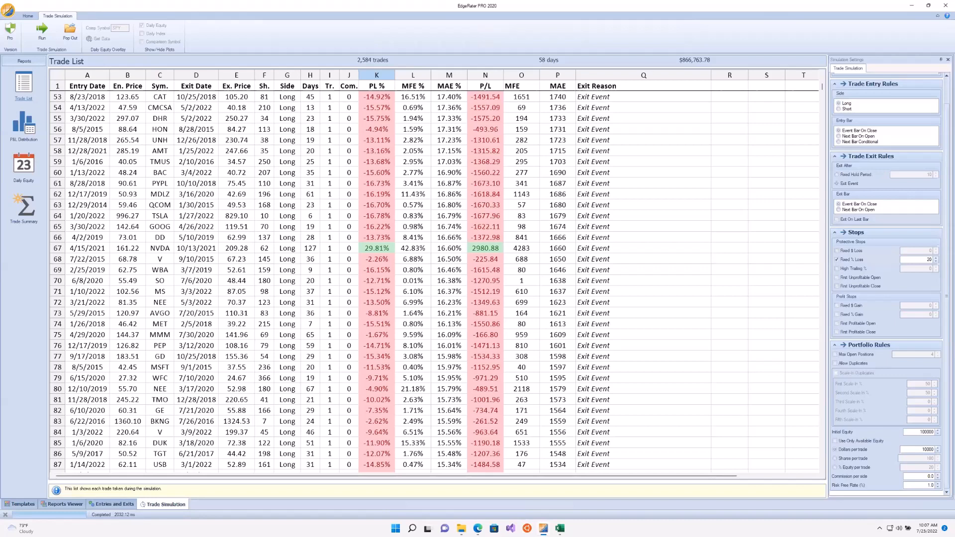
Step: Minimize EdgeRater PRO and bring up the Microsoft Edge window holding the Trade List Report documentation
left_click(915, 6)
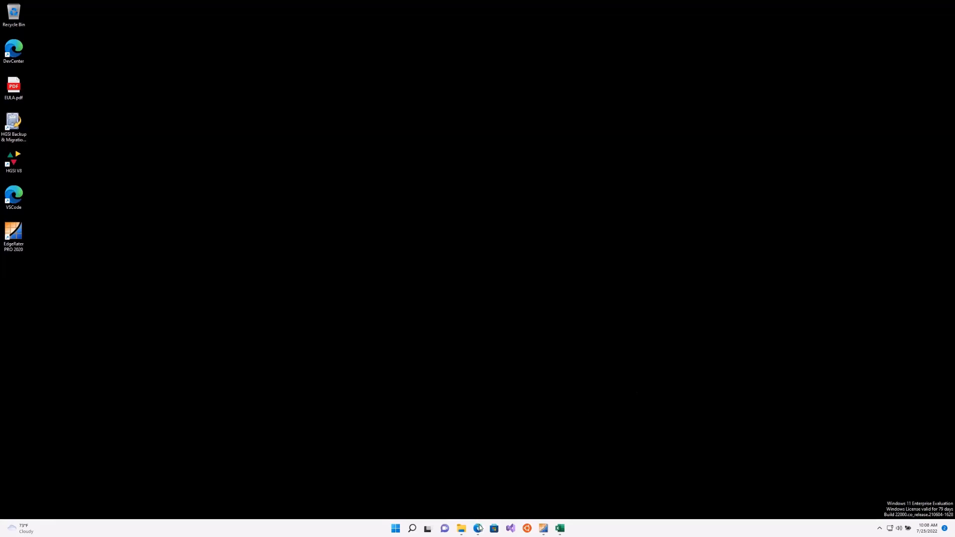
mouse_move(479, 529)
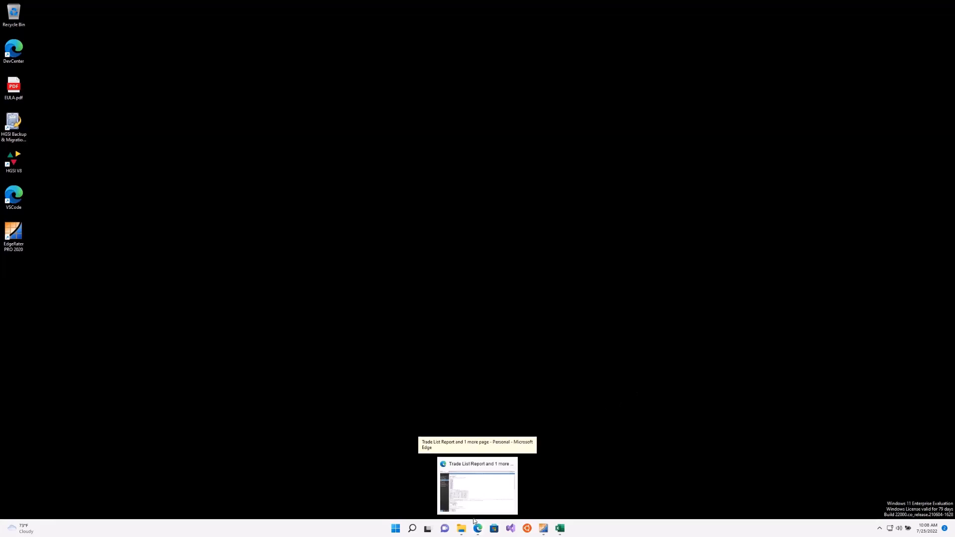
left_click(472, 507)
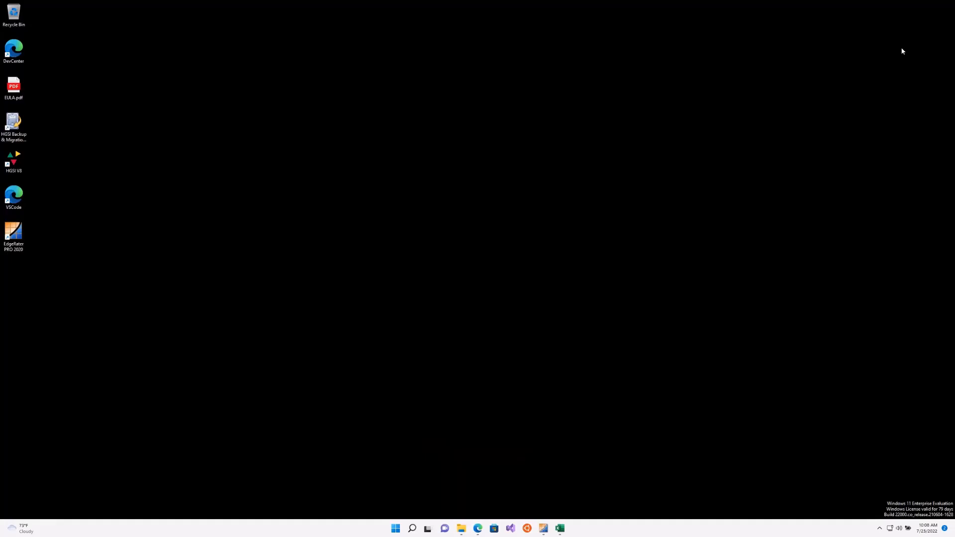